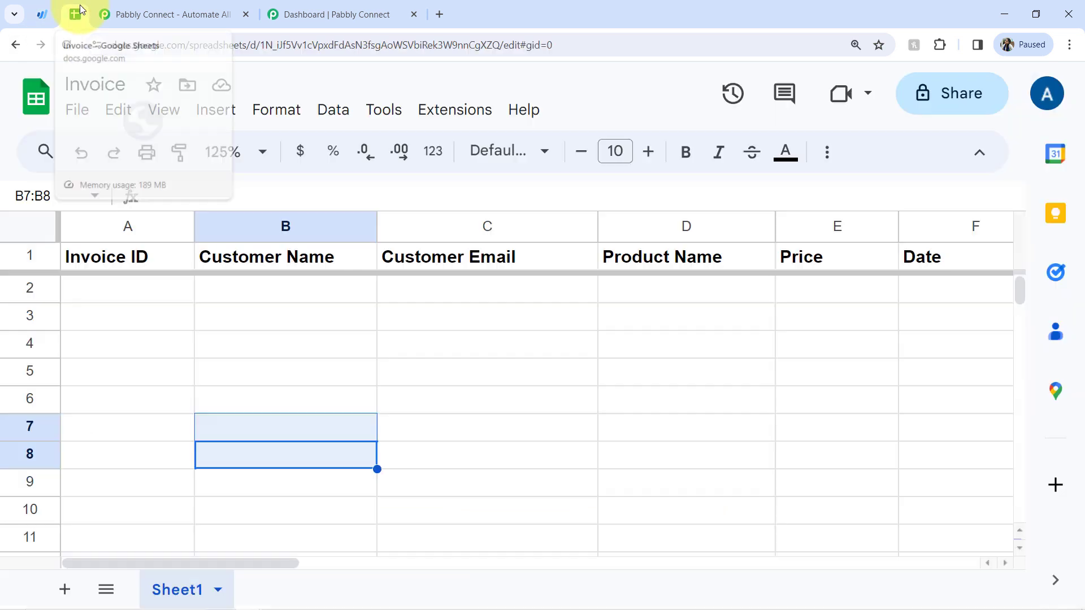
Examine the Invoice spreadsheet's columns and empty rows alongside the Invoices page in Wave.
drag(158, 294, 958, 380)
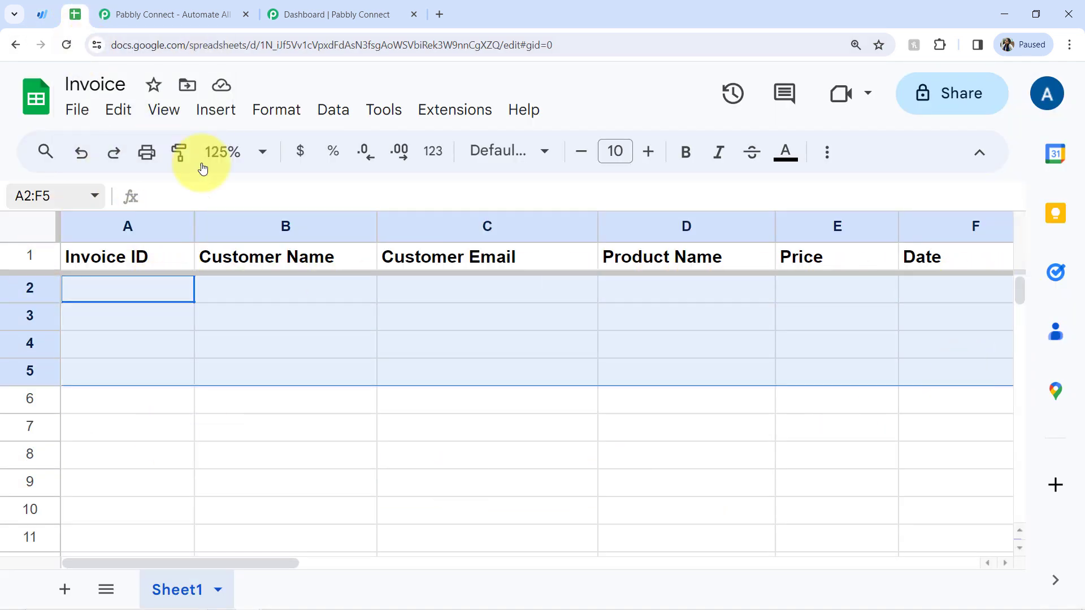
click(43, 19)
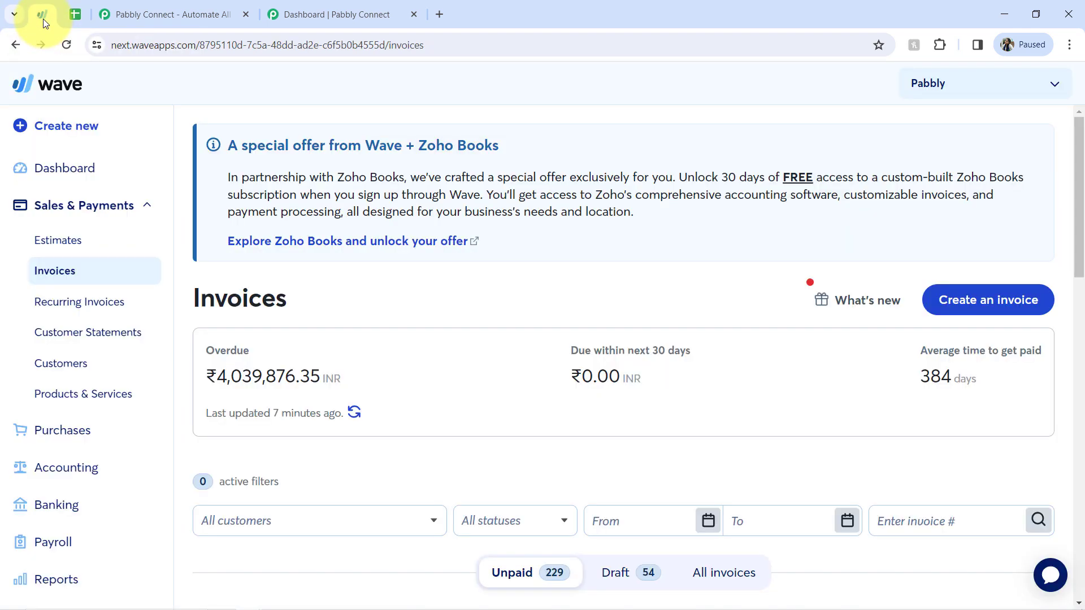
click(72, 18)
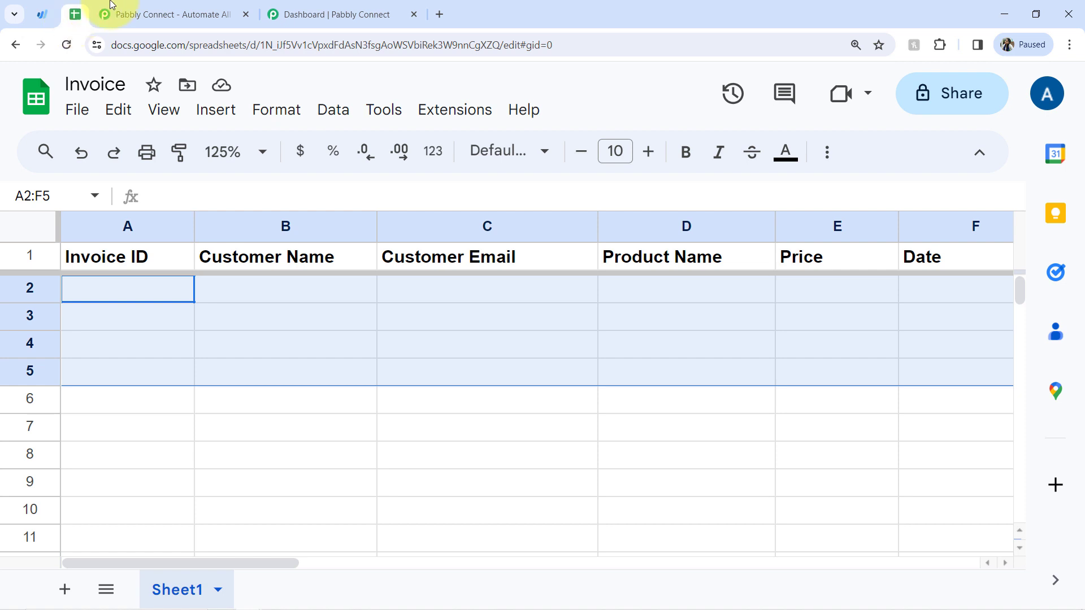
Switch to the Pabbly Connect website and examine its address, its headline on connecting applications and automating tasks, and the account dashboard.
click(137, 22)
drag(128, 46, 259, 41)
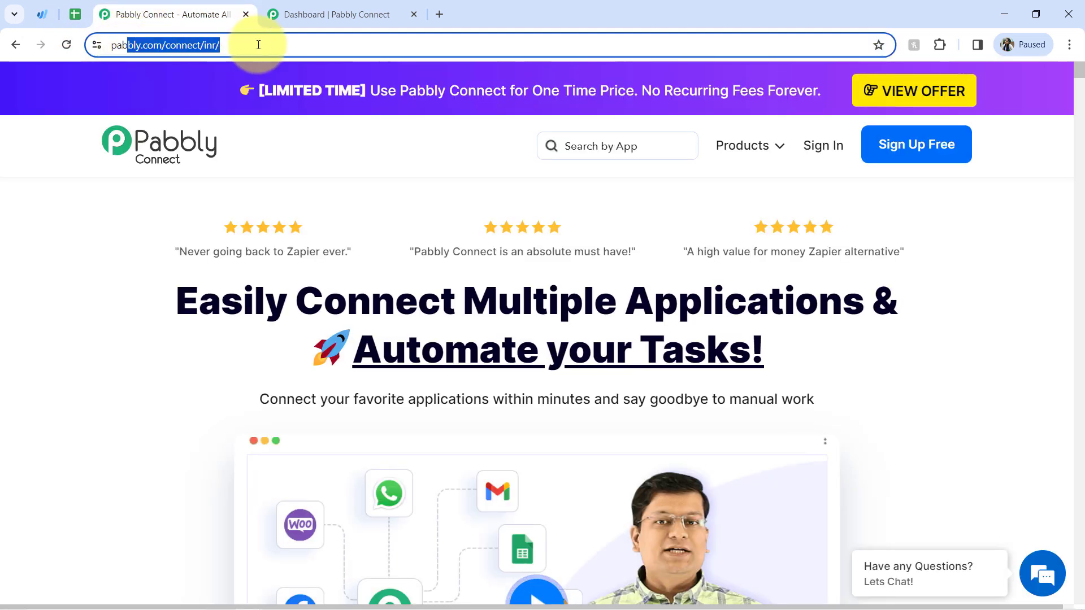
drag(201, 308, 942, 450)
click(310, 307)
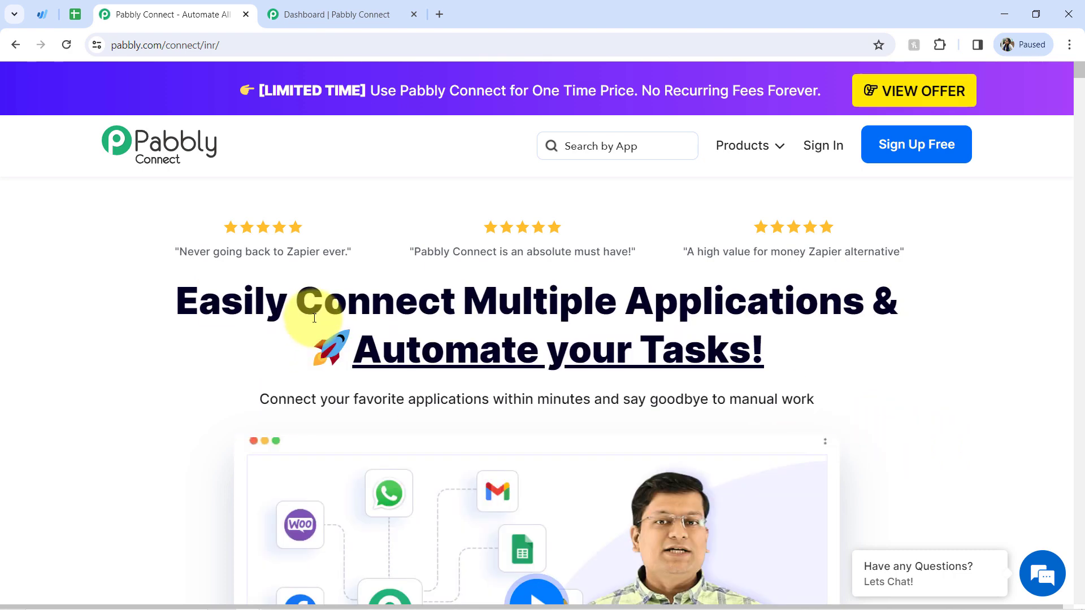
drag(371, 302, 545, 314)
drag(702, 305, 737, 305)
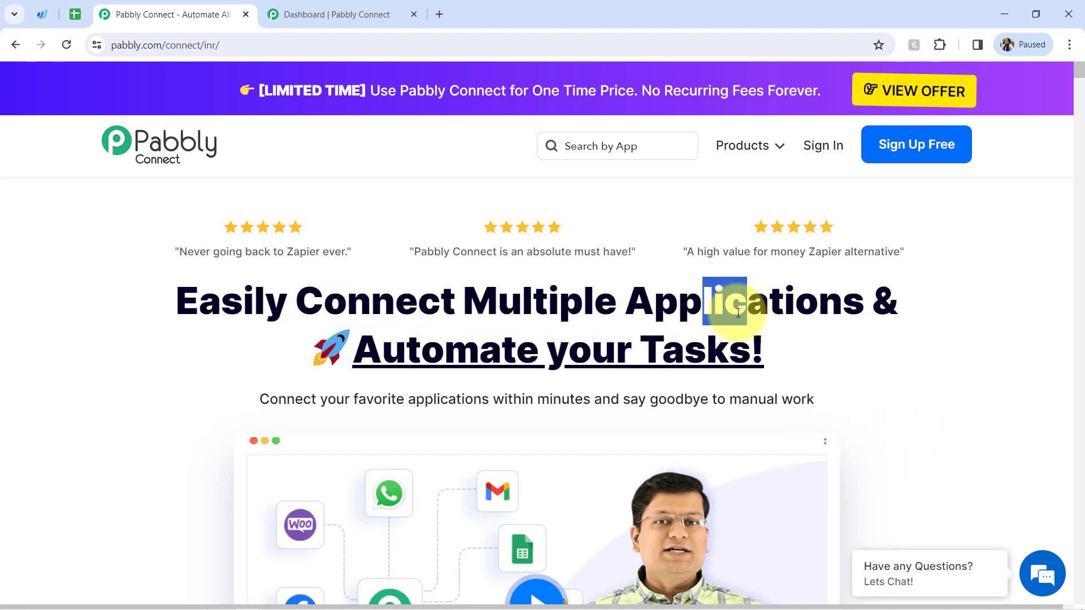
drag(516, 361, 692, 363)
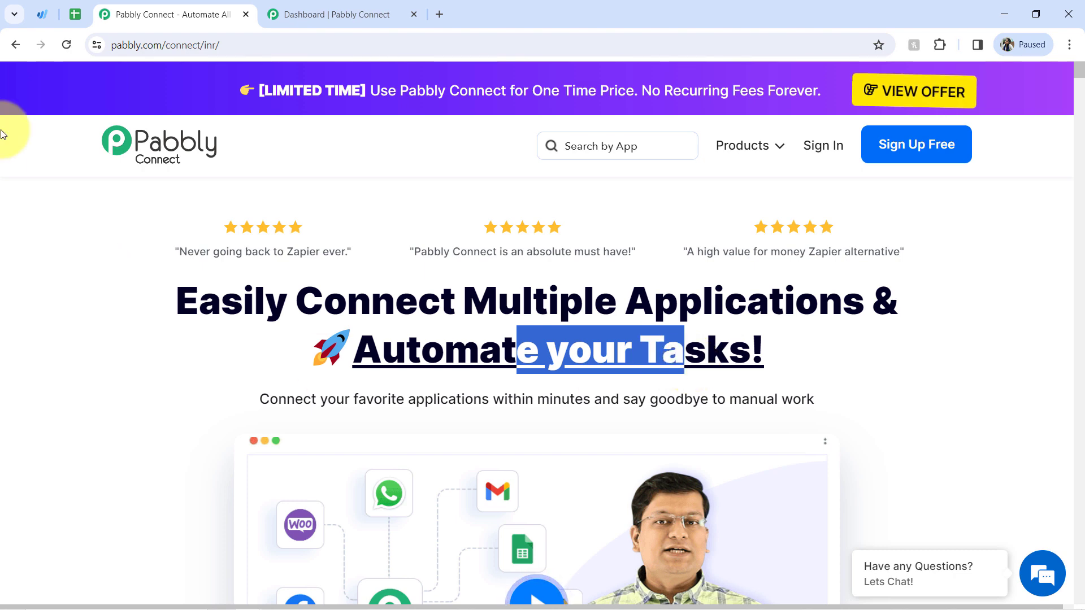
click(288, 14)
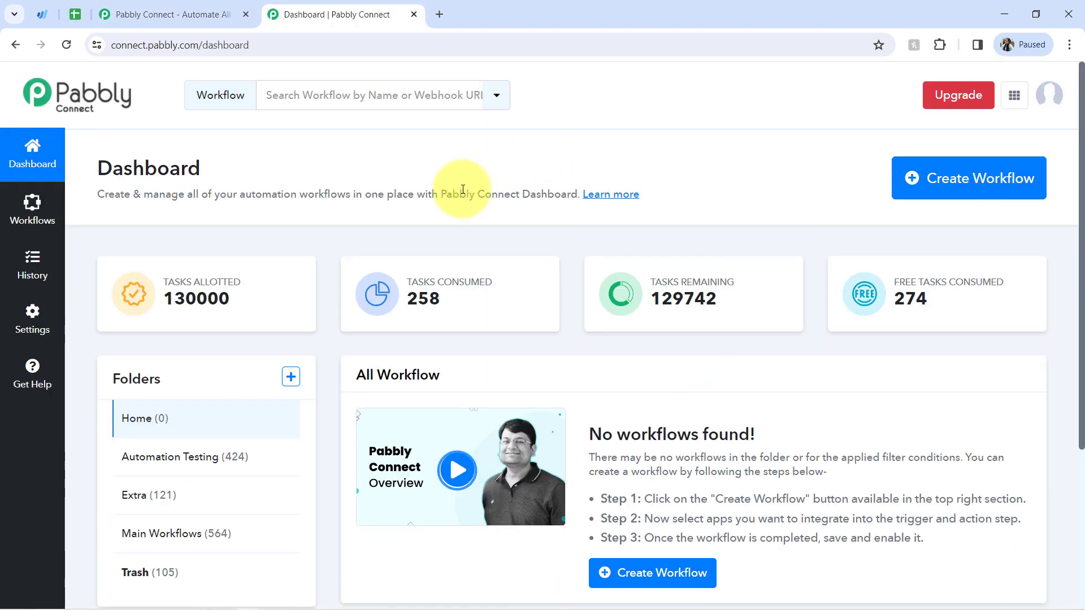
click(181, 6)
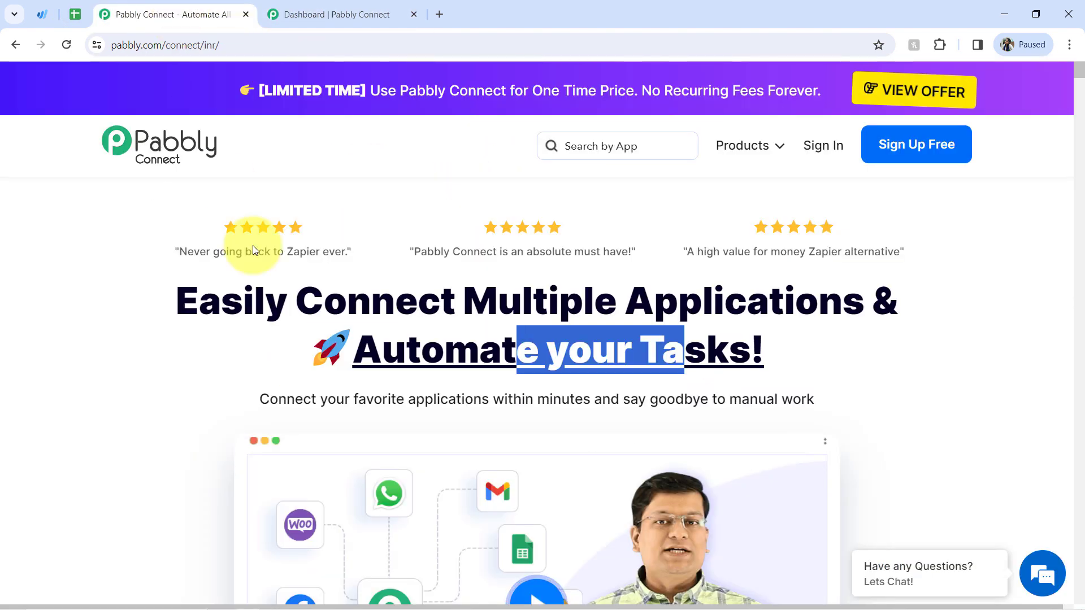
click(243, 310)
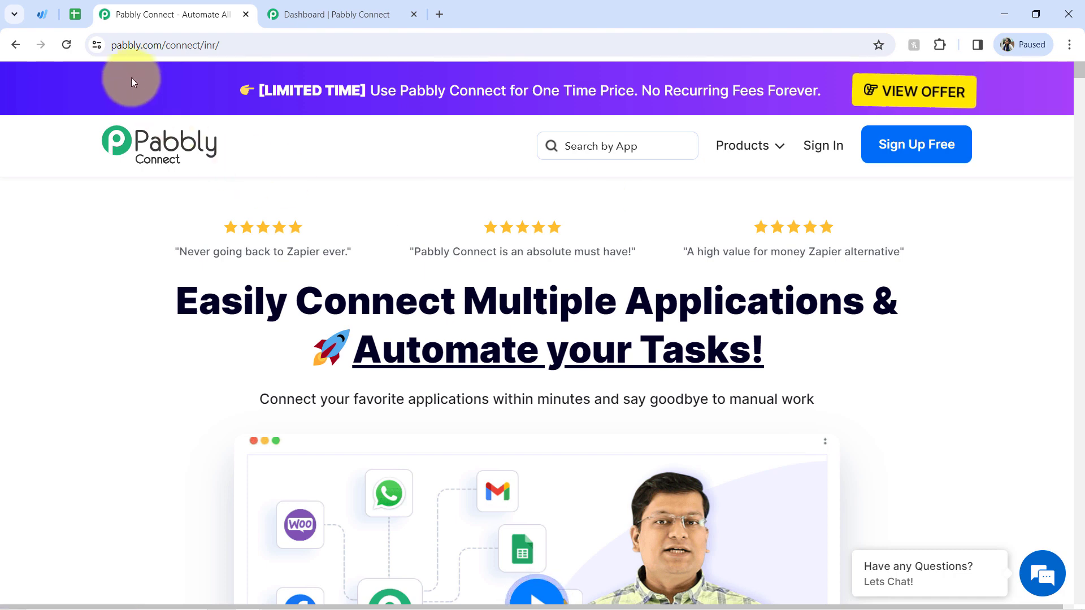
From the Pabbly Connect dashboard, create a workflow named "Add Wave Invoice Details to Google Sheets" in the Main Workflows folder.
click(315, 8)
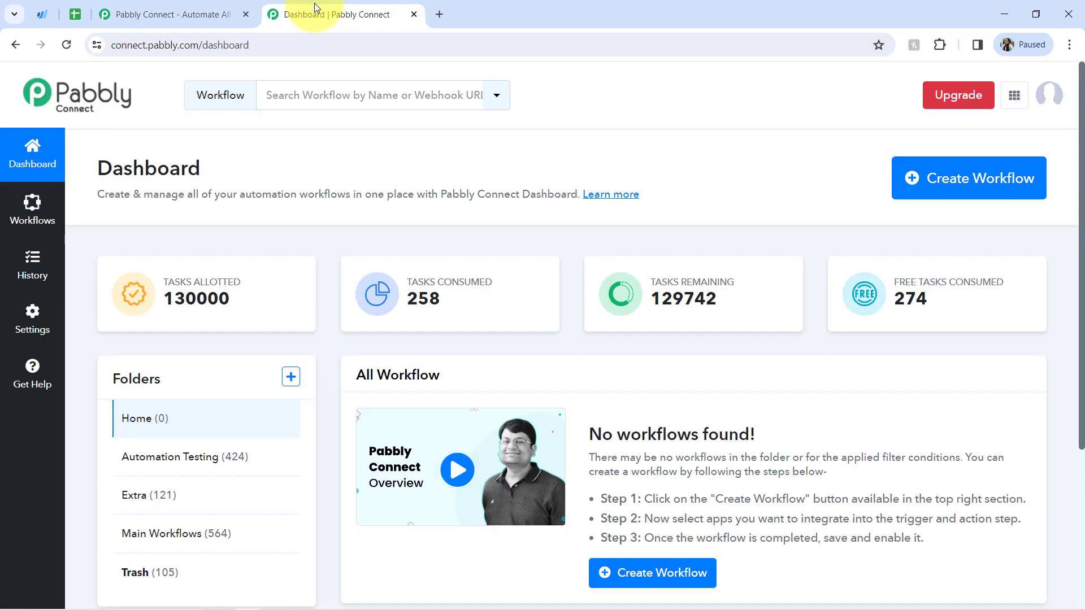
double_click(142, 171)
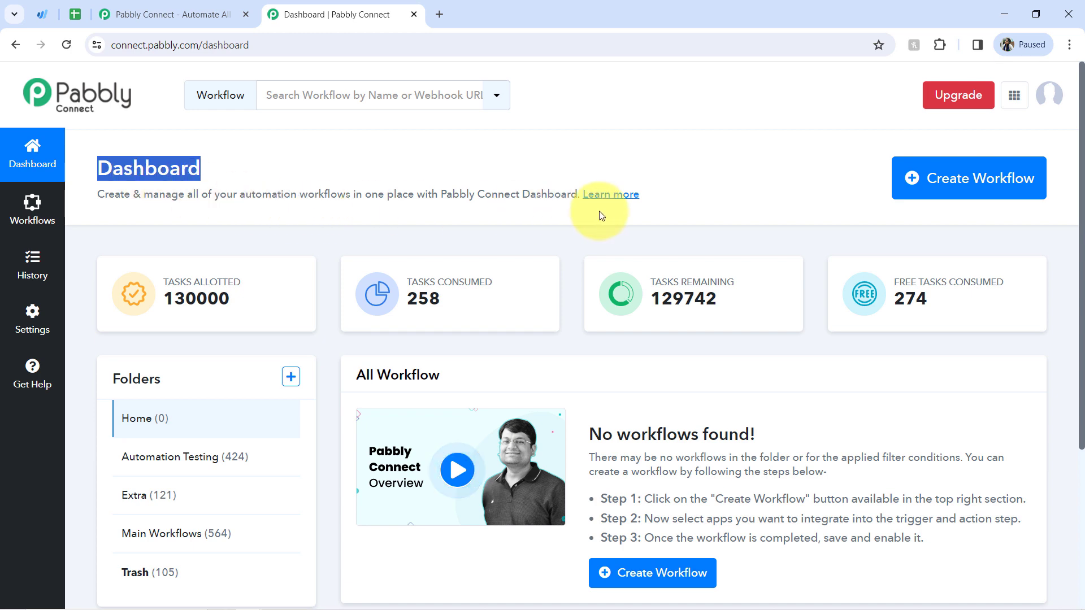
click(904, 177)
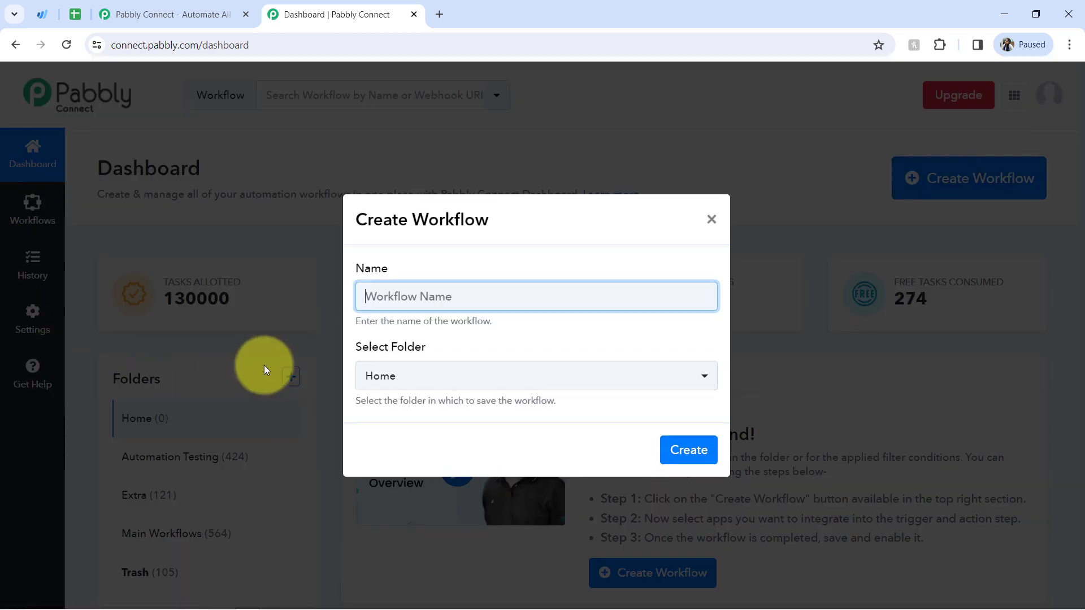
text(Add Wave Invoice Details to Google Sheets)
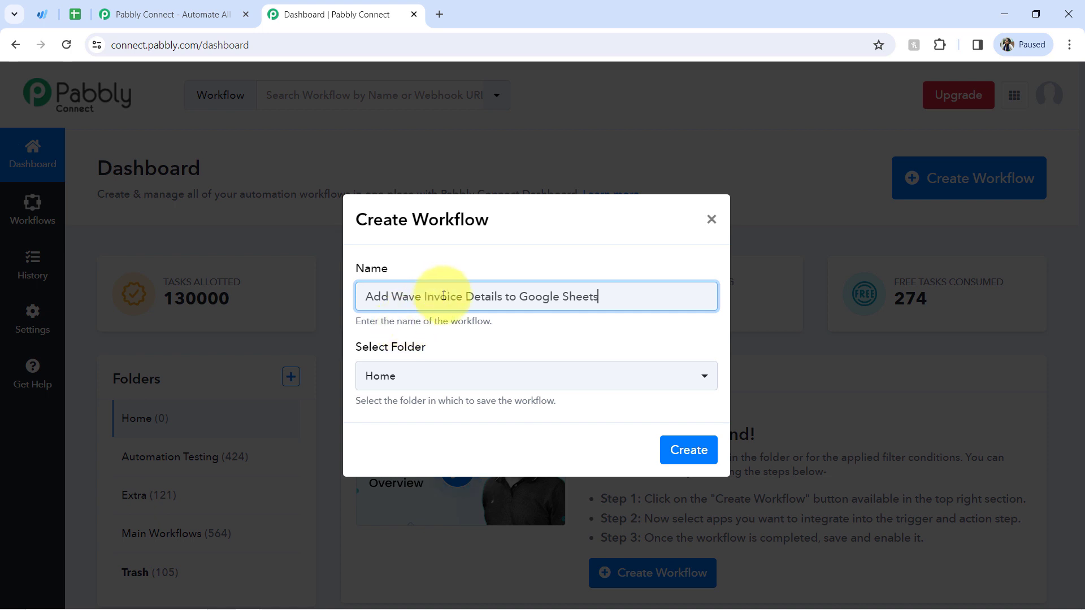
drag(412, 300, 531, 292)
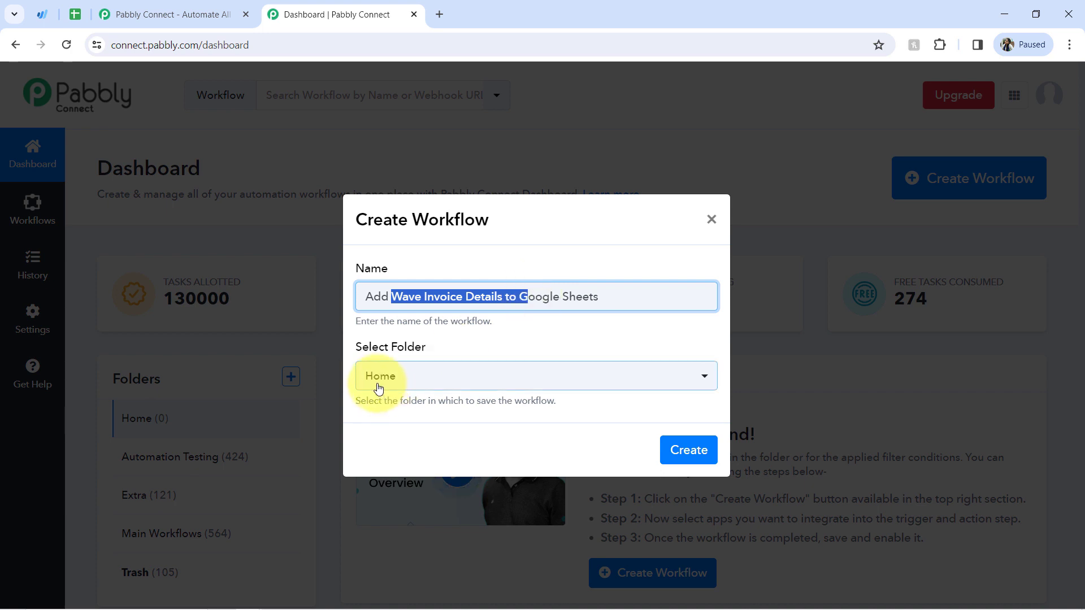
click(411, 387)
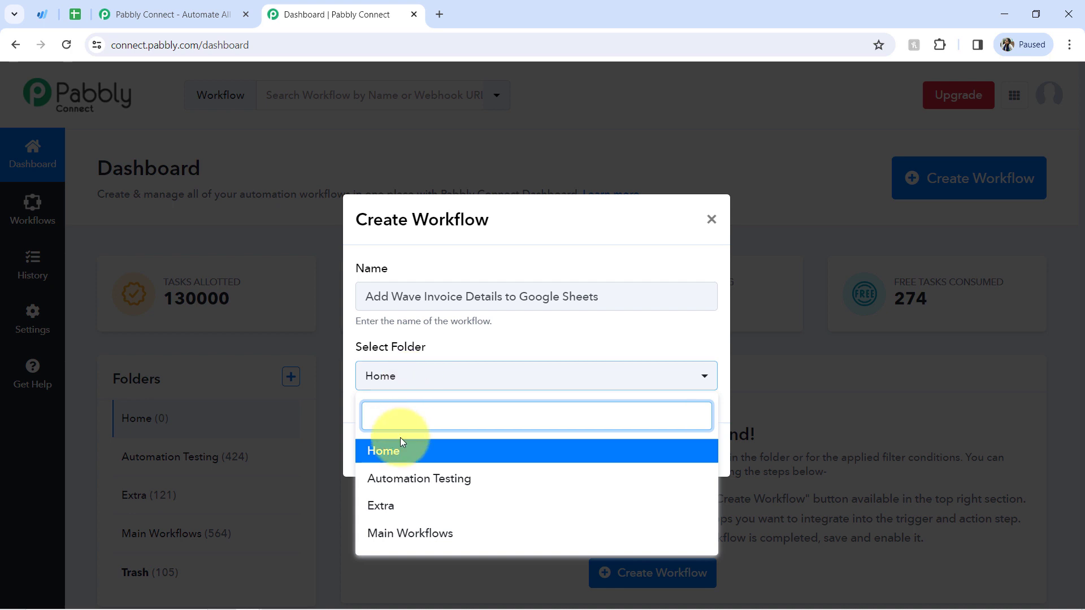
click(396, 533)
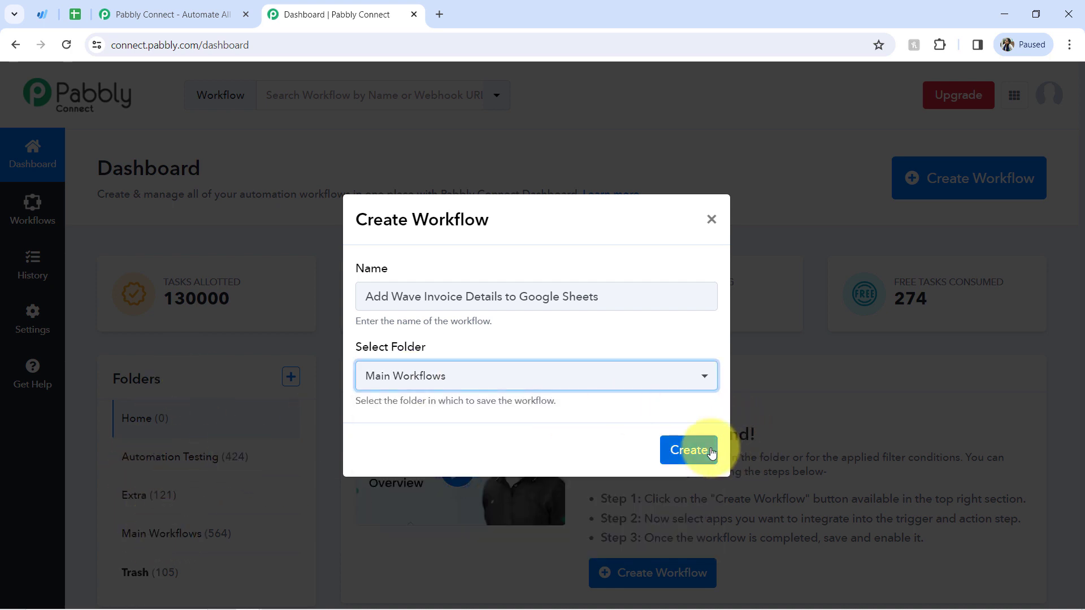
click(690, 450)
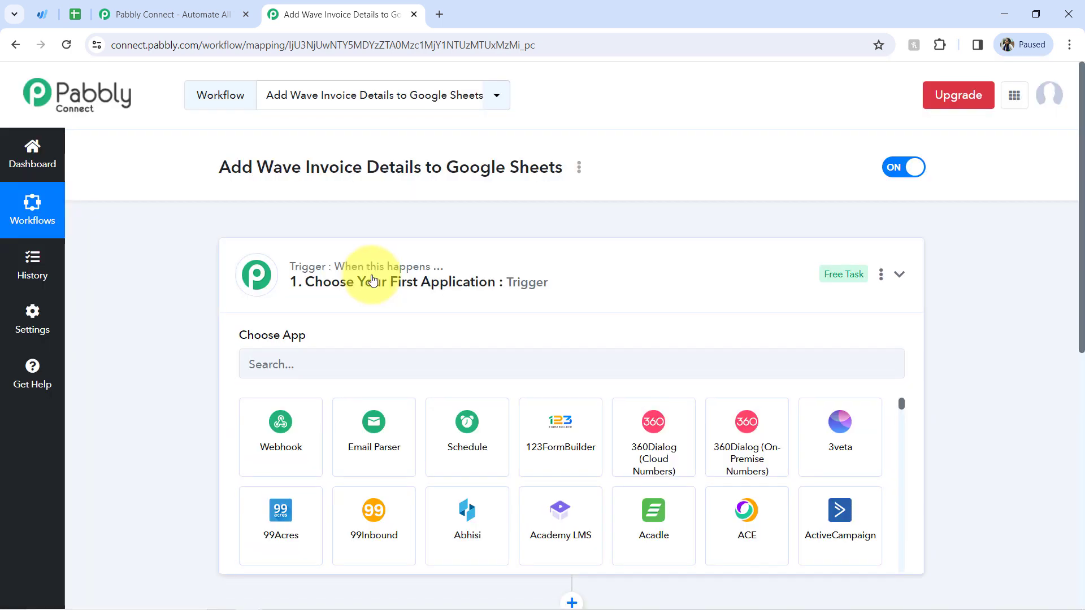
Search the trigger apps for "wave" and choose Wave as the workflow's trigger application.
click(366, 279)
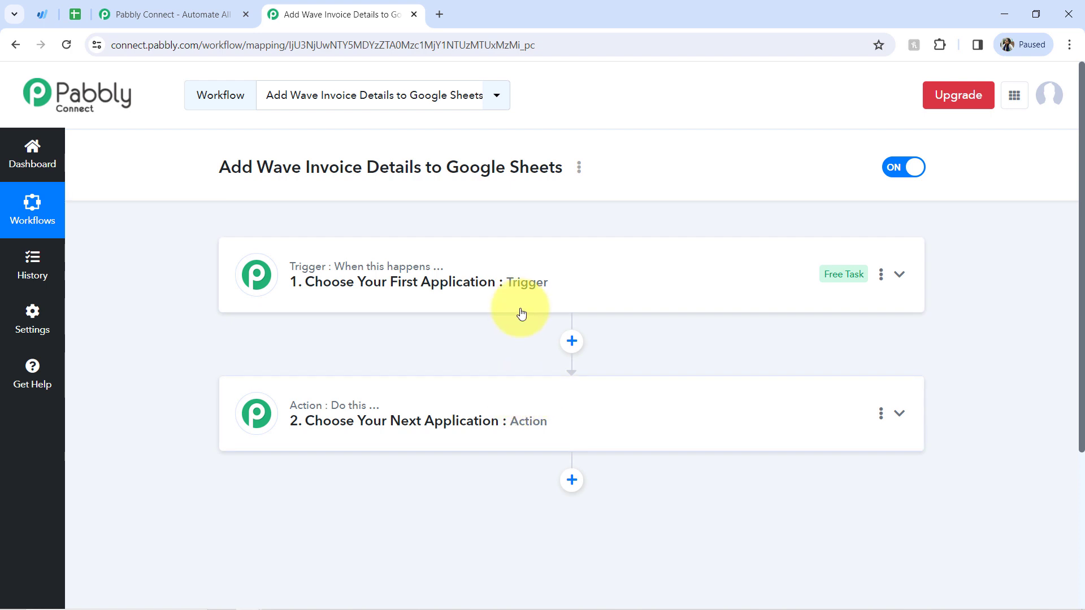
click(514, 257)
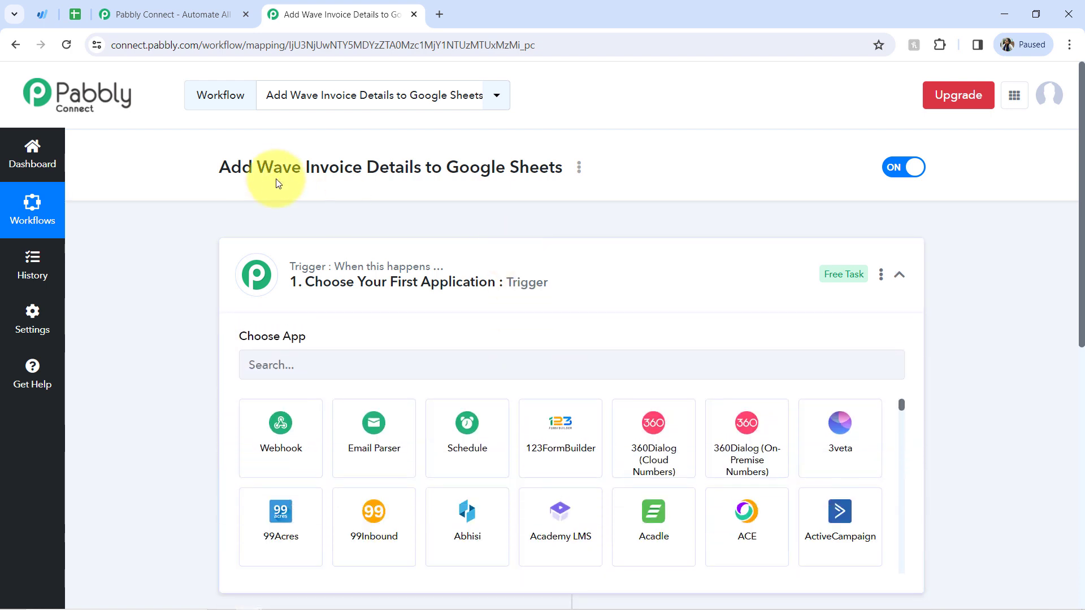
drag(220, 167, 531, 160)
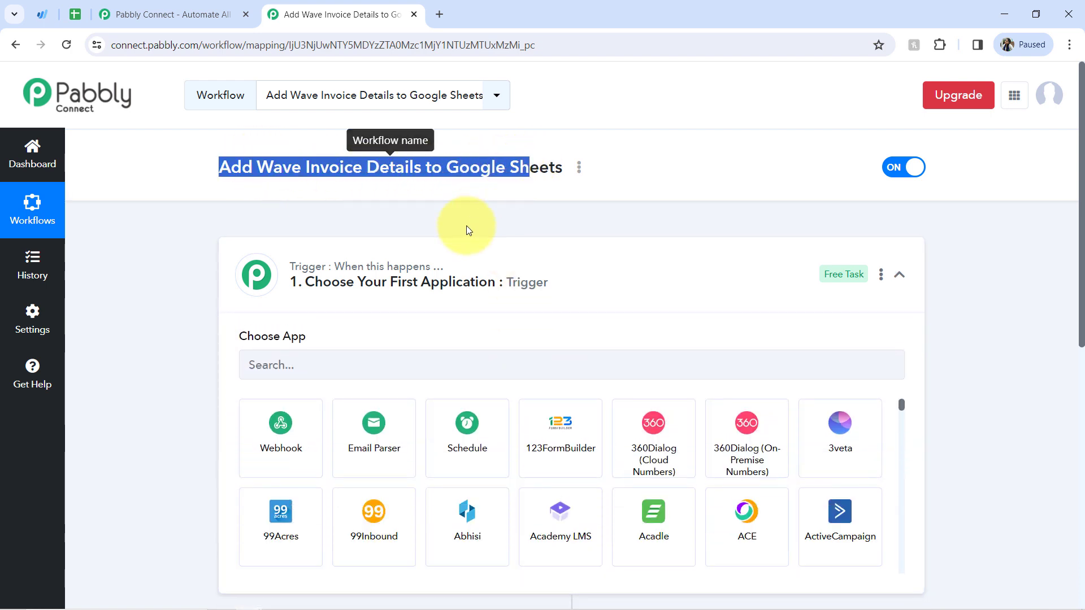
click(291, 363)
text(wave)
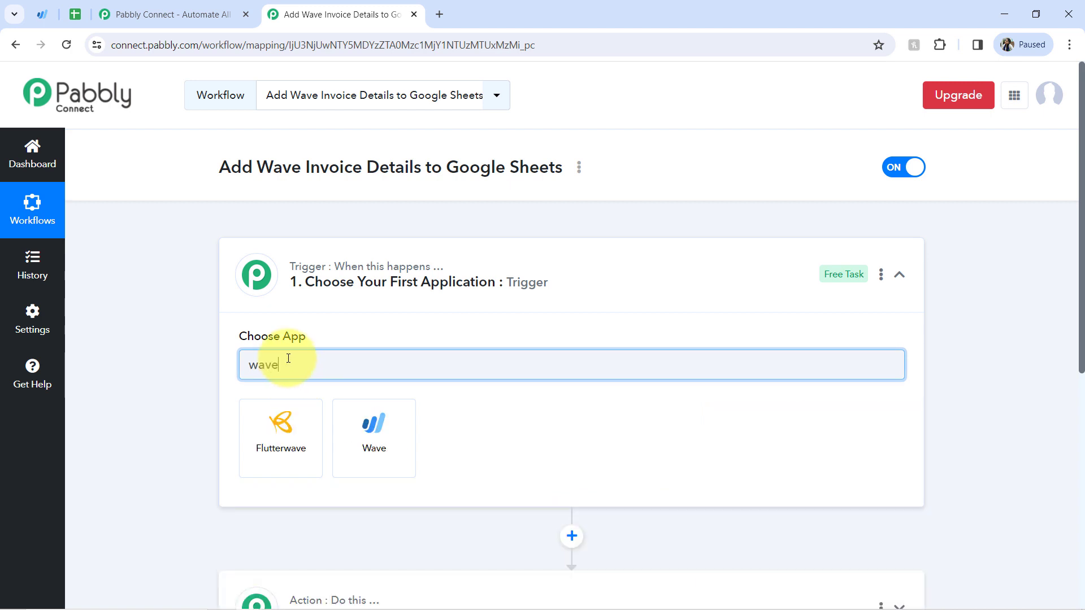
click(384, 428)
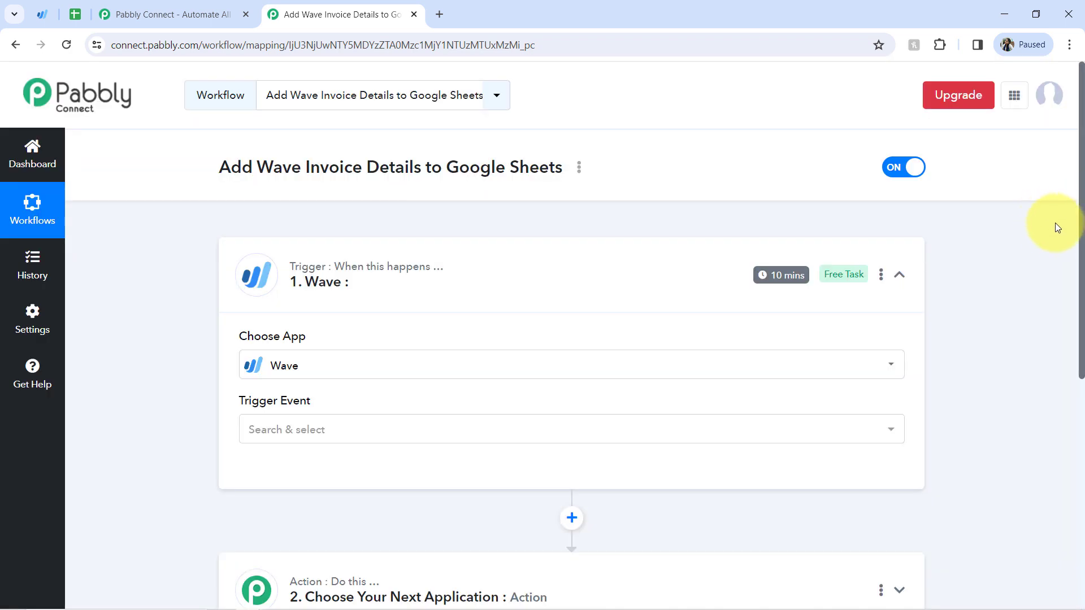
Search the action apps for "shee" and choose Google Sheets as the application for the workflow's action step.
scroll(780, 380, down, 5)
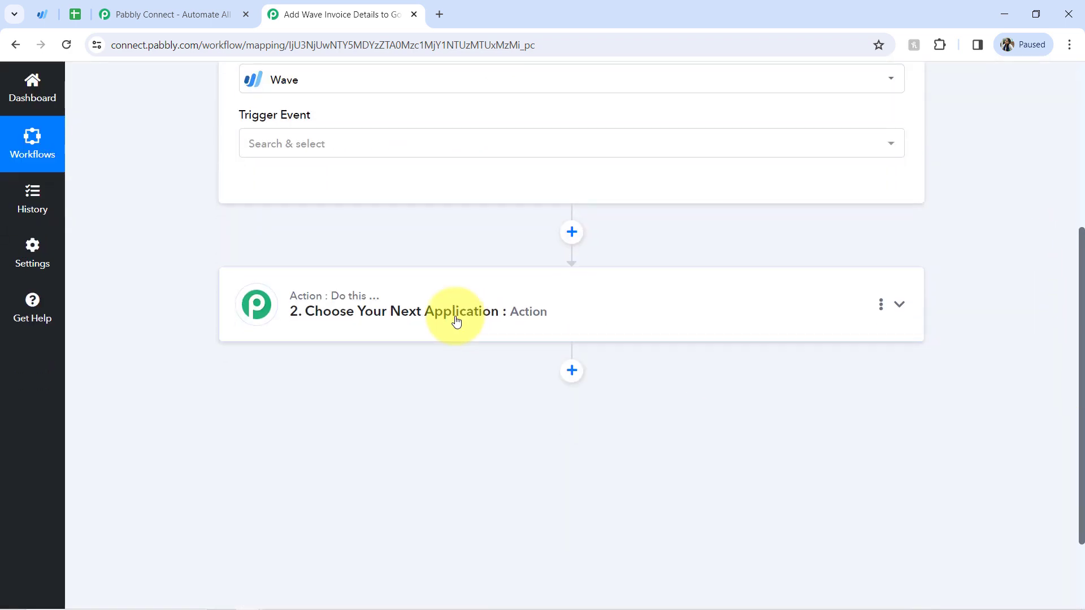
click(453, 317)
scroll(281, 382, up, 2)
click(272, 332)
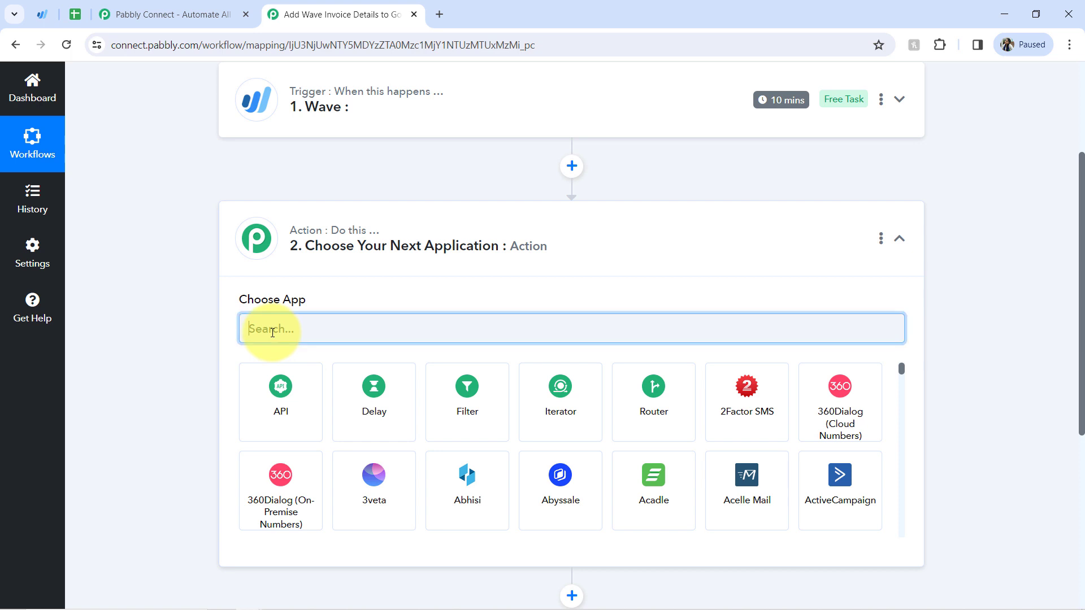
text(shee)
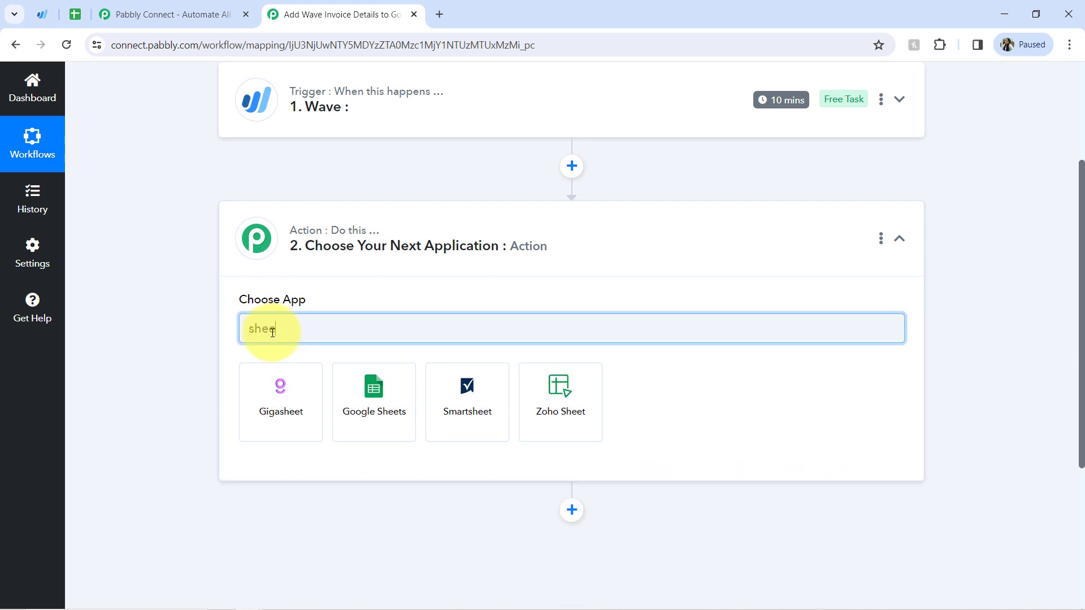
click(377, 389)
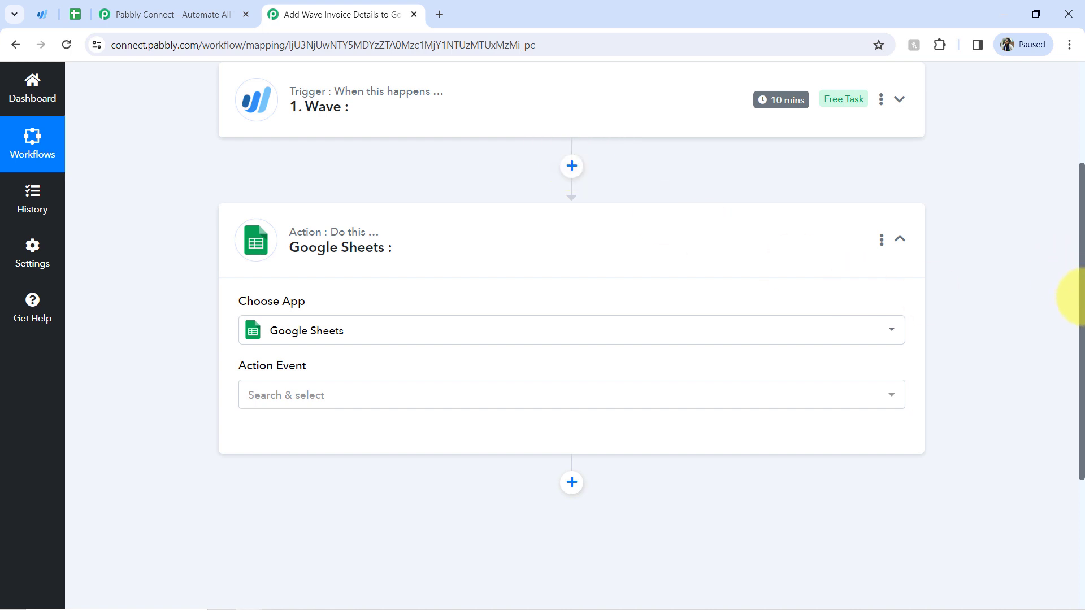
Reopen the Wave trigger step and set its trigger event to New Invoice.
scroll(1065, 254, up, 3)
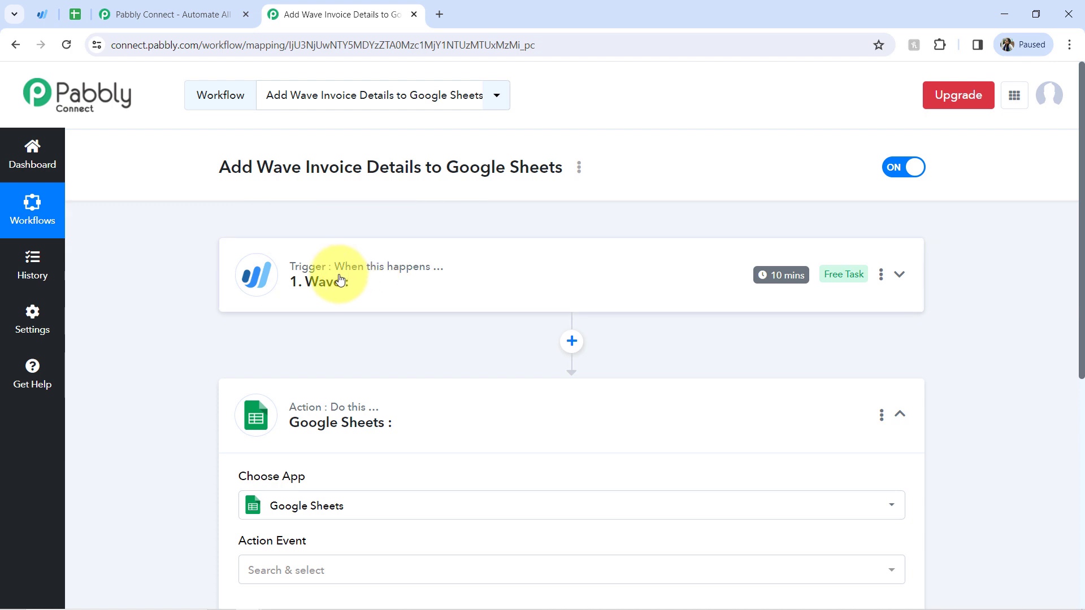
click(340, 279)
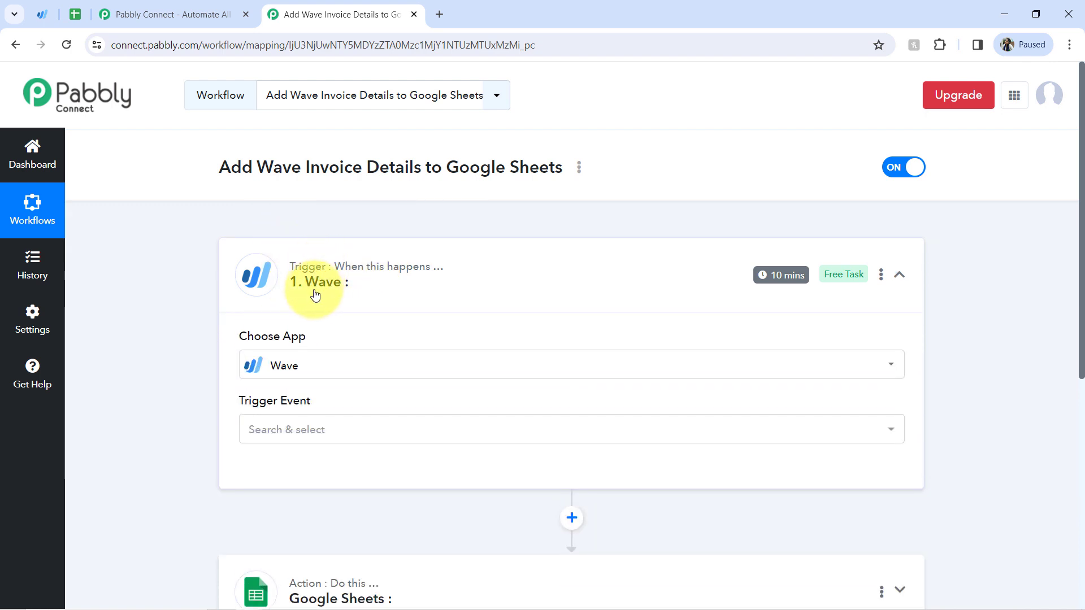
click(270, 434)
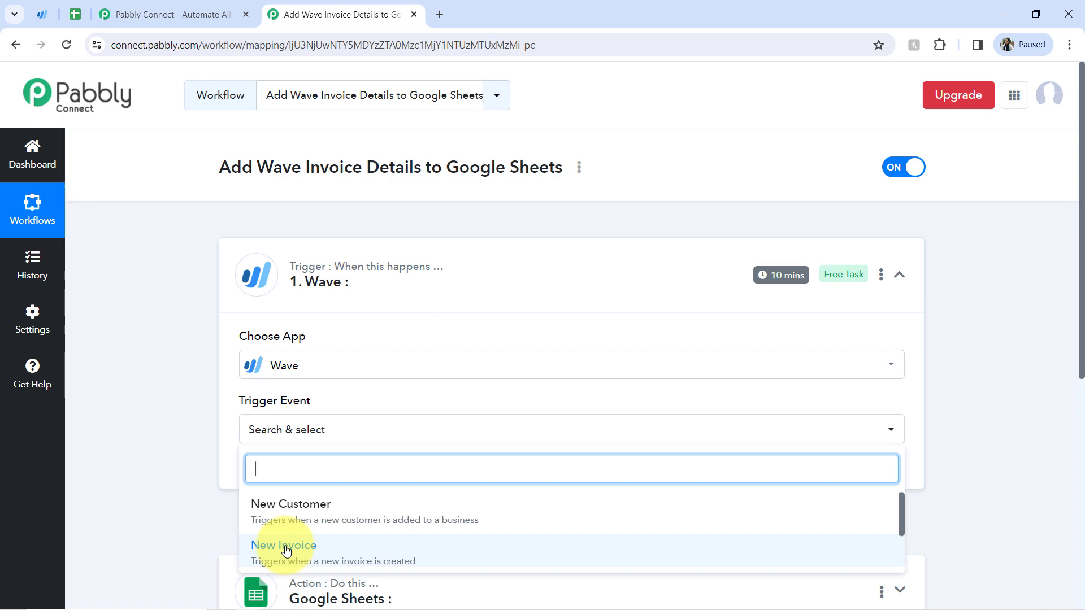
click(356, 548)
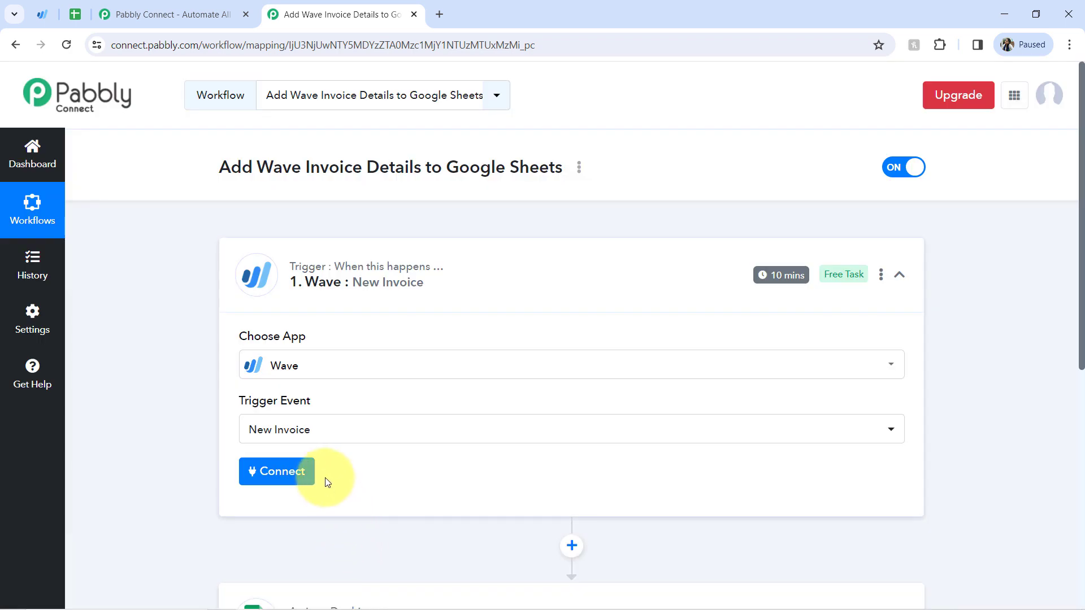
Add a new Wave connection to the trigger and authorize Pabbly Connect to access the Pabbly business.
click(277, 475)
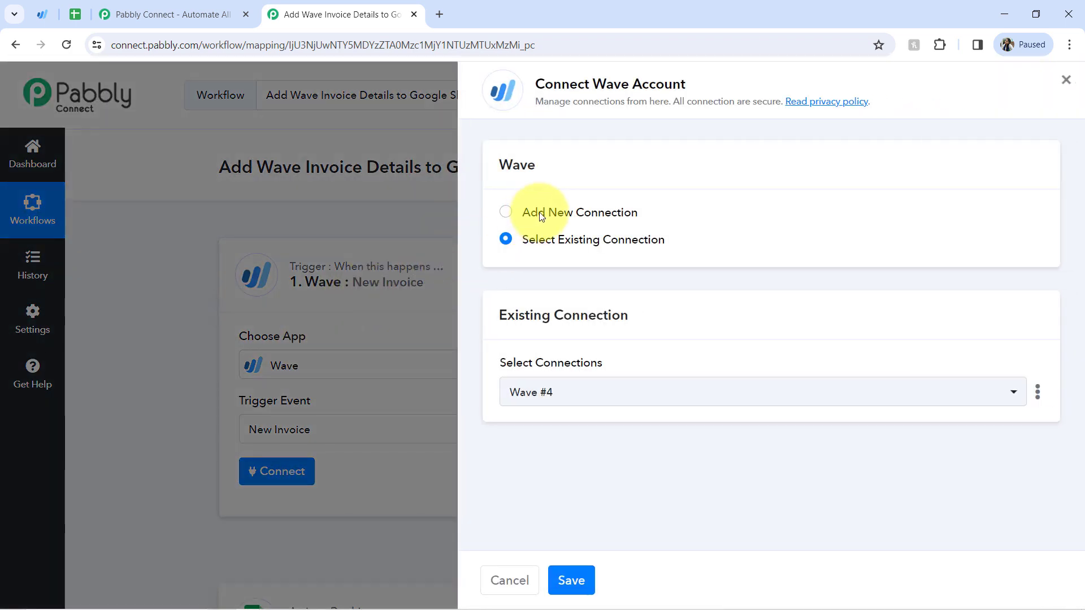
click(541, 217)
click(539, 375)
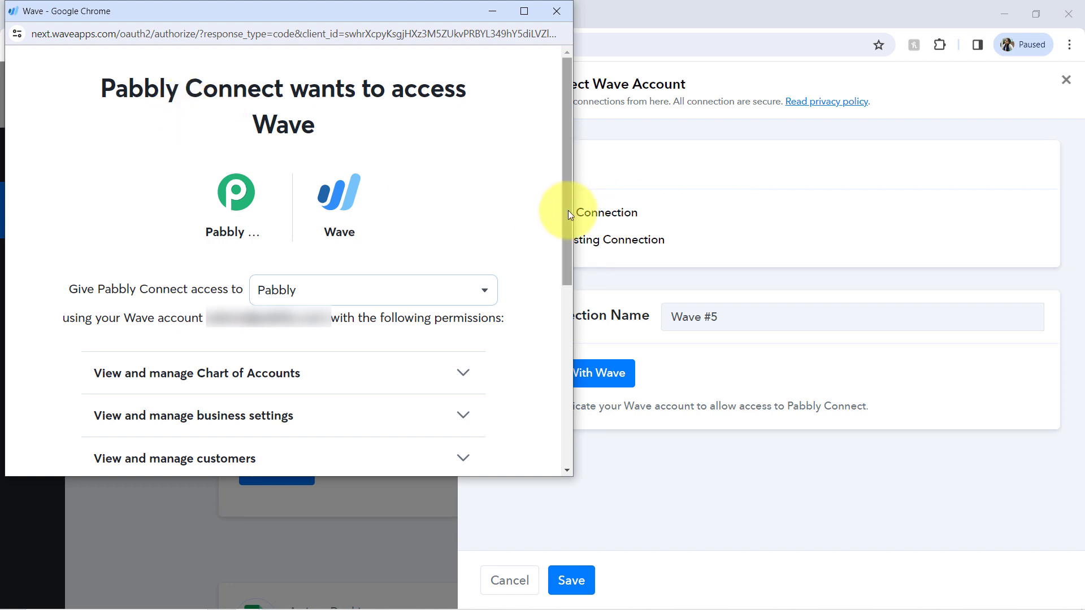
drag(567, 210, 533, 418)
scroll(533, 418, down, 1)
click(348, 261)
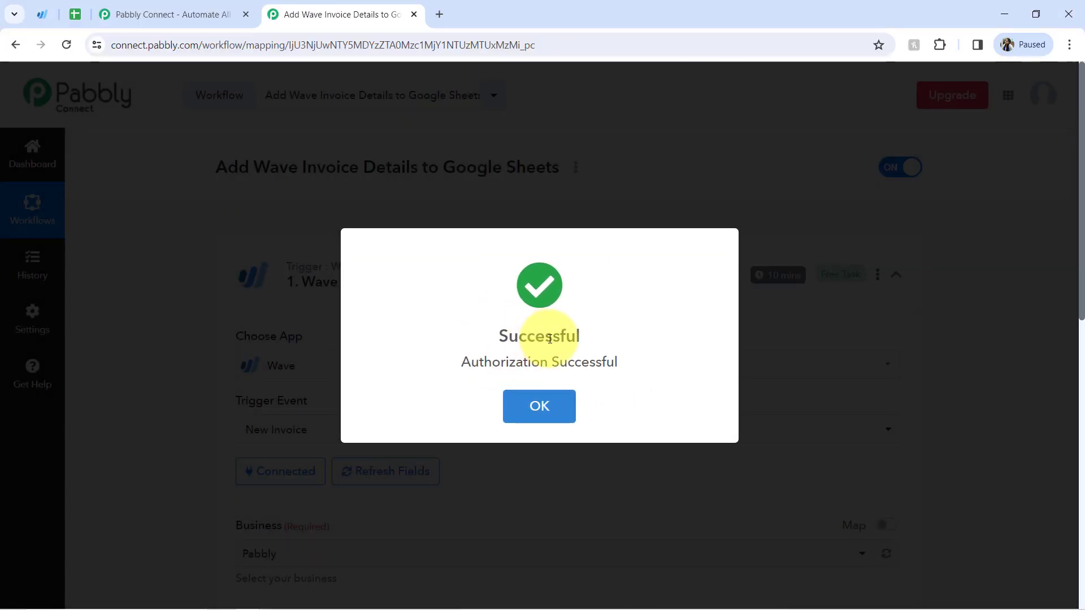
click(539, 406)
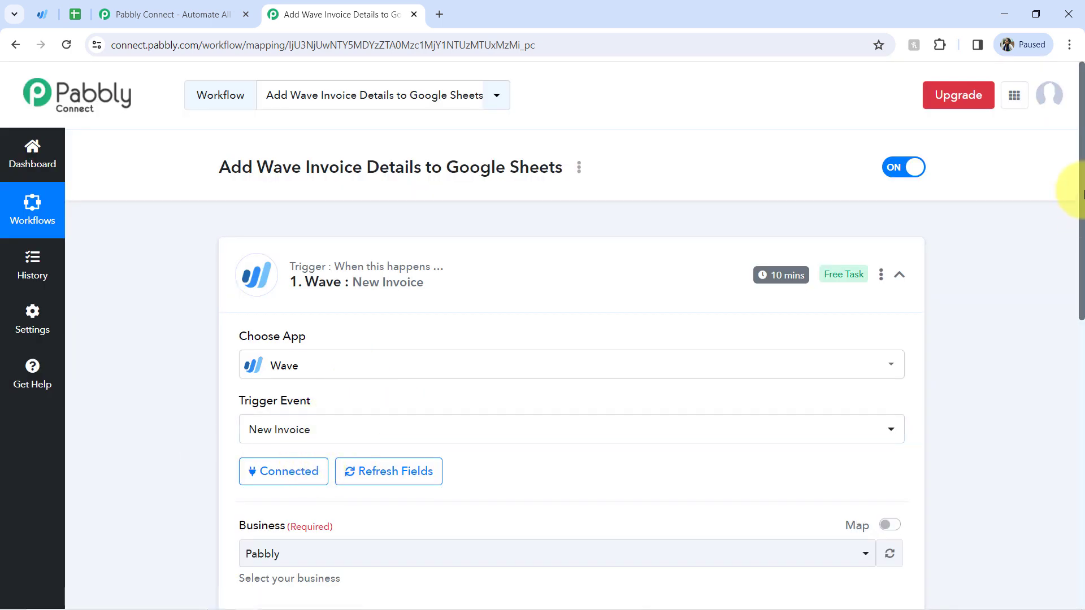
Switch to Wave and start a new invoice billed to the first customer in the list.
drag(1082, 194, 1072, 283)
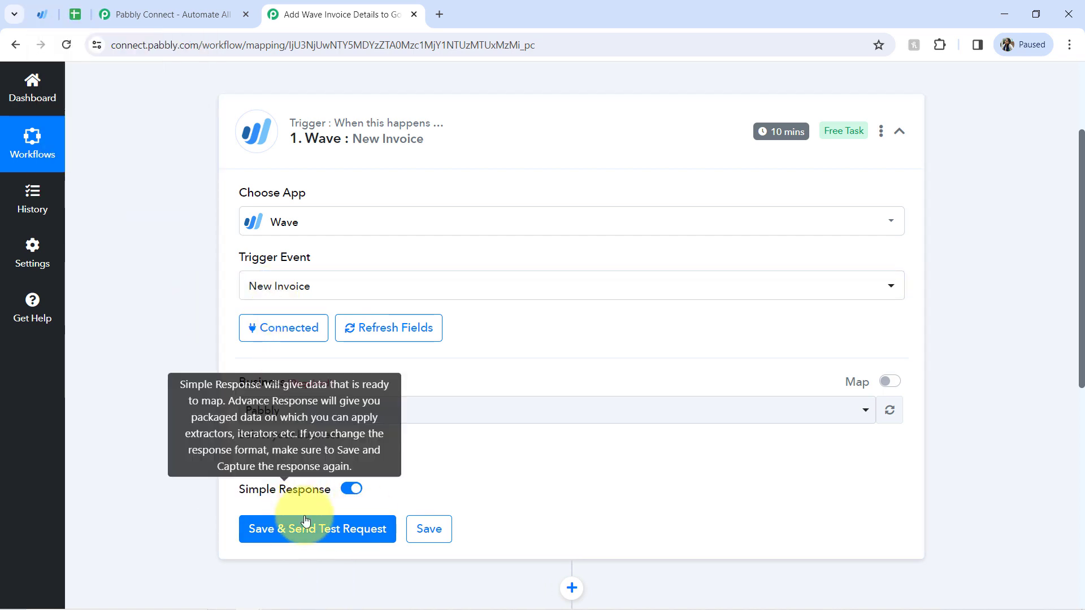
click(49, 16)
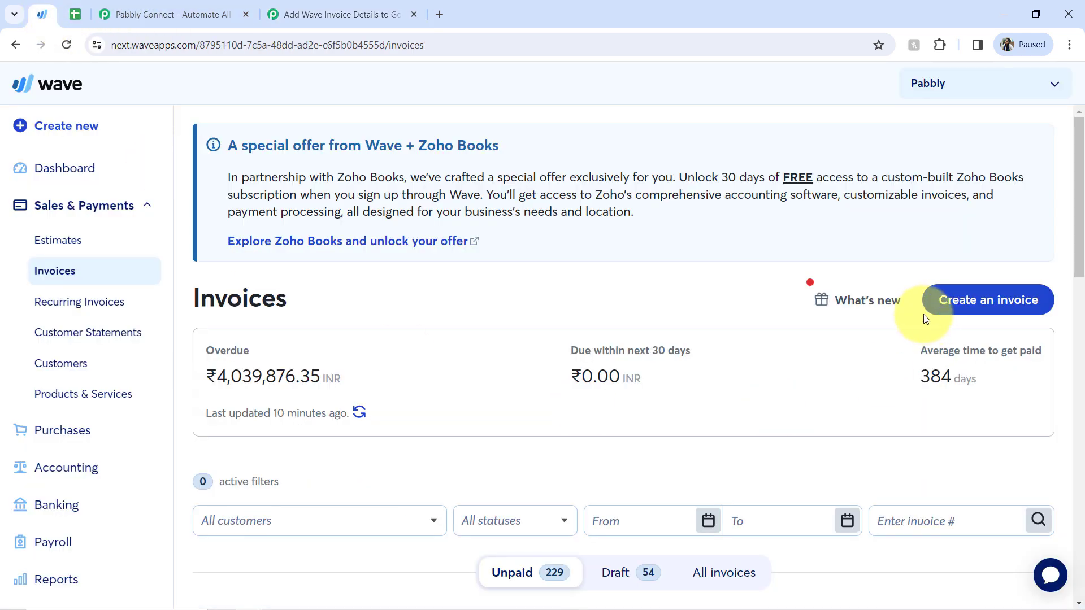
click(949, 310)
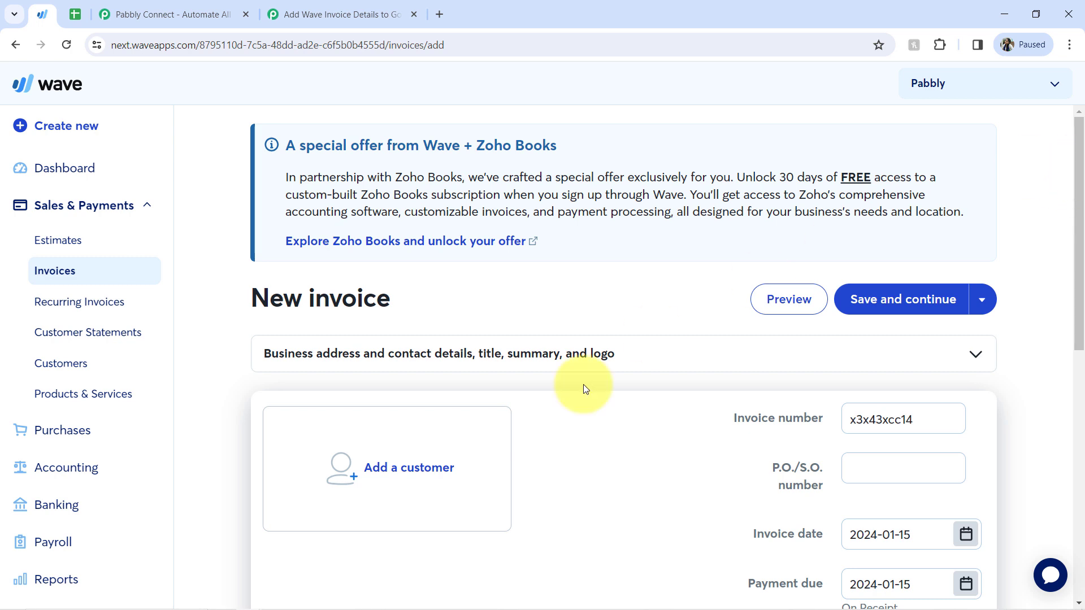
click(332, 479)
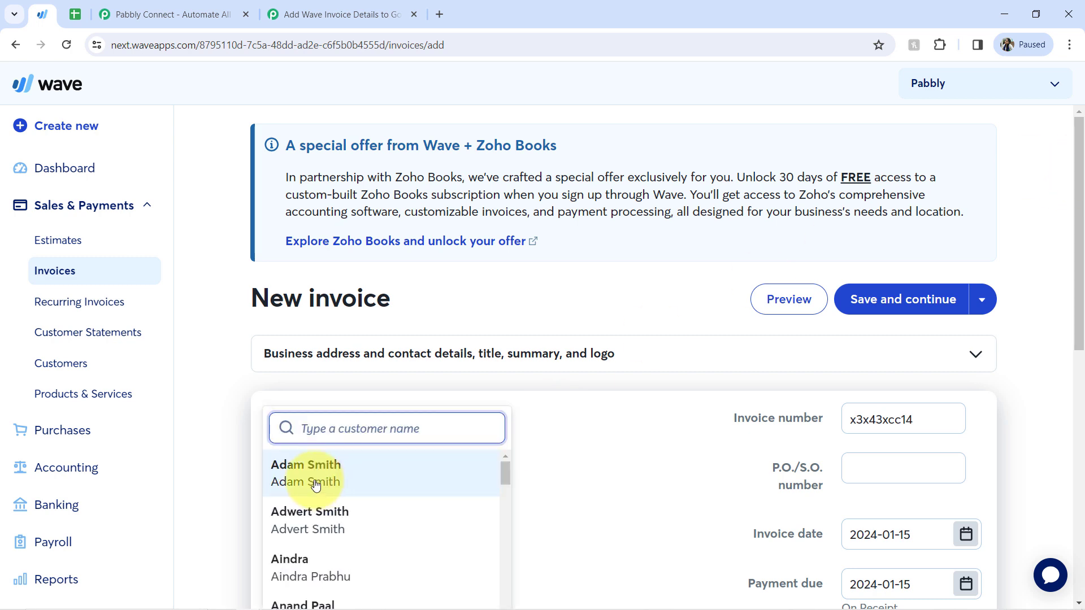
click(313, 480)
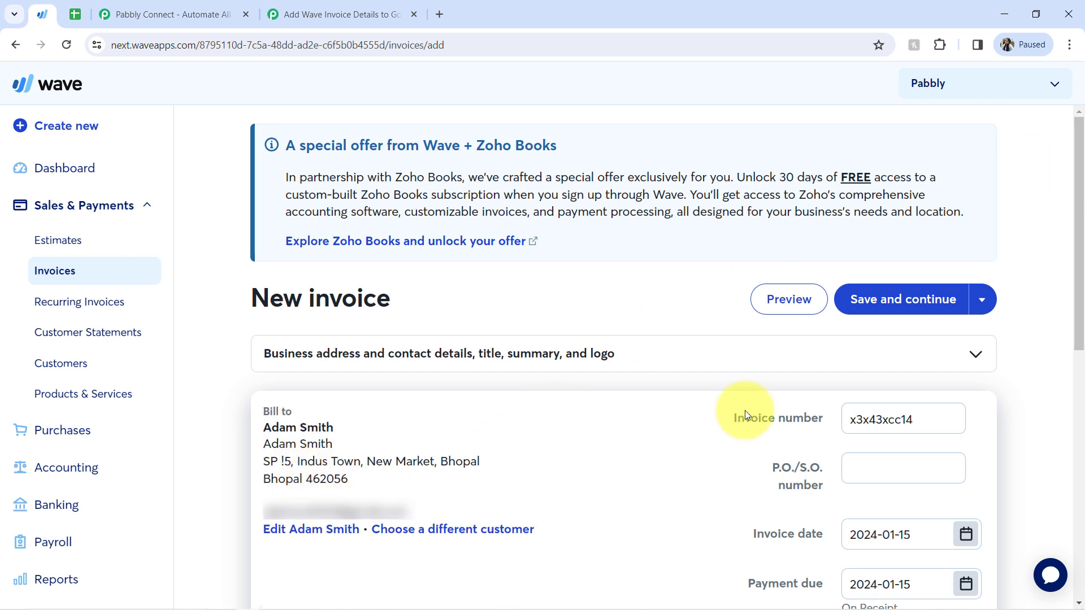
Add the Eclipse Coffee Mug as the invoice's first line item.
drag(1082, 268, 927, 351)
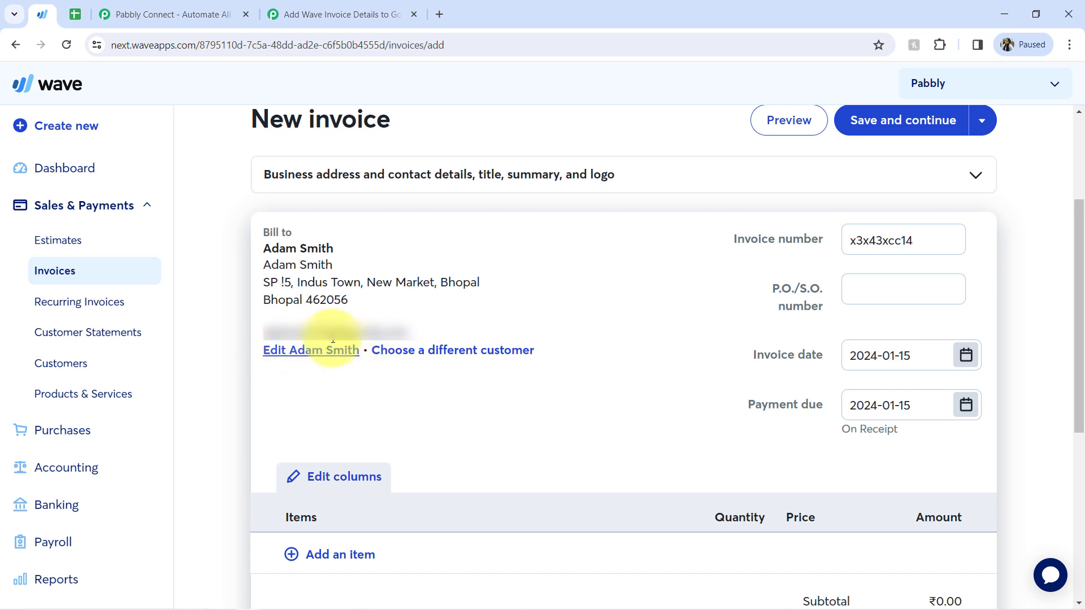
drag(1079, 263, 1077, 406)
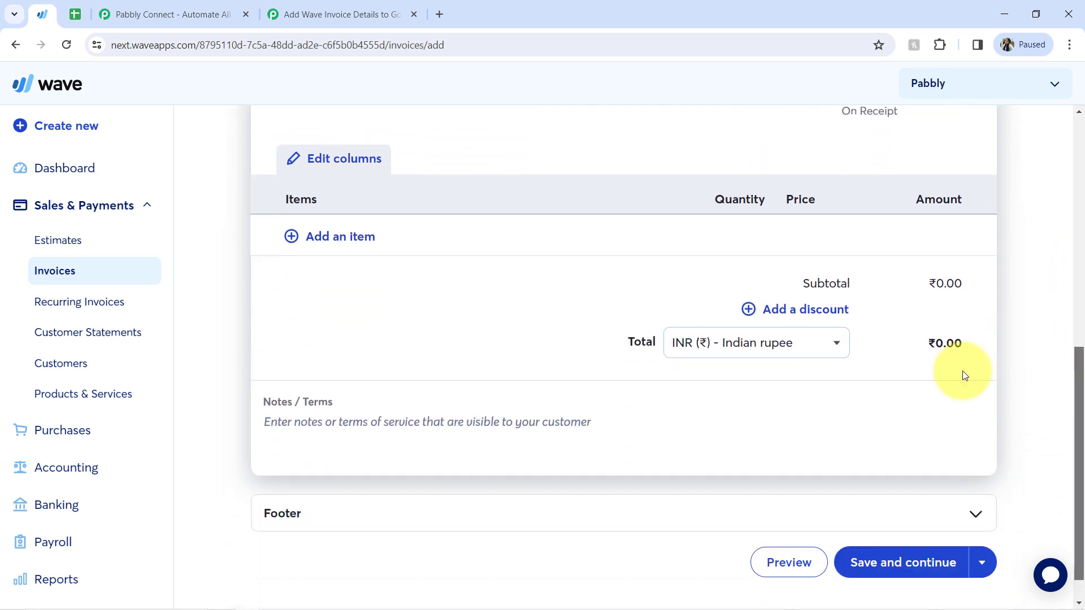
click(372, 244)
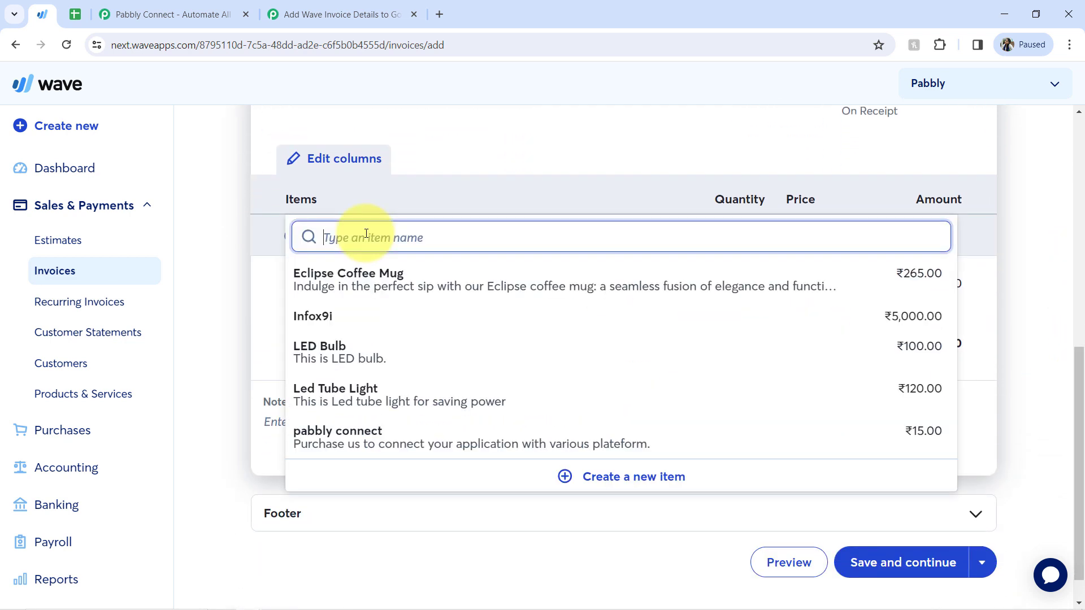
click(355, 276)
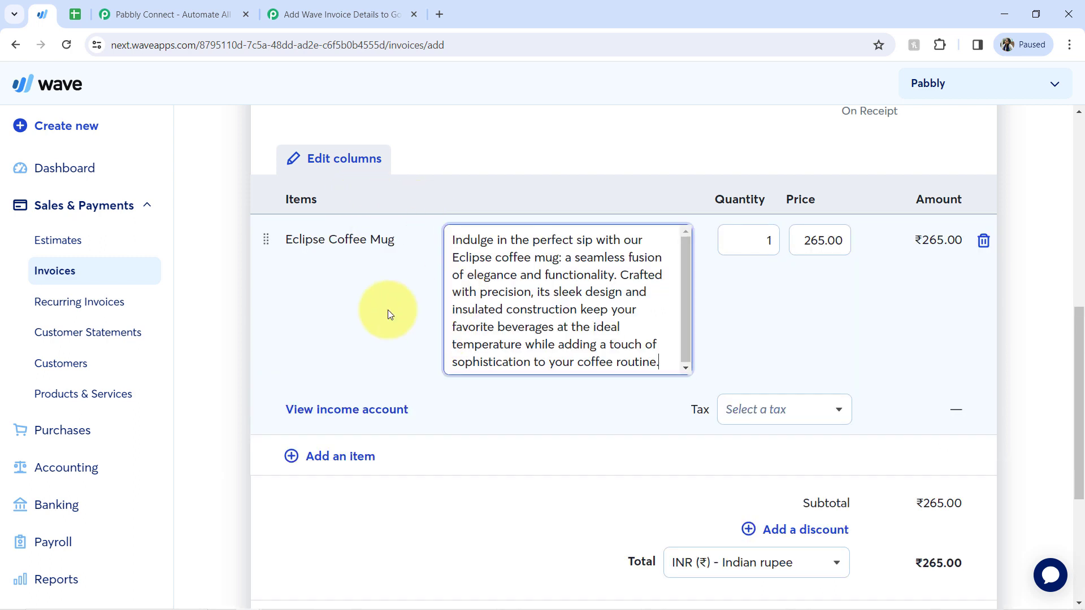
Add Infox9i as the second line item of the invoice.
click(359, 456)
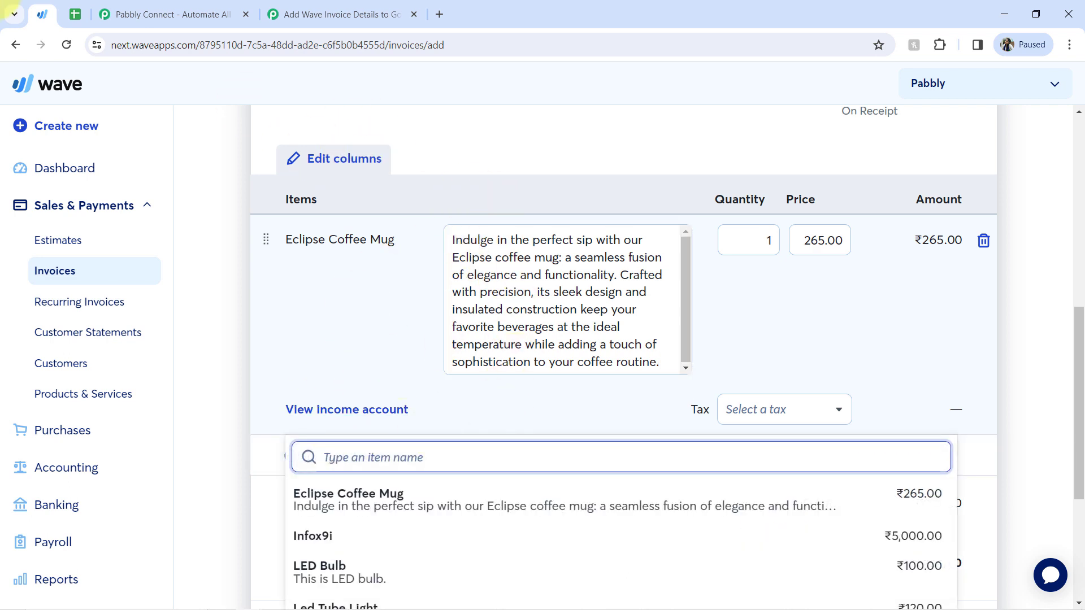
key(ctrl+Tab)
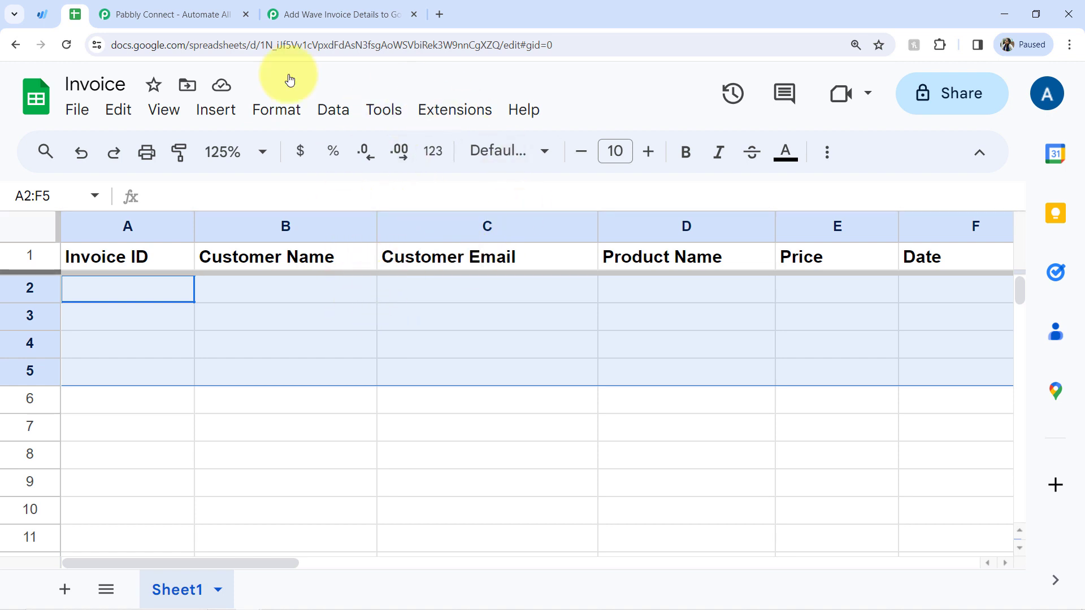
click(287, 14)
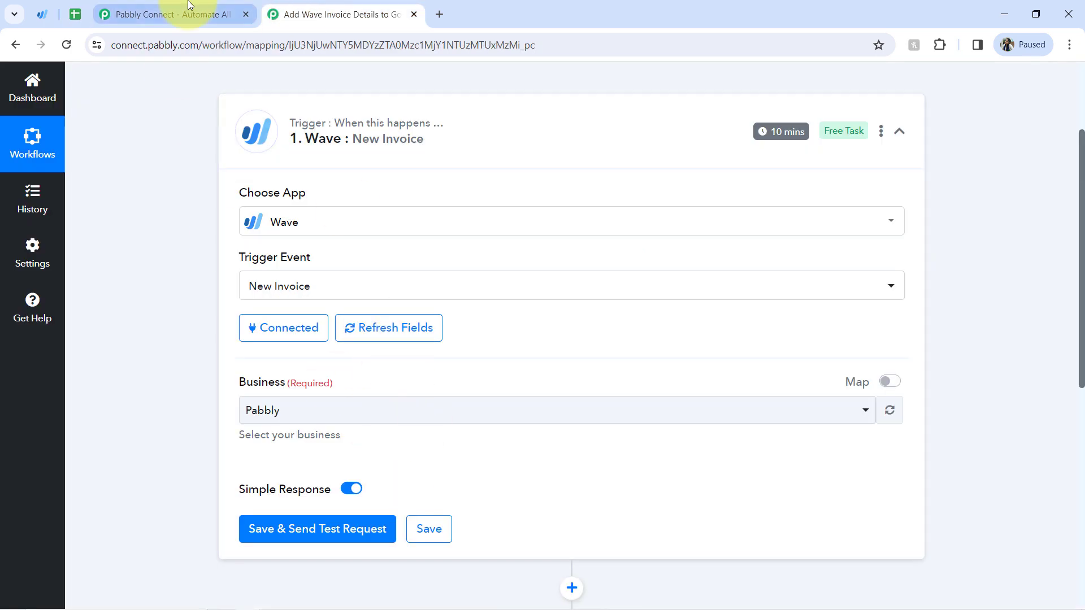
click(42, 16)
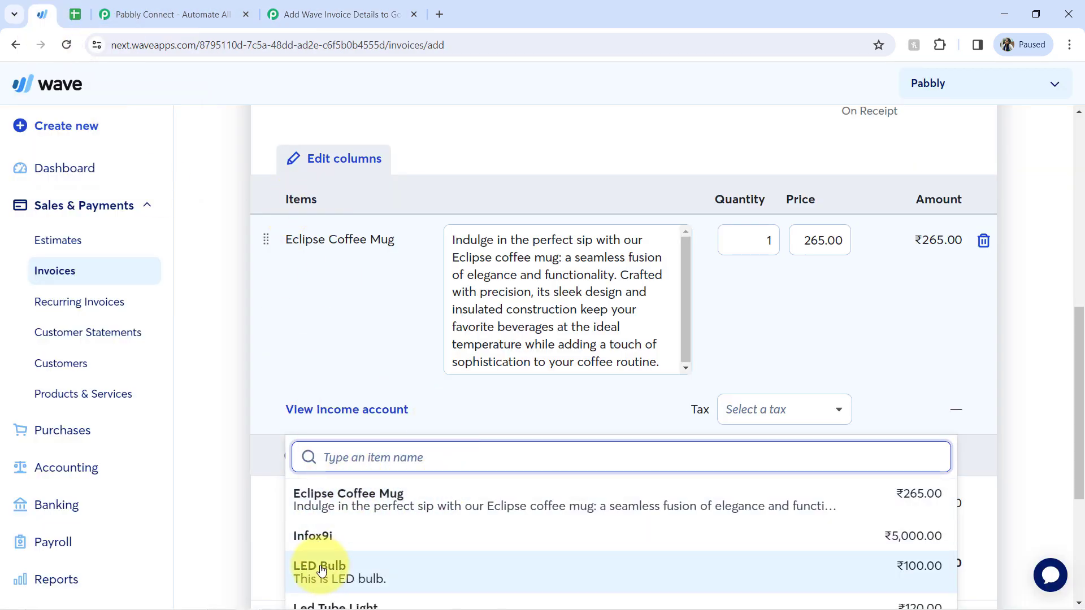
click(324, 544)
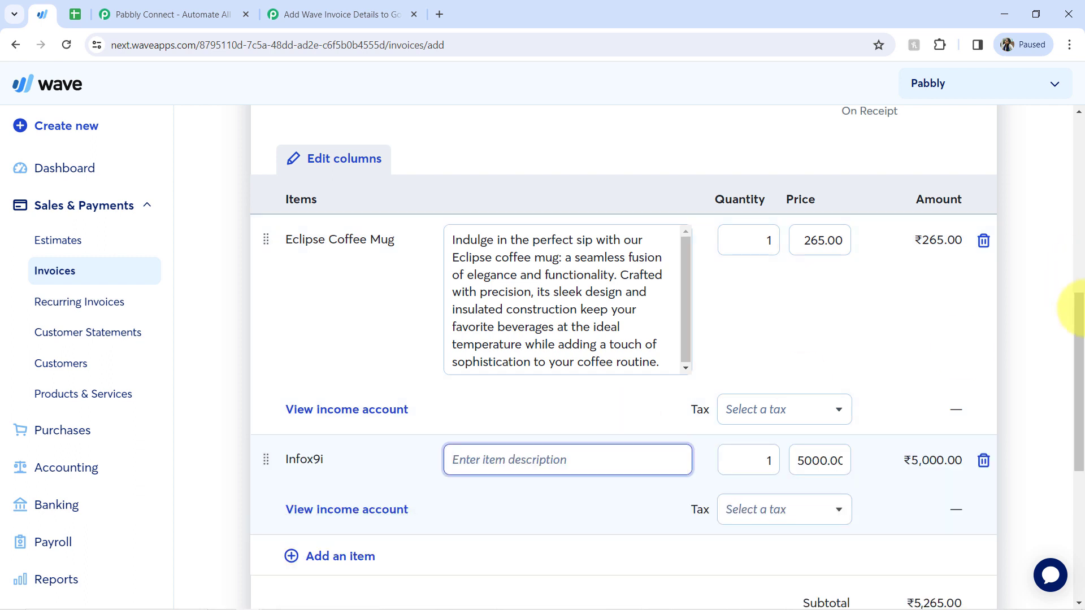
Add the LED Bulb as the third line item of the invoice.
drag(1078, 308, 1079, 364)
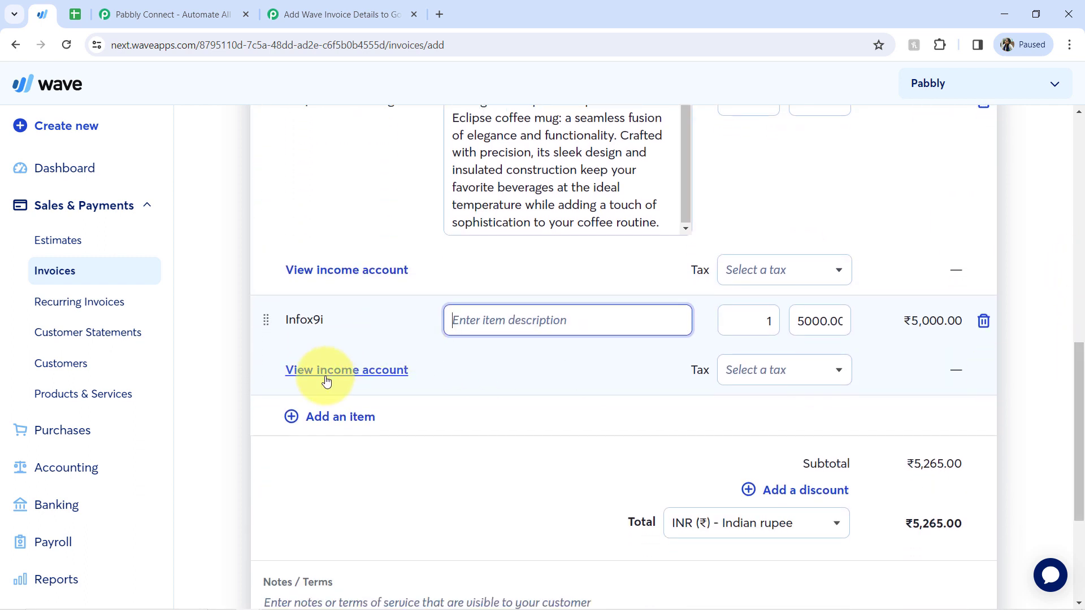
click(327, 416)
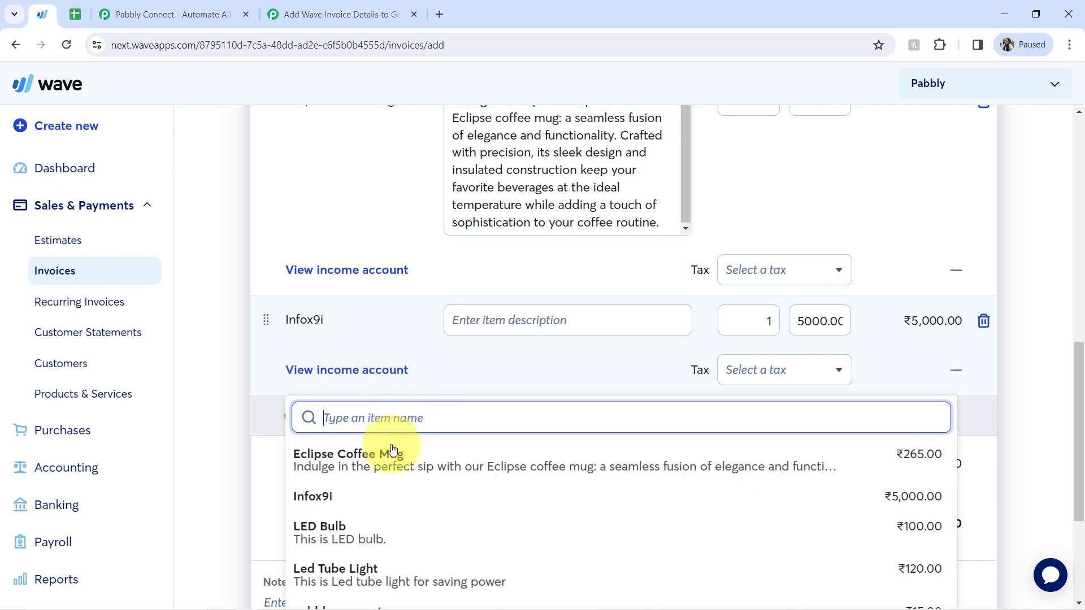
click(314, 533)
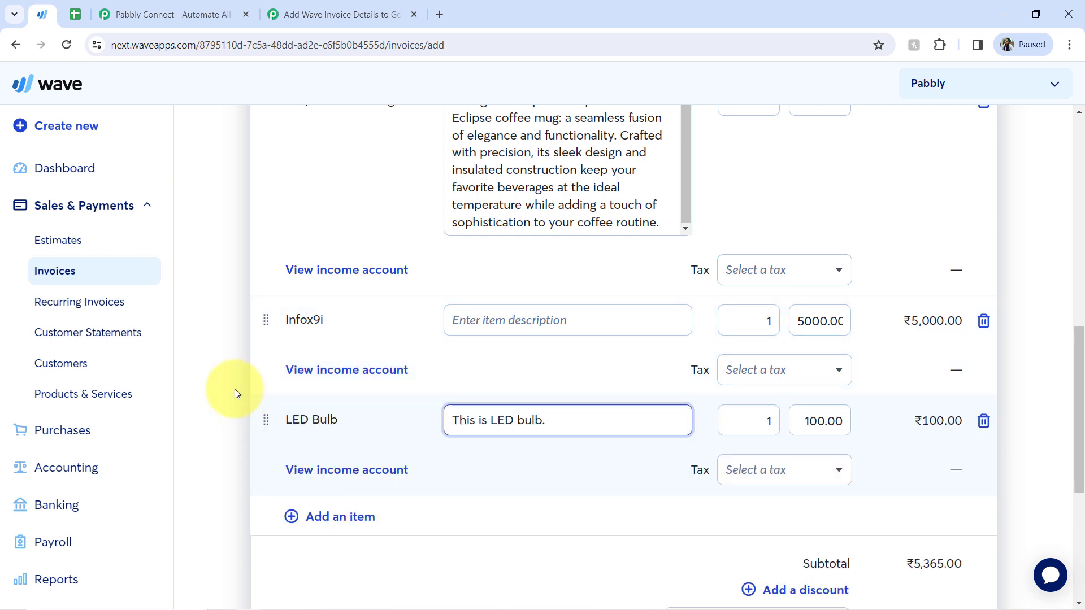
click(235, 388)
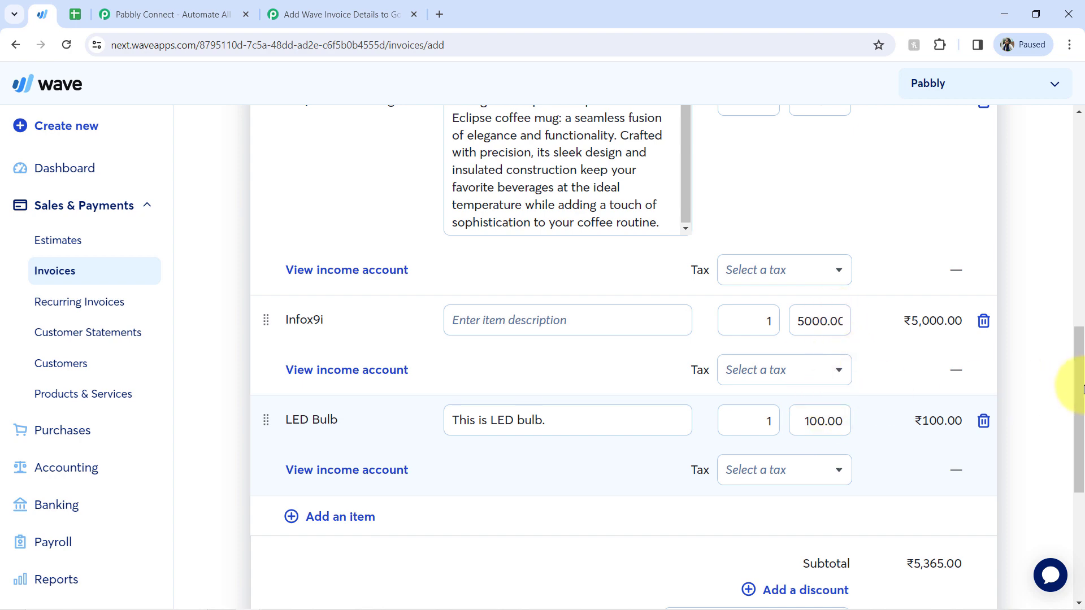
Save the new invoice and approve its draft.
drag(1082, 388, 1073, 503)
click(896, 524)
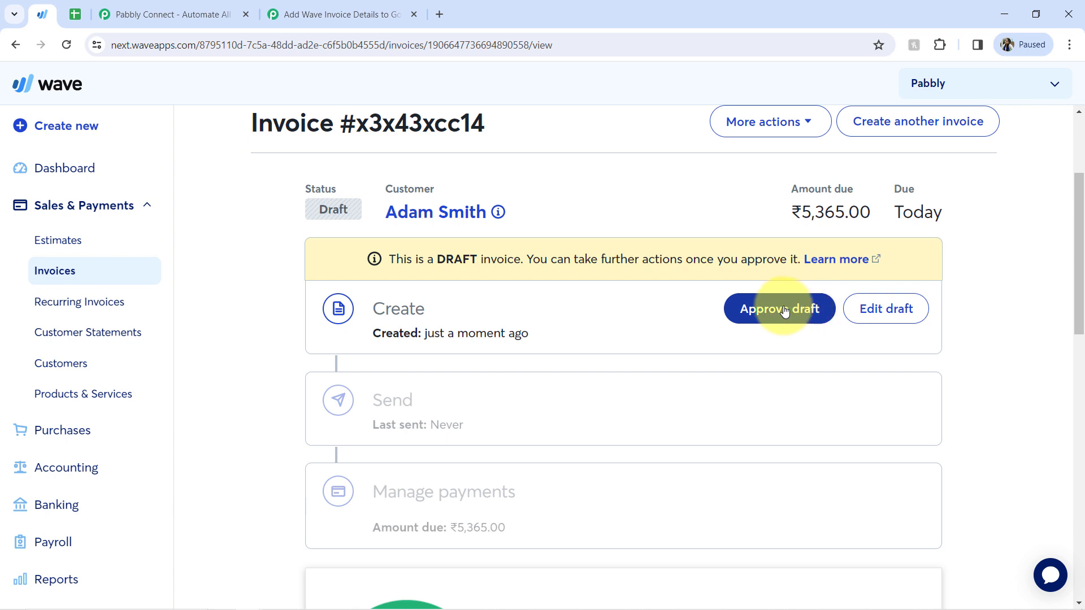
click(802, 310)
Switch back to the Pabbly Connect workflow, save the Wave trigger and send a test request to capture the new invoice.
click(328, 6)
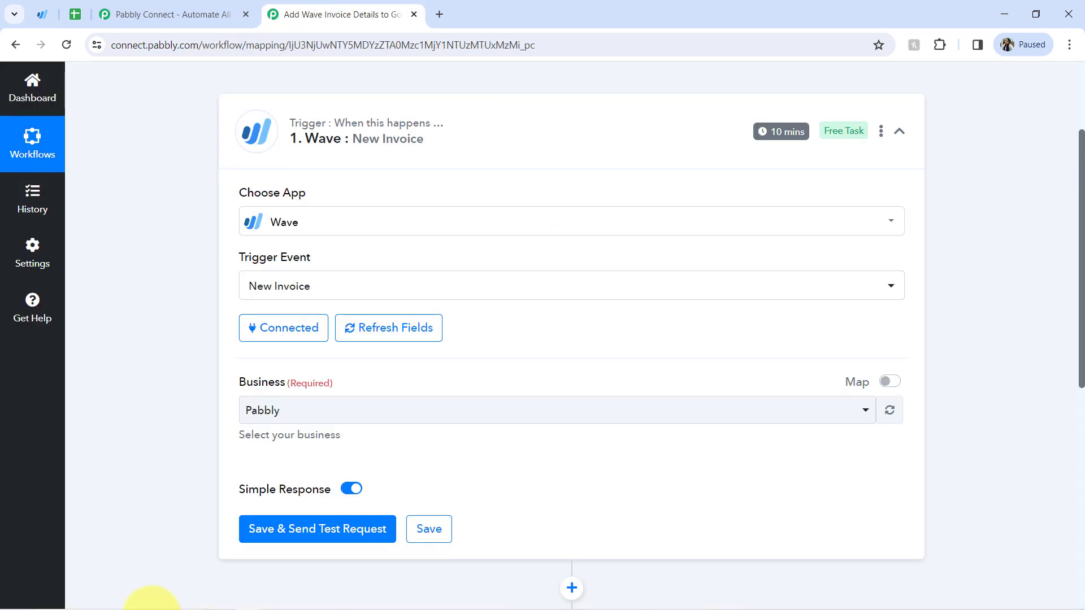
click(299, 529)
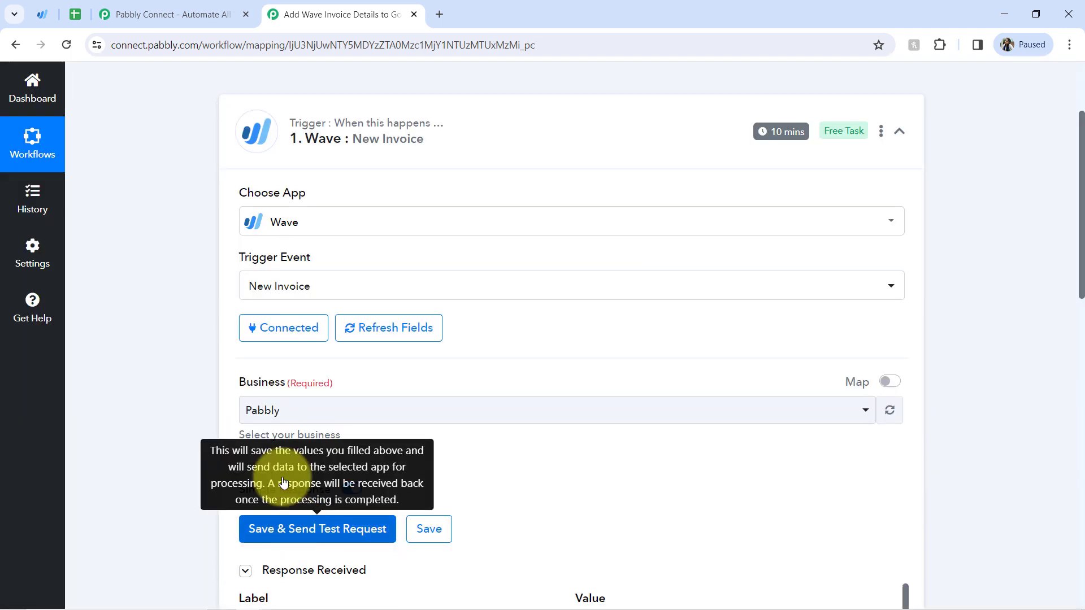
drag(1077, 195, 1082, 258)
scroll(1068, 294, down, 5)
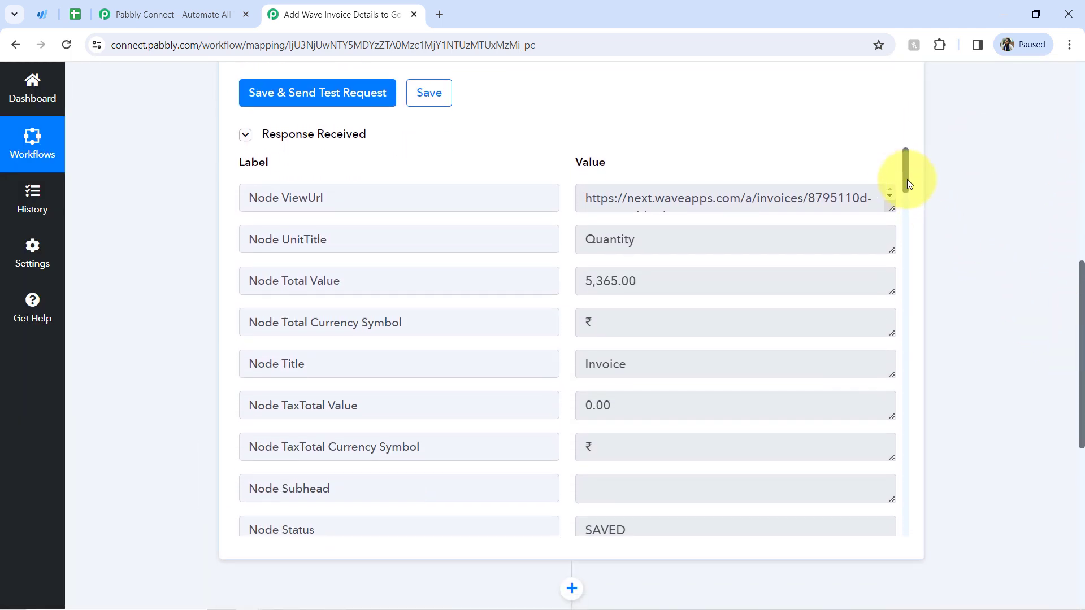
Examine the total, dates, line items and customer details in the trigger's response and compare them with the invoice in Wave.
mouse_move(907, 179)
mouse_down()
mouse_move(899, 276)
mouse_move(901, 171)
mouse_up()
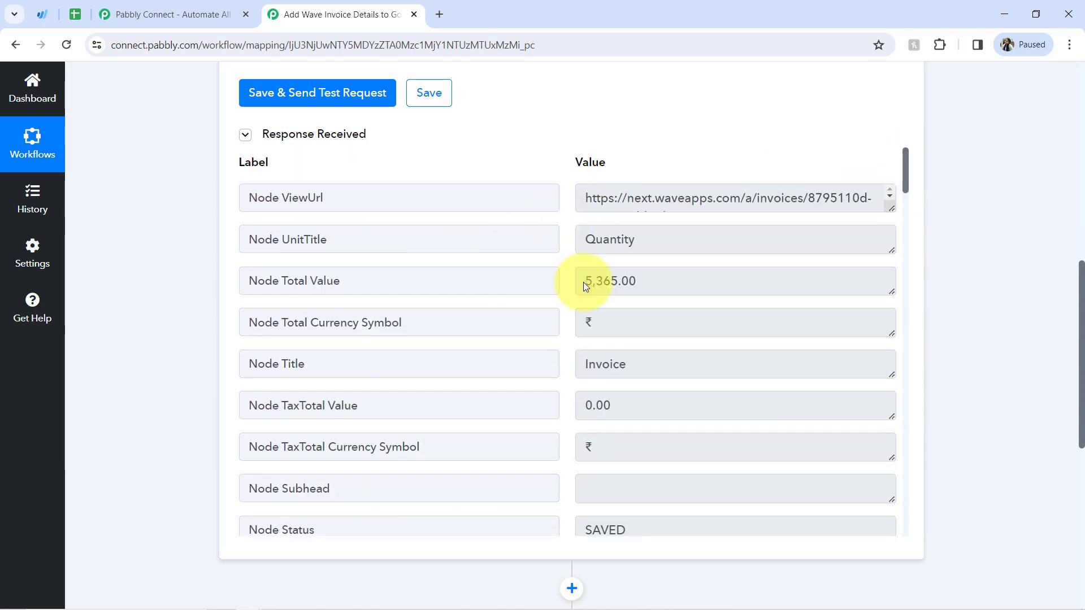
drag(598, 239, 597, 284)
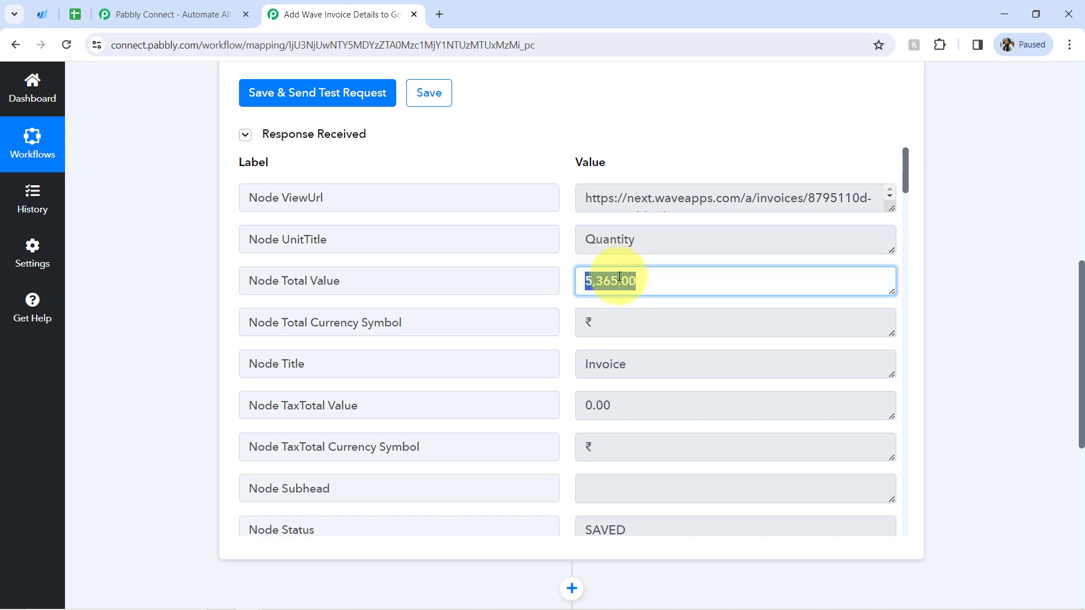
click(45, 15)
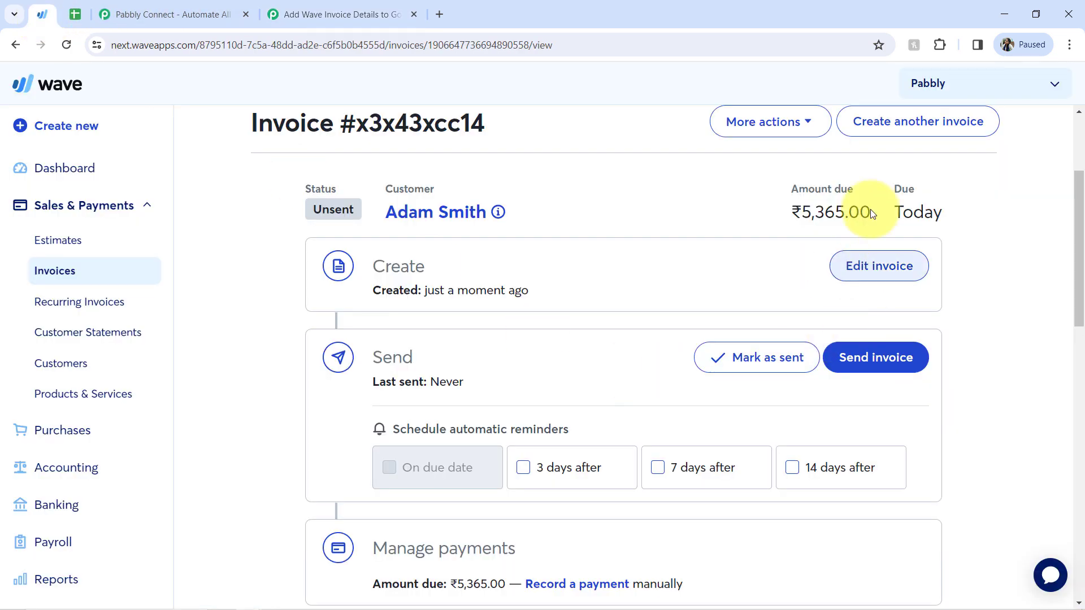
click(333, 14)
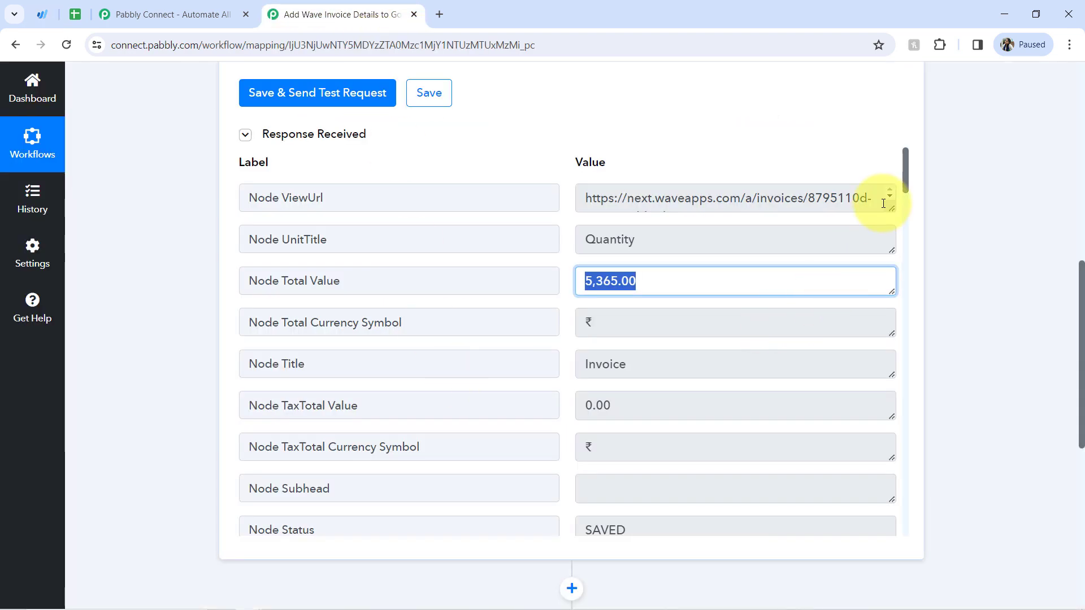
drag(904, 178, 907, 228)
drag(615, 267, 863, 246)
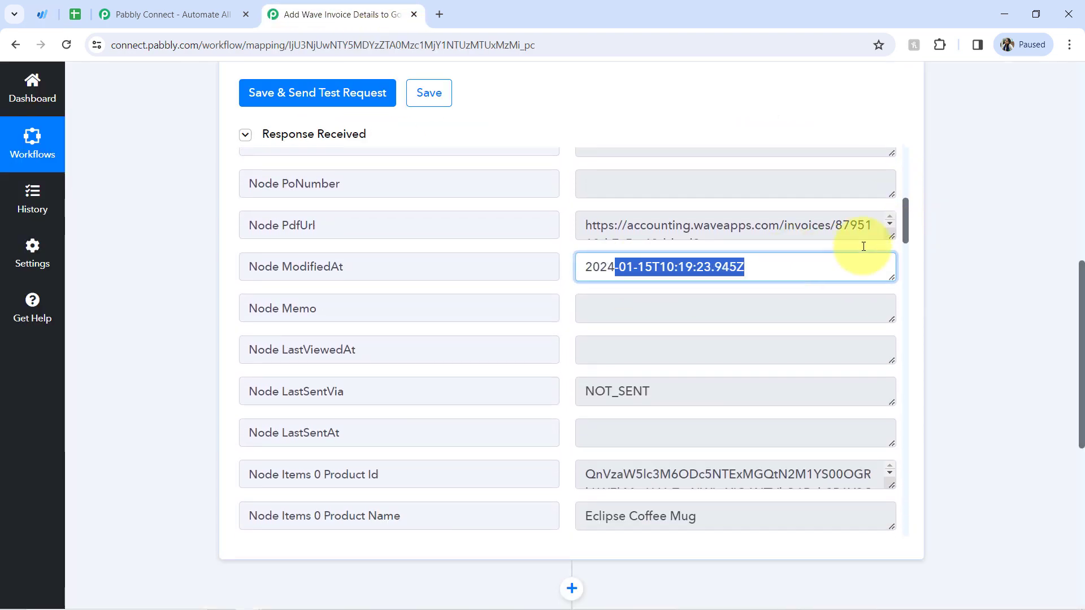
drag(907, 219, 907, 256)
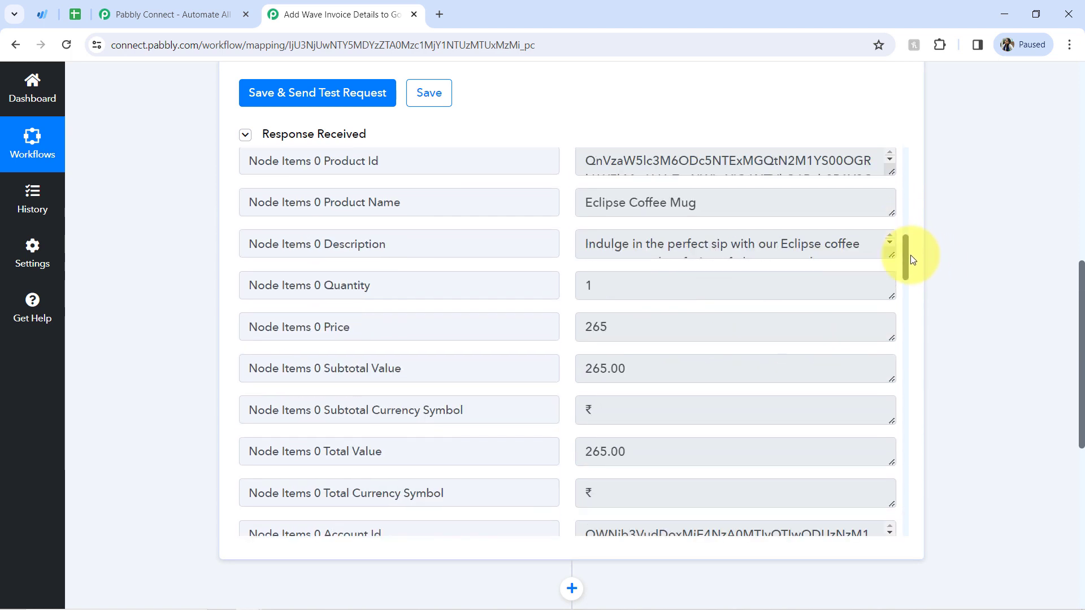
drag(655, 198, 746, 206)
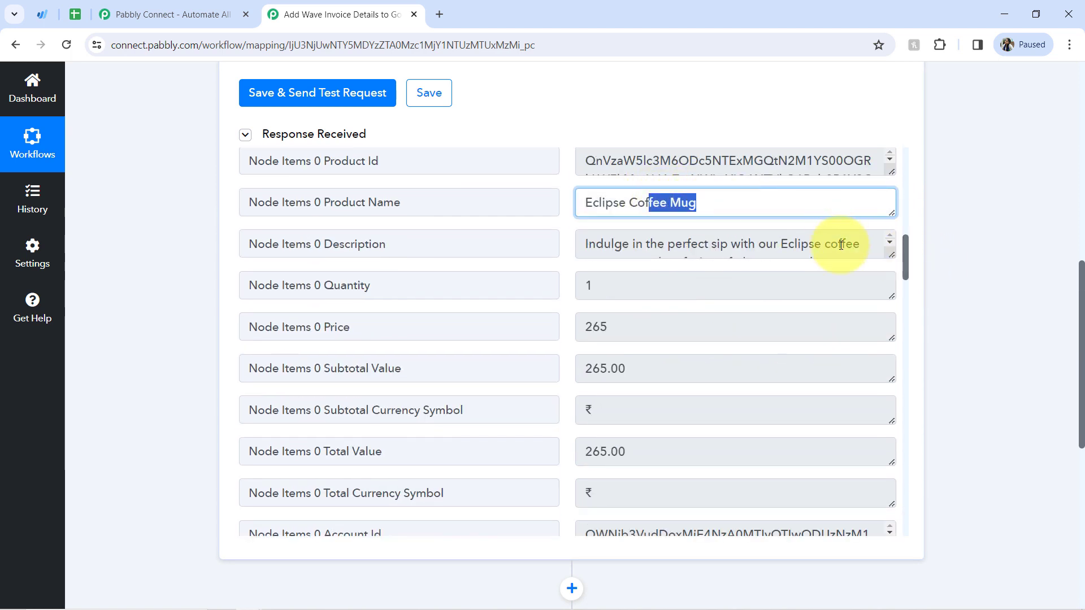
drag(835, 244, 772, 243)
drag(905, 253, 904, 367)
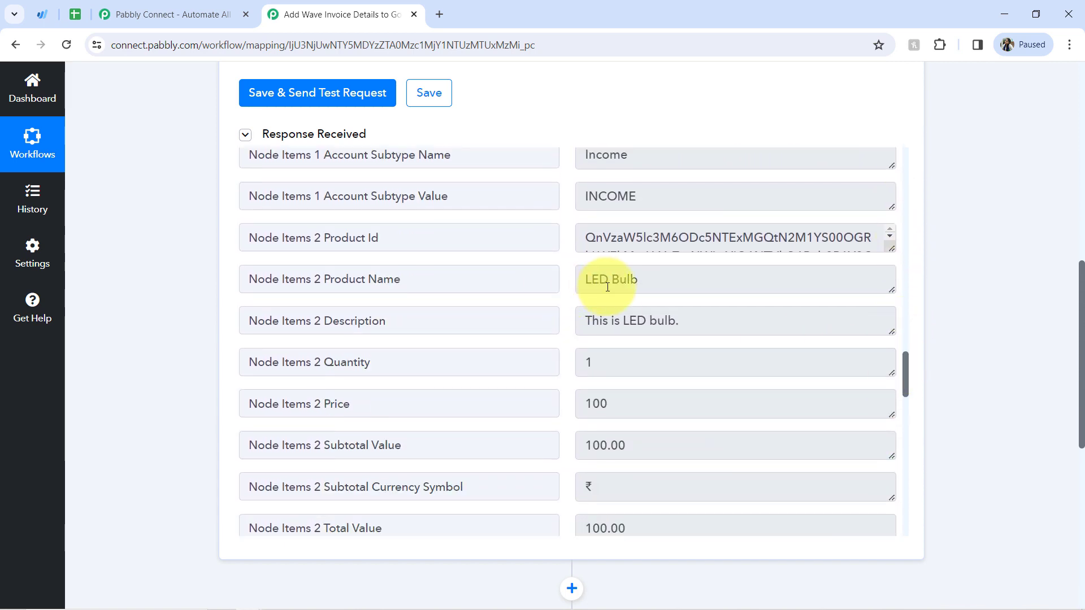
drag(610, 280, 657, 320)
drag(902, 377, 904, 517)
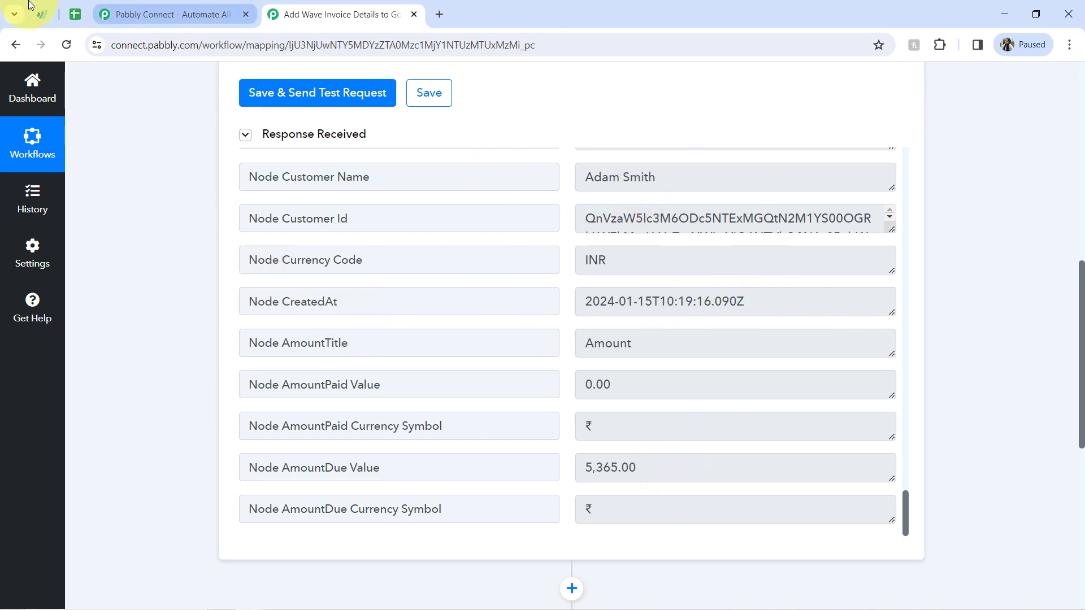
click(42, 13)
click(293, 6)
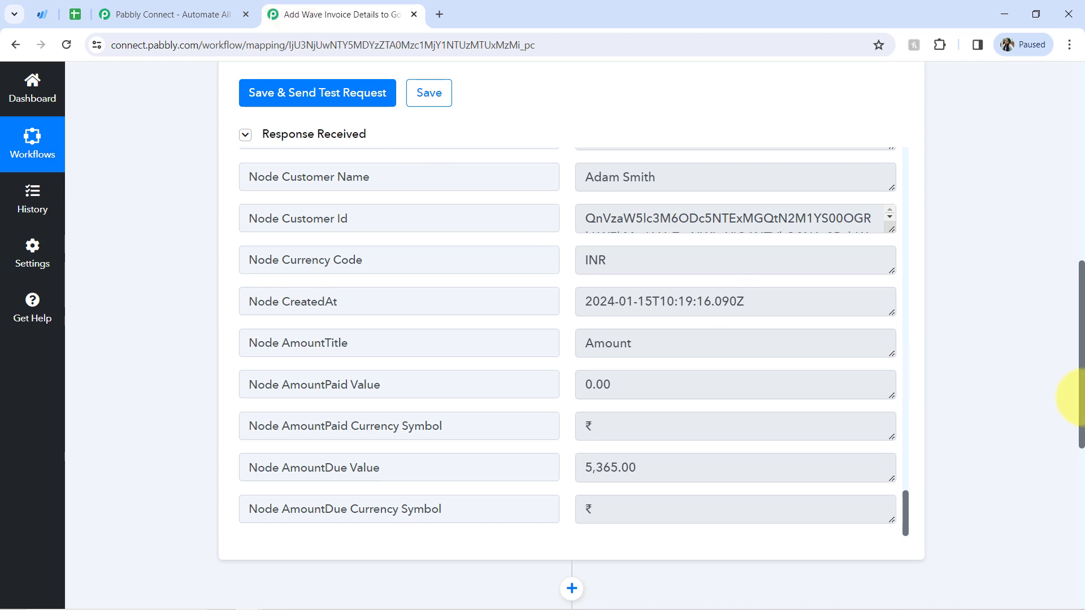
Look at the invoice in Wave once more and check the Wave trigger's polling interval in the workflow.
scroll(1076, 395, up, 10)
click(42, 13)
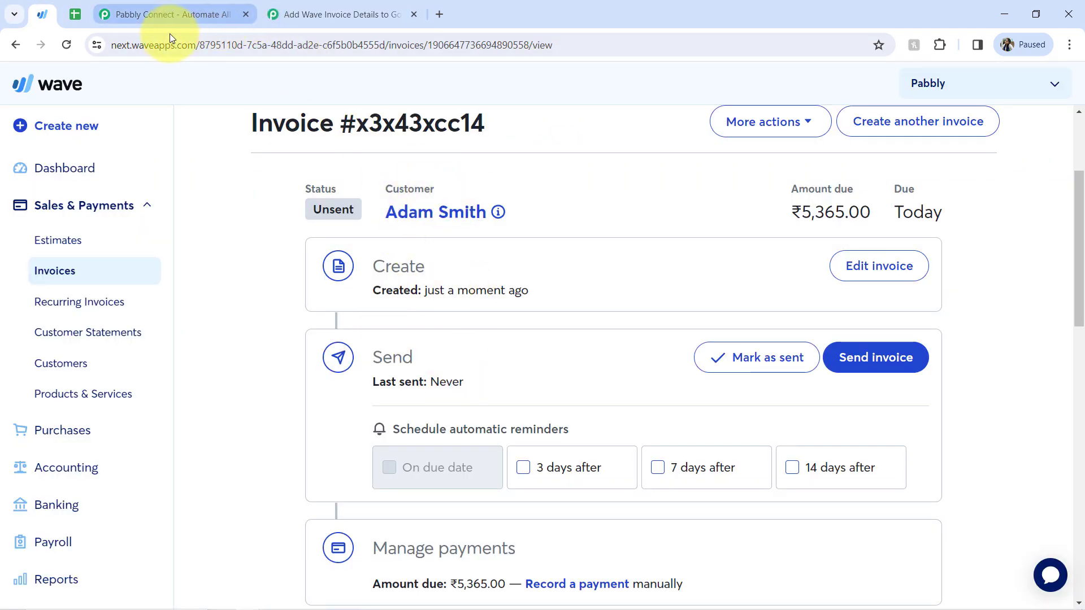
click(387, 12)
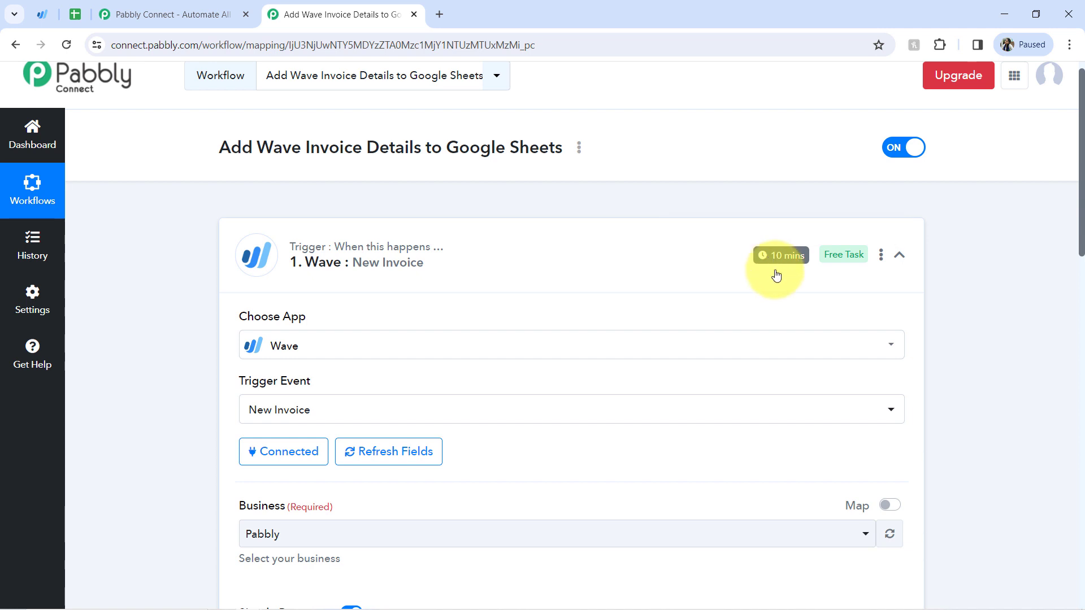
mouse_move(773, 255)
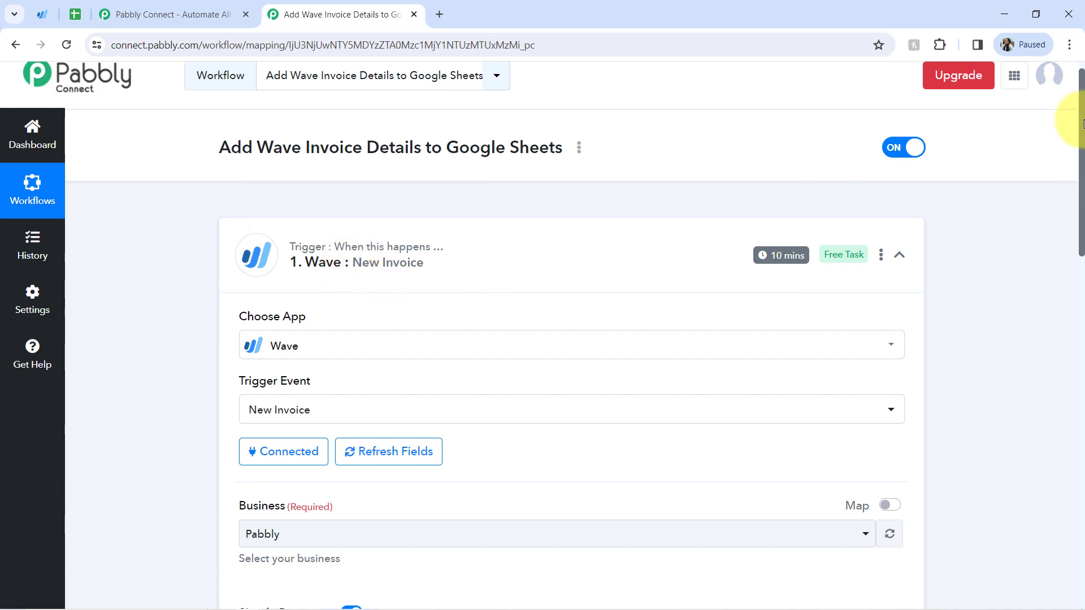
Compare the separate product name, description, quantity and price fields in the Wave trigger's response with the columns of the Invoice spreadsheet.
drag(1082, 120, 1069, 315)
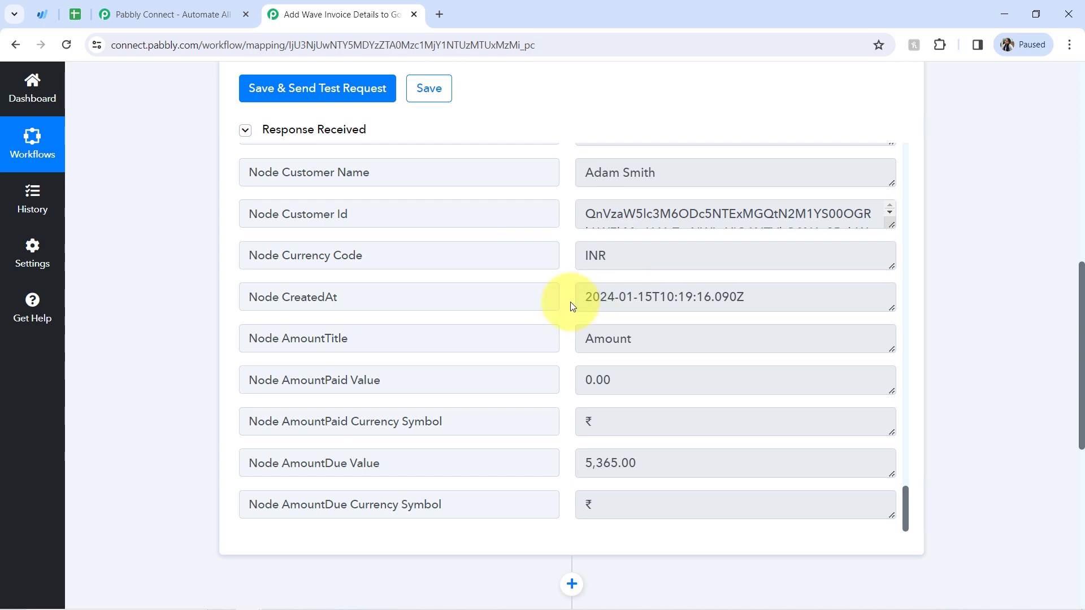
click(75, 13)
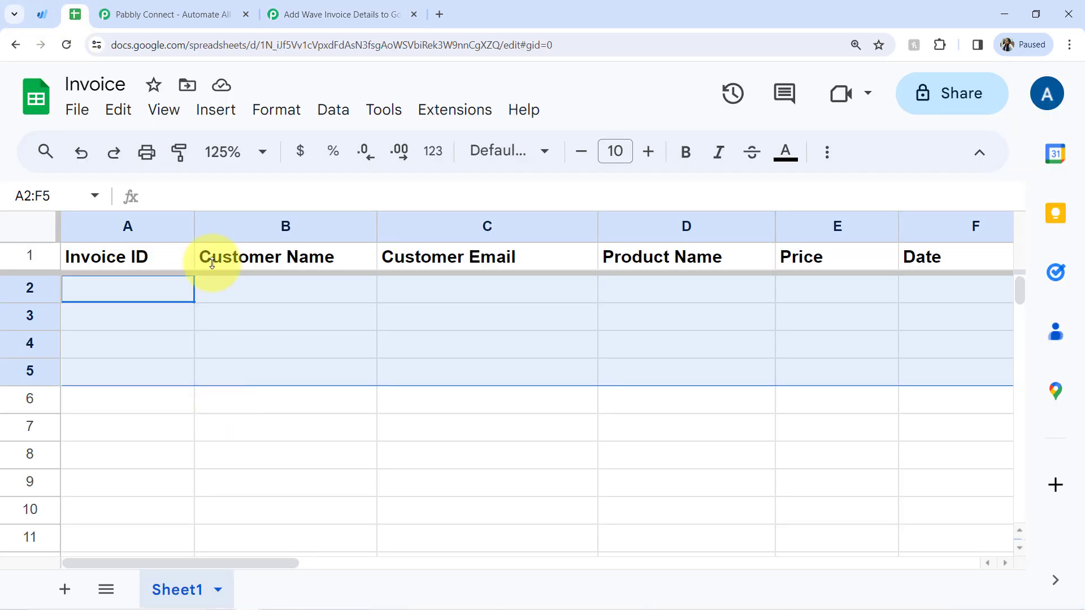
click(344, 14)
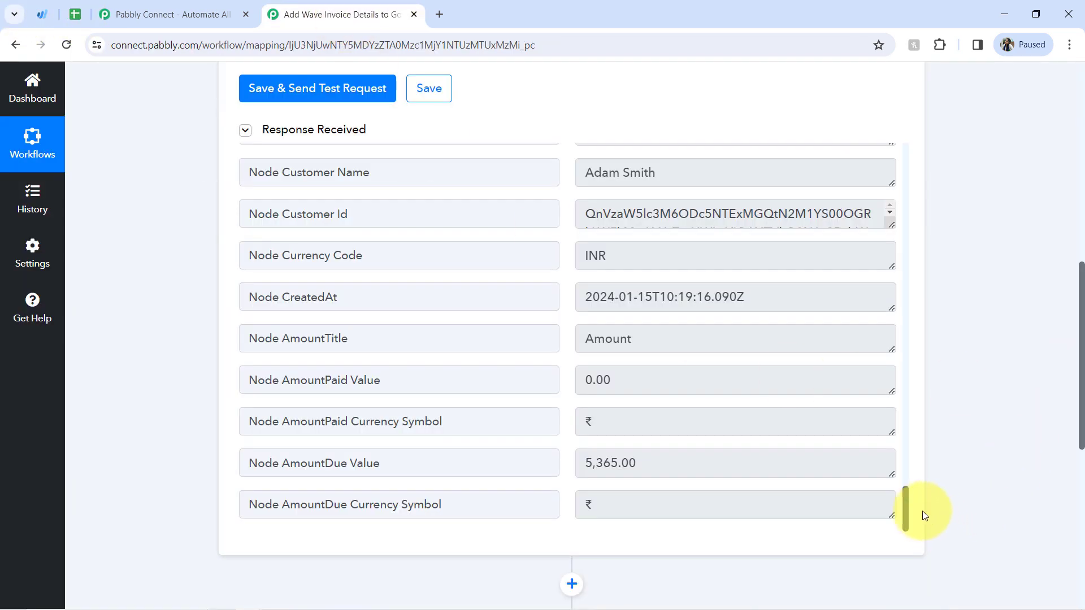
drag(904, 507, 906, 379)
drag(389, 216, 351, 215)
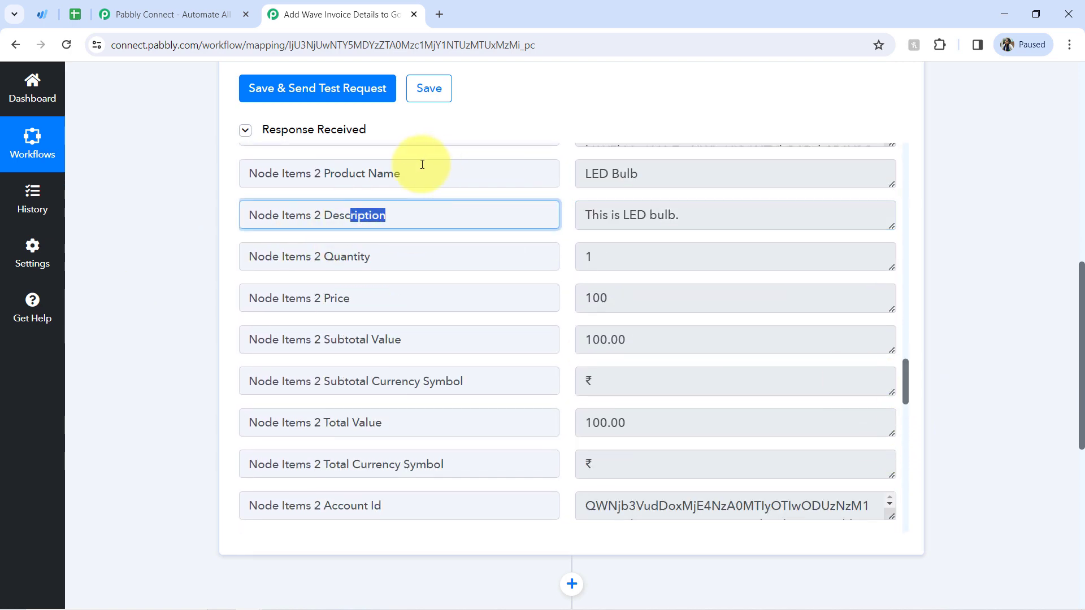
drag(410, 173, 342, 174)
drag(382, 255, 304, 256)
mouse_move(355, 298)
mouse_down()
mouse_move(278, 301)
mouse_move(352, 298)
mouse_up()
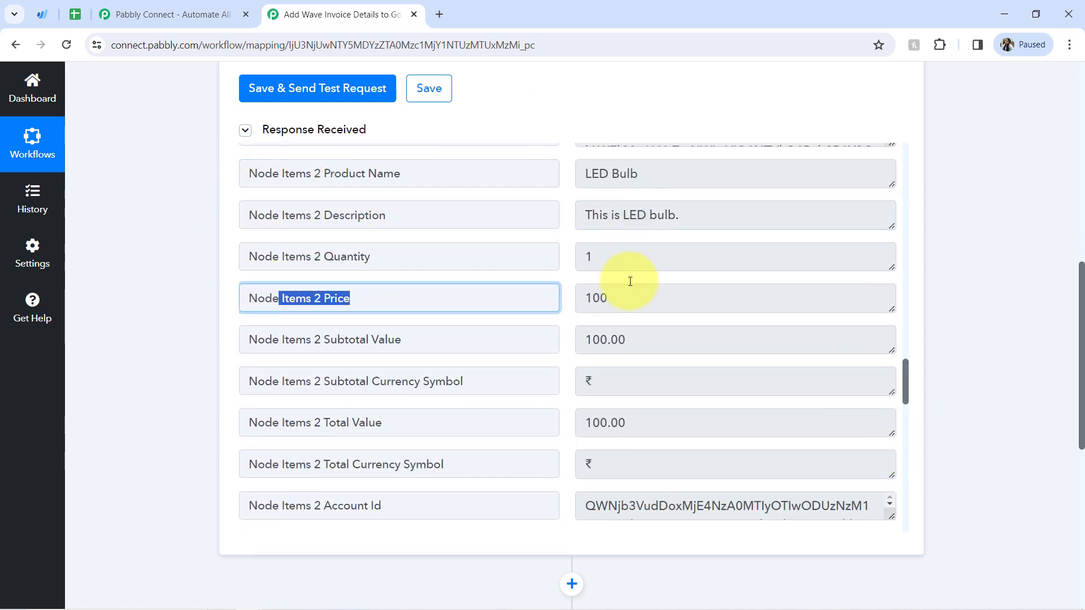
click(430, 184)
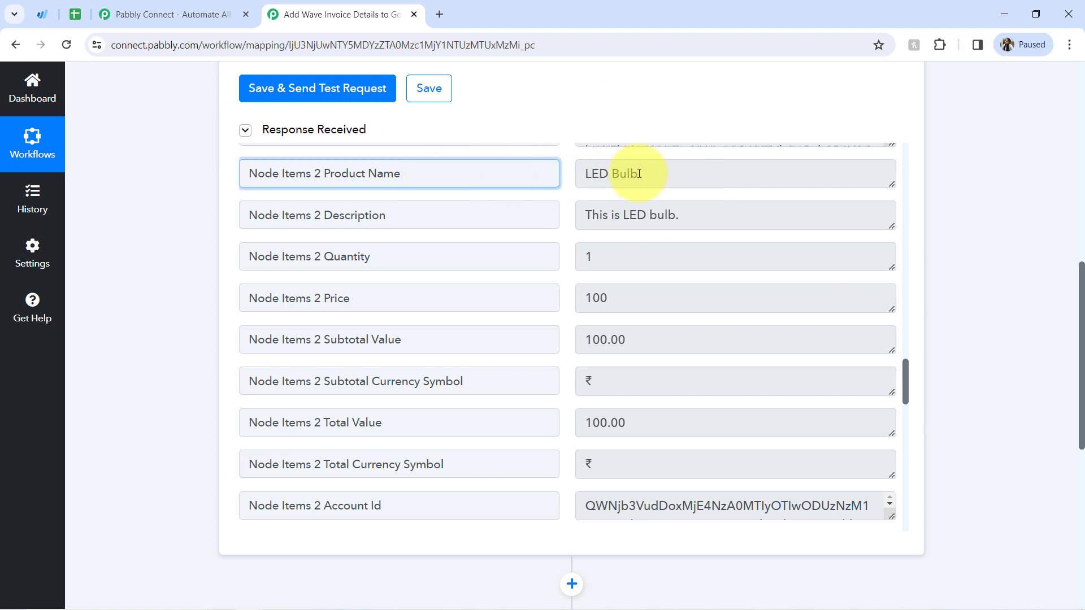
triple_click(638, 180)
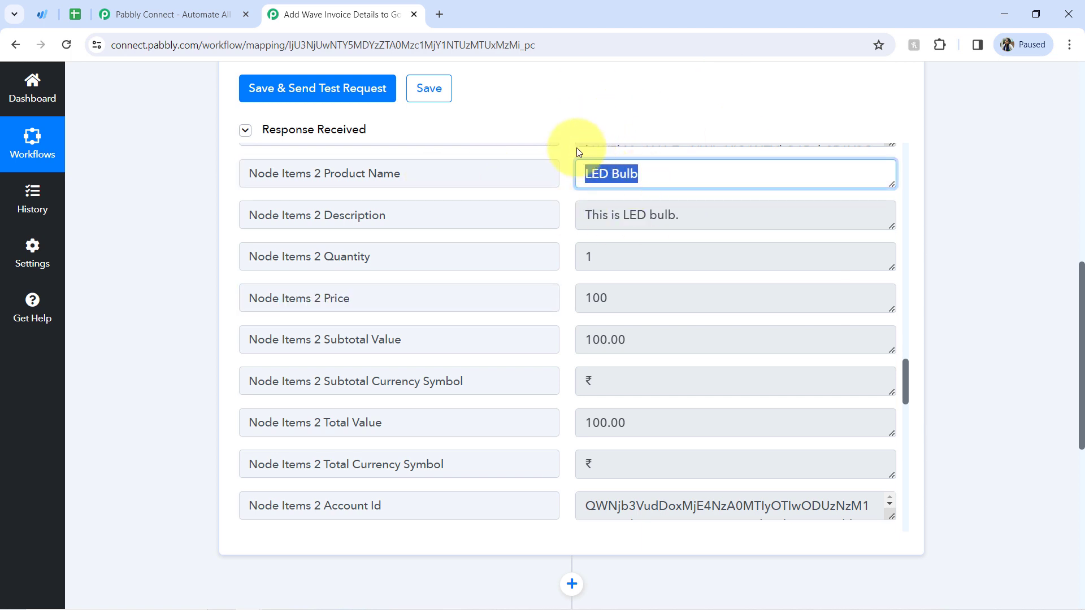
click(77, 15)
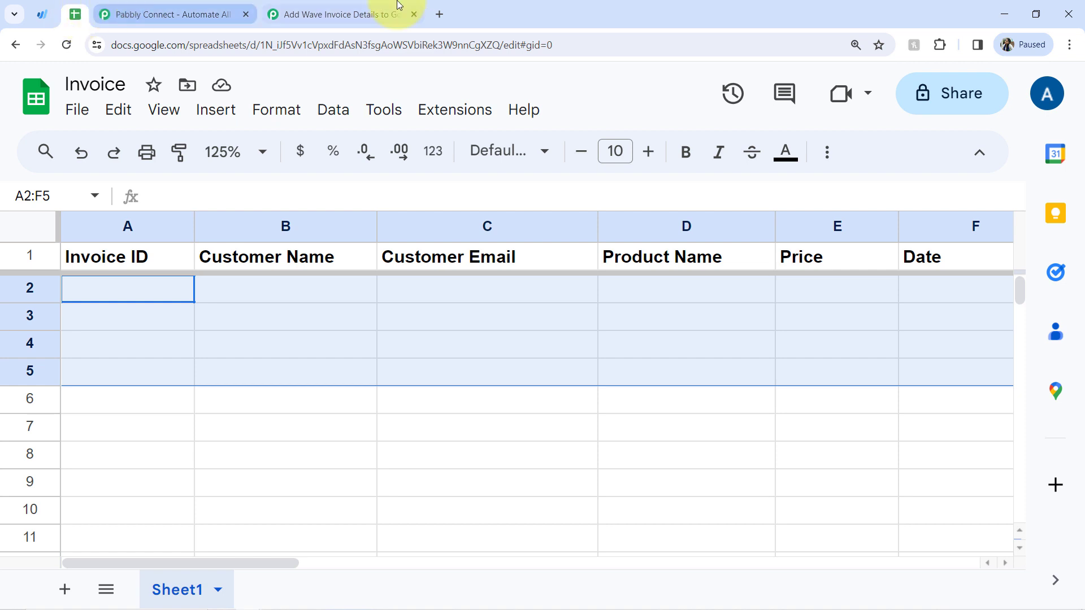
Return to the workflow, turn off Simple Response for the Wave trigger and send the test request again.
click(332, 6)
drag(1082, 390, 1072, 347)
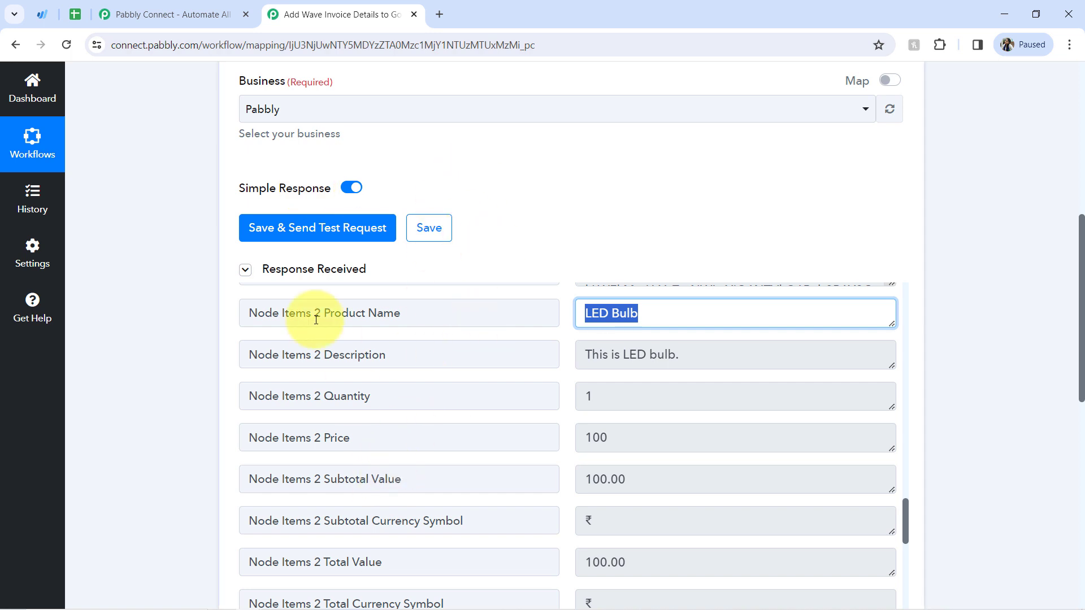
click(350, 188)
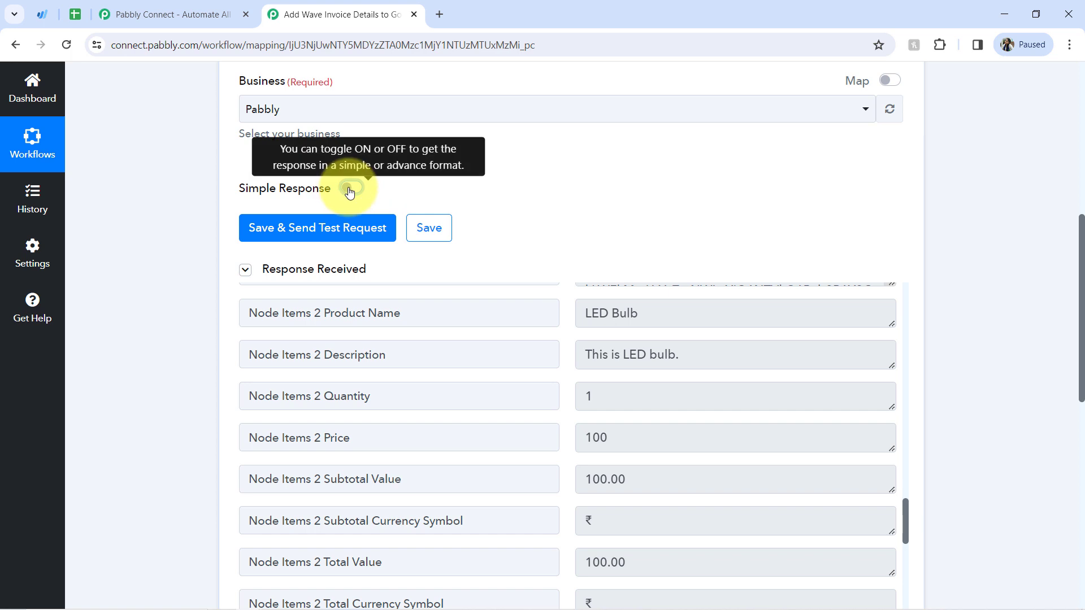
click(316, 235)
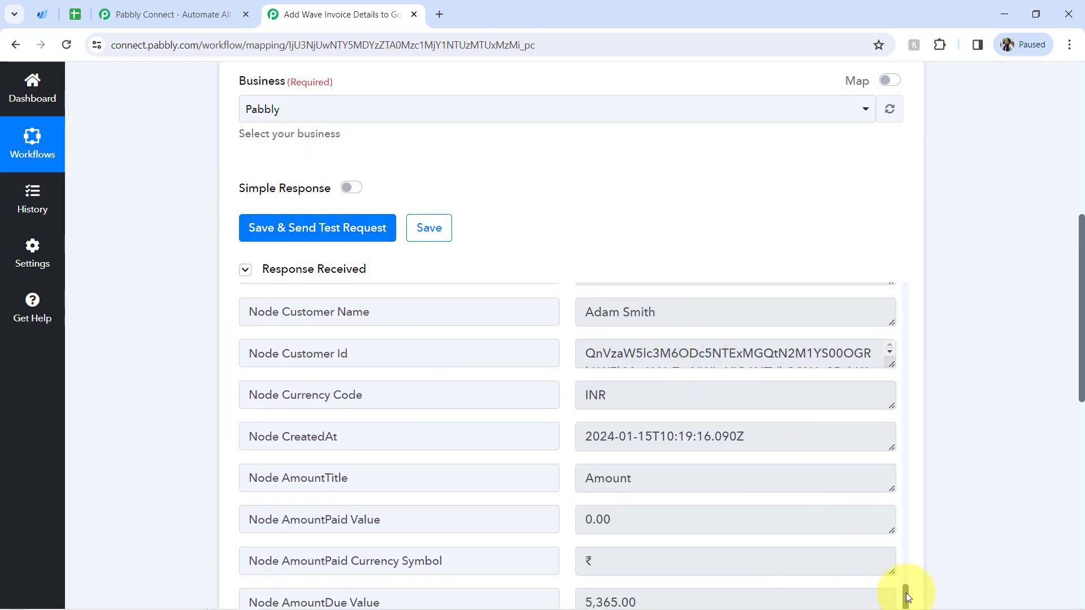
Enlarge the Node Items value in the trigger's response and examine the product, description, quantity, price and subtotal data in its array.
drag(905, 596, 900, 455)
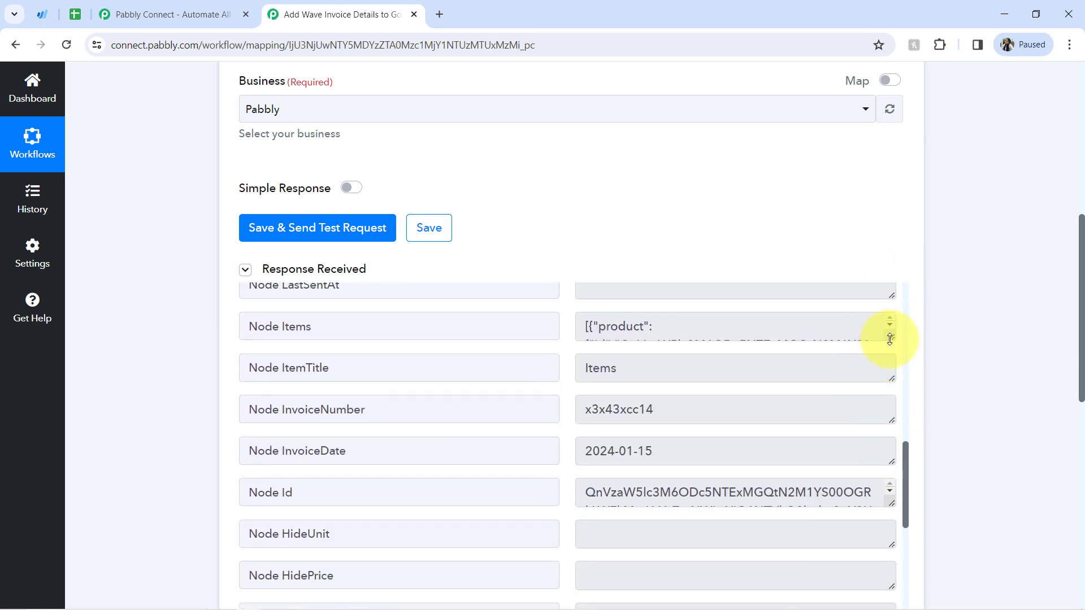
drag(889, 339, 862, 562)
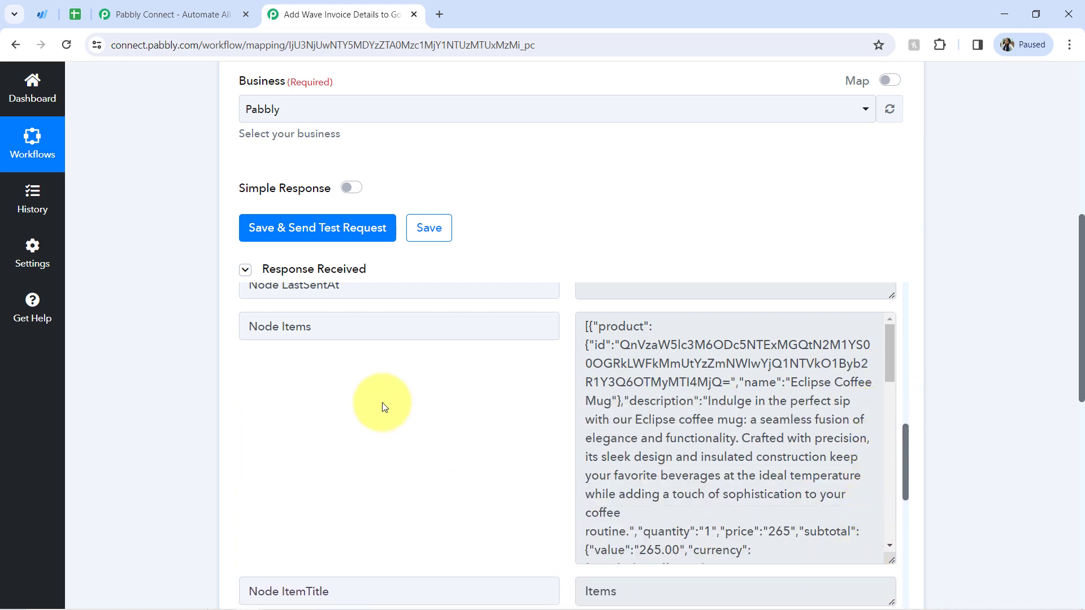
drag(314, 327, 265, 328)
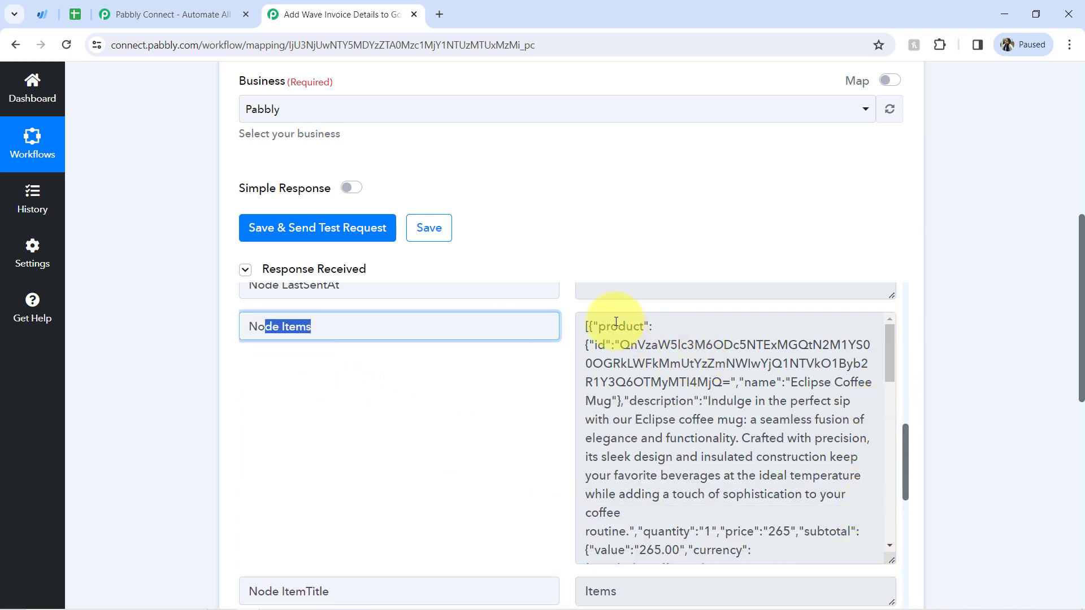
drag(597, 328, 585, 329)
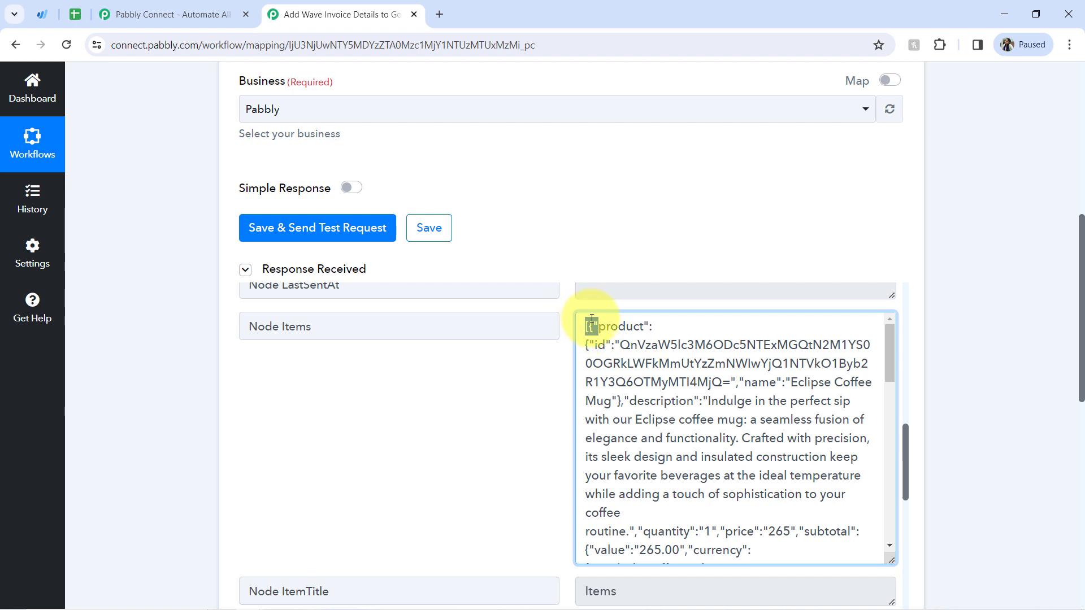
drag(629, 345, 622, 494)
click(635, 398)
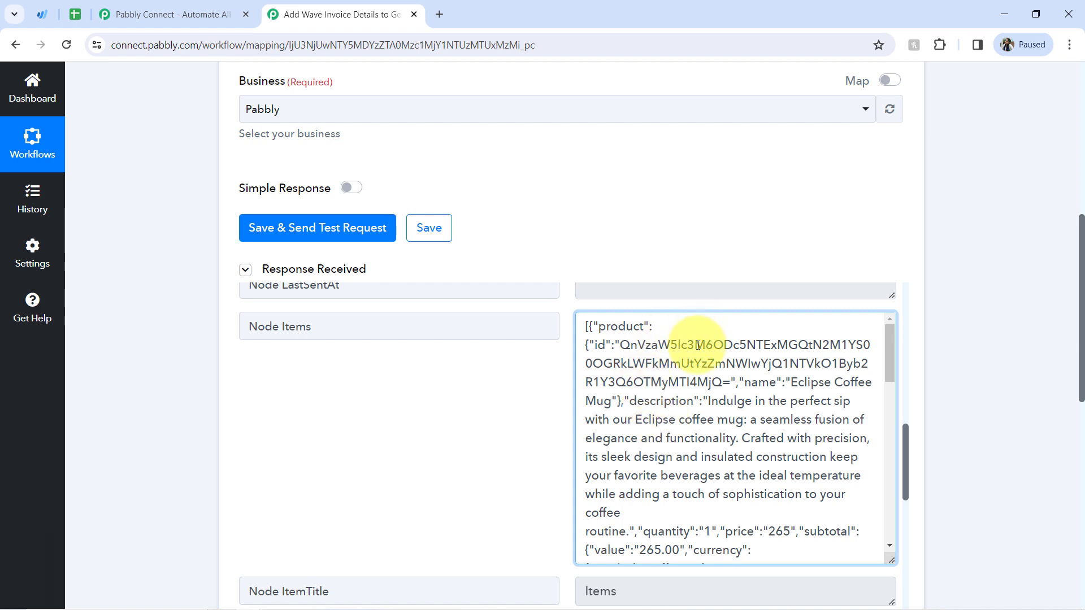
drag(653, 345, 685, 382)
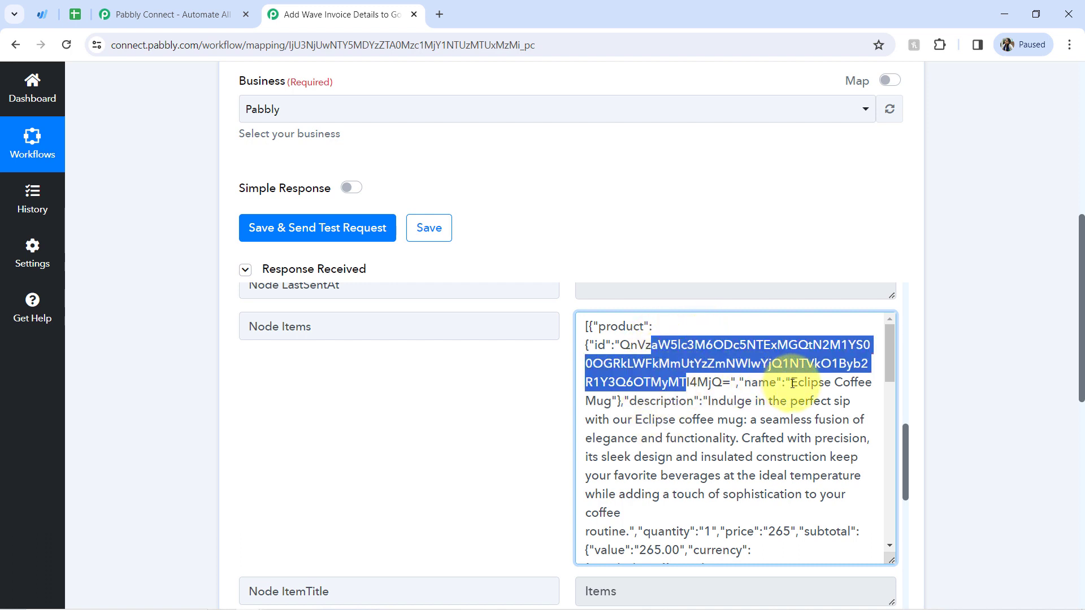
drag(798, 382, 603, 400)
drag(727, 402, 728, 456)
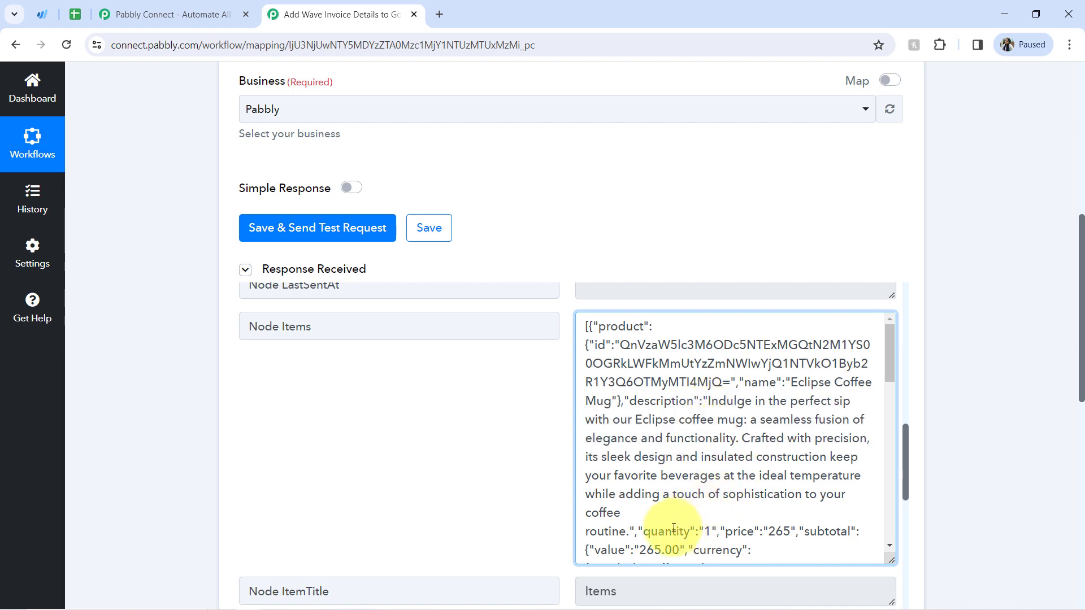
double_click(675, 528)
double_click(752, 531)
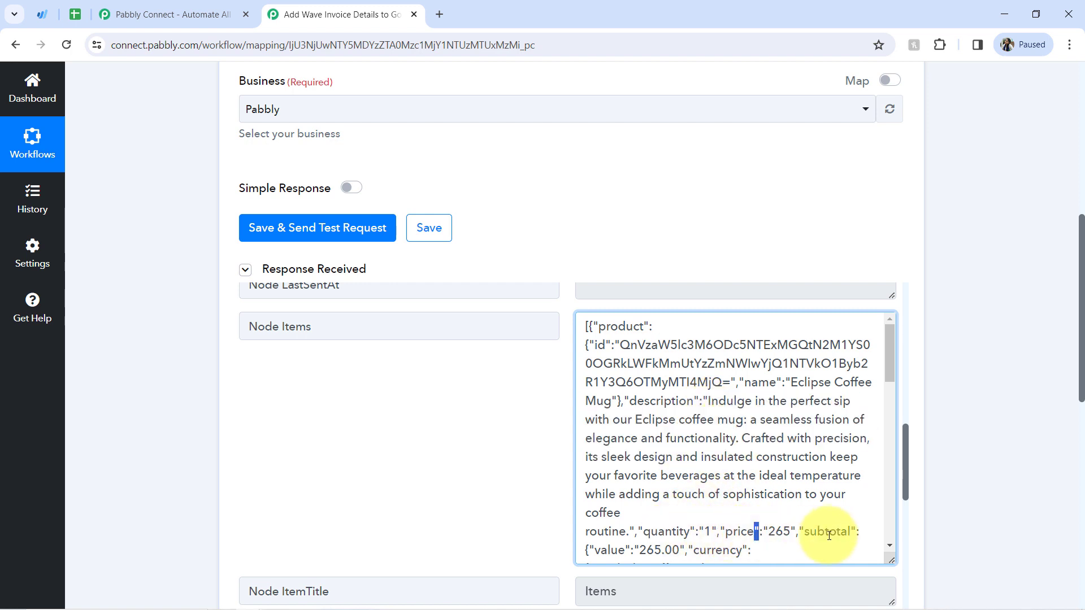
double_click(658, 550)
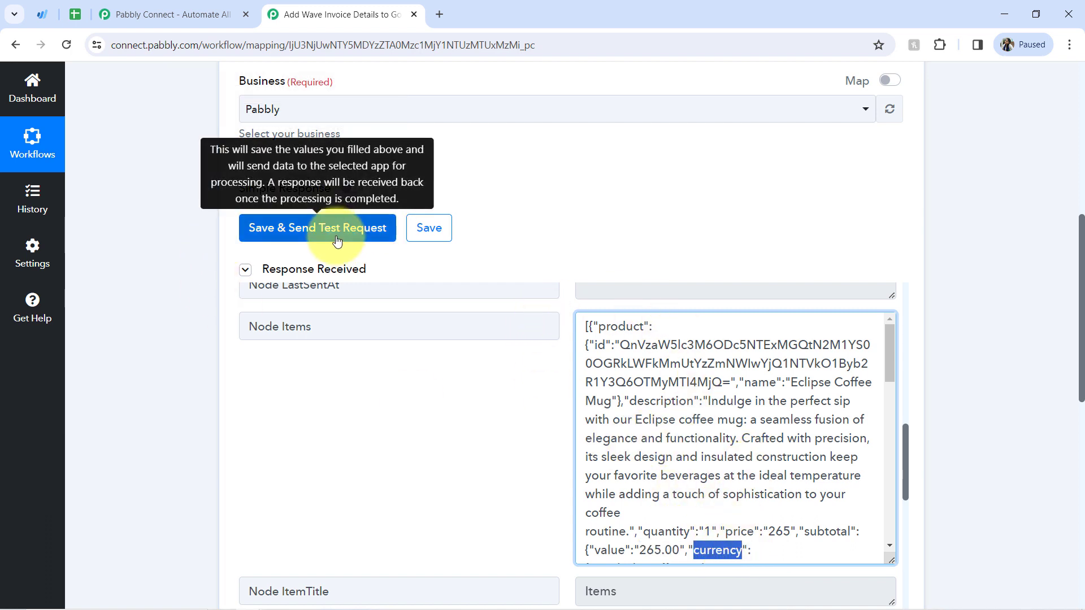
mouse_move(269, 275)
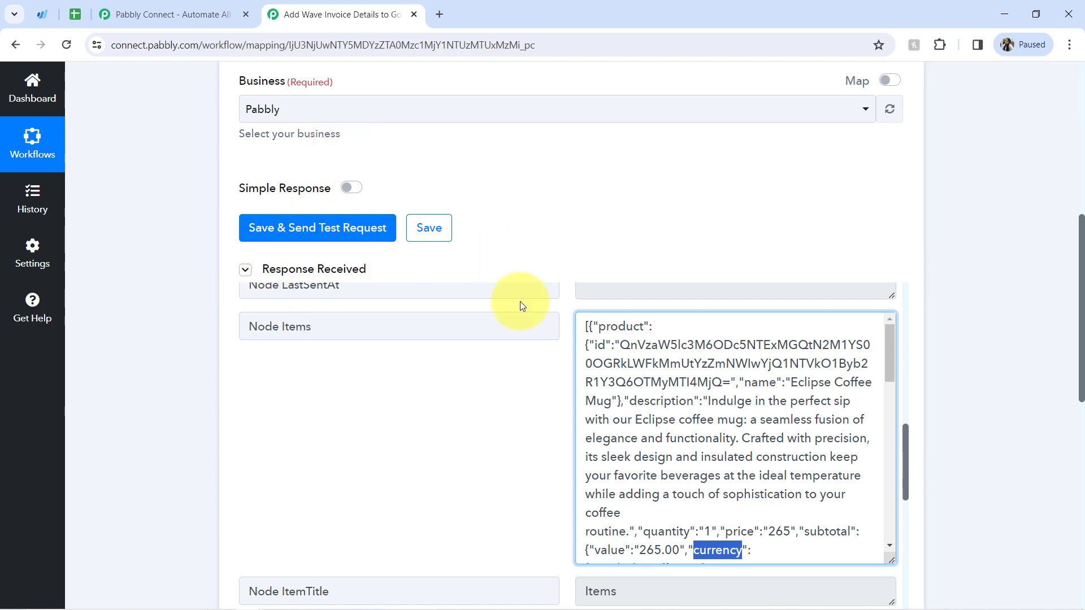
drag(605, 345, 700, 585)
click(609, 335)
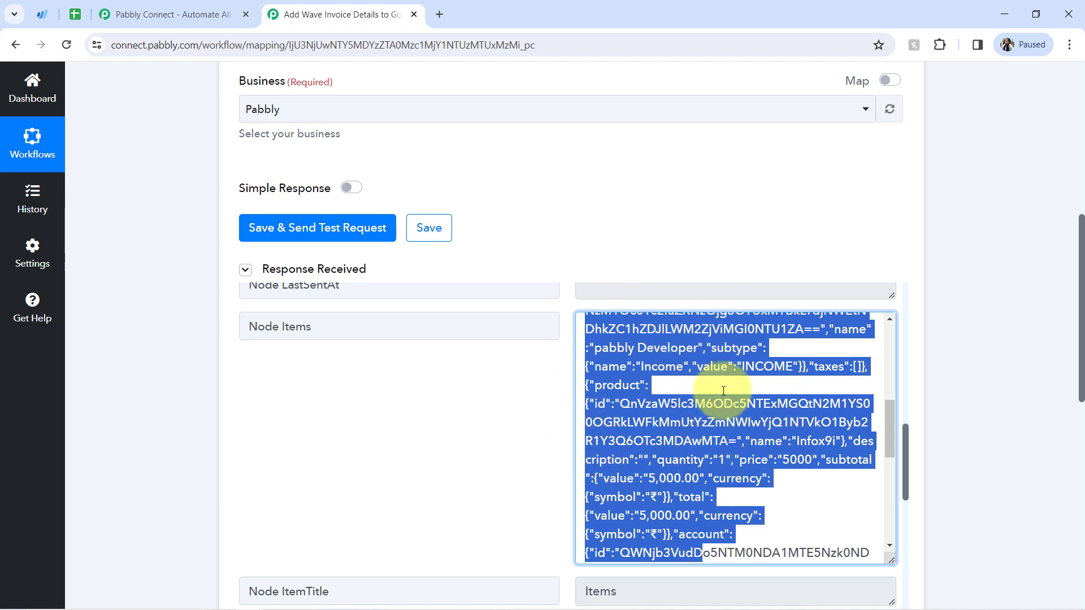
click(729, 368)
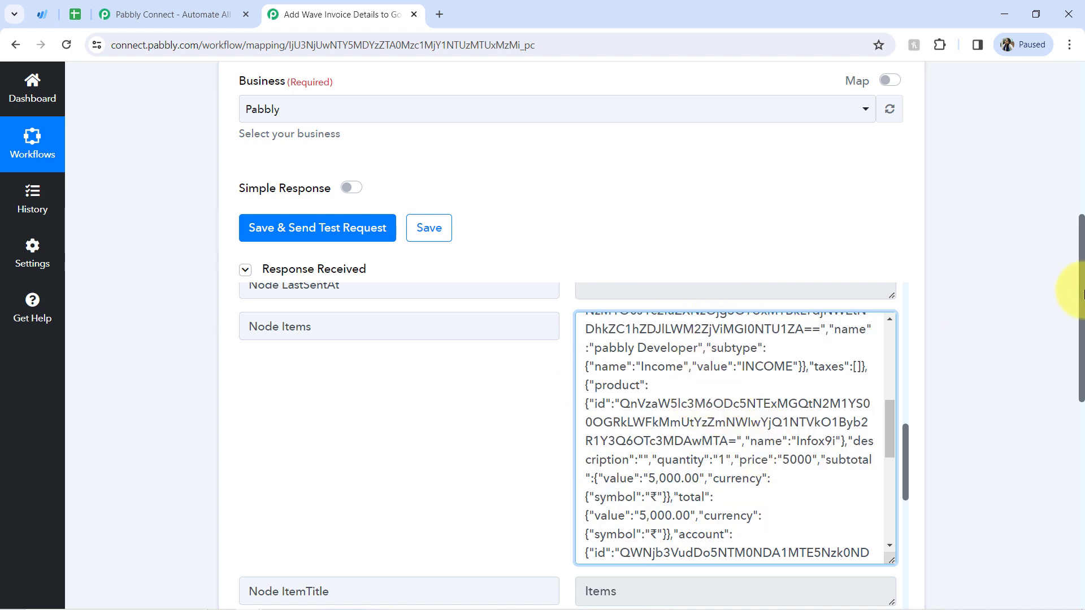
Insert a new action step between the Wave trigger and Google Sheets and choose Data Transformer as its app.
drag(1083, 294, 1077, 343)
scroll(1063, 386, down, 5)
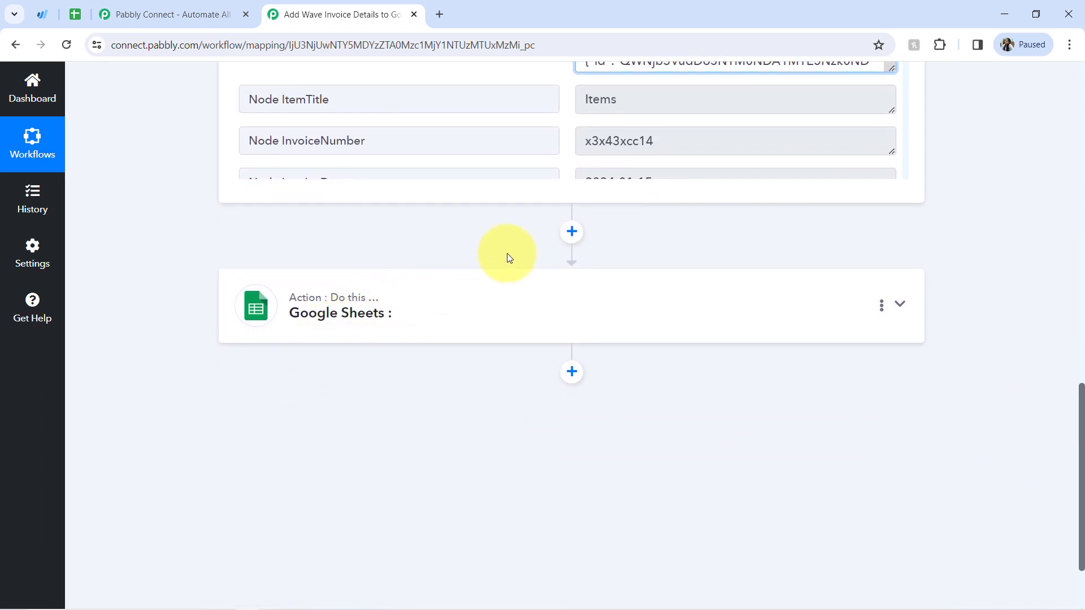
click(572, 231)
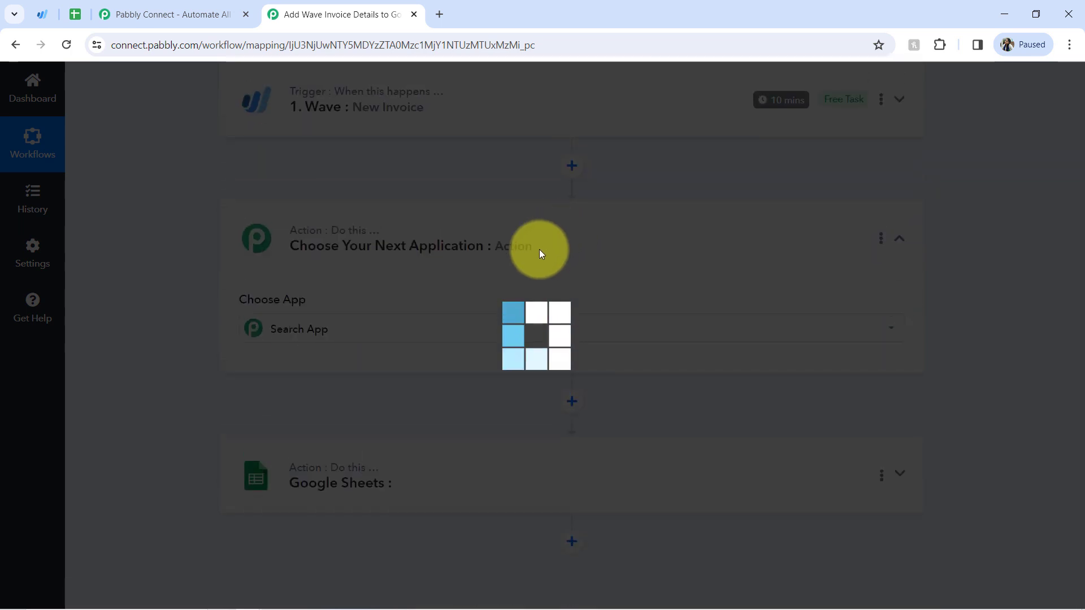
click(322, 335)
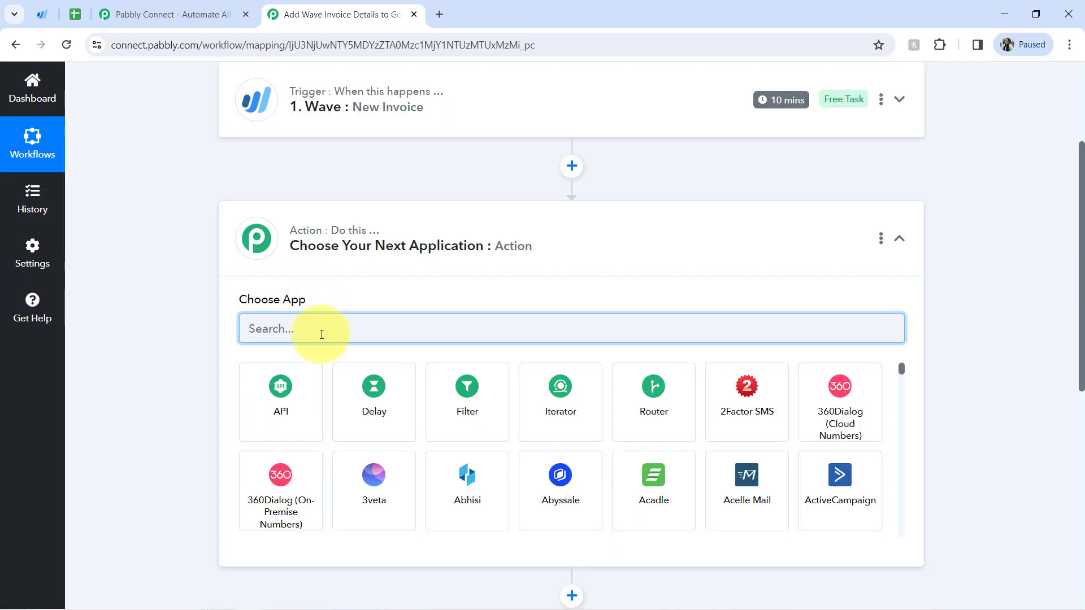
text(data)
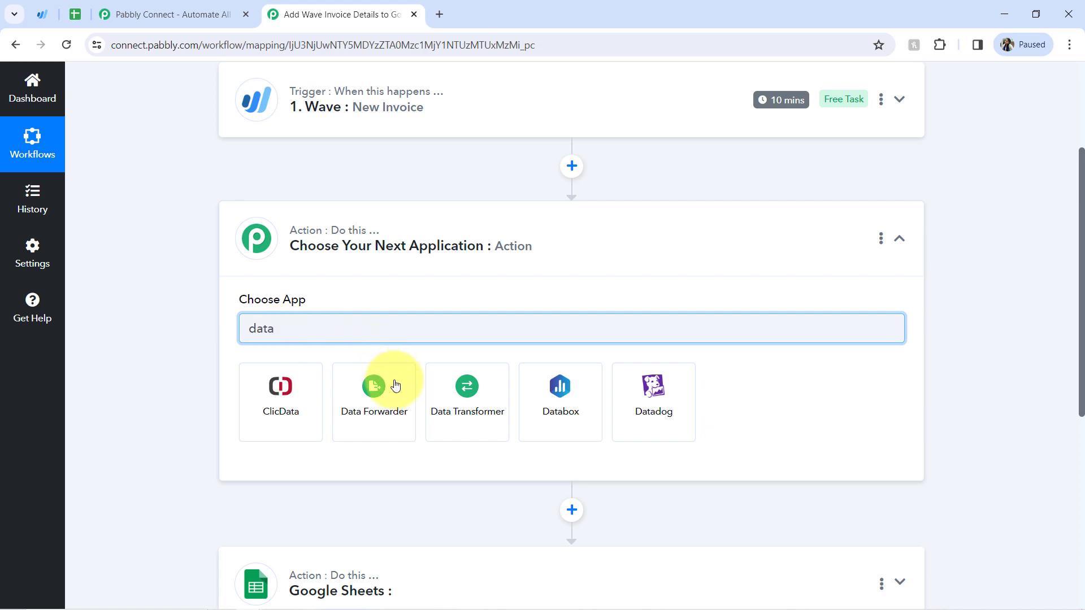
click(480, 406)
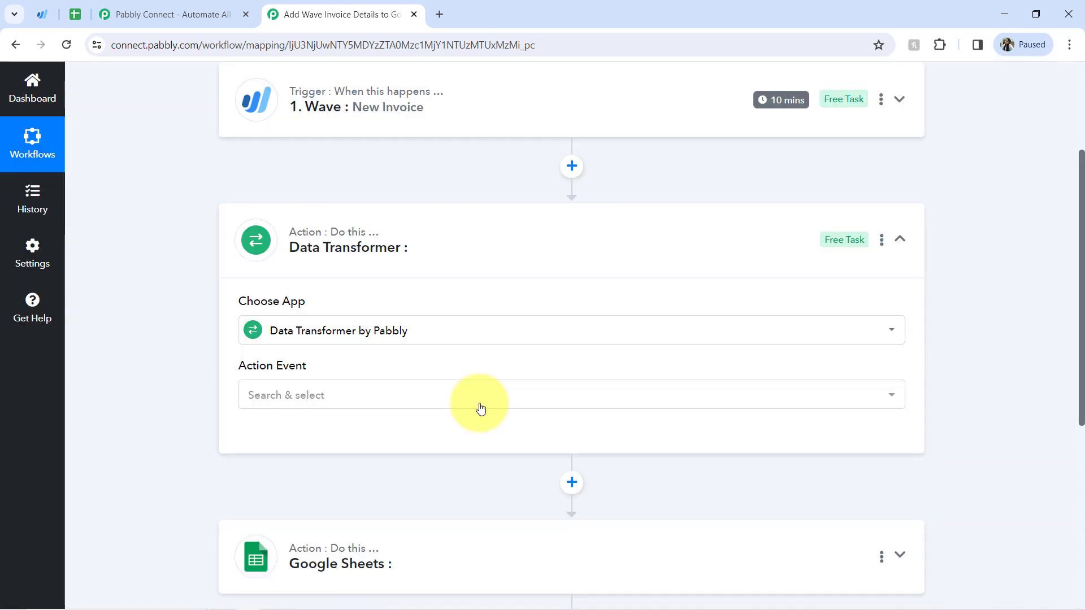
Set the Data Transformer action event to Line Itemizer and connect it.
click(354, 395)
click(322, 169)
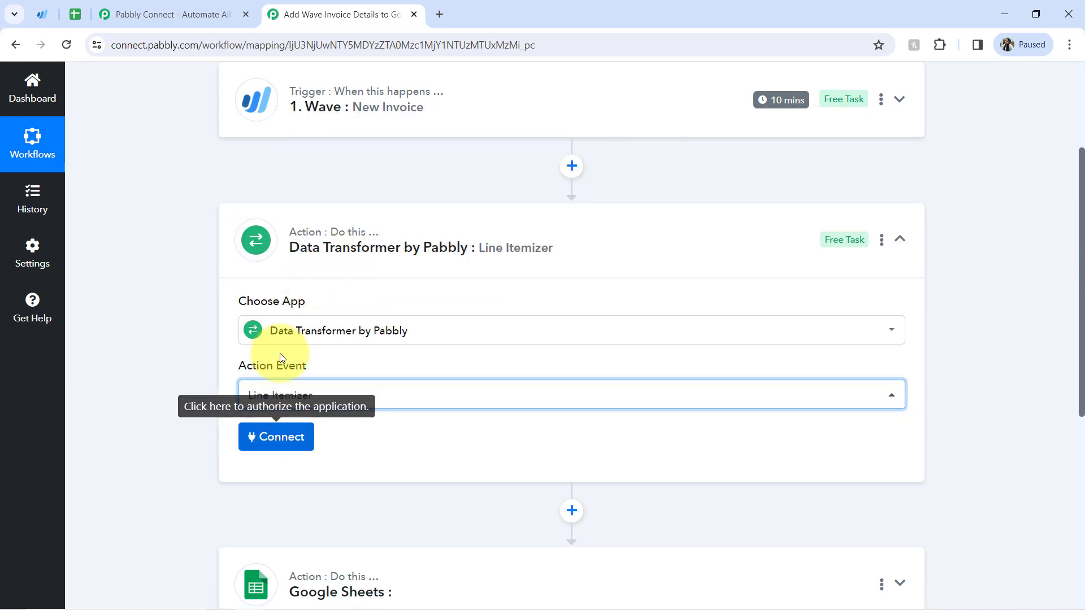
click(264, 437)
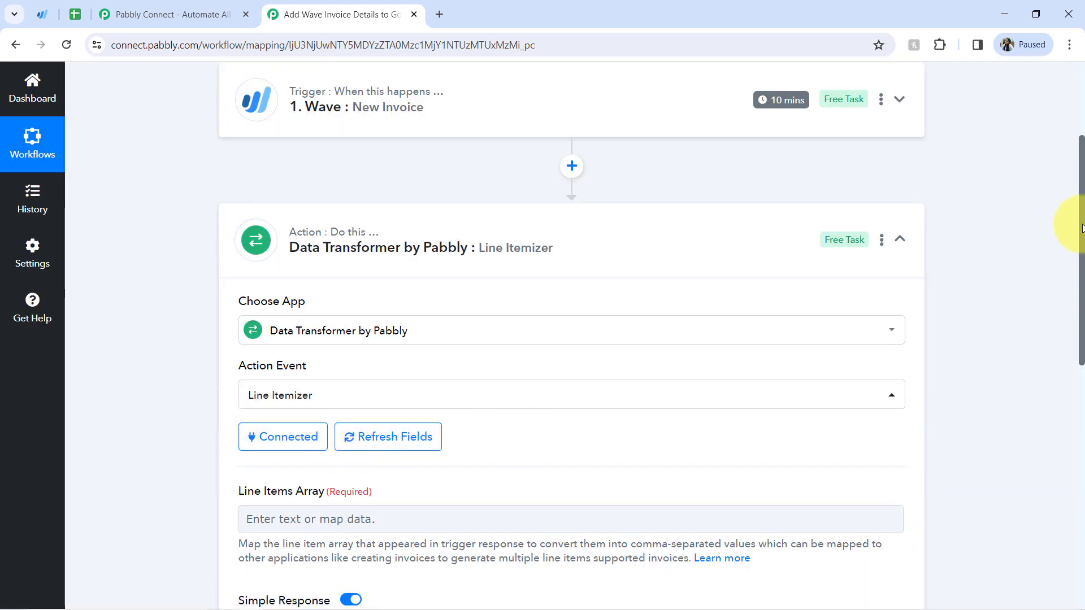
Review the Line Itemizer's Line Items Array field and recheck the Node Items array in the Wave trigger's response.
drag(1081, 228, 1080, 322)
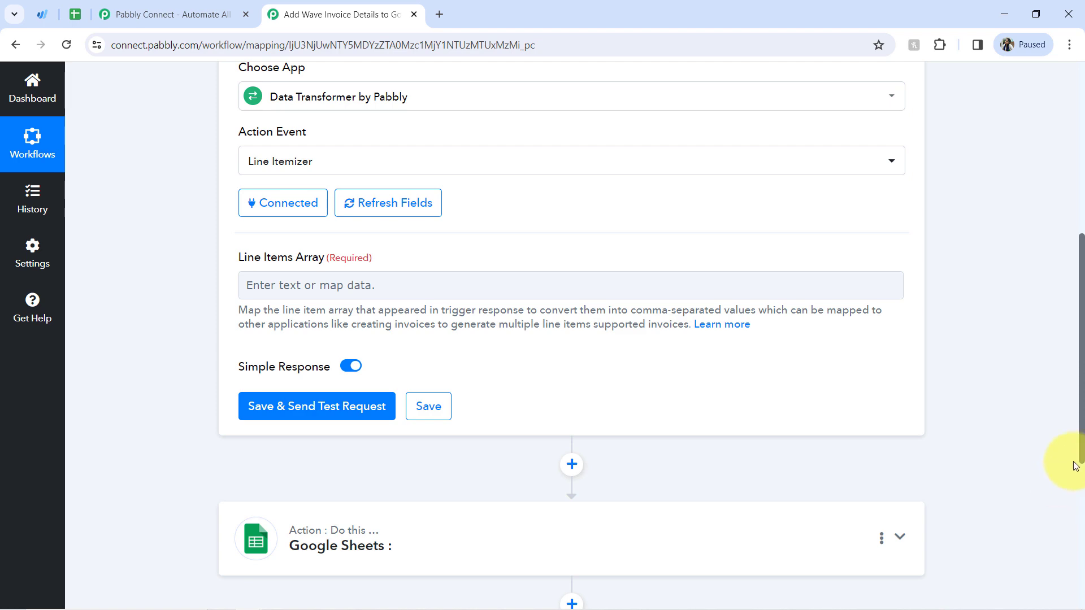
drag(1082, 449, 1058, 300)
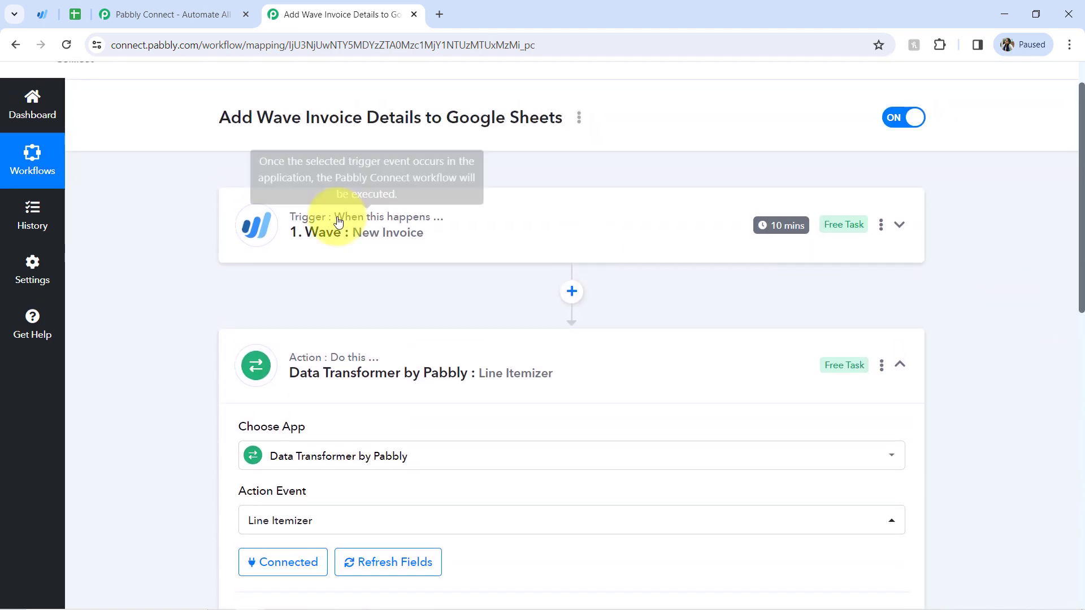
click(351, 236)
scroll(1076, 285, up, 1)
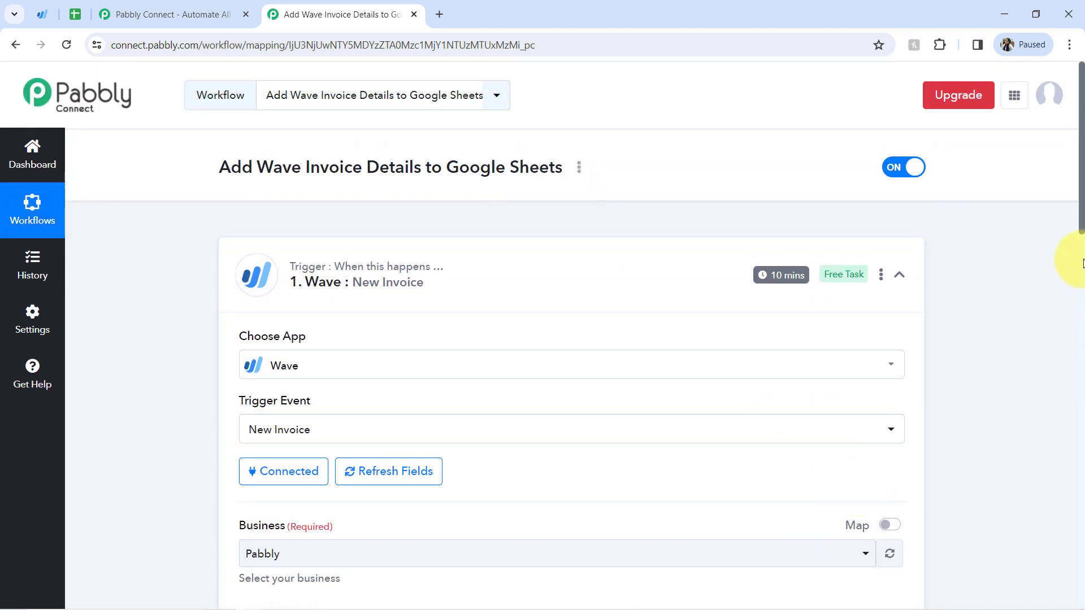
drag(1082, 226, 1067, 396)
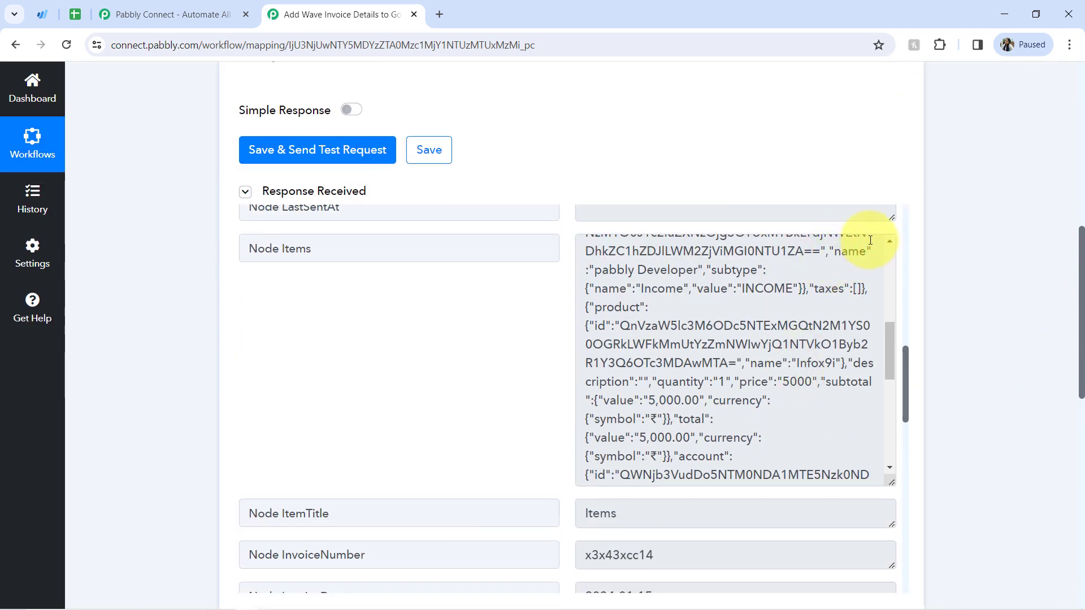
drag(1080, 283, 1045, 480)
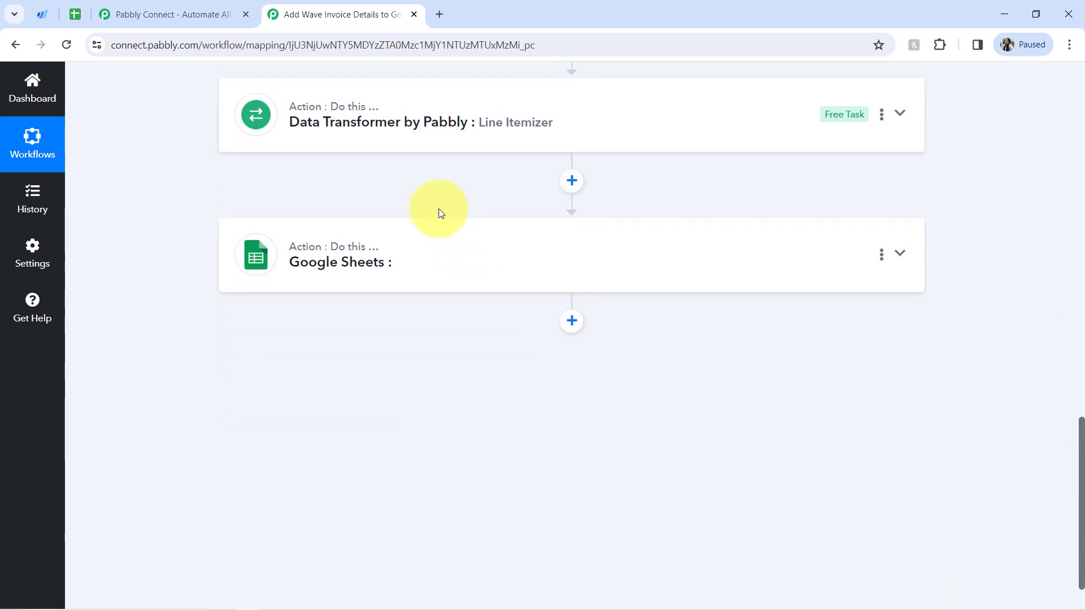
Map the Wave trigger's Node Items array into the Line Itemizer's Line Items Array and save it with a test request.
click(346, 126)
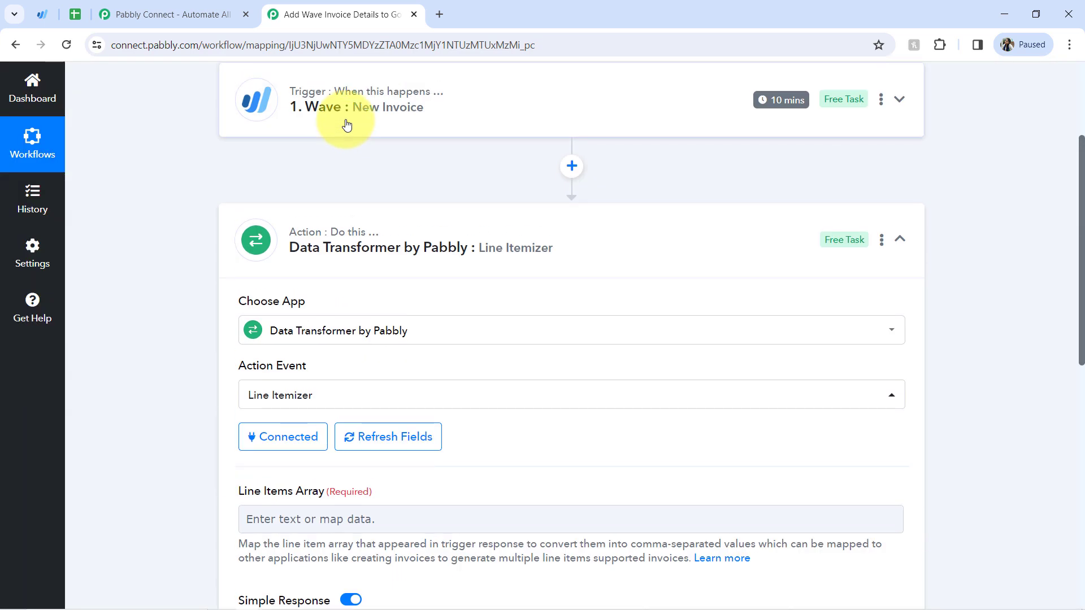
drag(1073, 247, 1064, 323)
scroll(244, 303, down, 2)
click(254, 225)
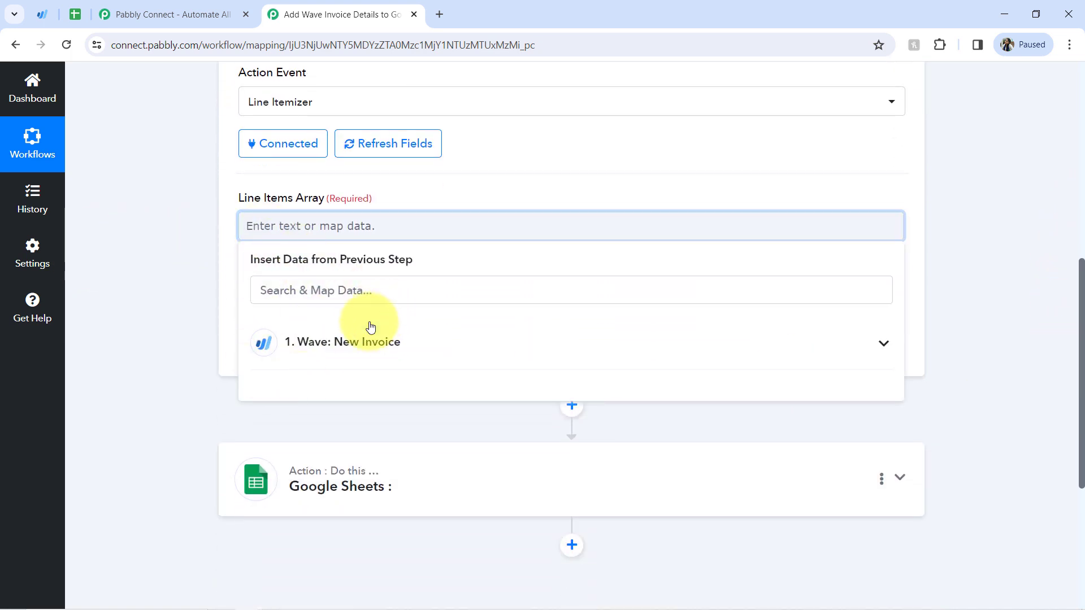
click(335, 341)
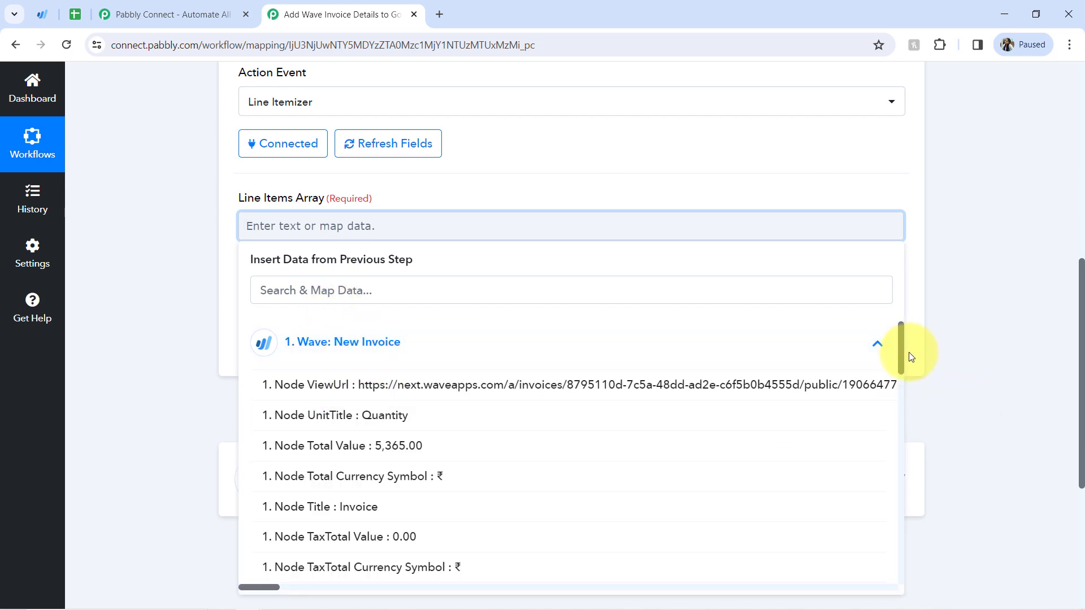
drag(902, 354, 889, 460)
click(416, 358)
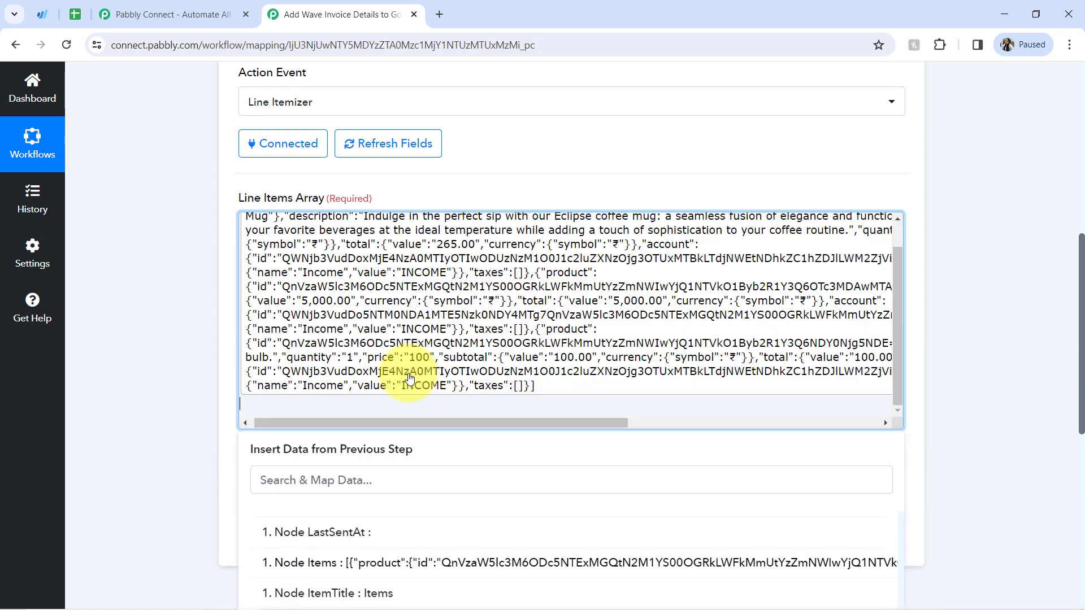
click(182, 271)
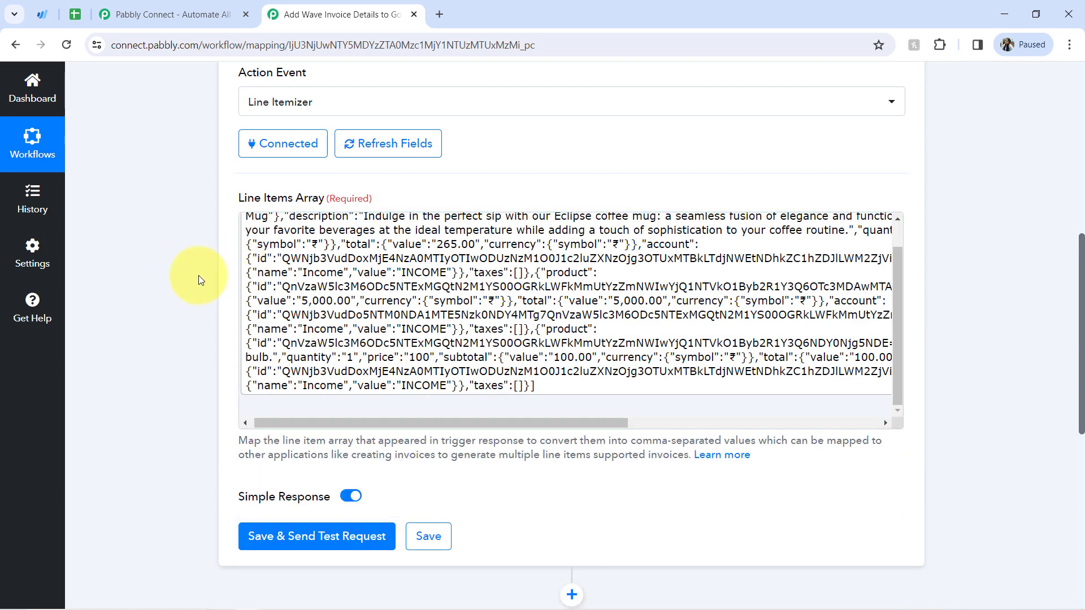
click(267, 534)
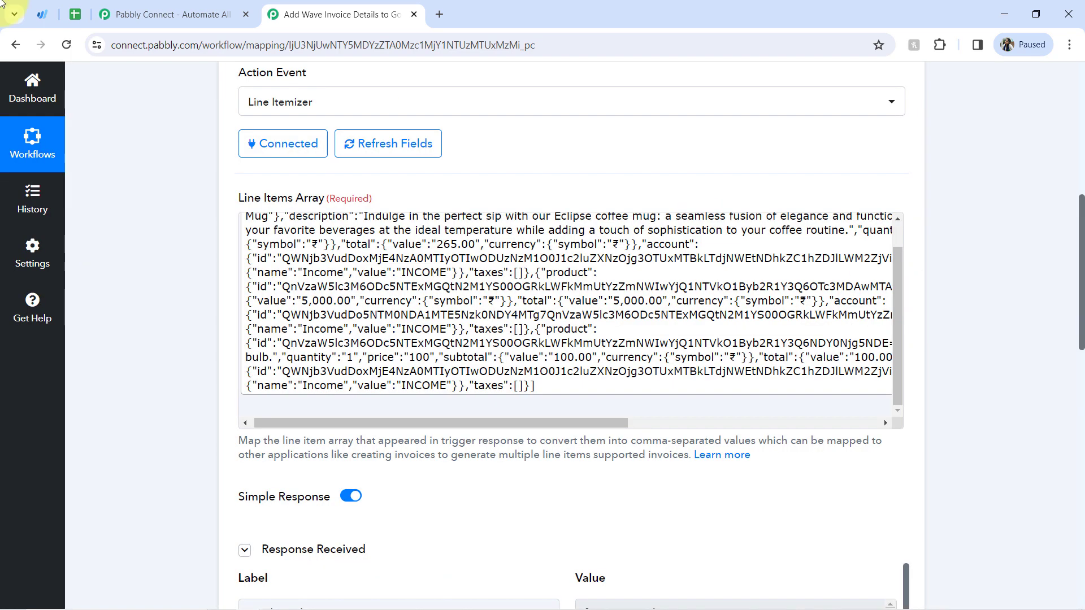
Switch to the Invoice spreadsheet in Google Sheets and look over its Product Name, Price and Invoice ID columns.
click(75, 12)
click(654, 226)
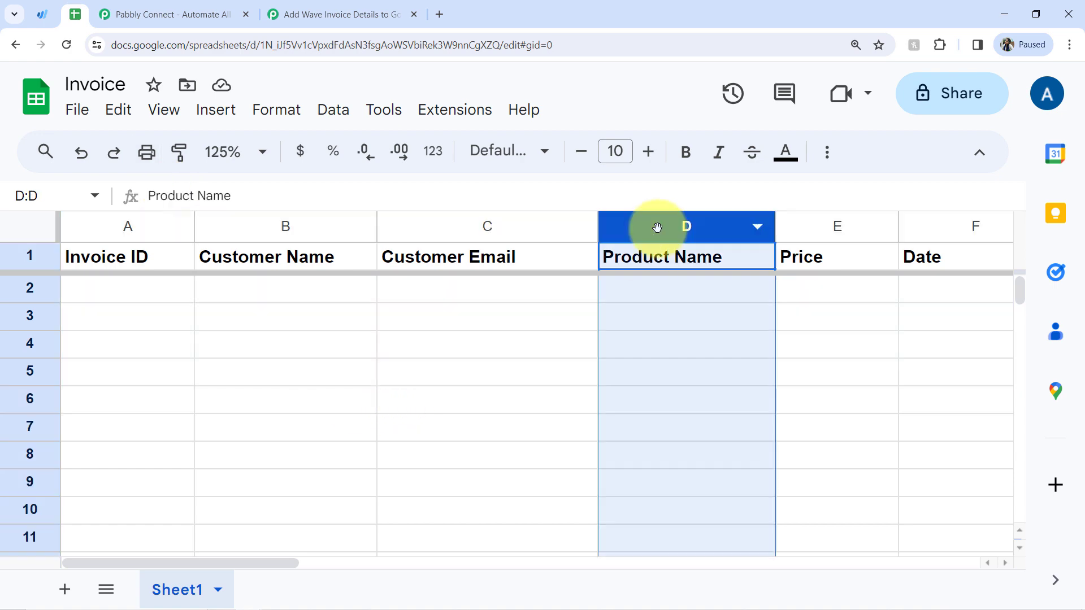
click(818, 229)
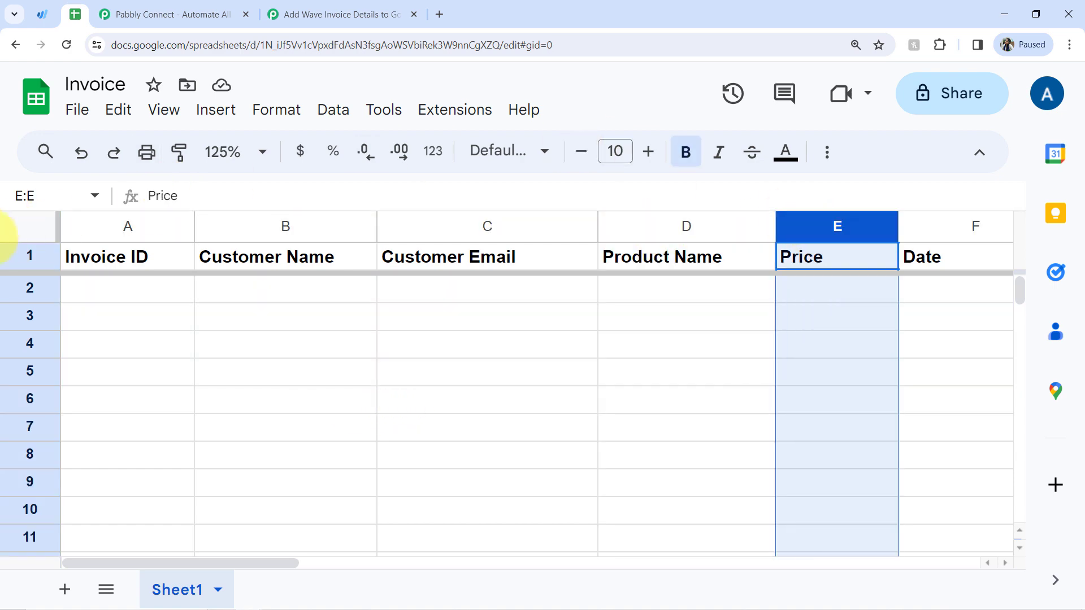
click(89, 217)
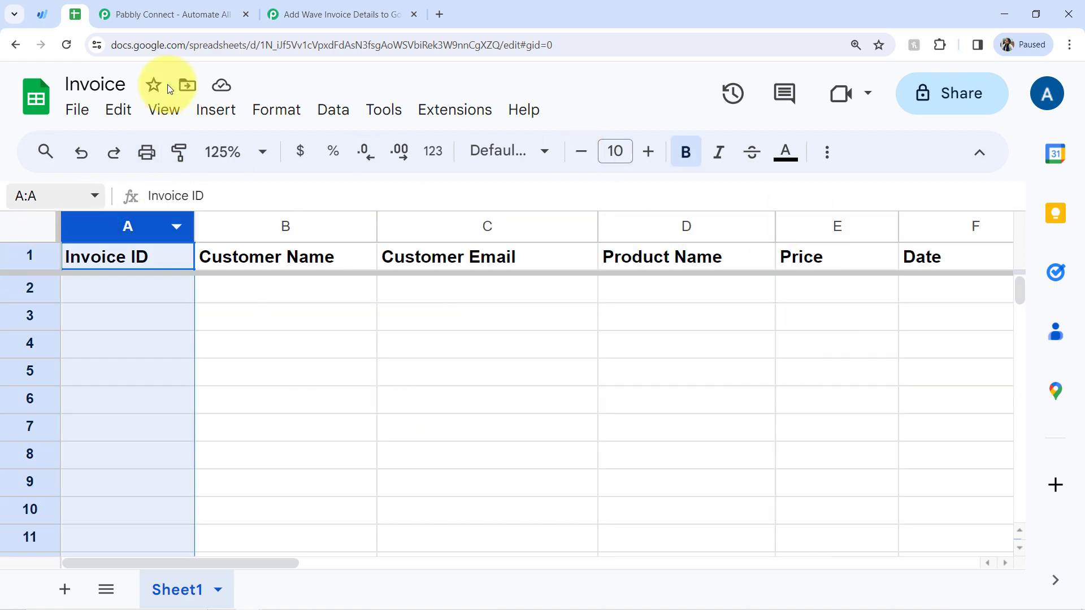
Return to Pabbly Connect and examine the Line Itemizer response's Product Name, Description, Quantity, Price and Subtotal Value entries.
click(277, 14)
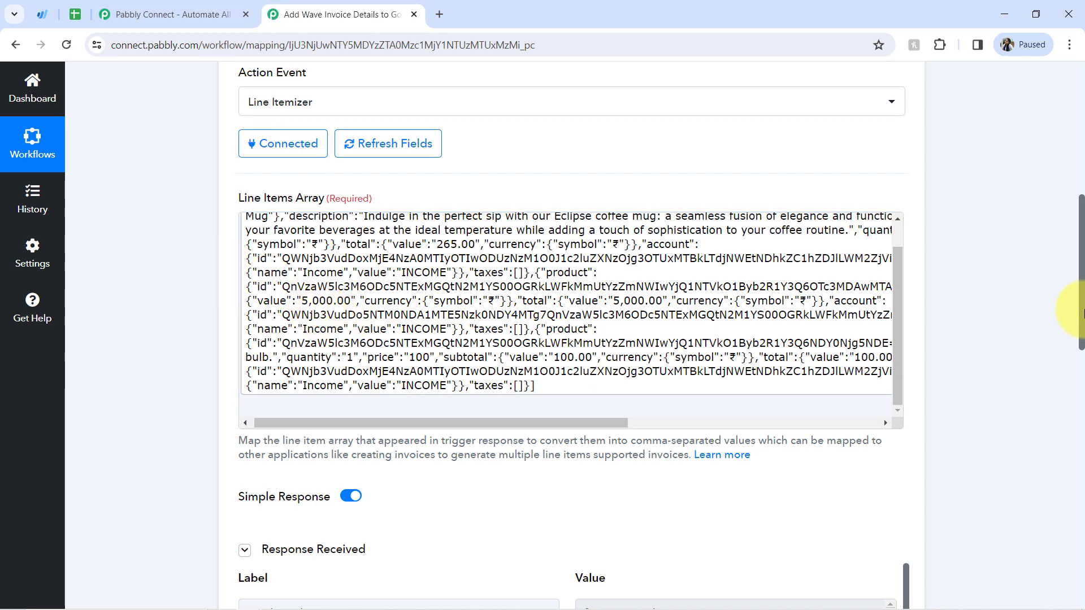
drag(1081, 311, 1076, 412)
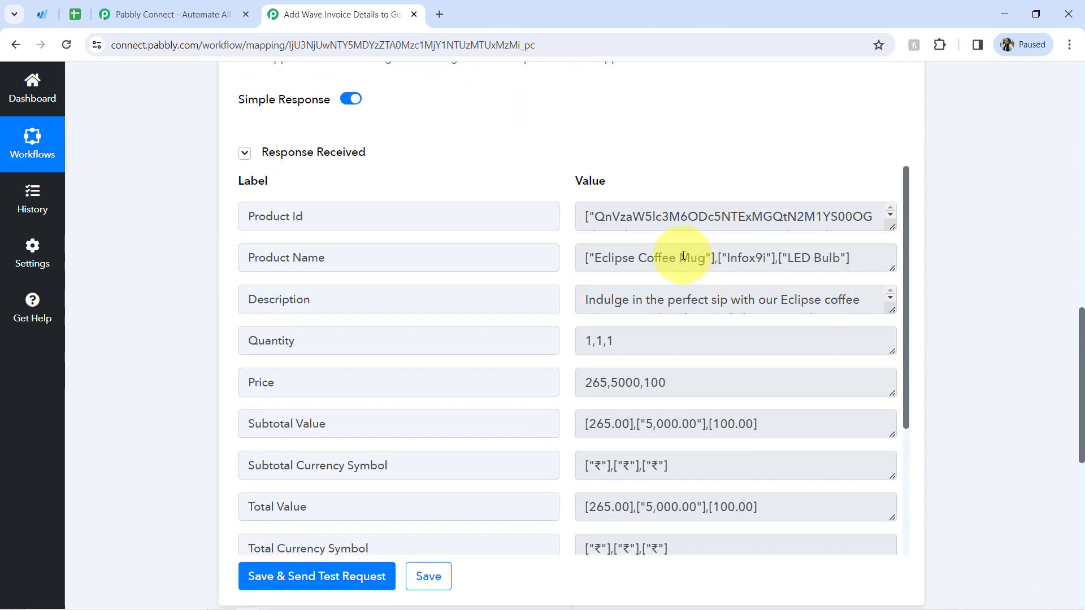
drag(331, 257, 254, 261)
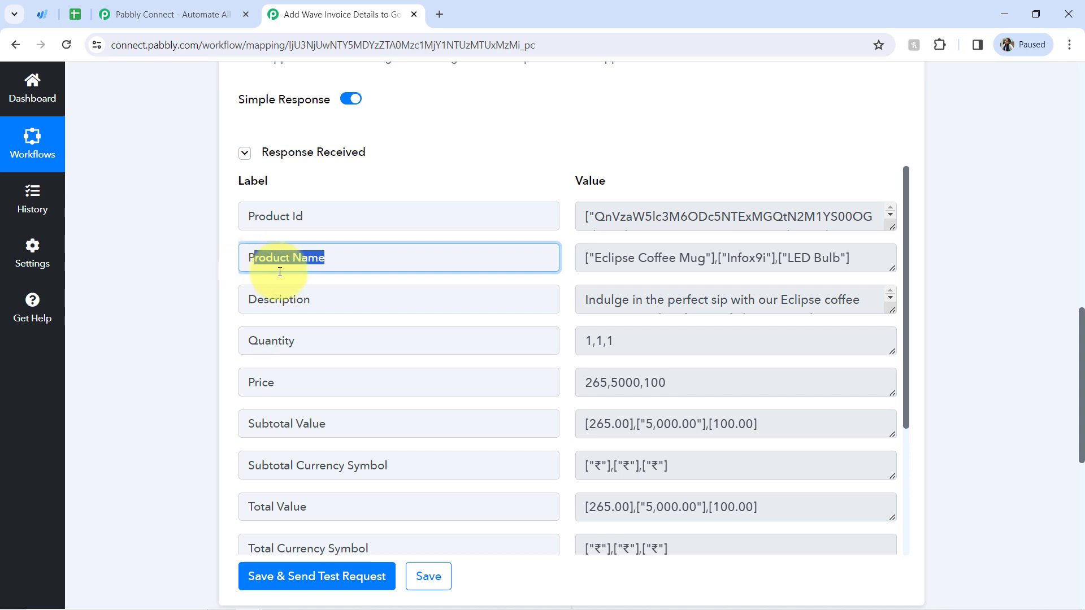
double_click(278, 297)
double_click(274, 346)
drag(274, 382, 247, 383)
drag(311, 423, 262, 424)
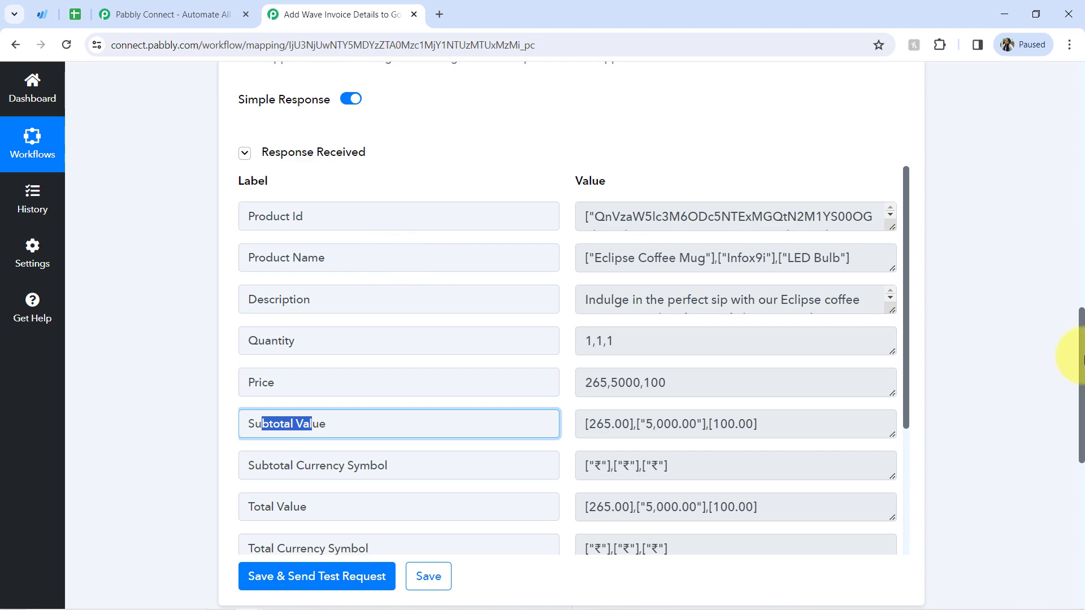
Compare how the Quantity, Price and Subtotal Value entries in the Line Itemizer response separate the individual items.
drag(1080, 385, 1023, 443)
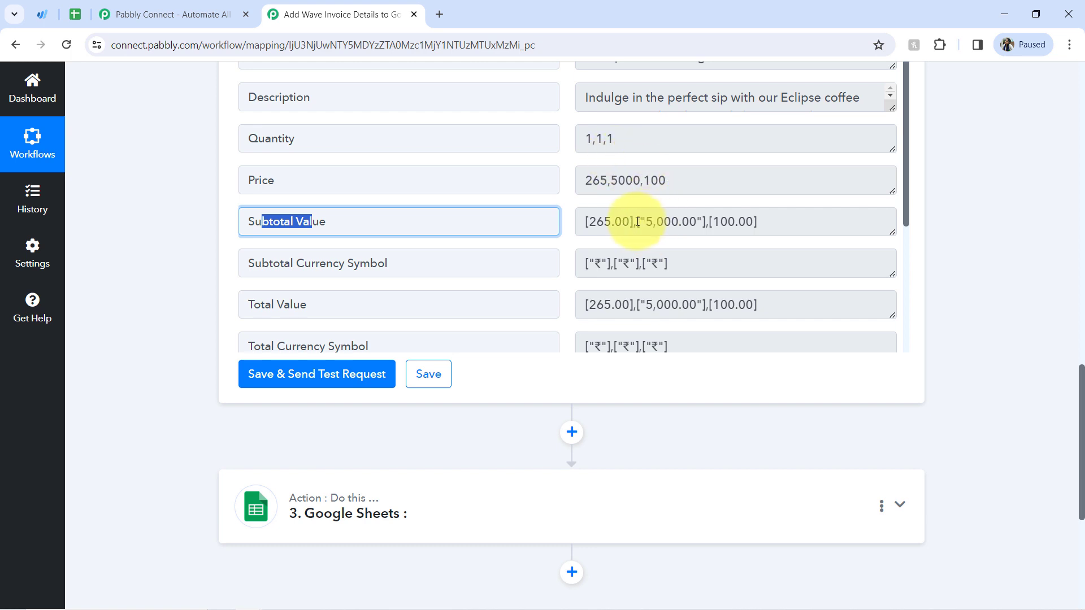
drag(395, 172, 217, 190)
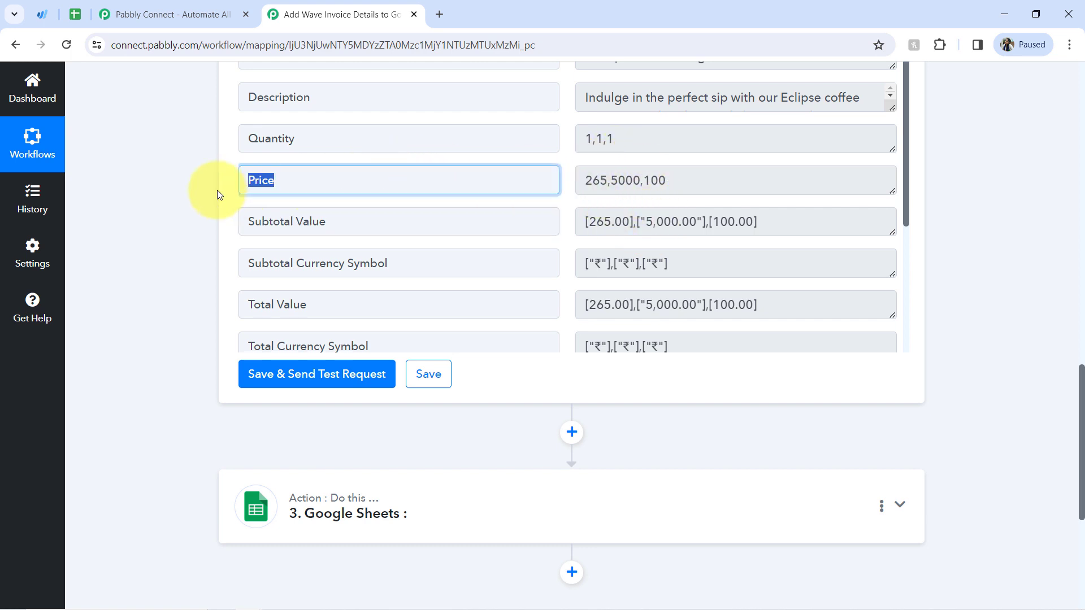
double_click(312, 136)
double_click(253, 183)
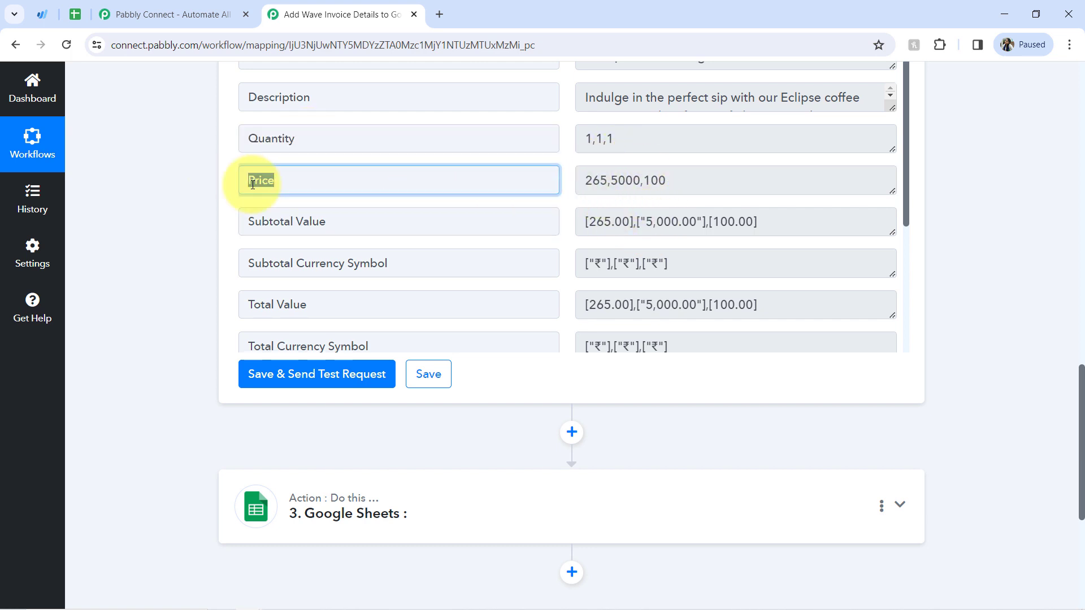
double_click(274, 219)
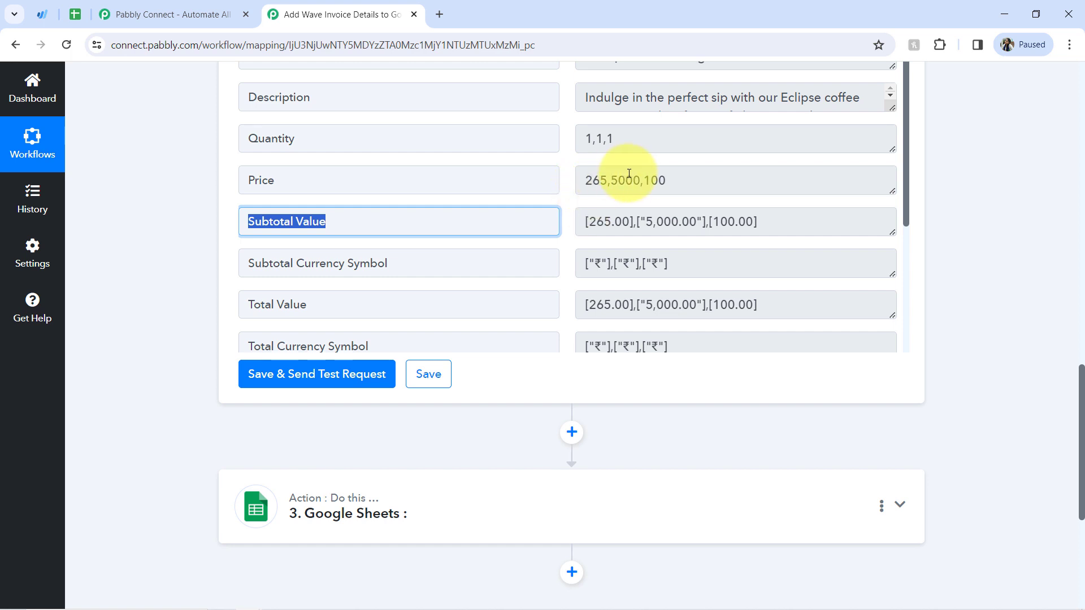
drag(645, 185, 639, 185)
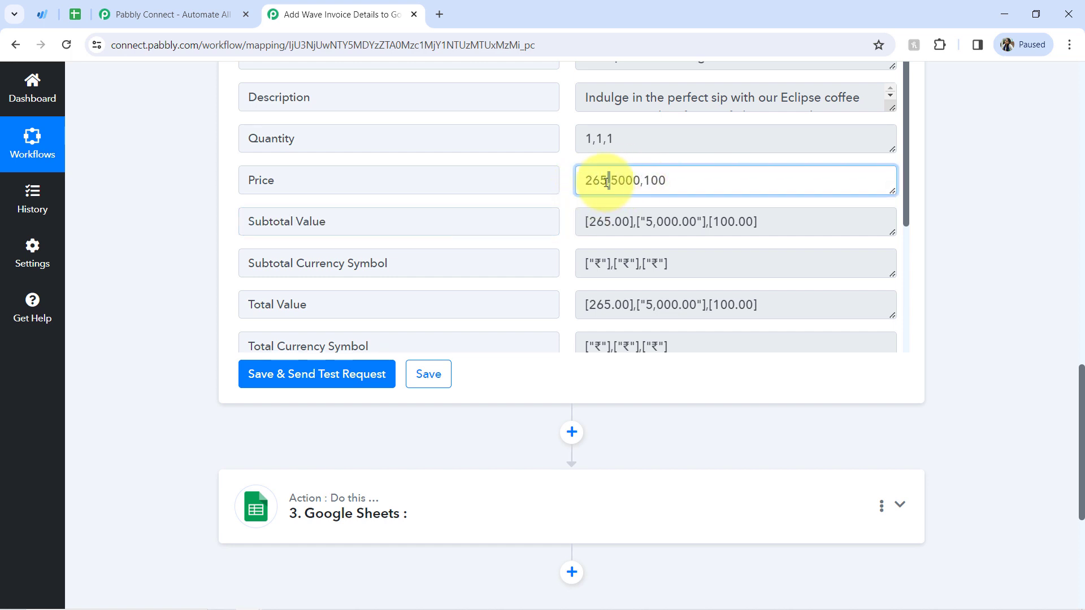
drag(639, 222, 631, 223)
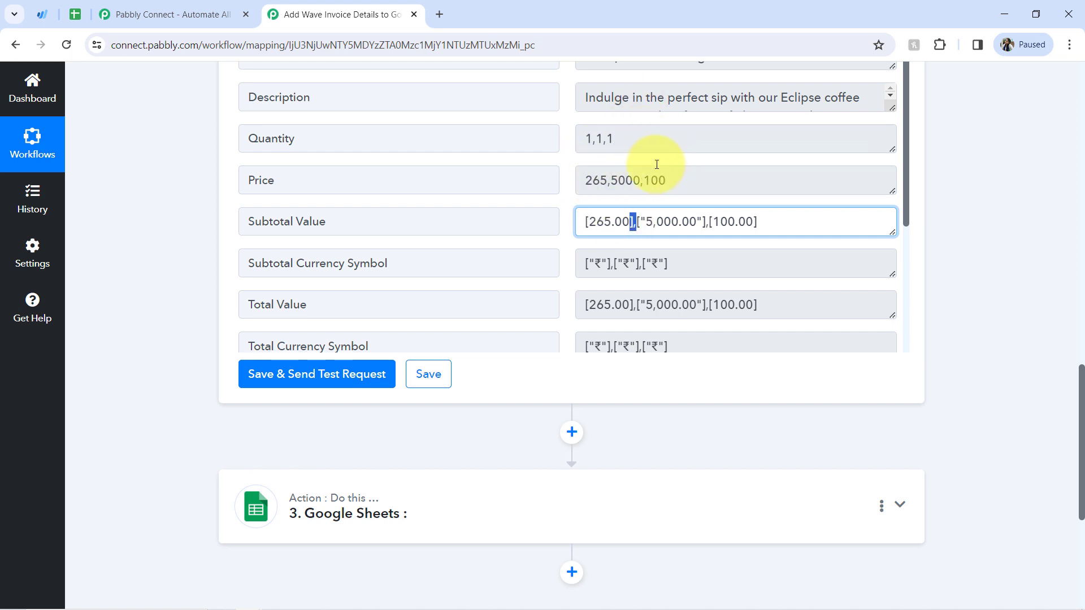
drag(591, 181, 669, 173)
In the Invoice spreadsheet, enter the sample items rgr, efes and sdcs on separate lines within Product Name cell D2.
click(74, 14)
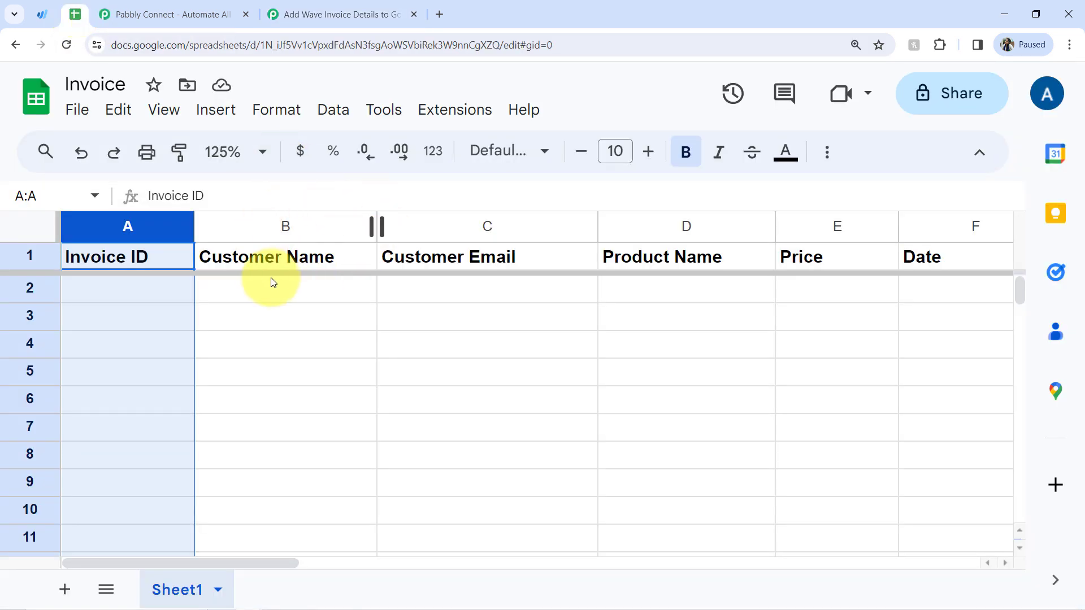
click(470, 294)
drag(603, 296, 620, 363)
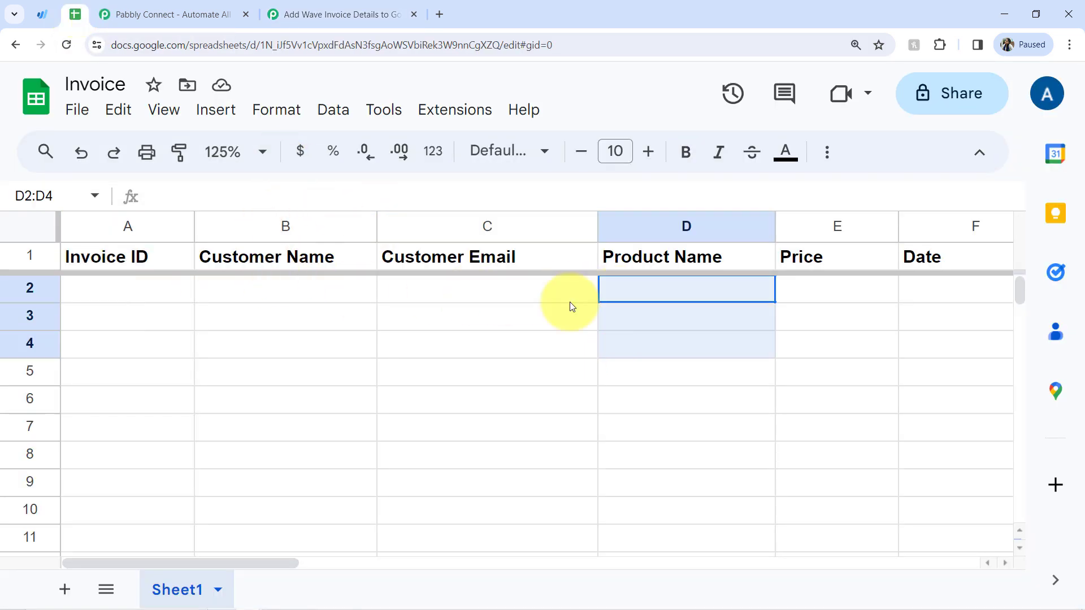
double_click(614, 296)
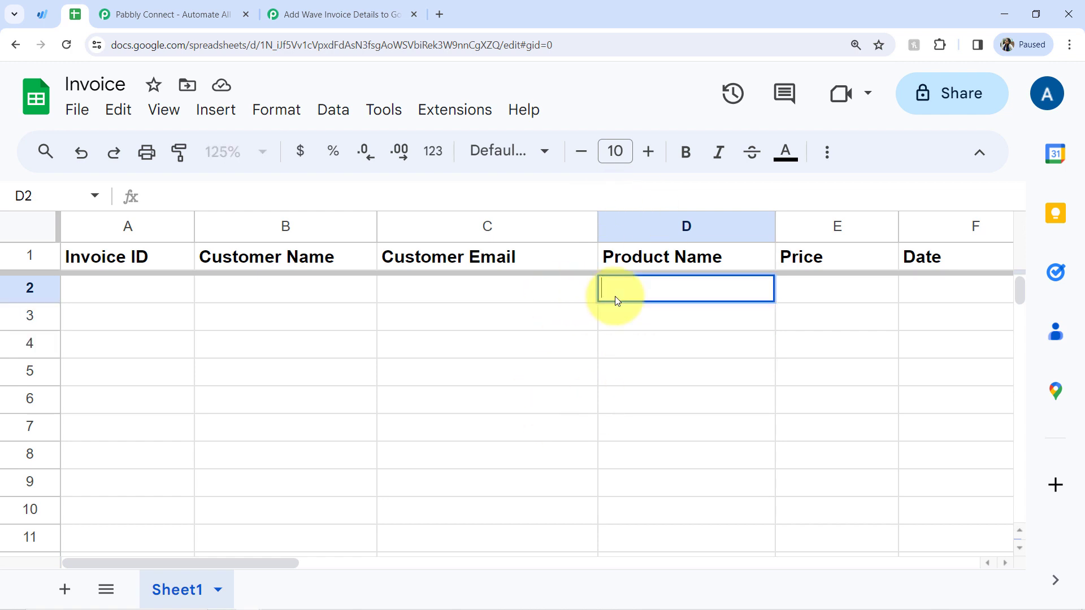
text(rgr)
key(alt+Return)
text(efes)
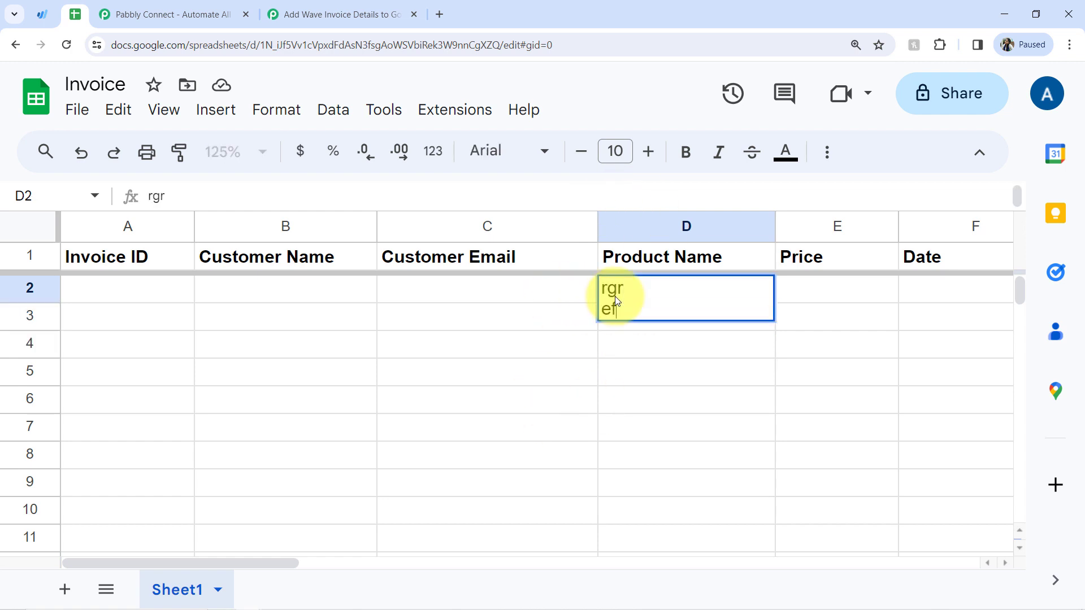
key(alt+Return)
text(sdcs)
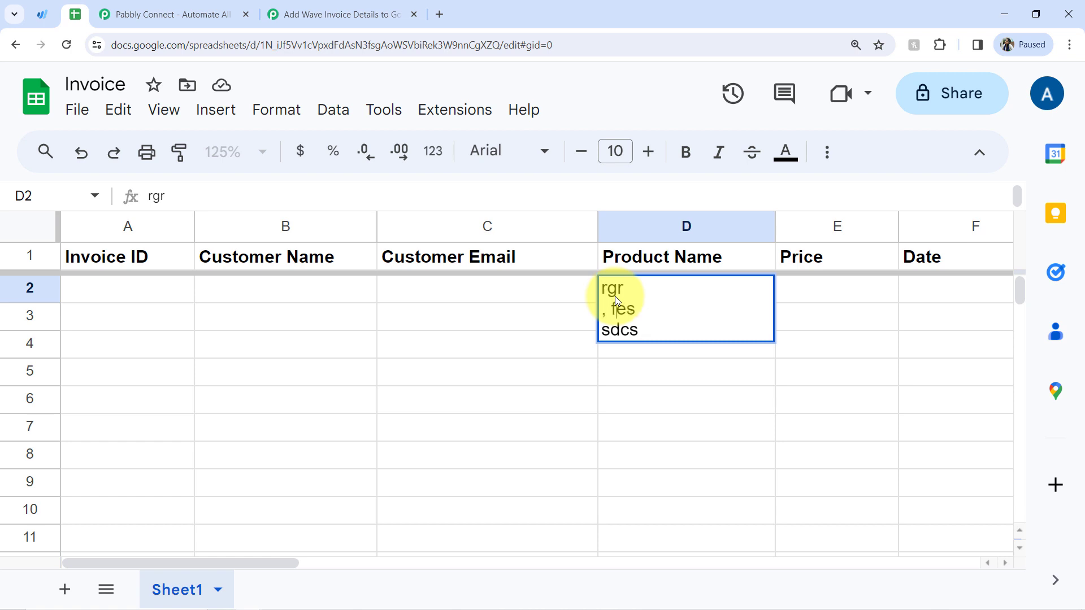
Rewrite the sample items in cell D2 as comma-separated text on a single line, and clear the cell.
text(,)
key(Delete)
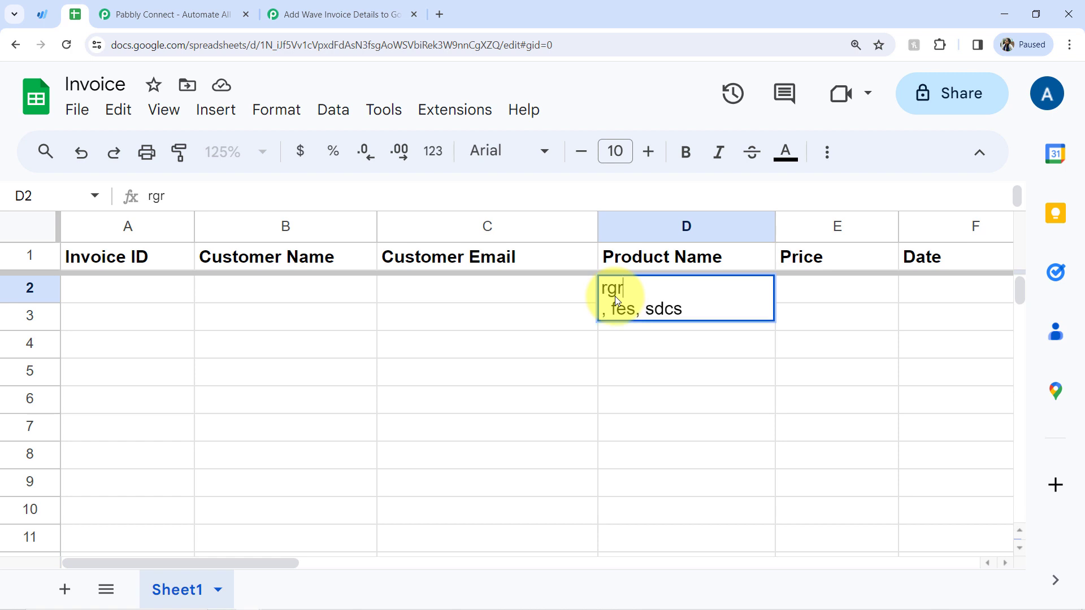
key(Delete)
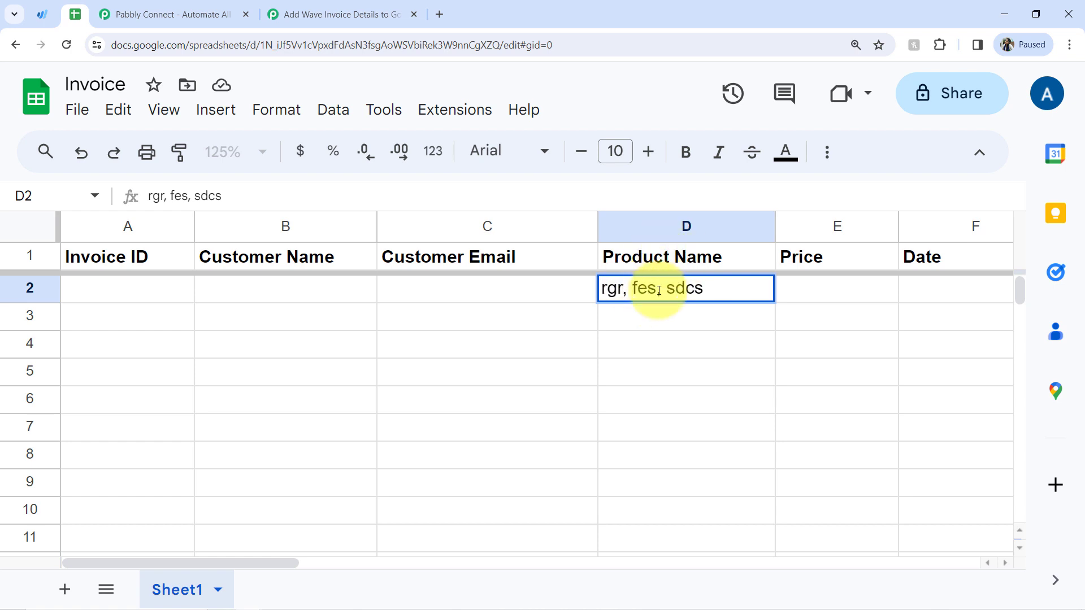
key(ctrl+a)
key(ctrl+x)
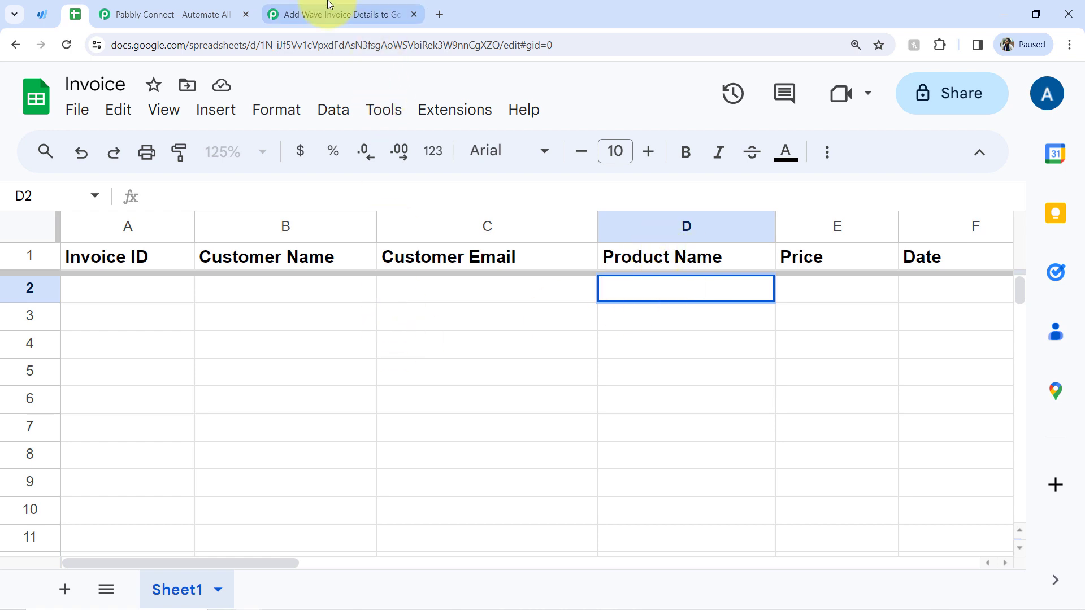
Back in the workflow, add a Text Formatter step after the Line Itemizer, set its action event to Replace Text and connect it.
click(333, 14)
click(572, 432)
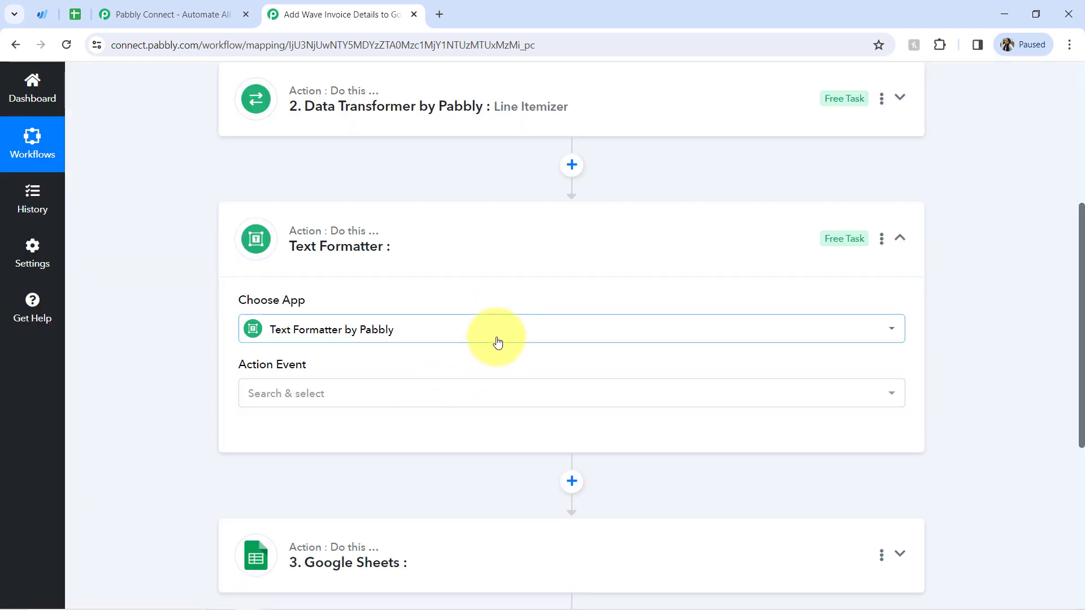
click(330, 402)
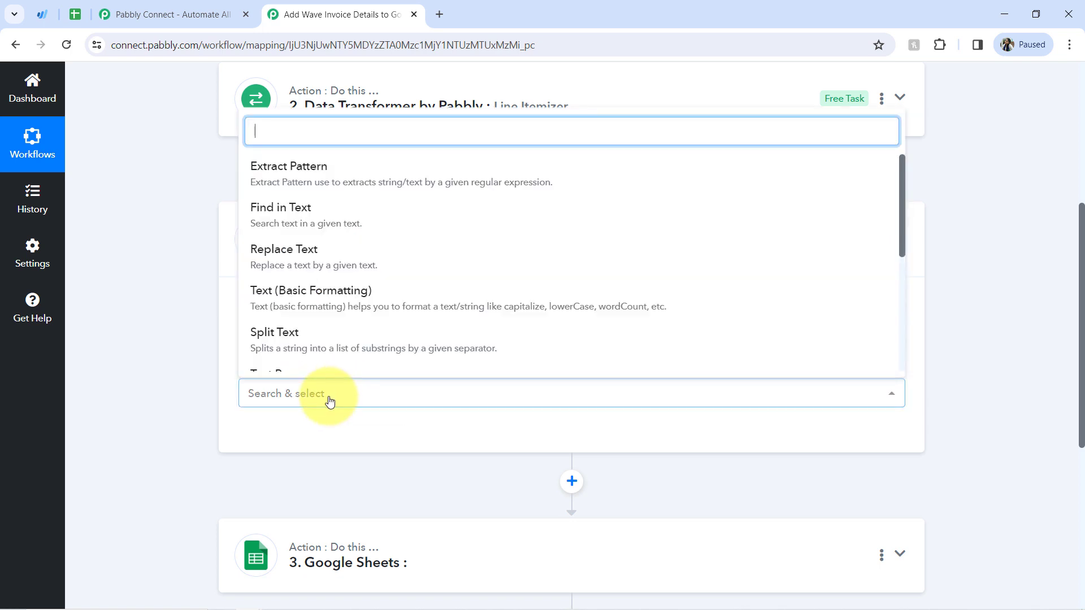
click(293, 264)
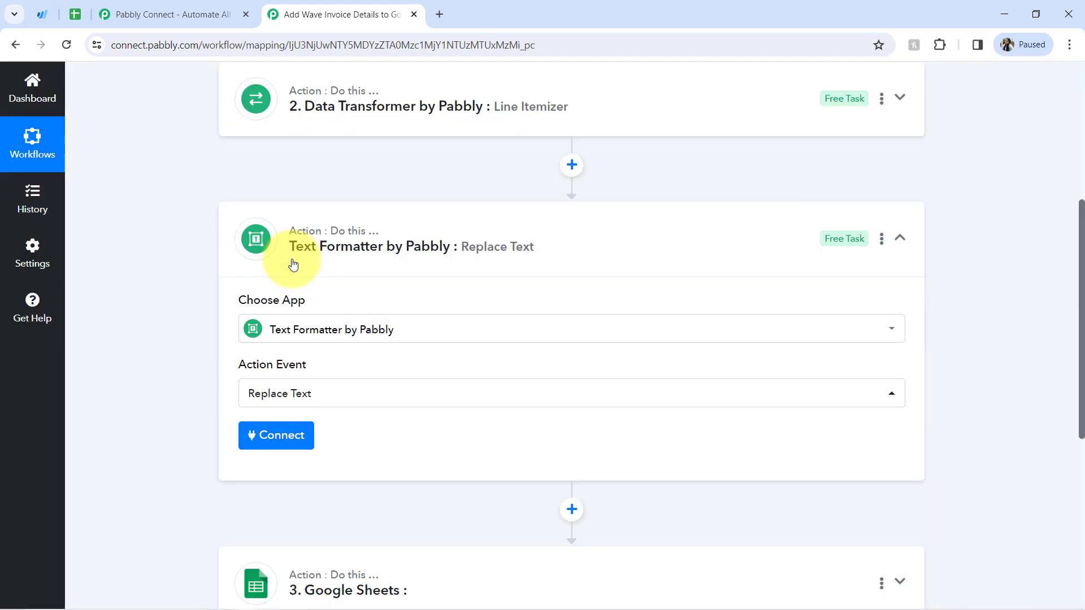
drag(1082, 249, 1077, 327)
click(271, 250)
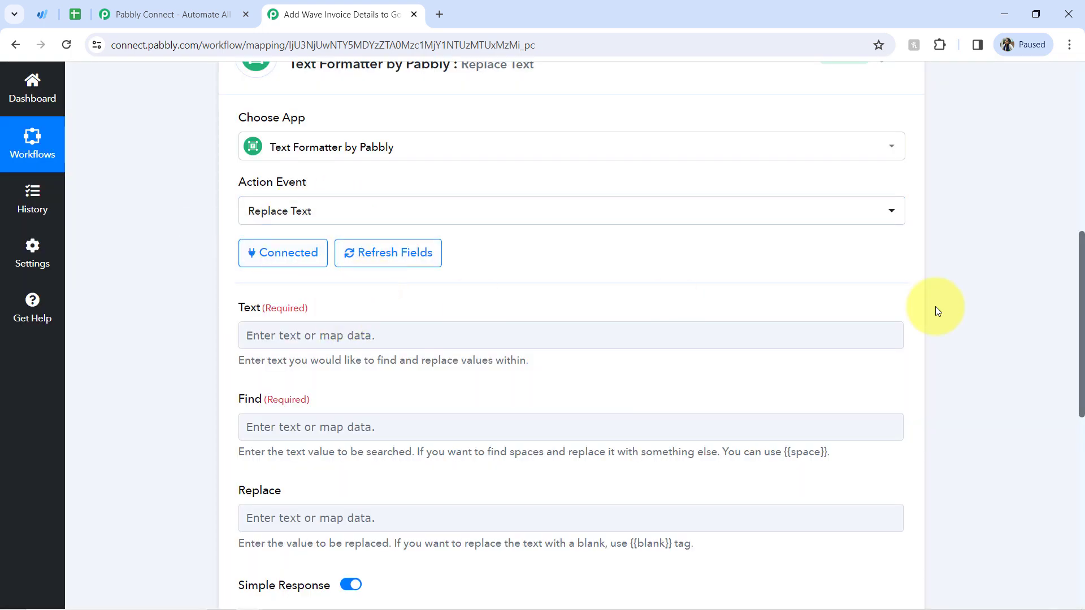
Map the Line Itemizer's Quantity value into the Text field of the Replace Text step.
drag(1080, 262, 1080, 303)
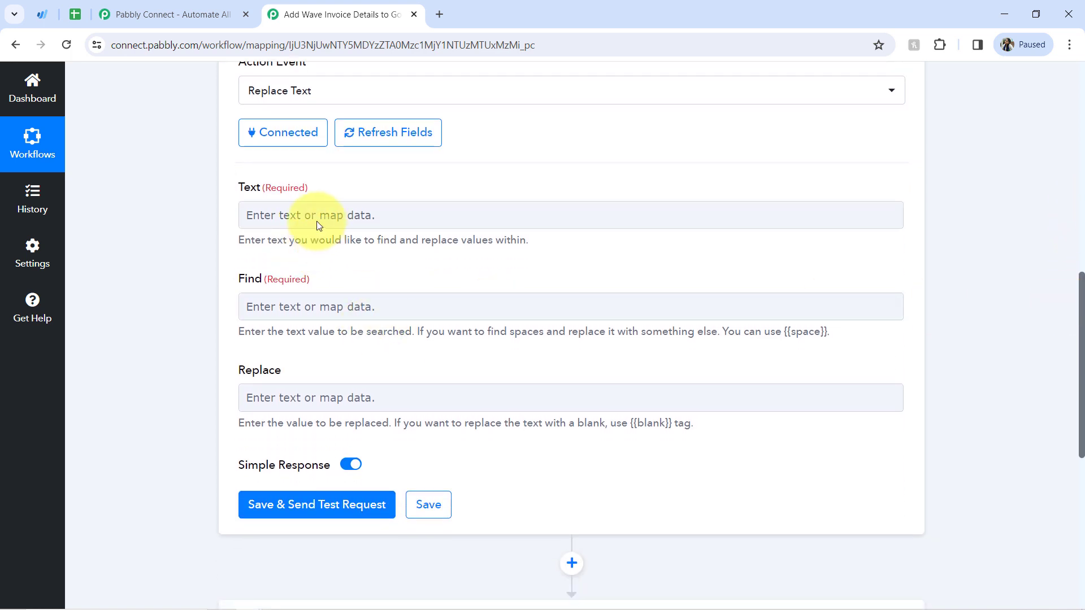
click(285, 218)
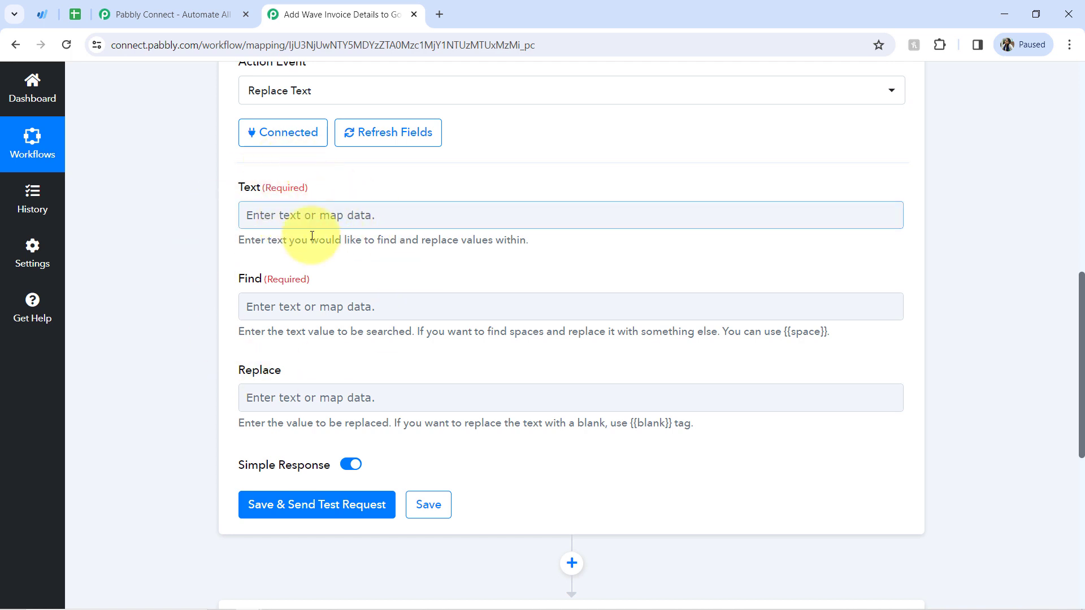
click(289, 217)
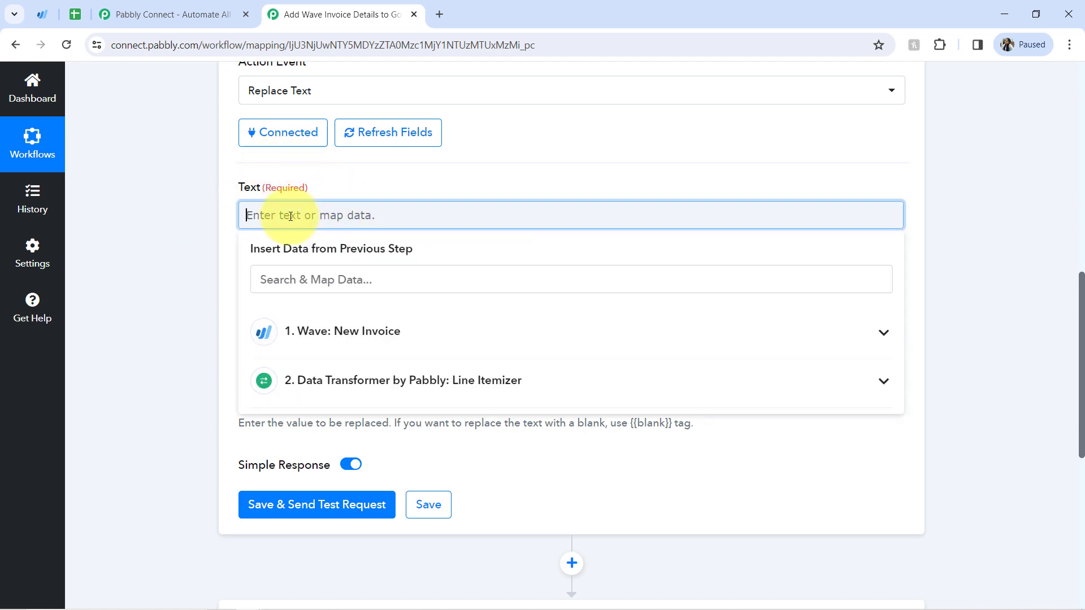
click(302, 384)
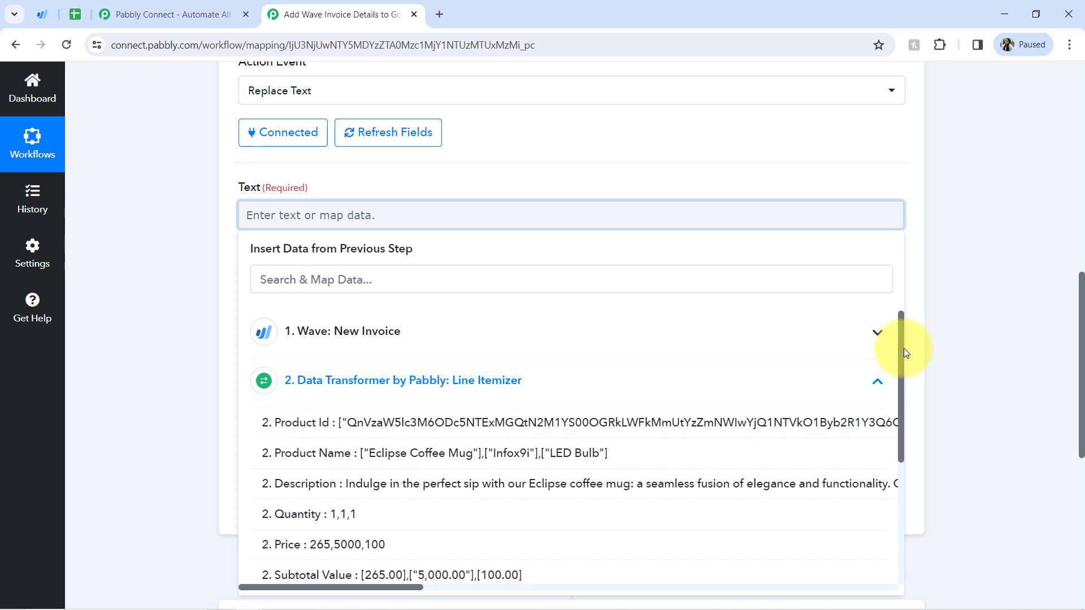
drag(904, 348, 893, 402)
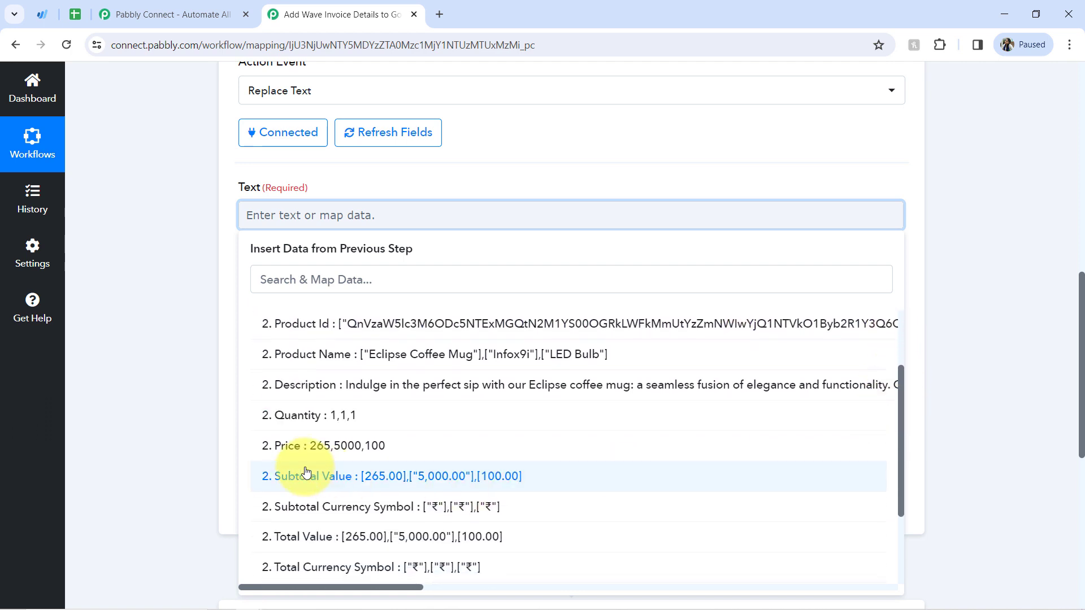
click(275, 415)
click(212, 304)
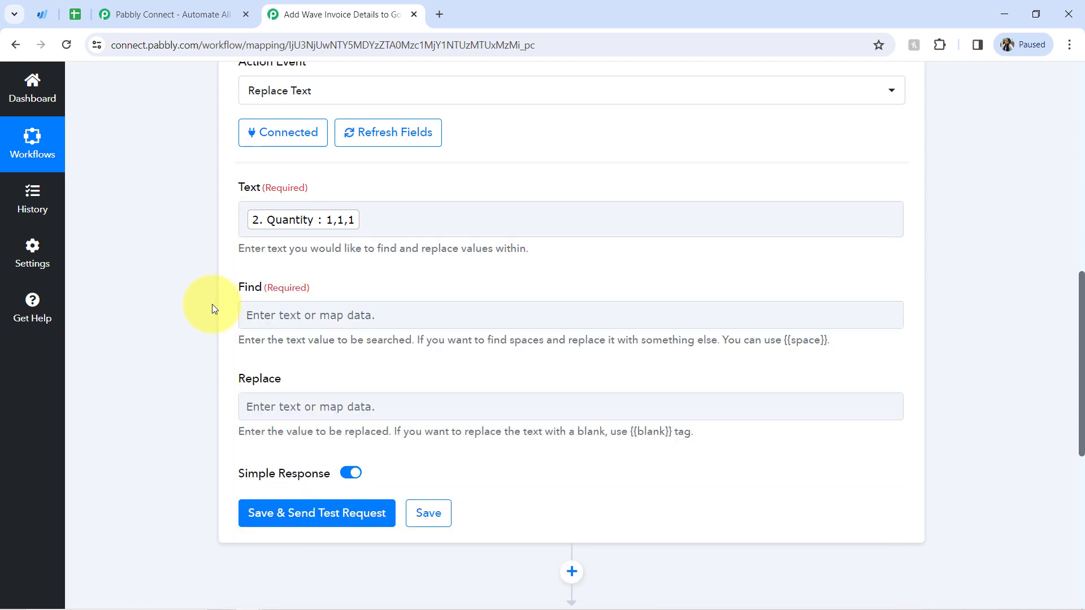
Set the Replace Text step to find a comma (,) and replace it with \n.
click(295, 317)
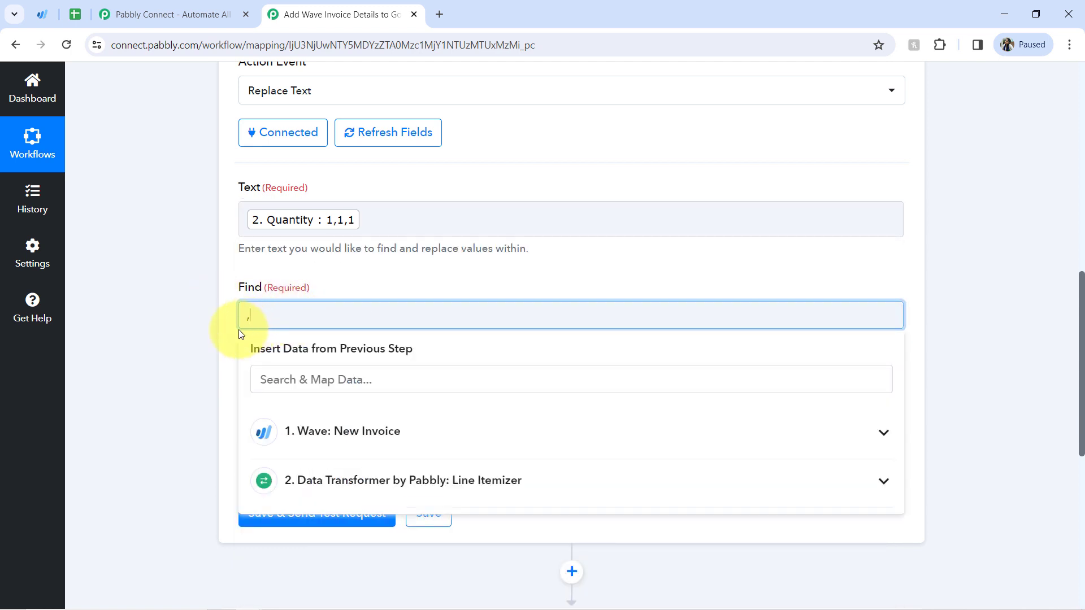
click(188, 358)
click(286, 407)
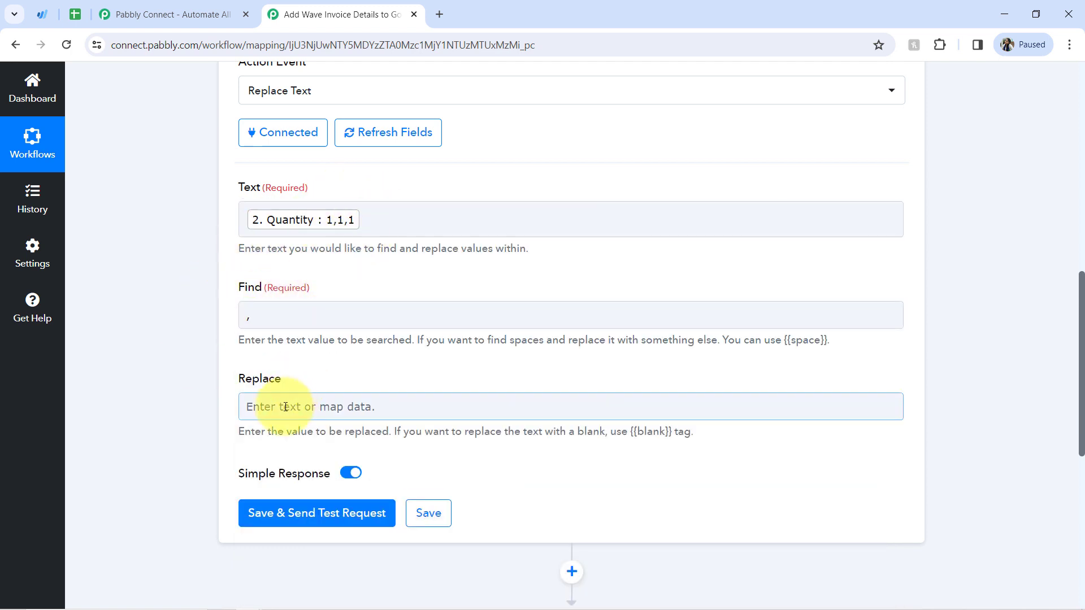
click(275, 408)
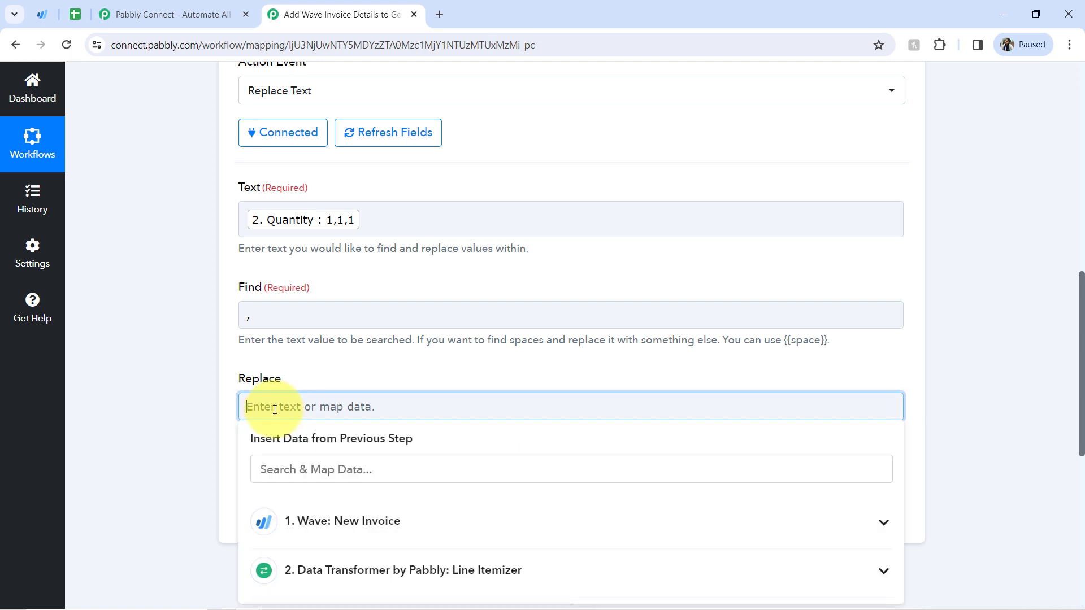
text(\n)
click(228, 425)
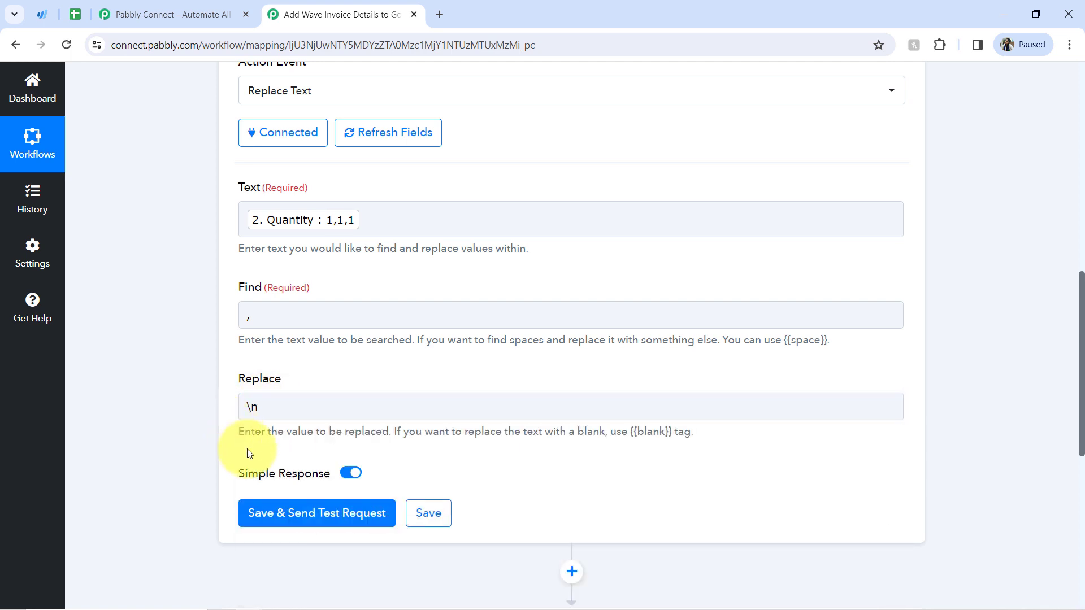
Save the Replace Text step, send a test request, and check how the Result value lays out the quantities.
click(274, 514)
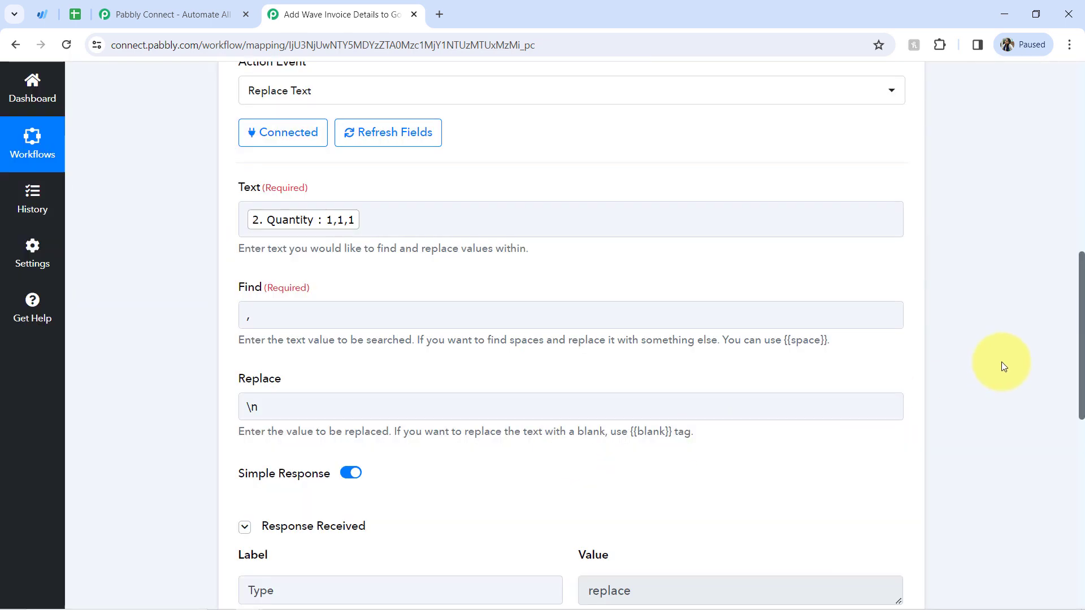
drag(1081, 288, 1080, 375)
drag(897, 356, 897, 434)
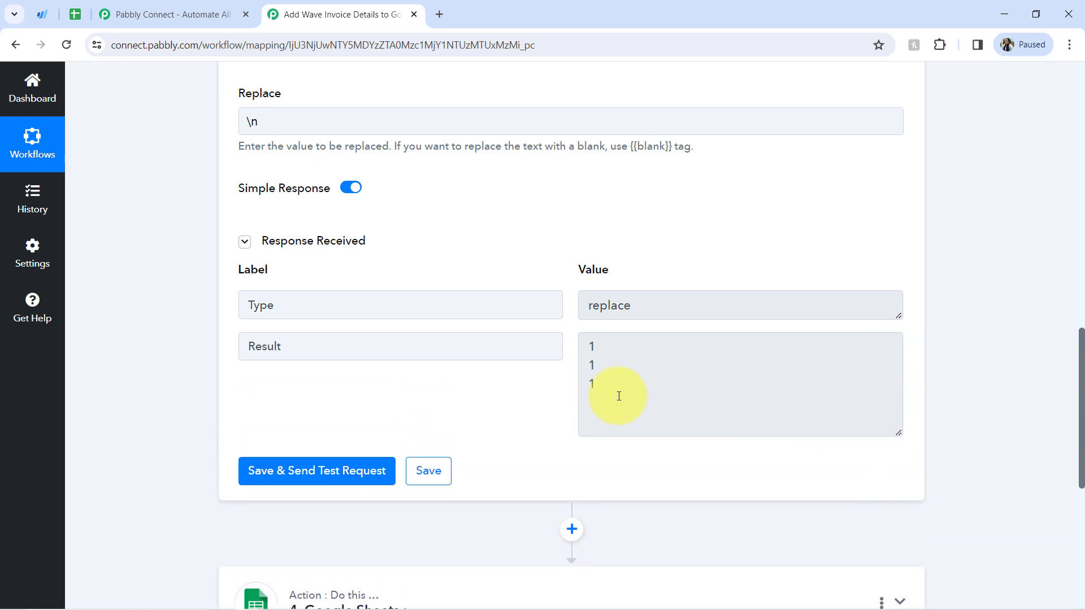
drag(618, 375, 551, 329)
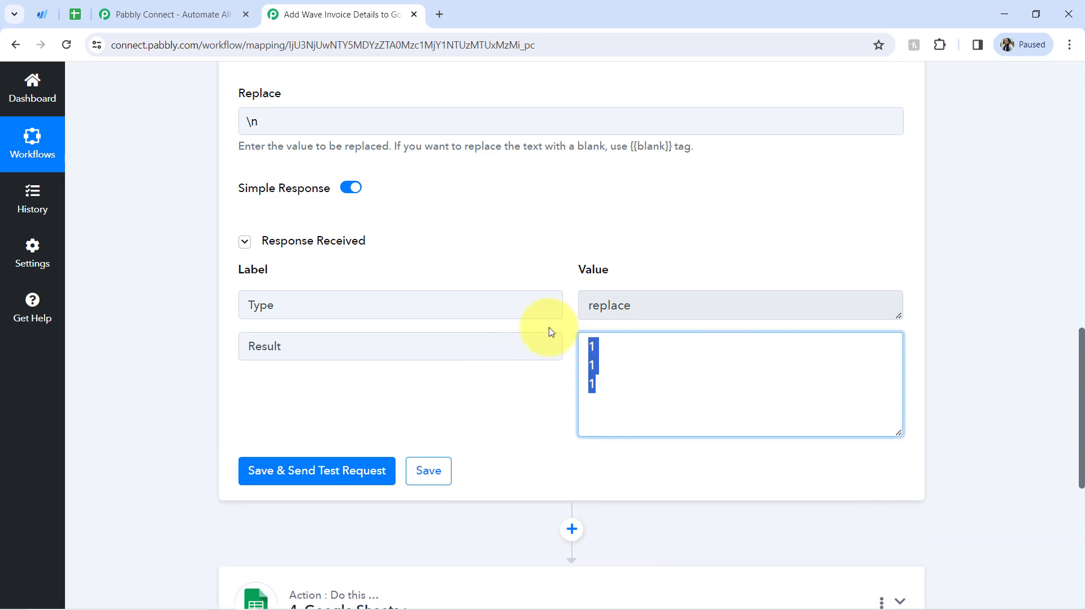
Add an empty action step before Google Sheets, and rename the Replace Text step as "Text Formatter: Replacing for Quantity".
drag(1079, 367, 1064, 408)
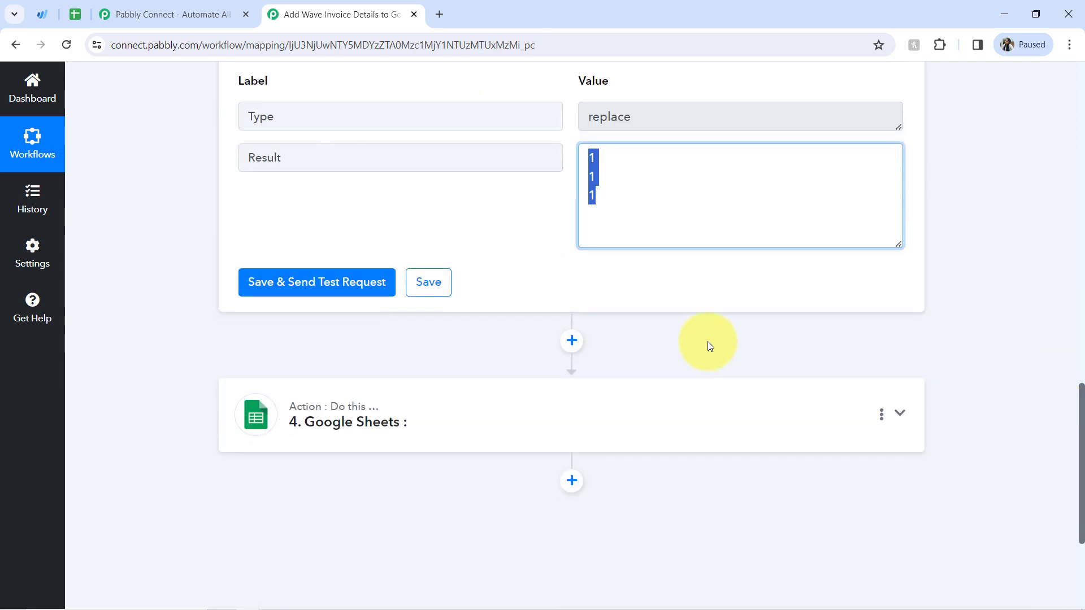
click(573, 340)
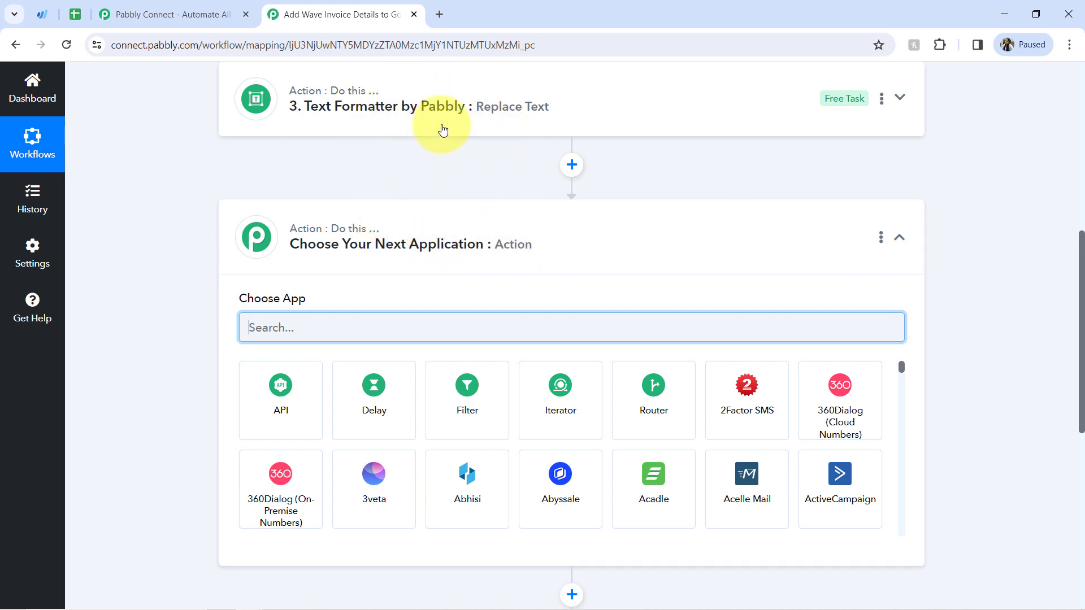
click(882, 99)
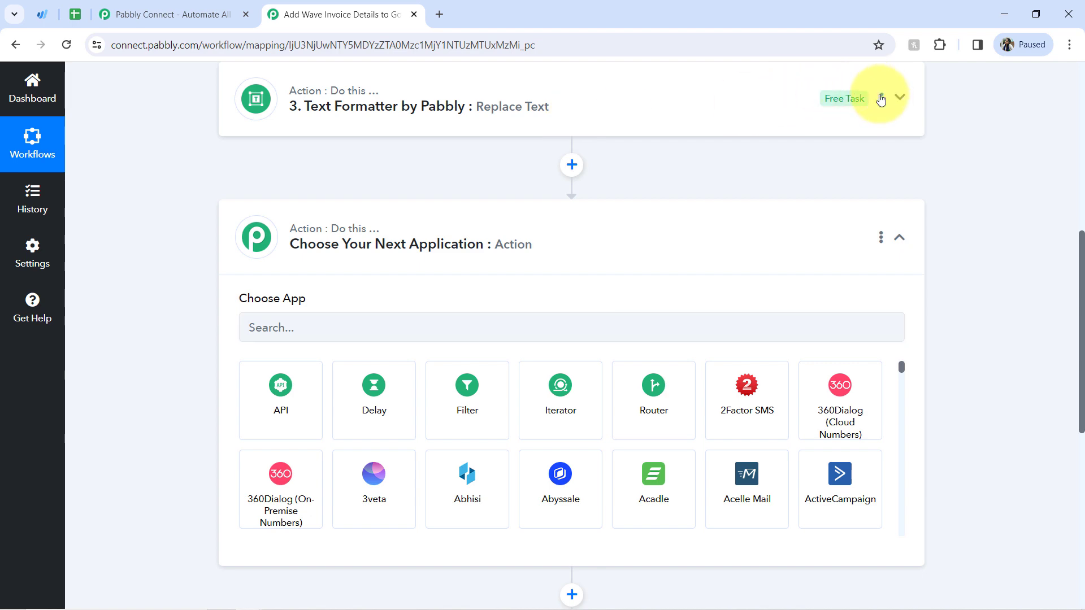
click(814, 132)
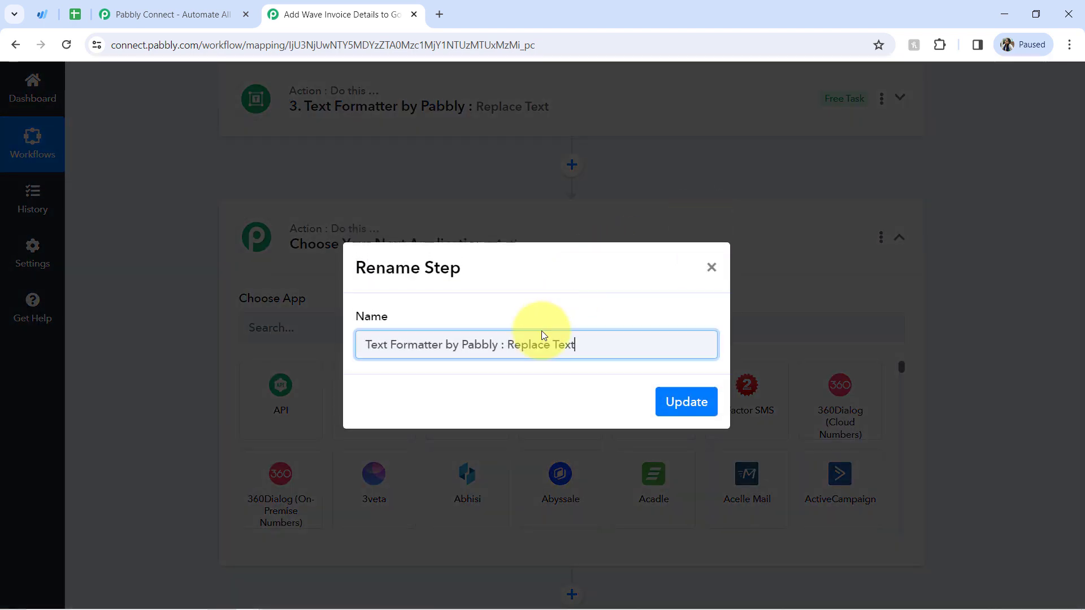
drag(451, 351, 591, 348)
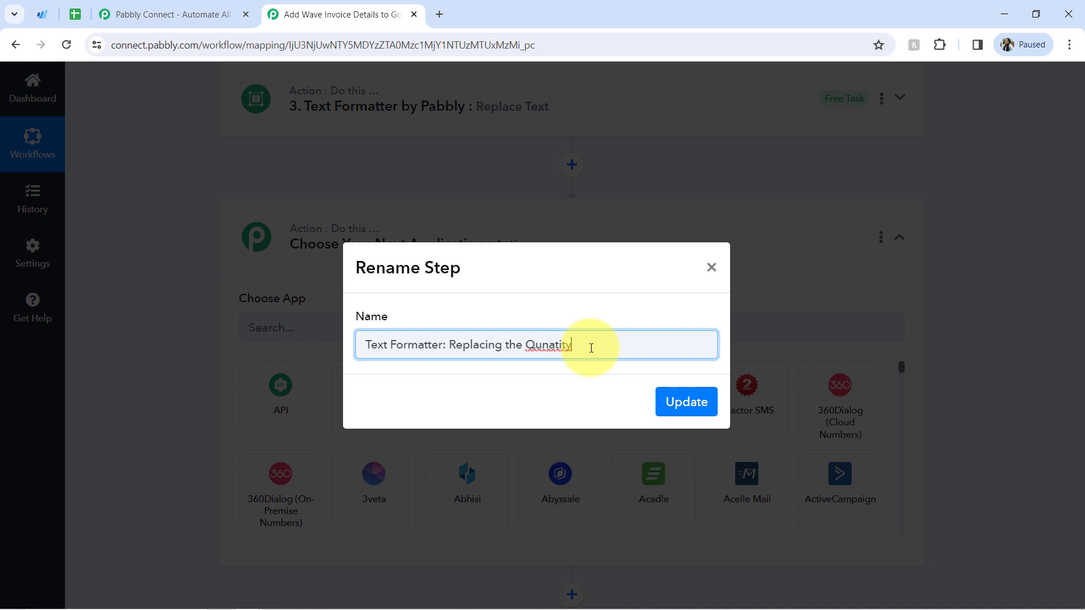
right_click(558, 348)
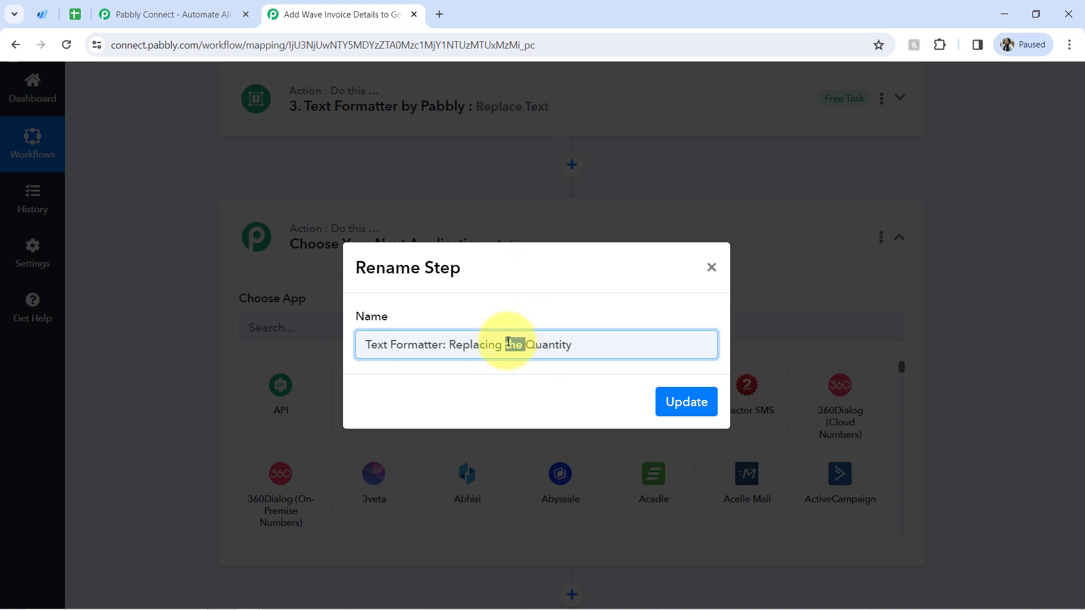
click(679, 403)
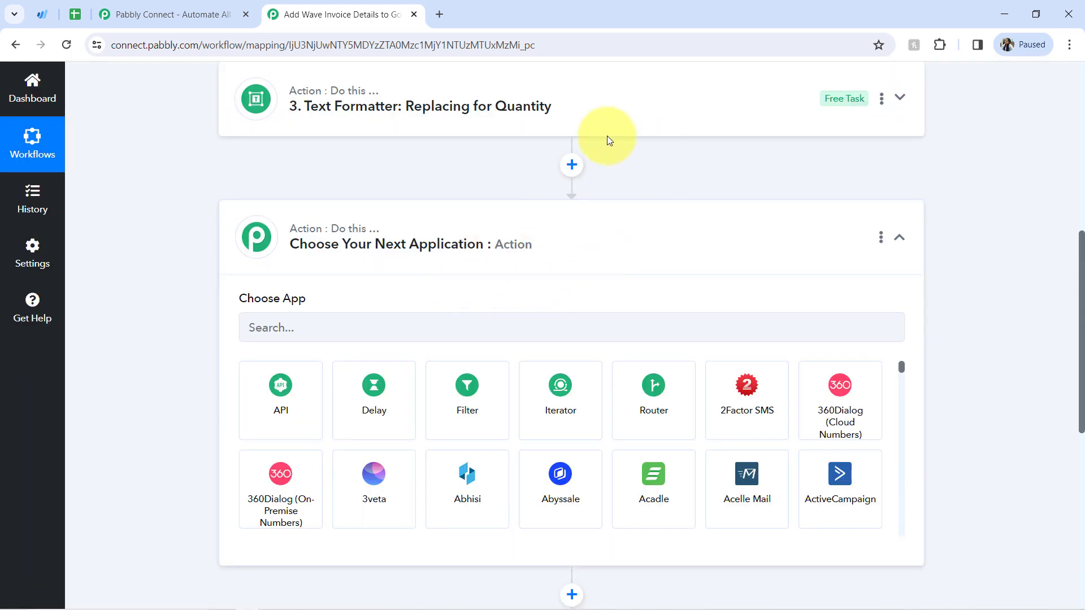
Check the Price entry in the Line Itemizer response to see how its values are separated.
click(880, 236)
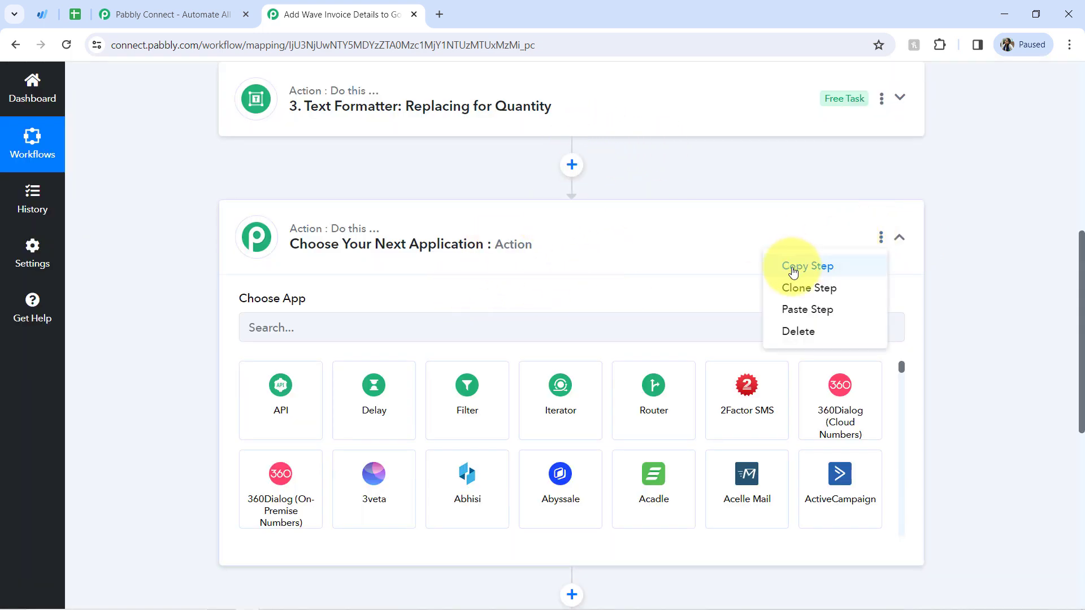
click(929, 287)
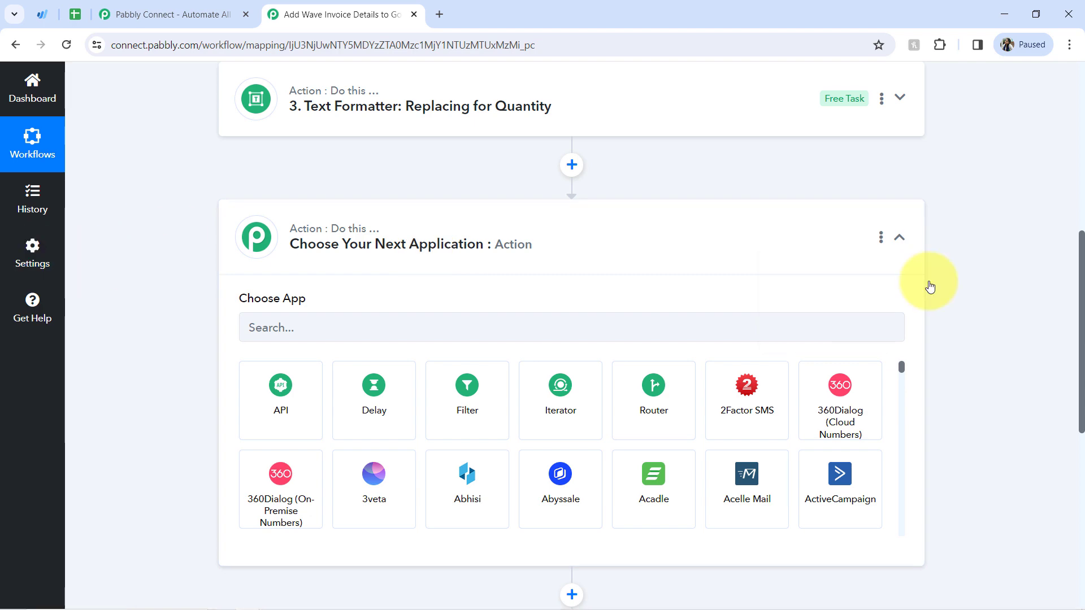
scroll(1076, 305, up, 4)
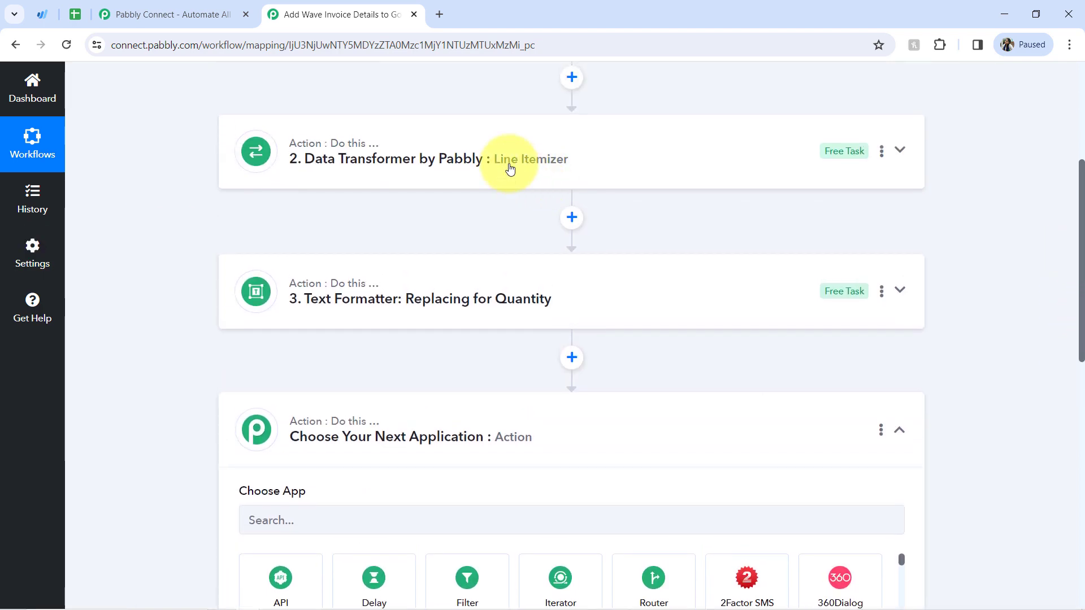
click(531, 184)
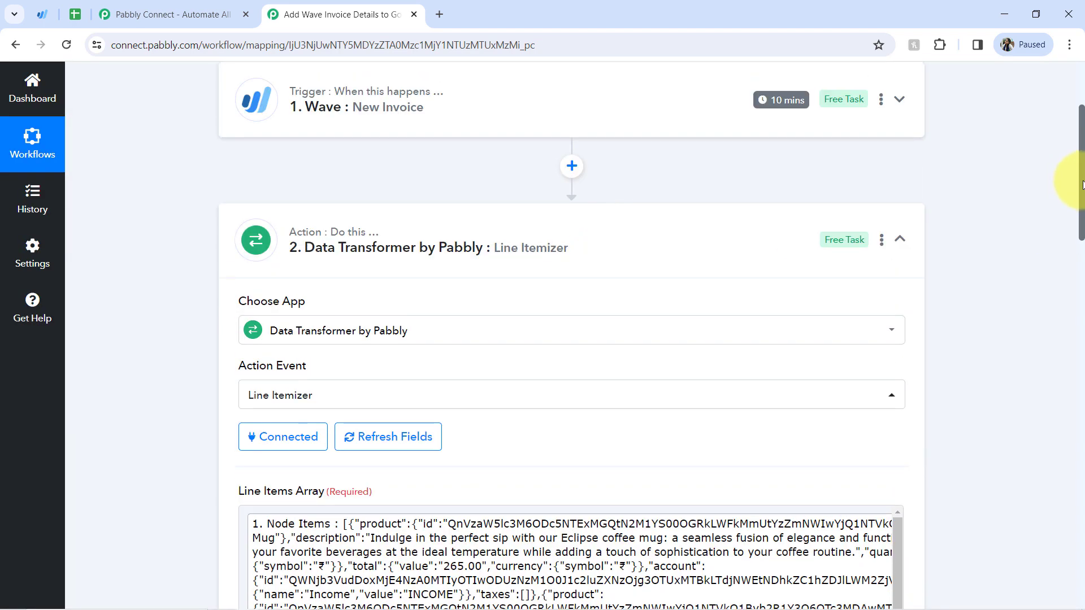
drag(1082, 183, 1065, 380)
drag(662, 297, 625, 296)
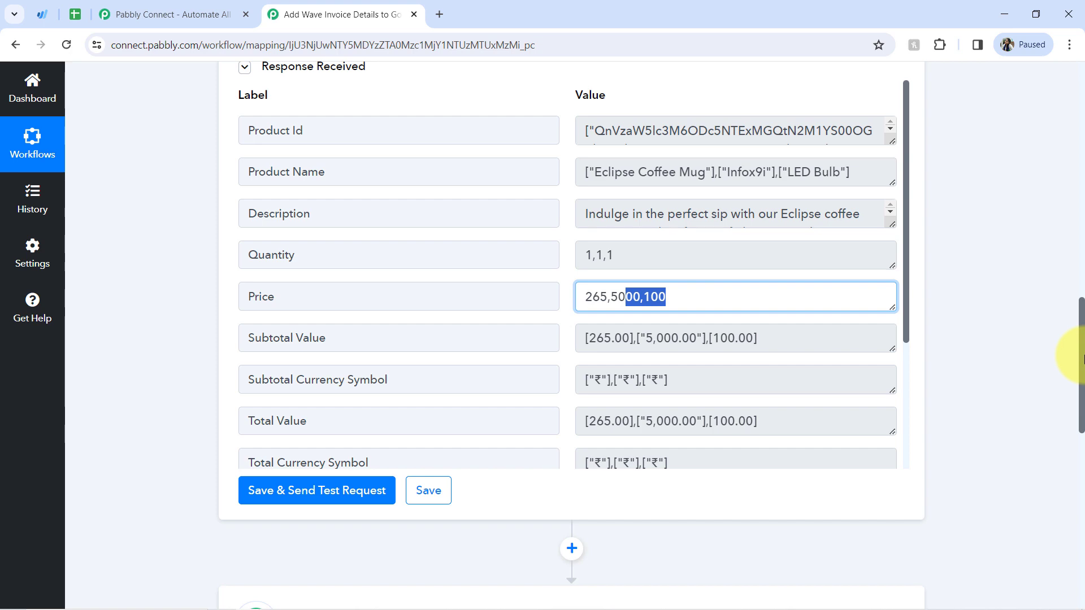
drag(1082, 359, 1076, 490)
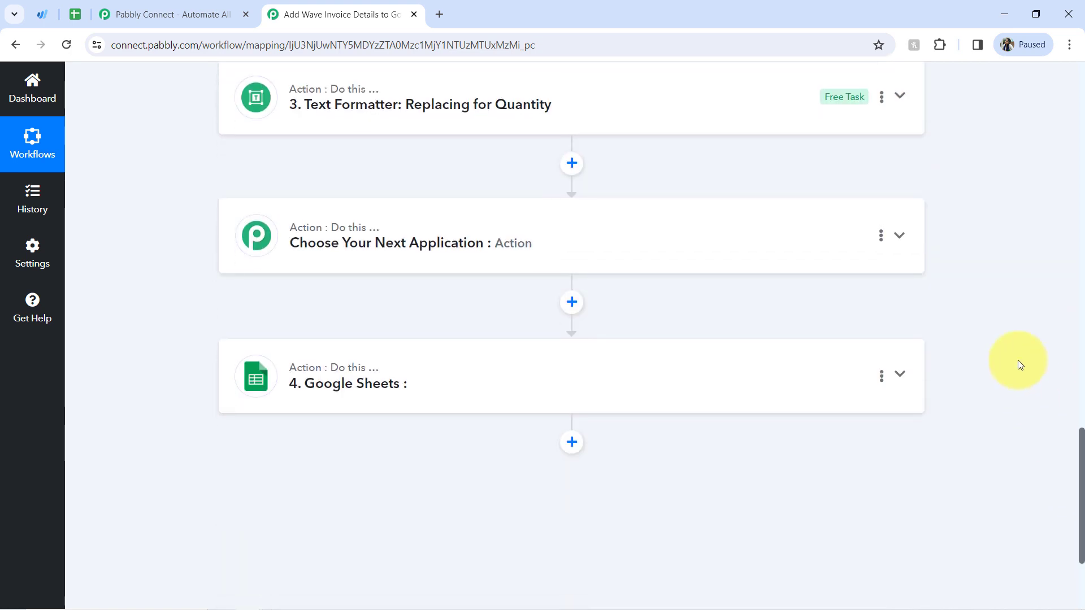
Set the empty action step to Text Formatter by Pabbly with the action event Replace Text, and connect it.
click(881, 235)
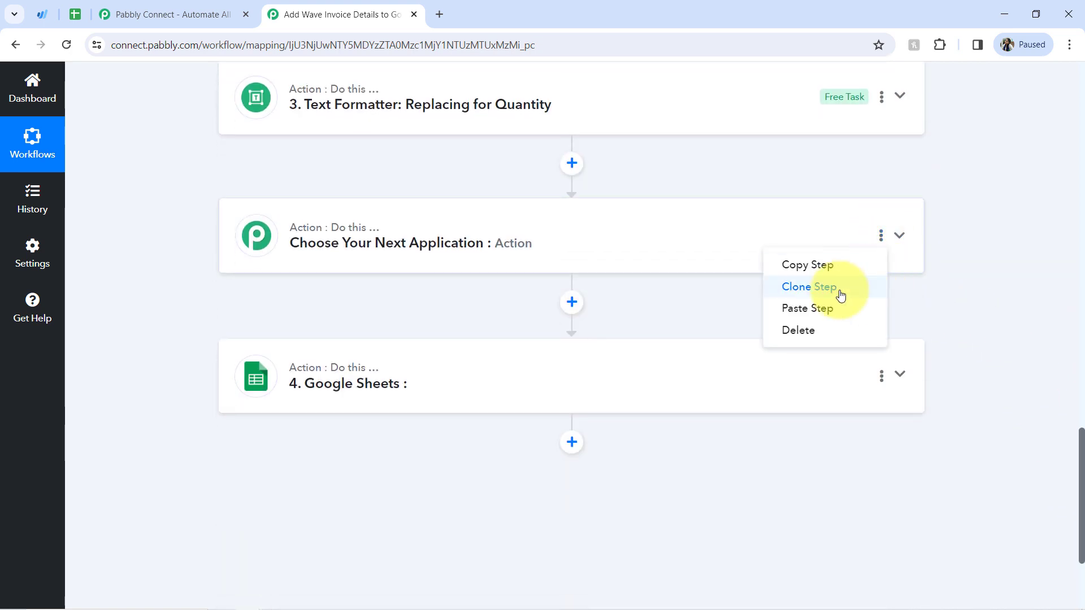
click(719, 314)
scroll(340, 237, down, 3)
scroll(341, 242, up, 8)
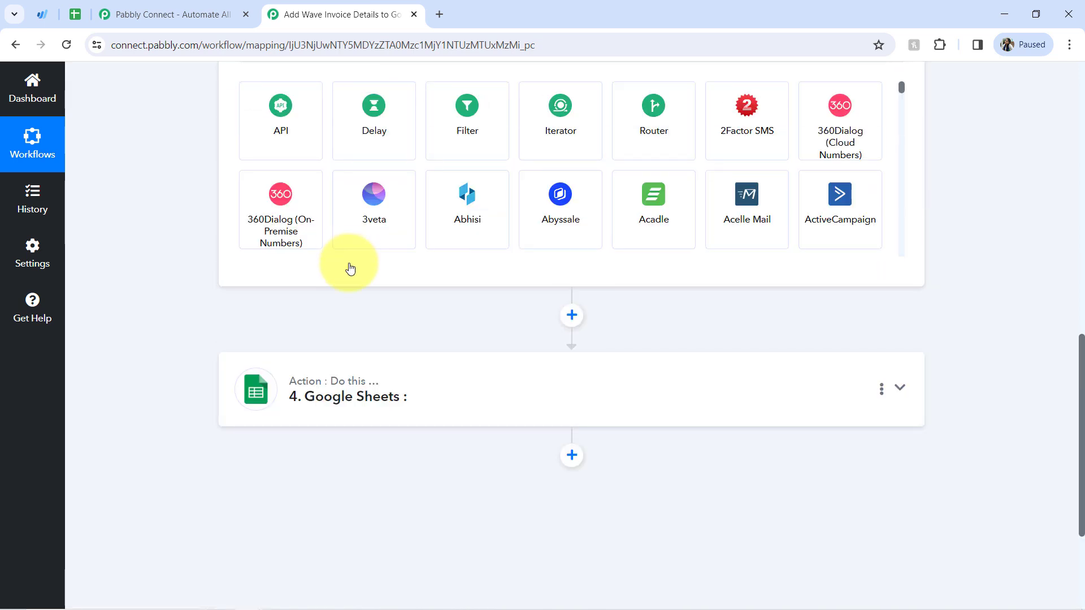
click(298, 325)
text(t)
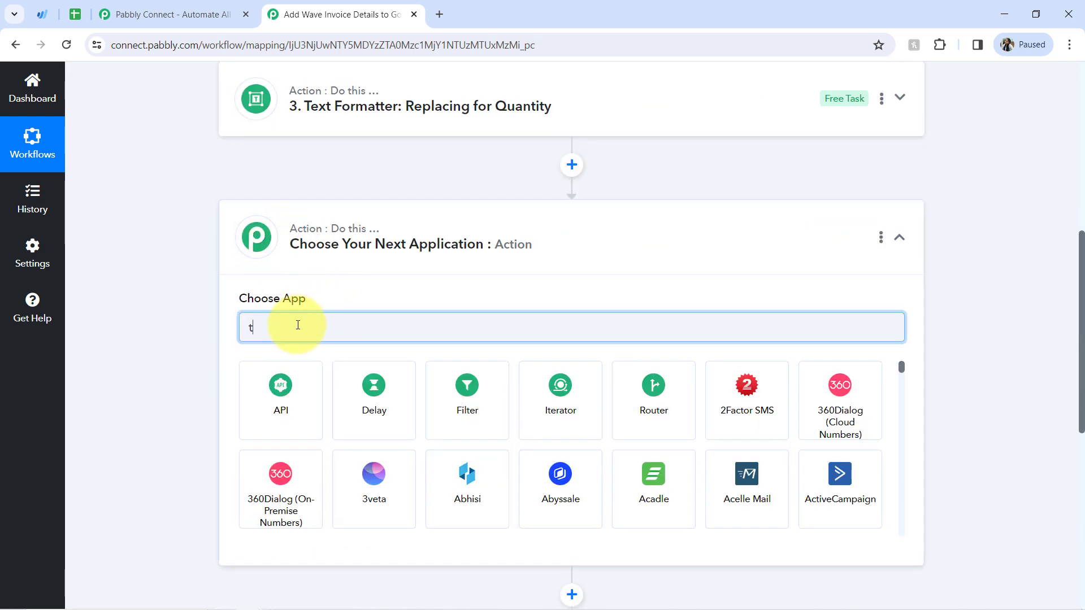
text(ex)
click(454, 397)
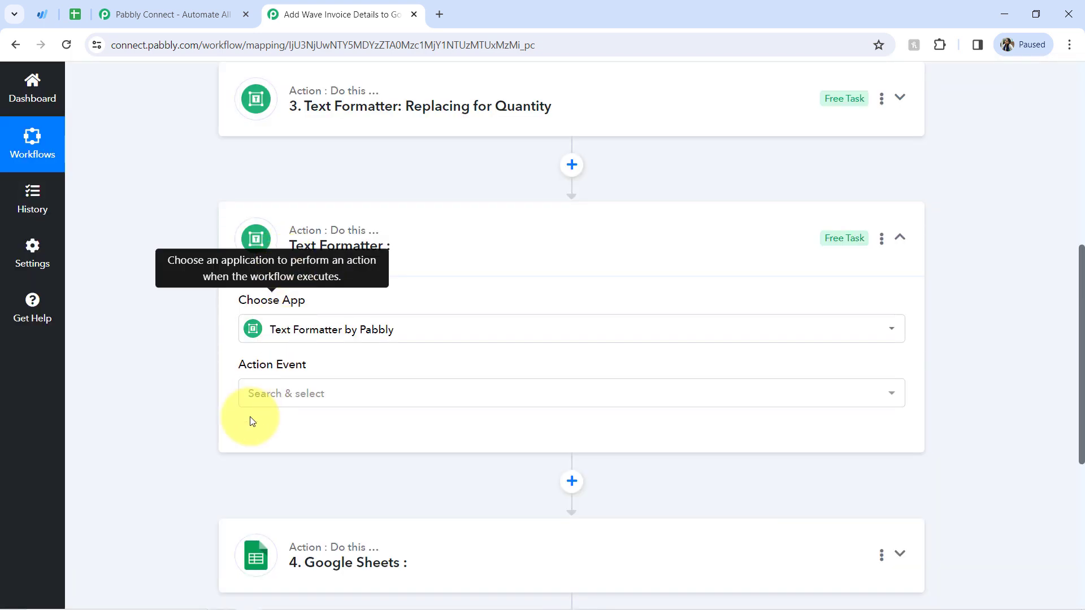
click(270, 398)
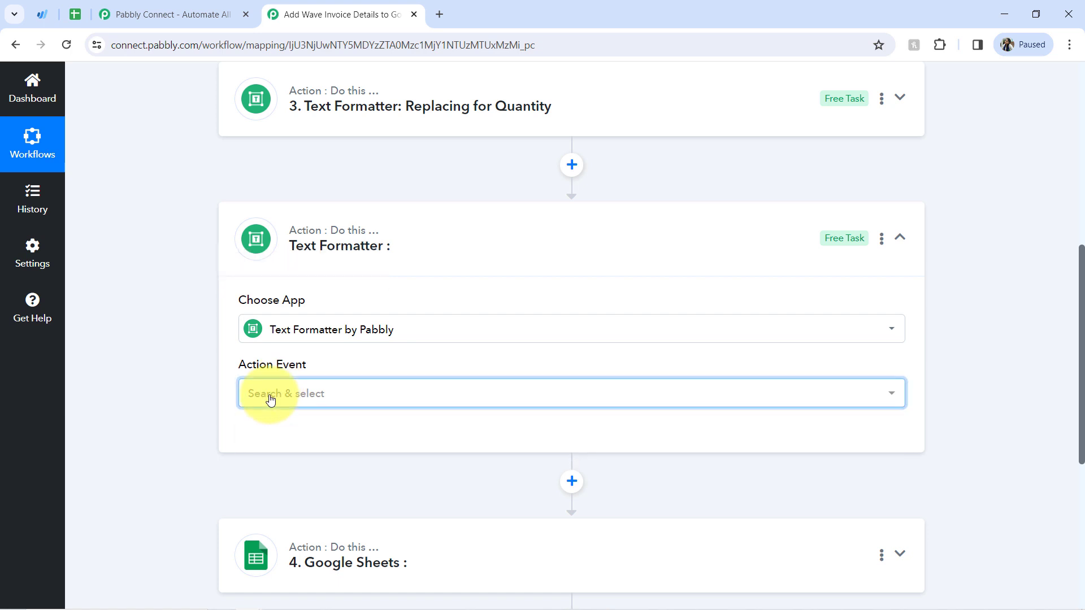
click(291, 254)
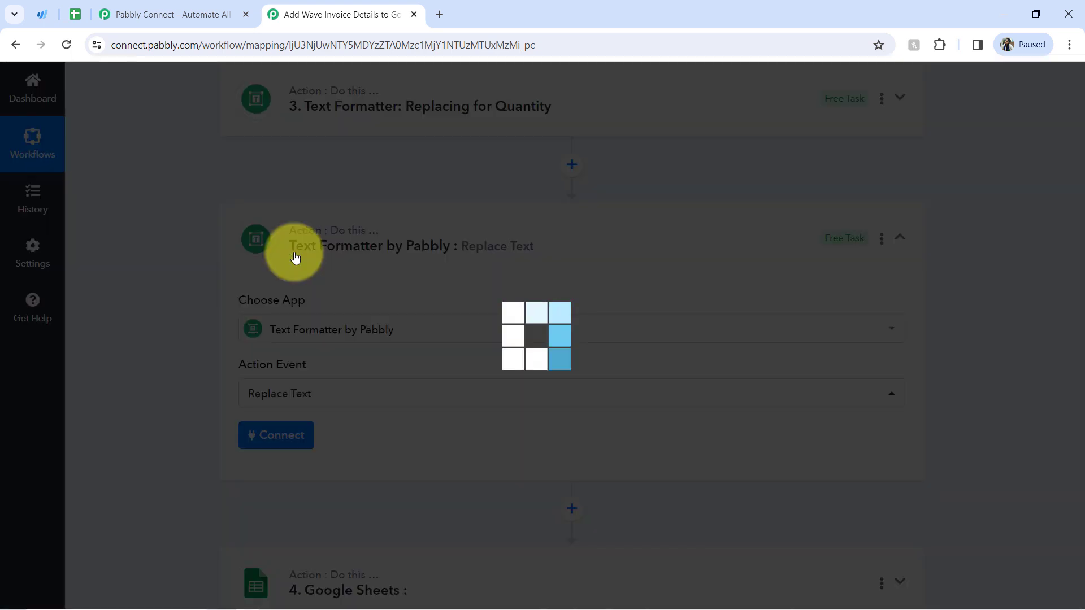
click(274, 436)
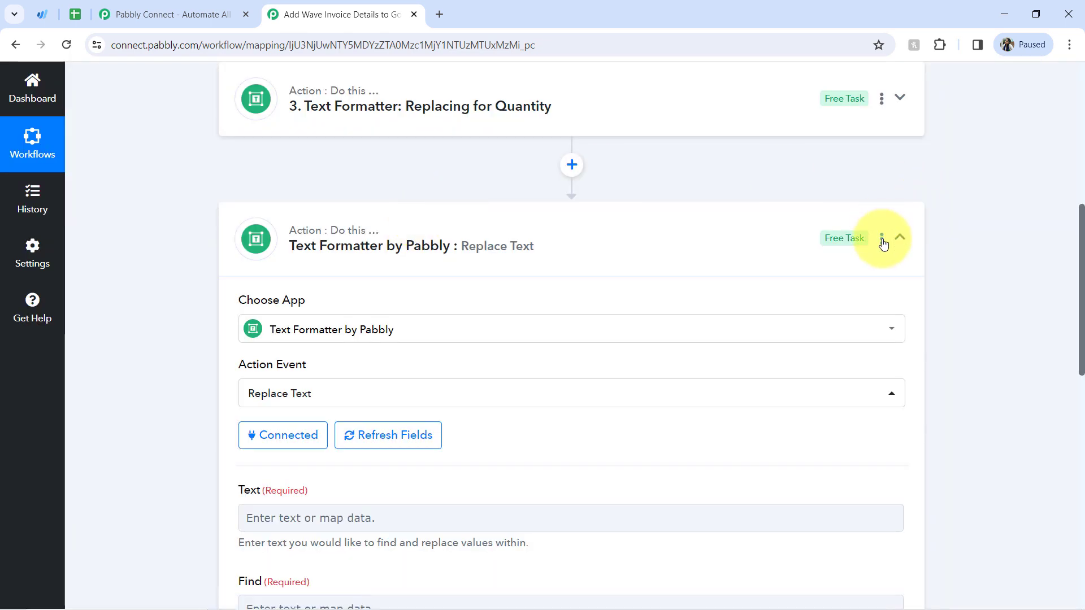
Rename the new Replace Text step as "Text Formatter - Re0lace for Price".
click(882, 239)
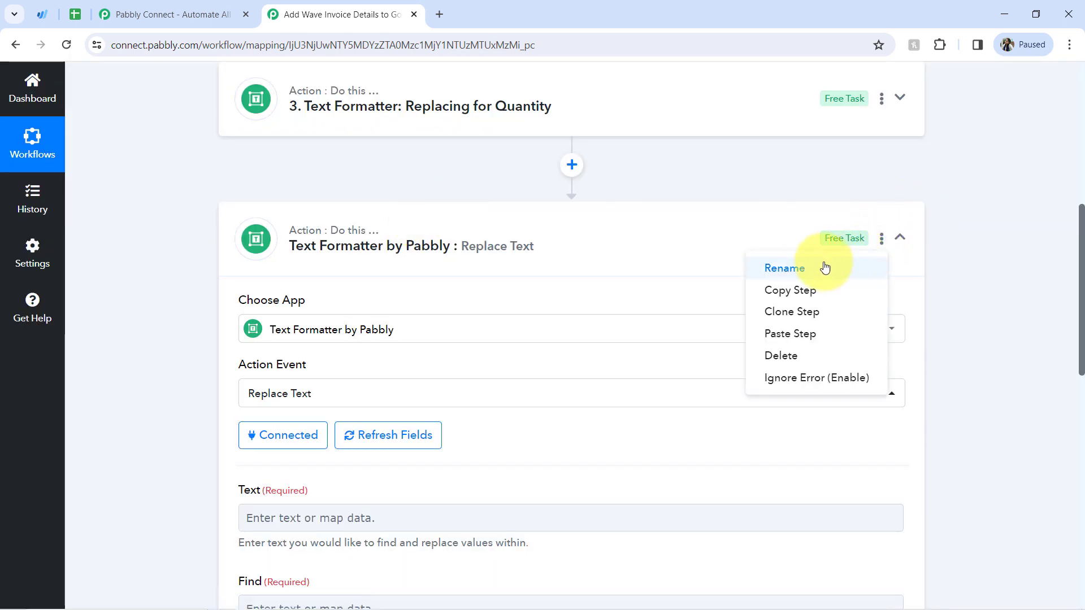
click(822, 267)
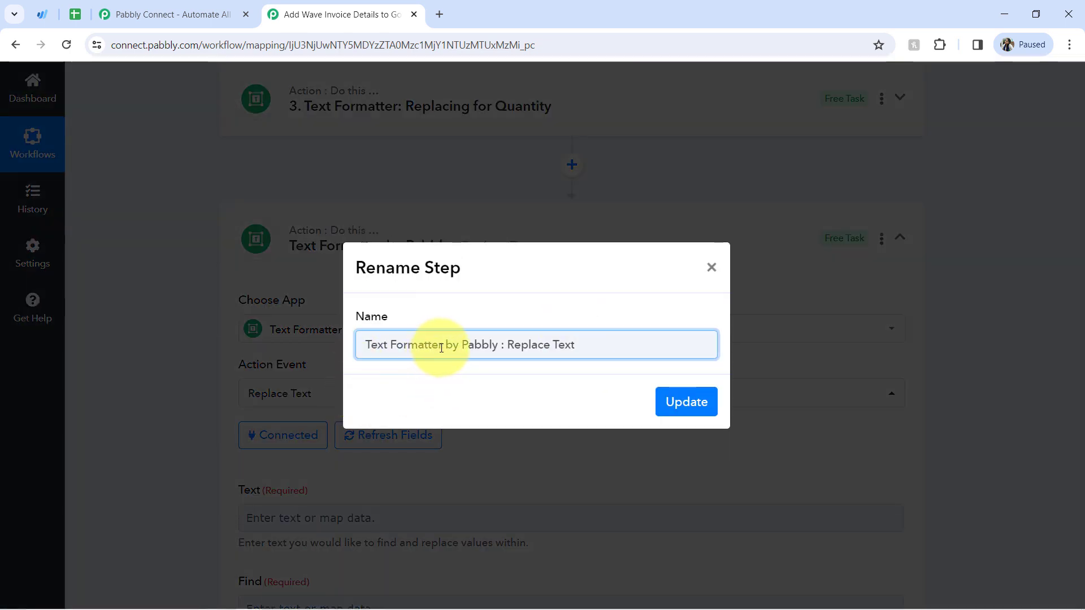
drag(441, 348, 581, 341)
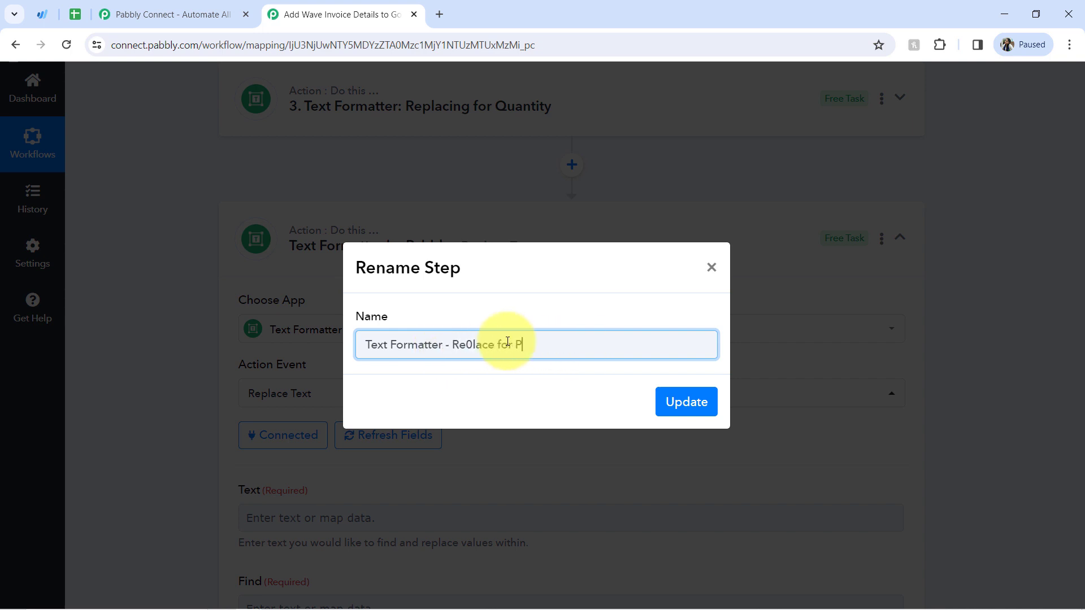
text(- Re0lace for Price)
key(Return)
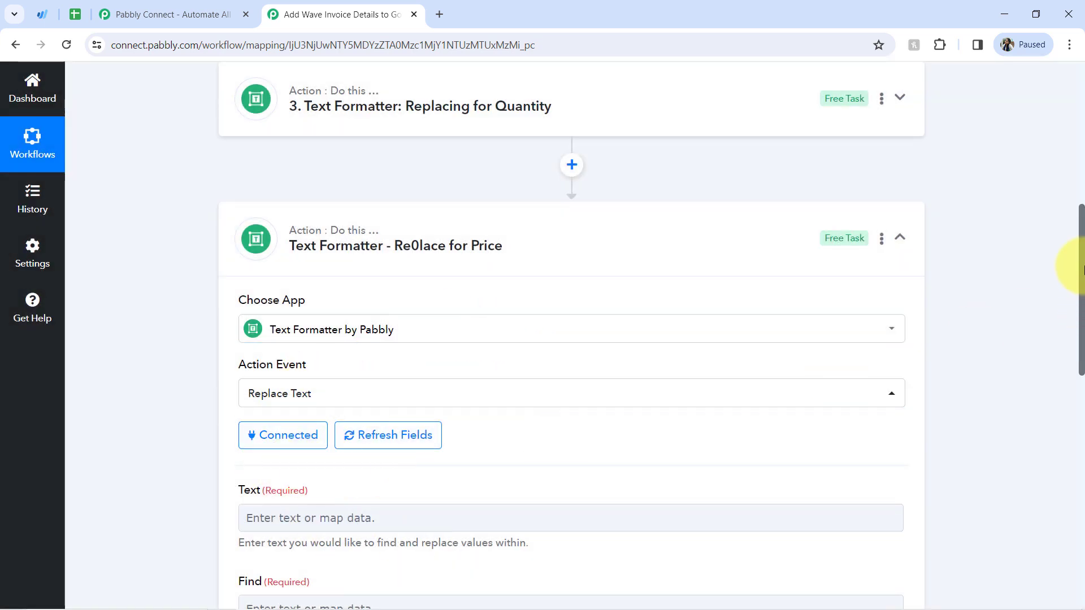
Map the Price value from the Line Itemizer response as the text of the price Replace Text step.
drag(1082, 270, 1080, 344)
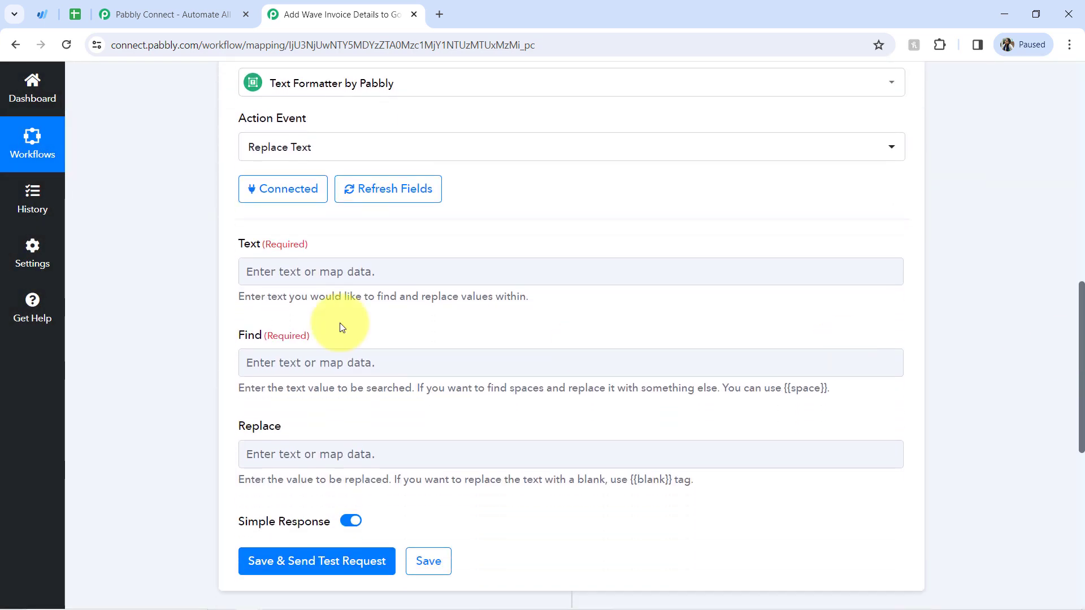
click(322, 271)
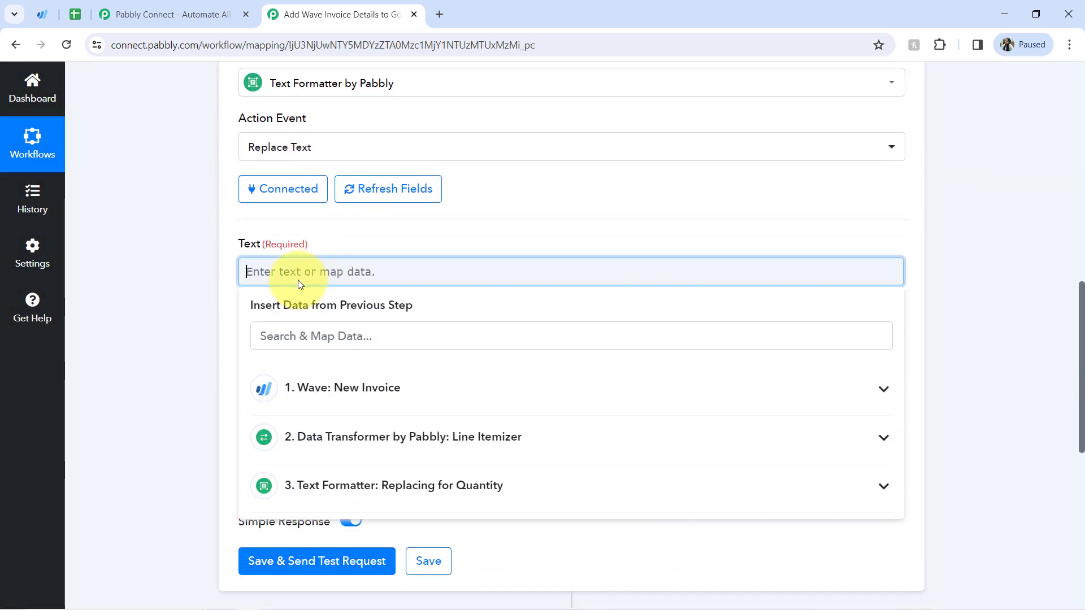
click(315, 447)
drag(900, 399, 695, 441)
click(300, 495)
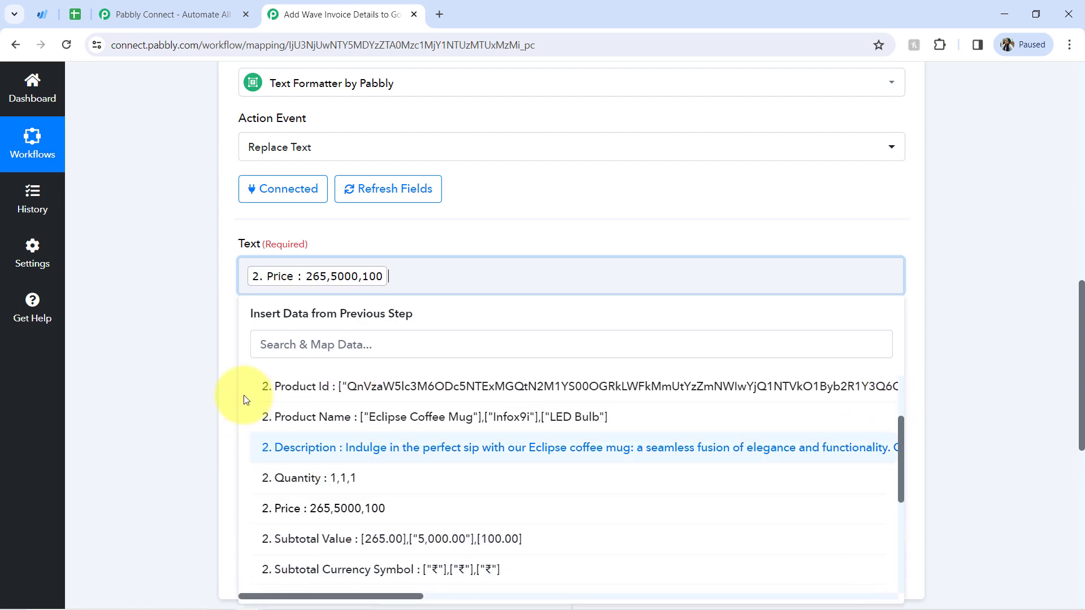
click(209, 364)
Set the price formatter to find a comma "," and replace it with "\n".
click(302, 370)
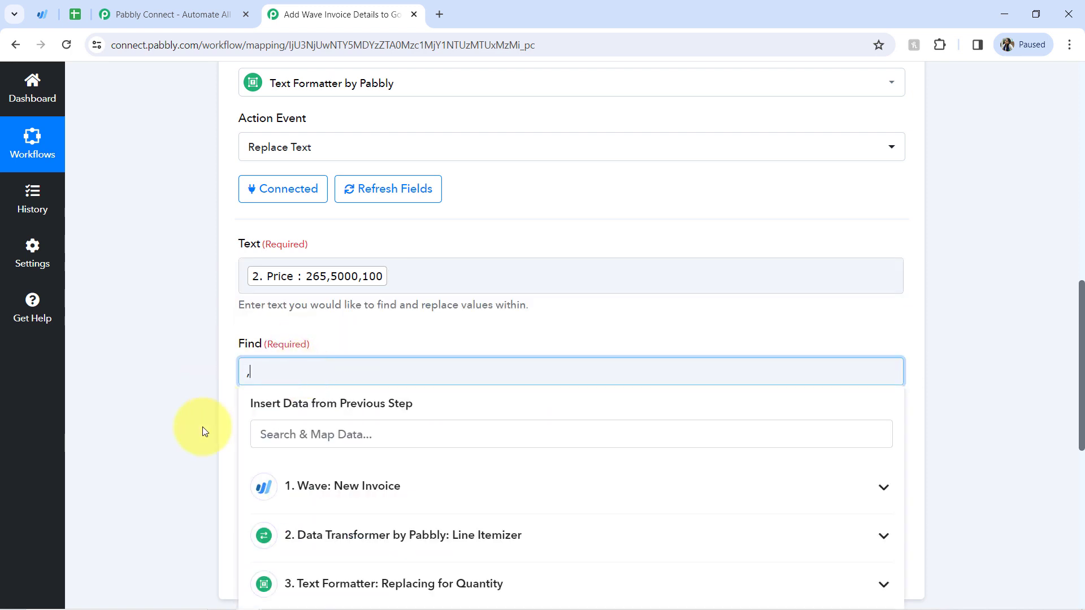
click(145, 452)
click(244, 465)
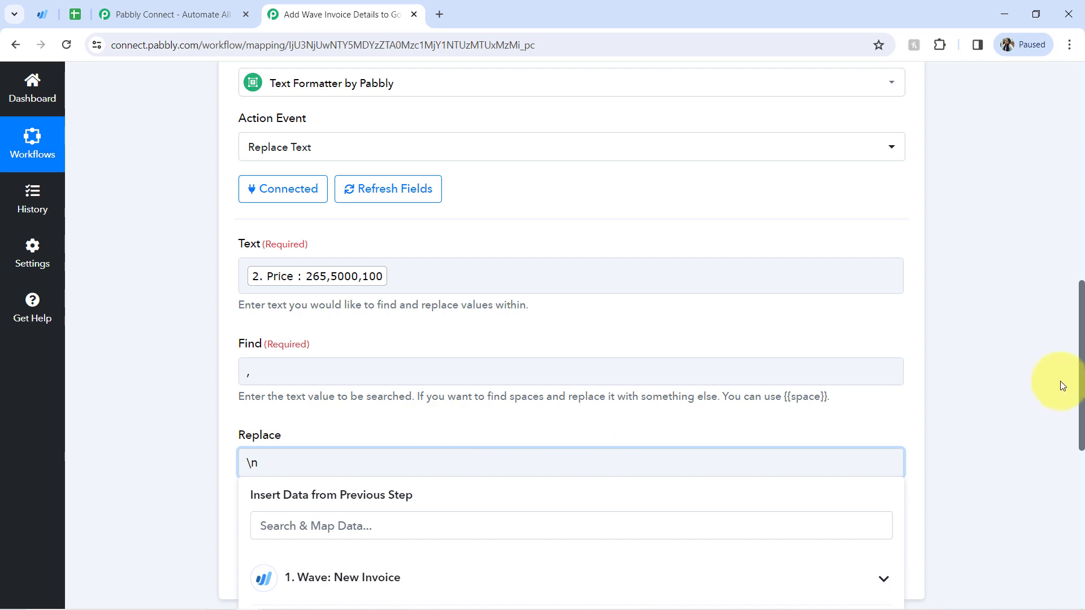
drag(1082, 368, 1071, 437)
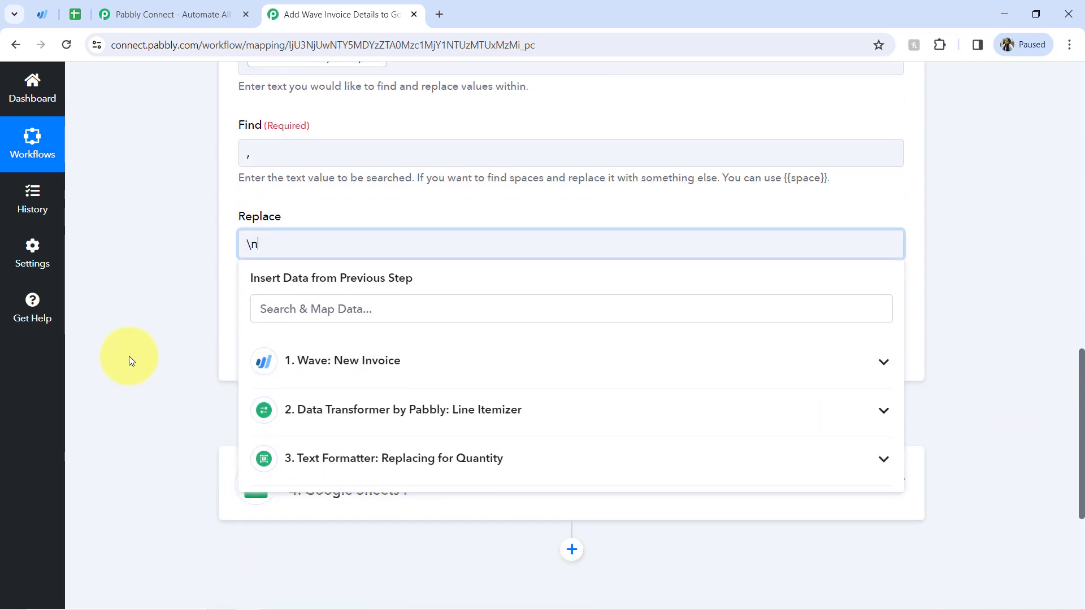
text(\n)
click(129, 360)
Save the price formatter, send a test request, and check how the Result value lays out the prices.
click(324, 353)
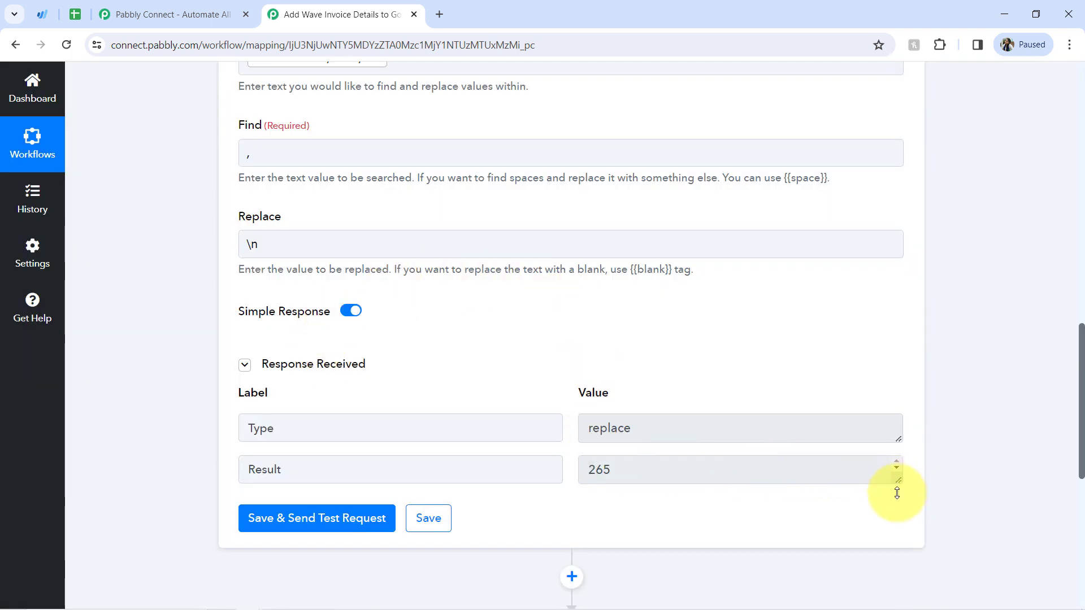
drag(896, 493, 897, 546)
drag(613, 506, 598, 469)
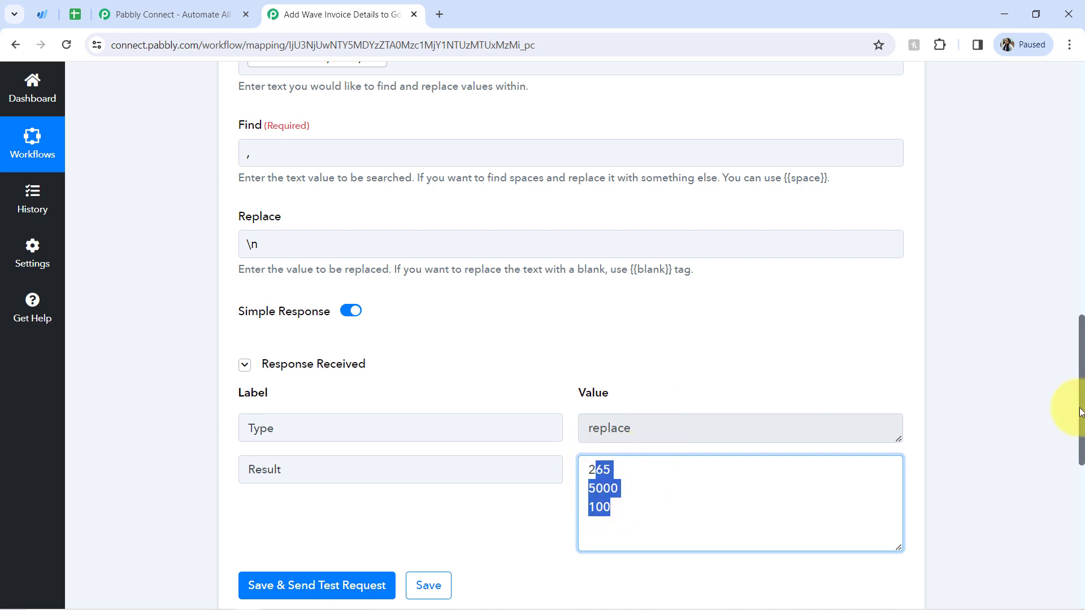
drag(1081, 411, 1056, 334)
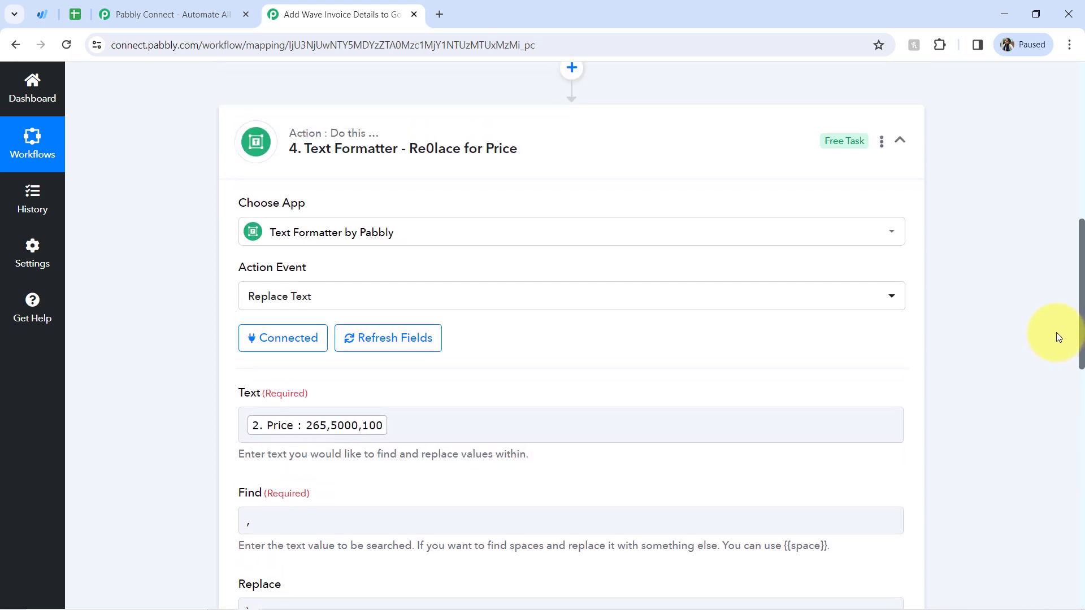
Collapse the price formatter step and correct its name to "Text Formatter - Replace for Price".
click(378, 126)
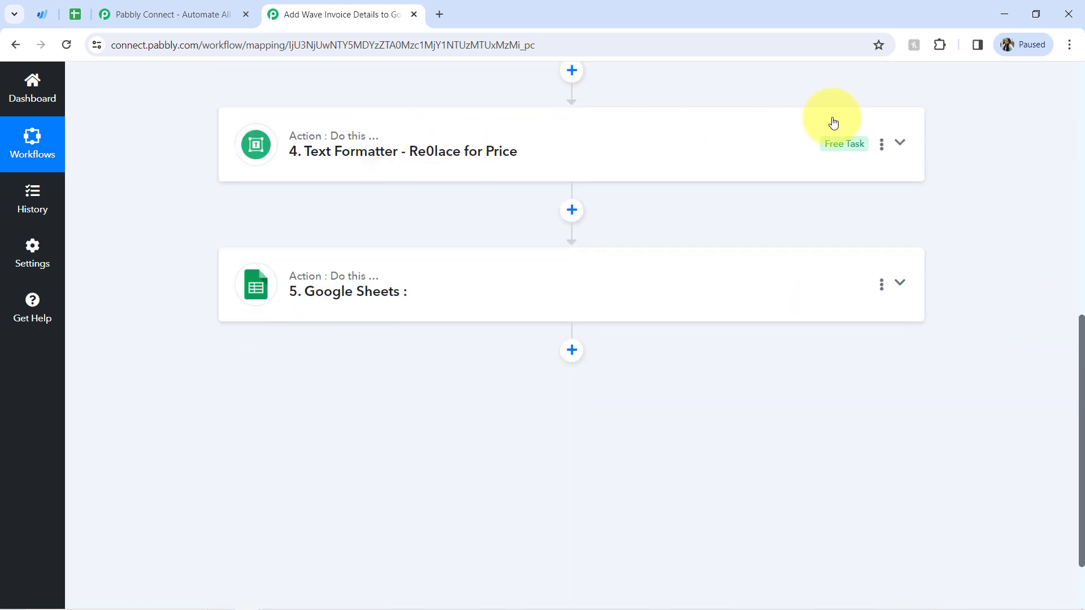
click(882, 144)
click(784, 174)
click(558, 346)
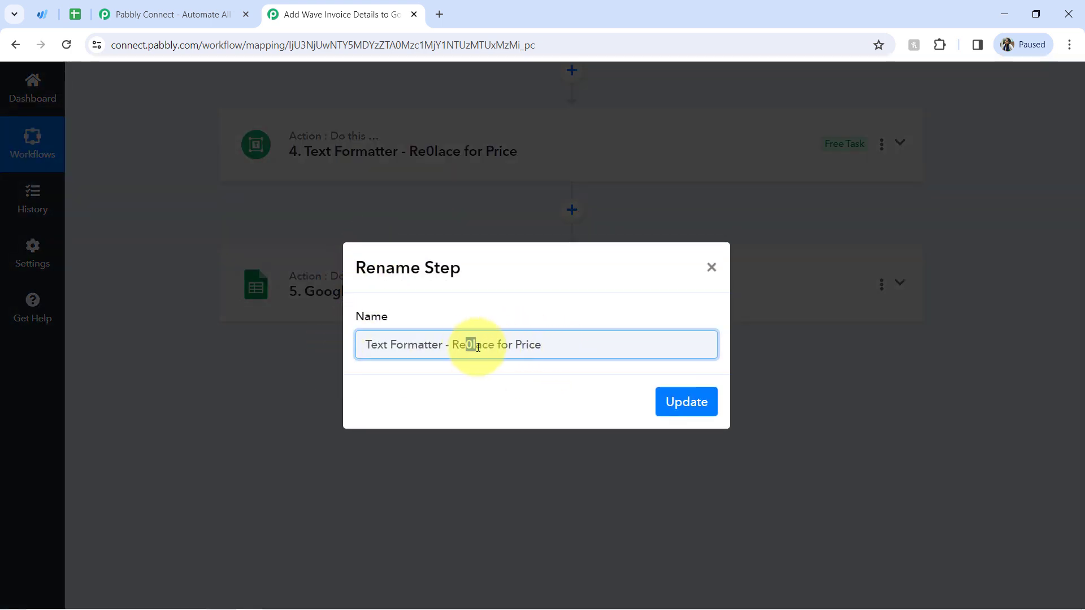
text(p)
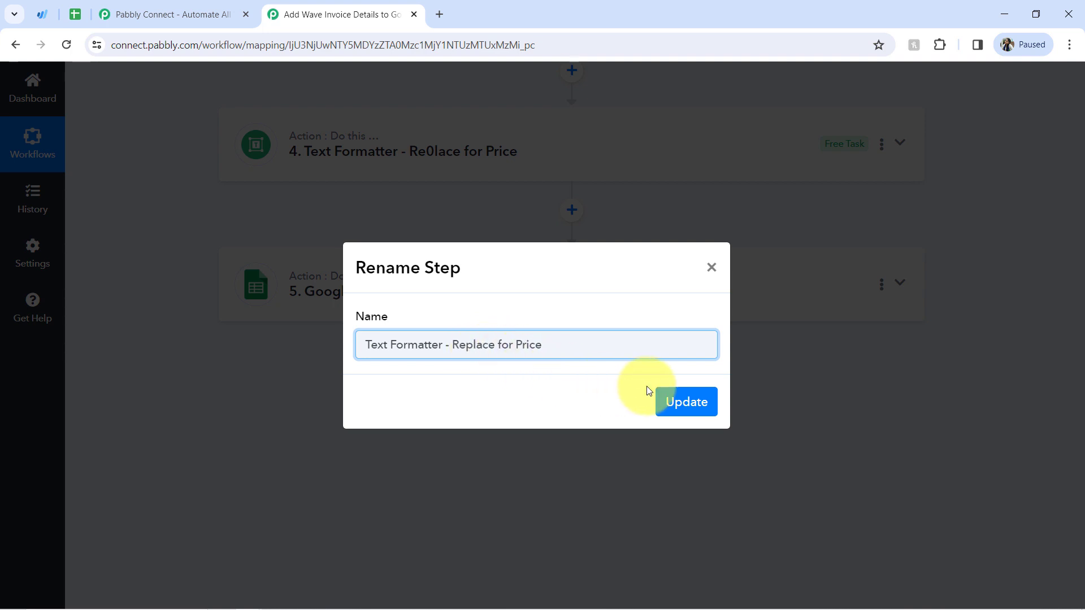
click(668, 405)
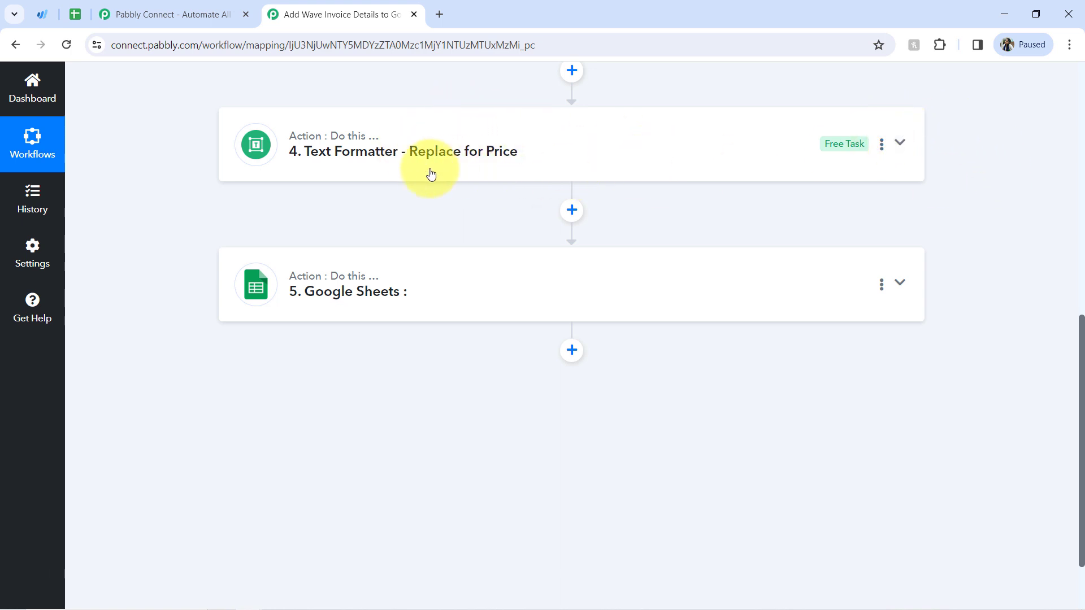
Copy the "Text Formatter - Replace for Price" step and paste the copy directly below it.
click(883, 146)
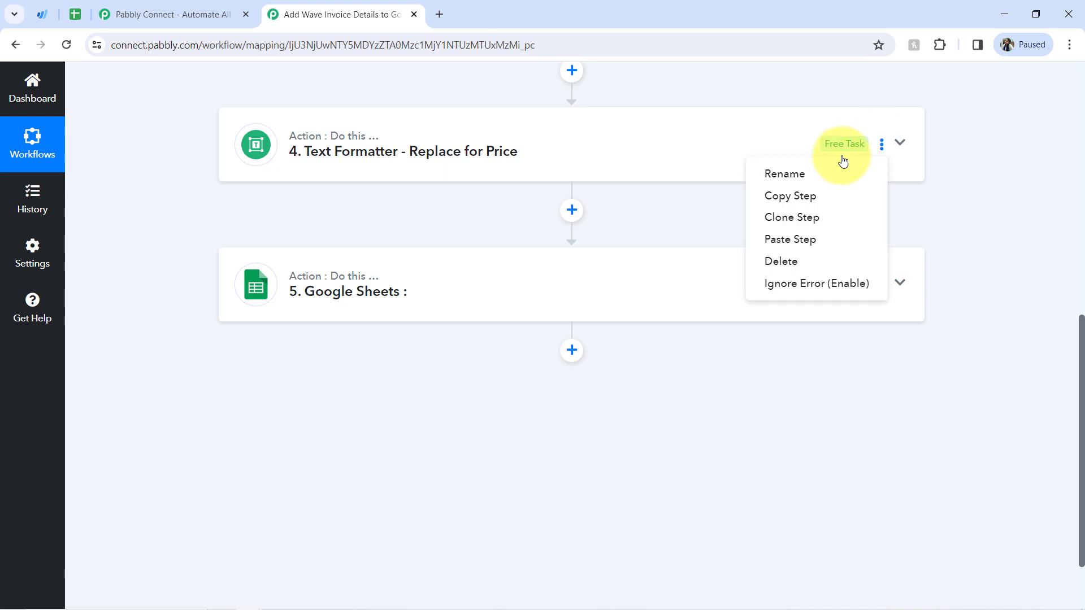
click(787, 202)
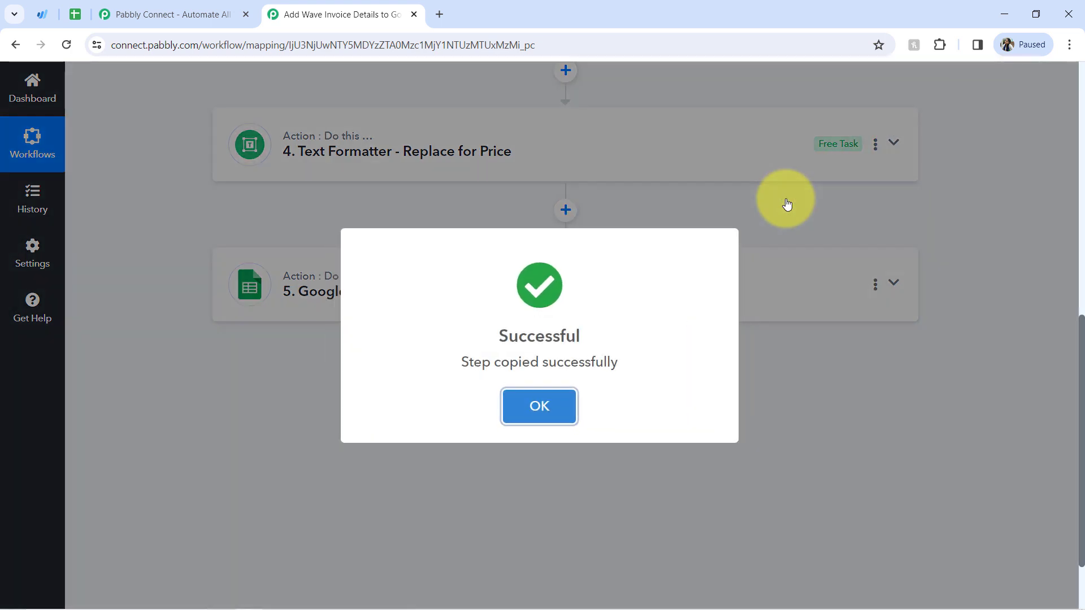
click(500, 415)
click(880, 150)
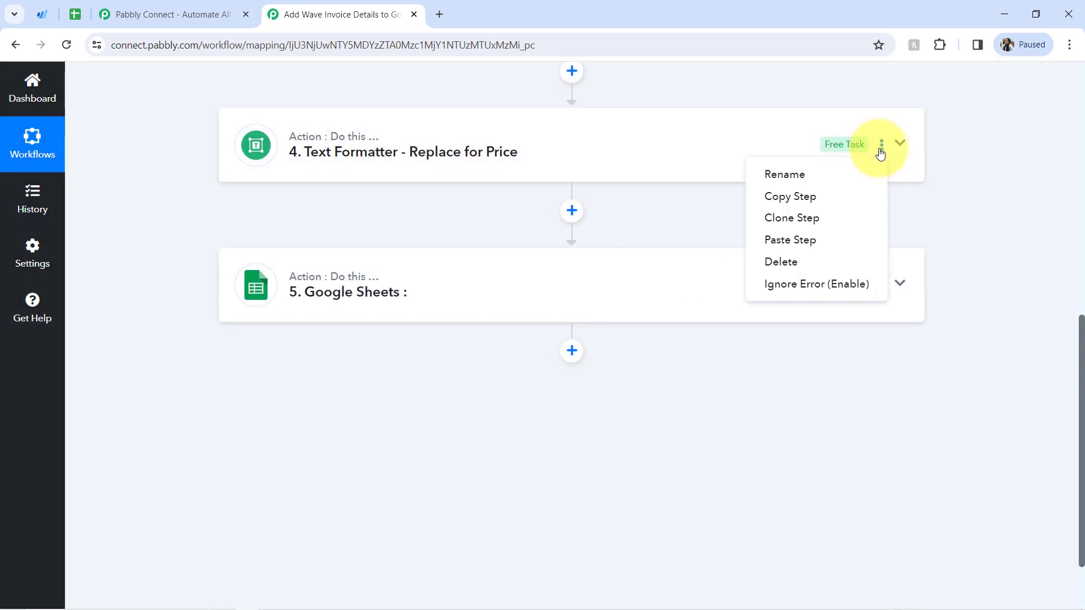
click(778, 239)
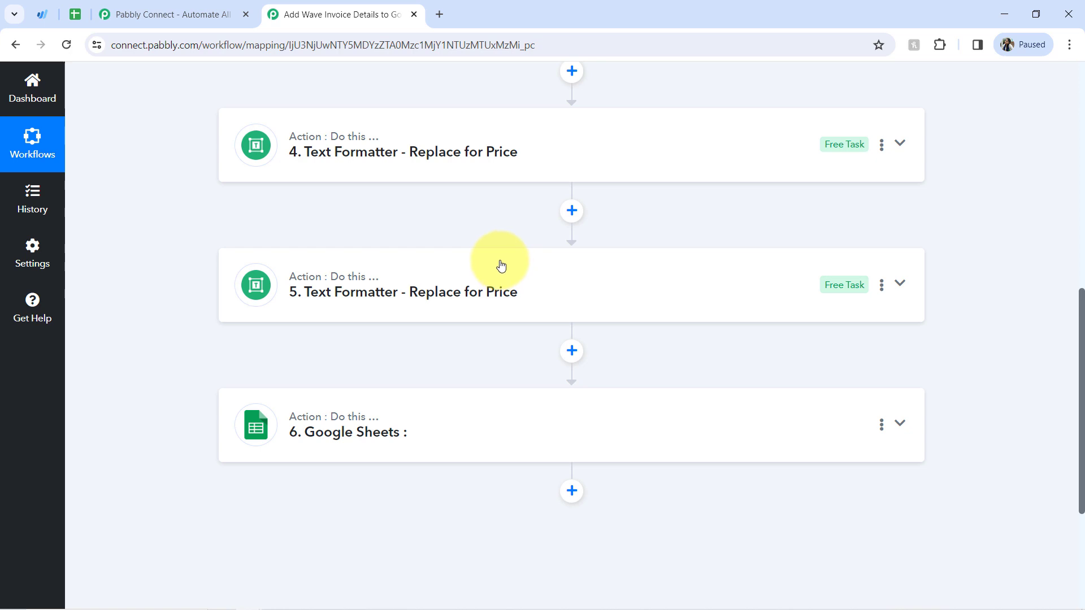
click(474, 289)
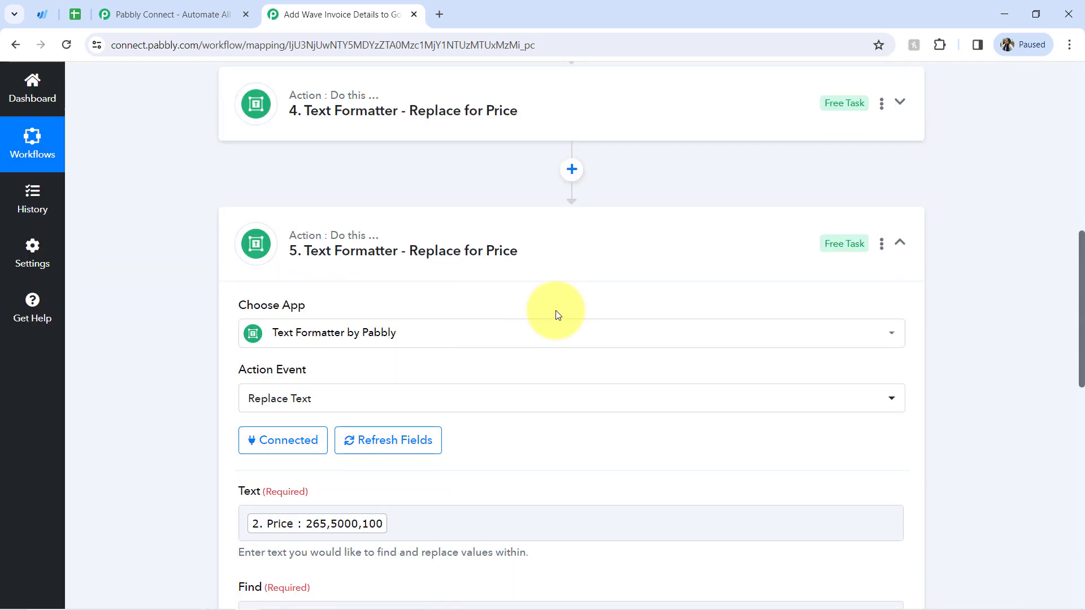
mouse_move(1080, 276)
mouse_down()
mouse_move(1081, 362)
mouse_move(1082, 270)
mouse_up()
click(880, 249)
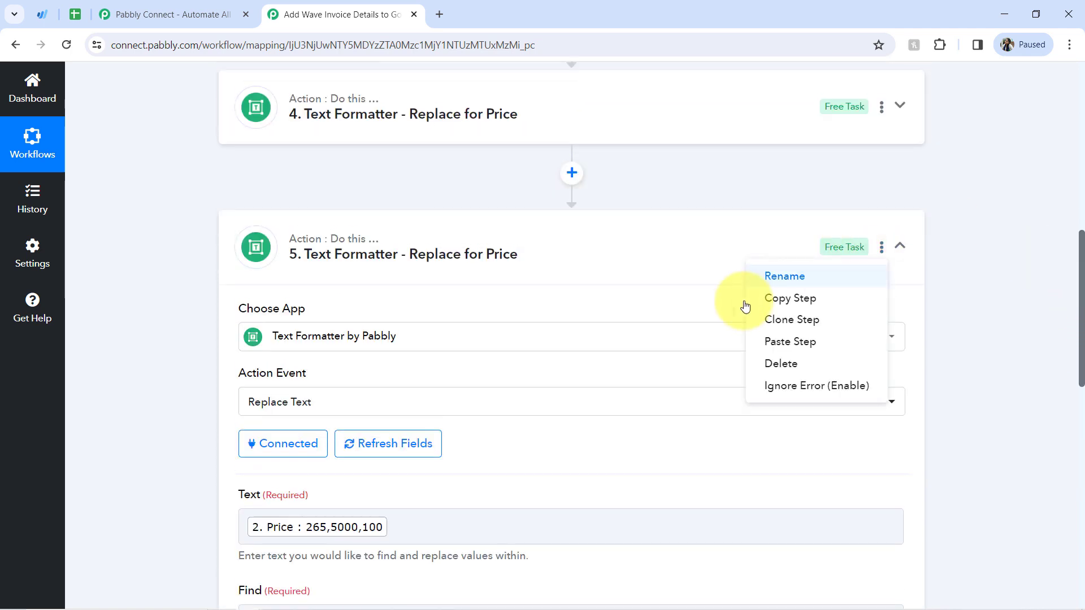
click(779, 275)
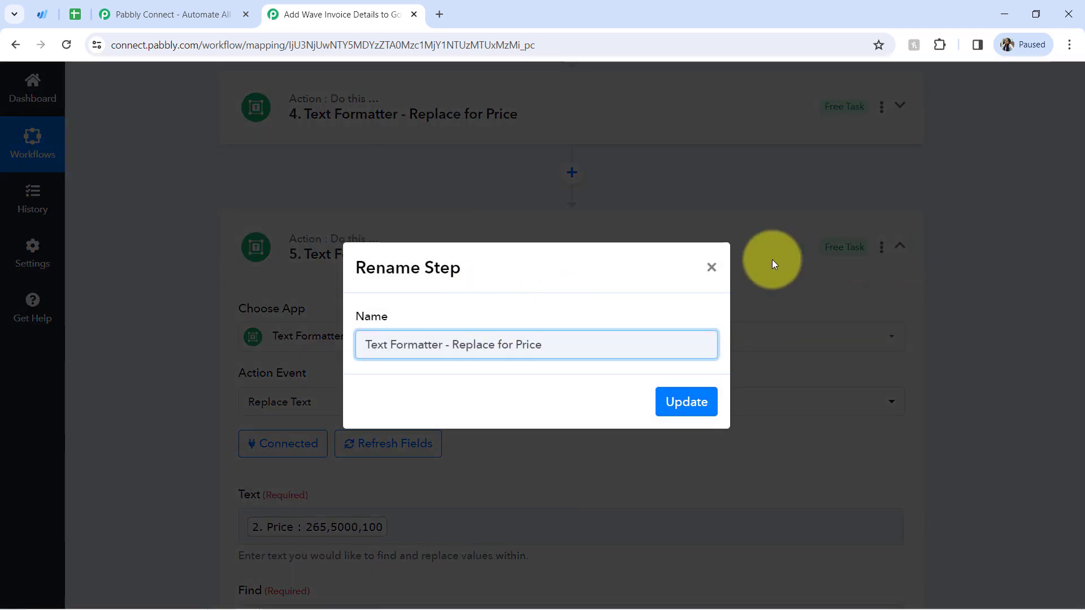
click(712, 267)
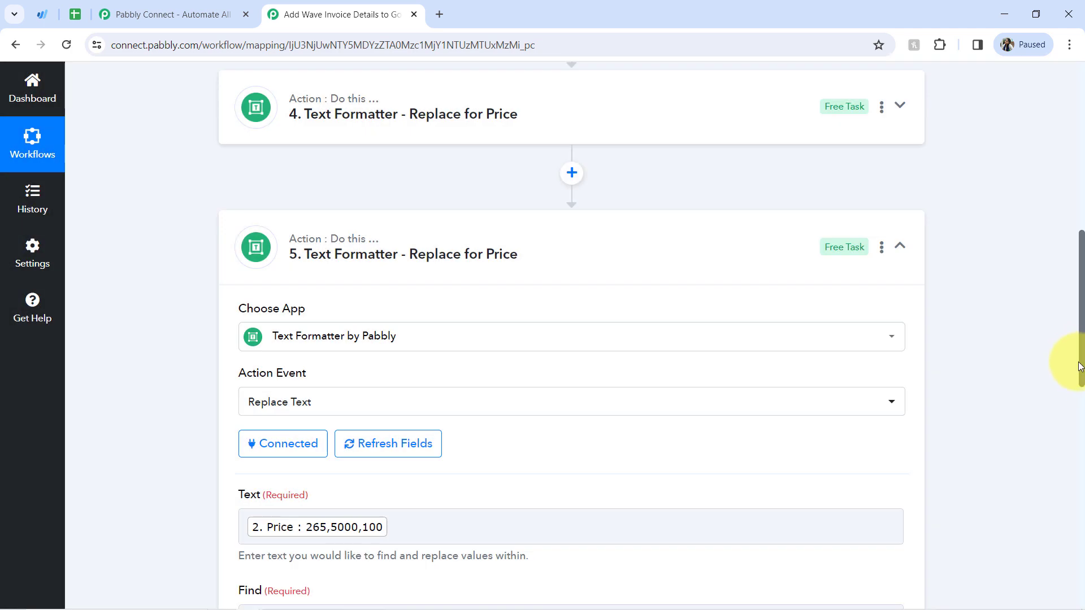
Review the Line Itemizer response, examining the Quantity, Price, Total Value and Product Name entries for another value to reformat.
drag(1081, 356, 1071, 263)
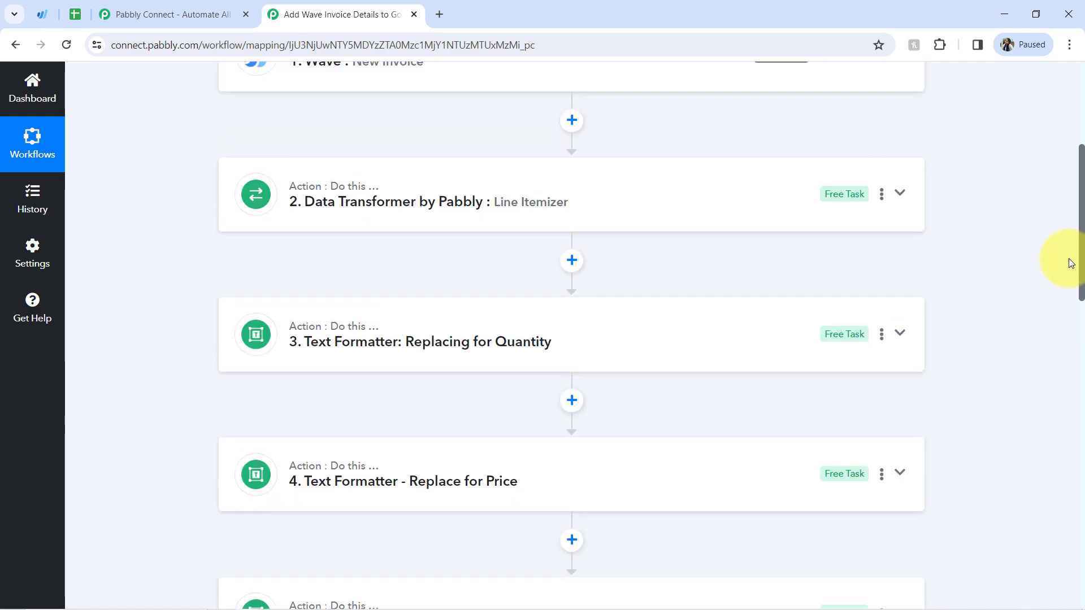
click(508, 216)
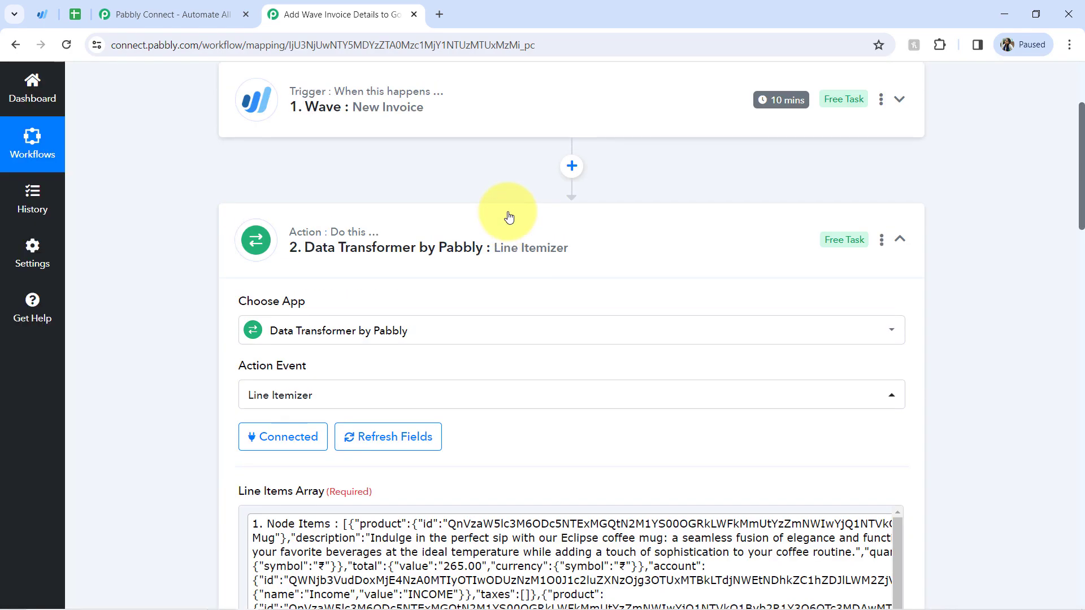
drag(1081, 206, 1059, 387)
drag(624, 274, 581, 276)
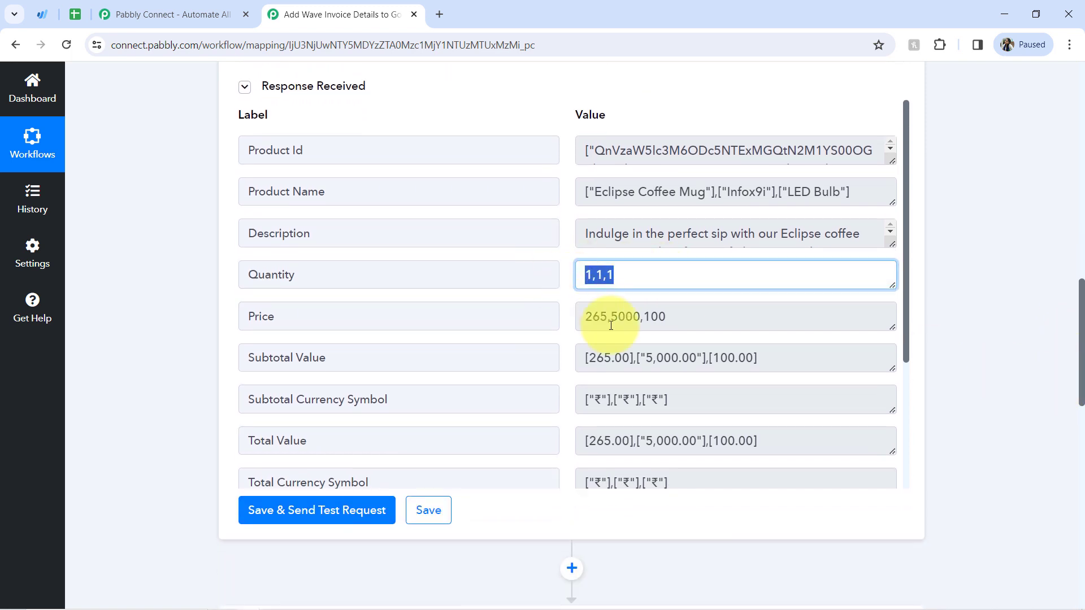
drag(610, 322, 592, 320)
drag(904, 232, 891, 315)
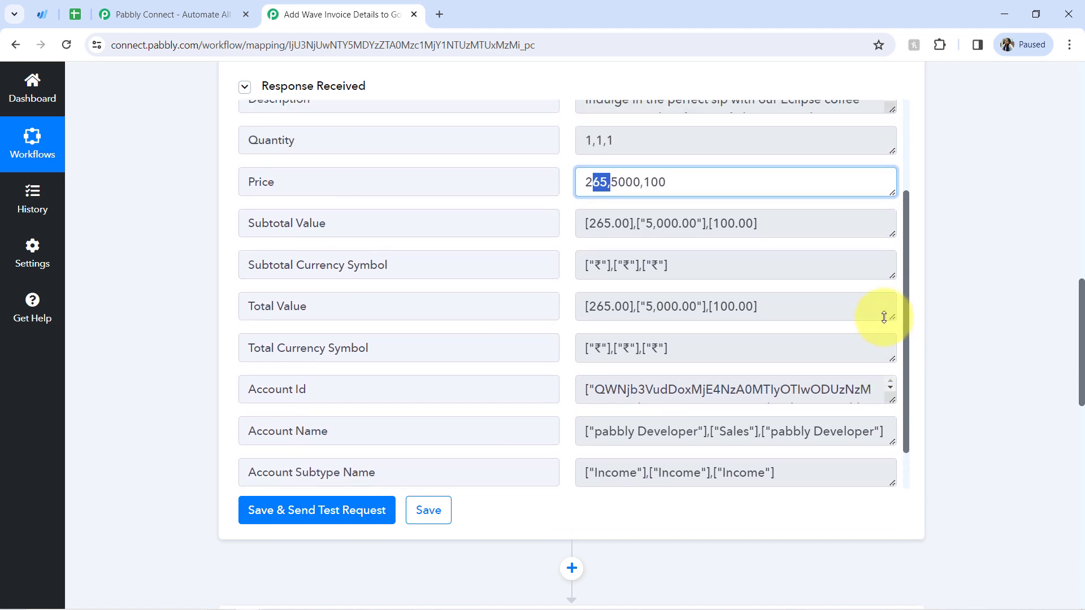
drag(617, 305, 730, 306)
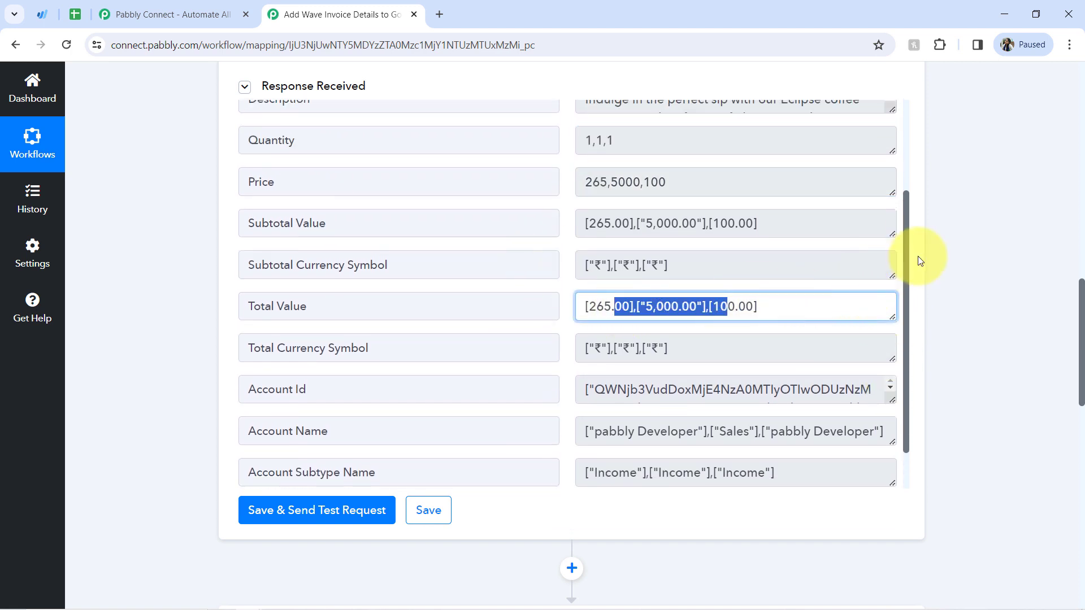
drag(907, 255, 906, 317)
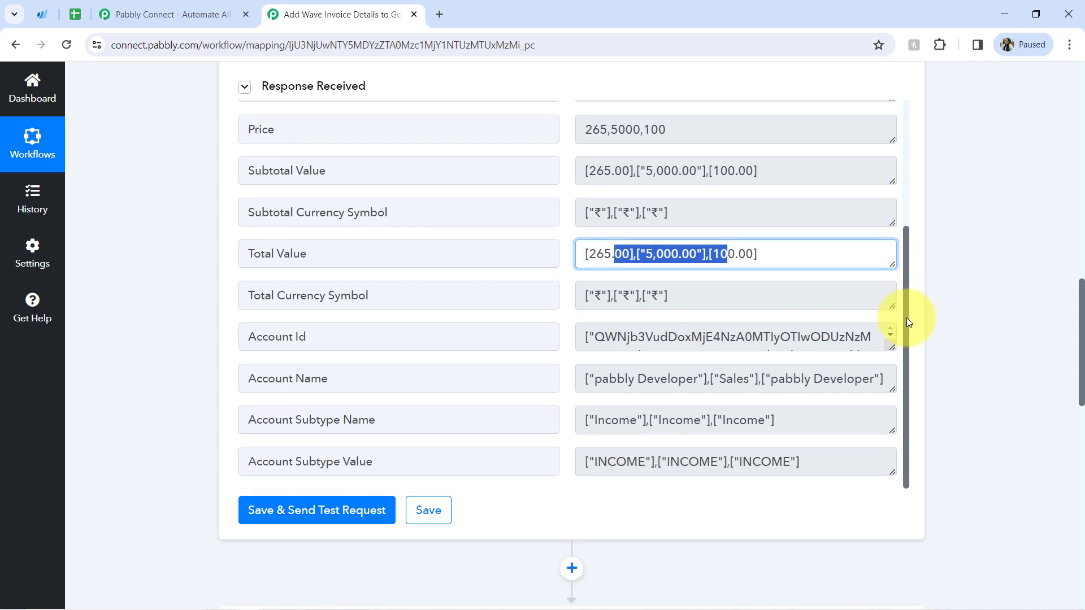
drag(897, 260, 887, 127)
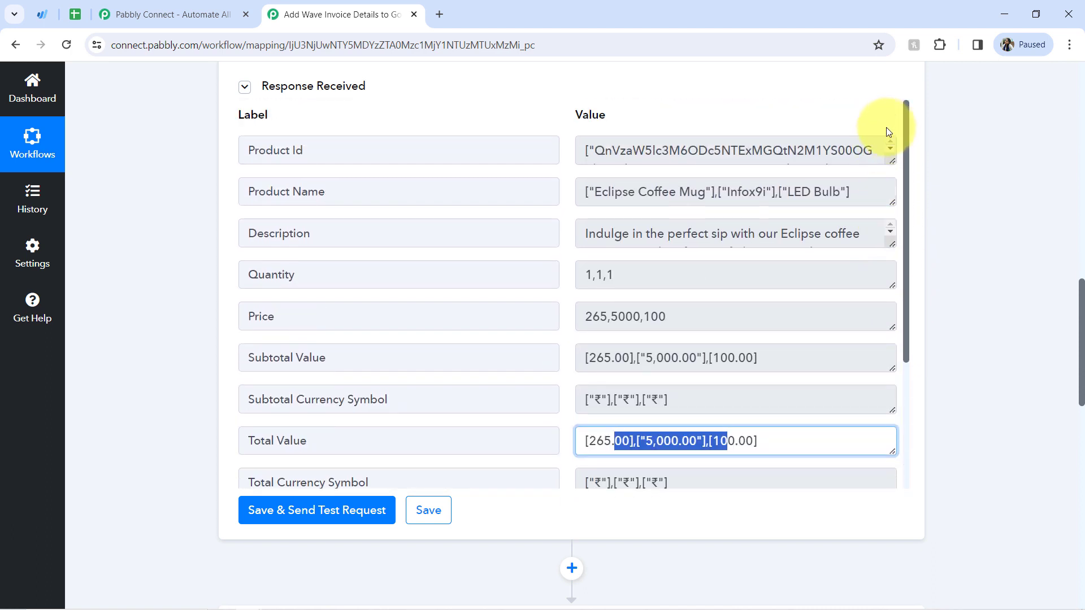
drag(721, 192, 777, 201)
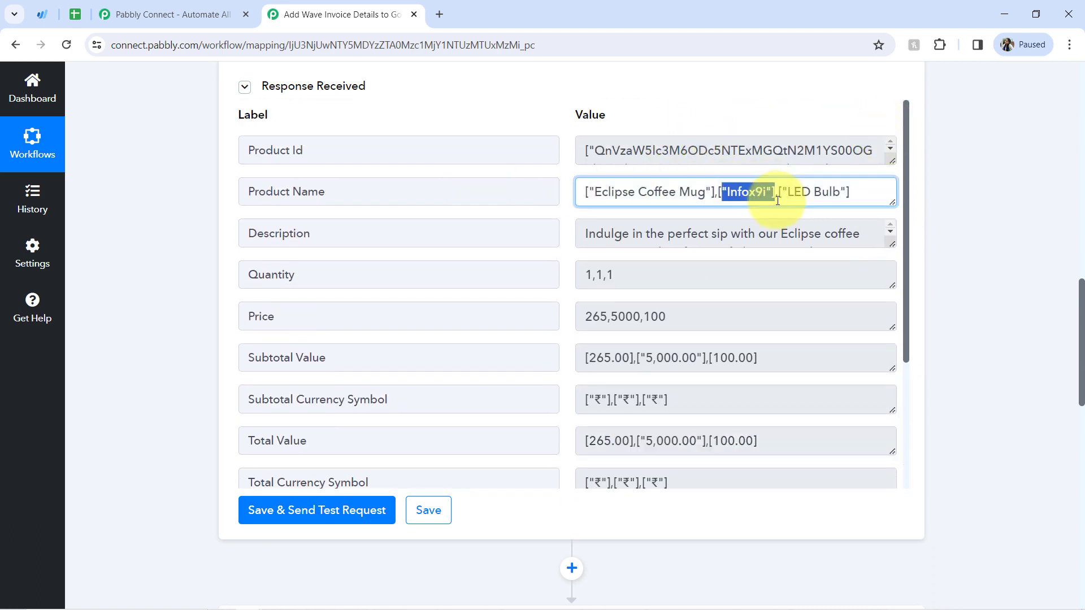
Rename the pasted formatter, step 5, as "Text Formatter - Replace for Product Name".
drag(1081, 310, 1066, 476)
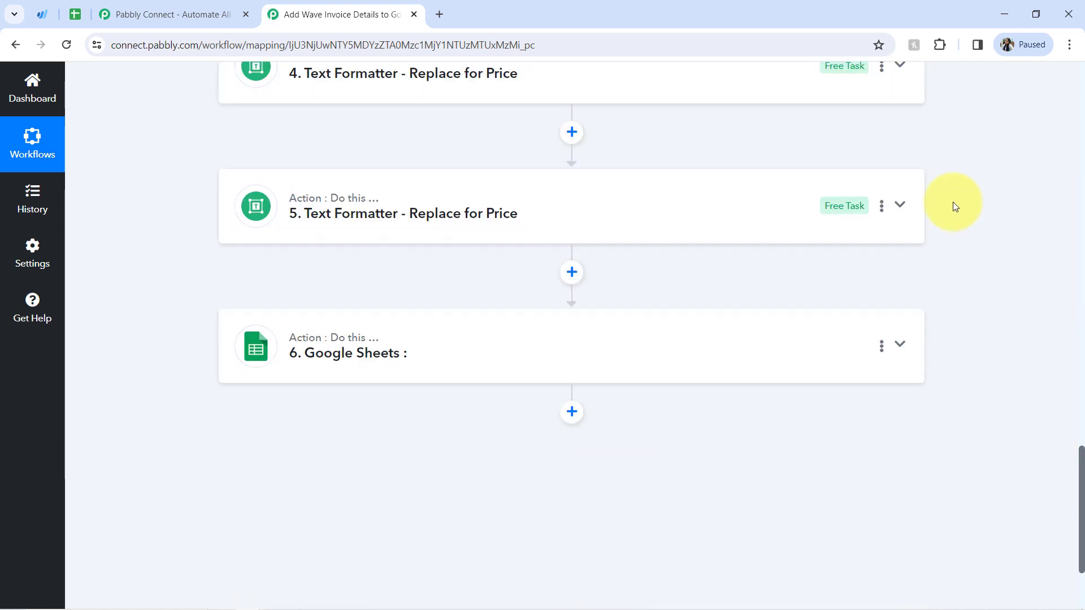
click(881, 205)
click(788, 236)
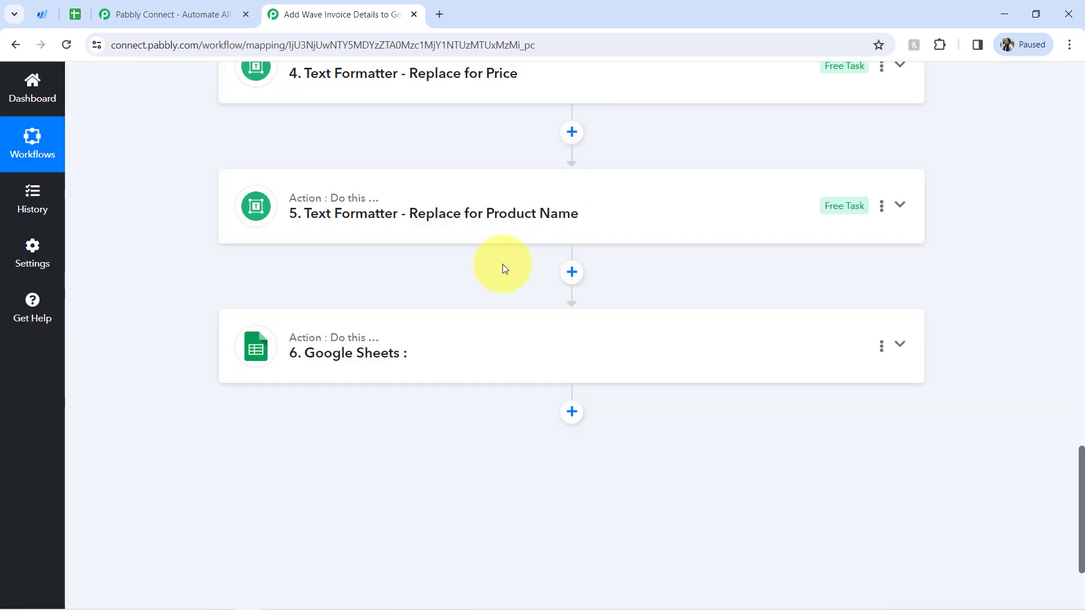
Open step 5, keep the Replace Text action event, and map its Text to Product Name from the Line Itemizer response.
click(438, 229)
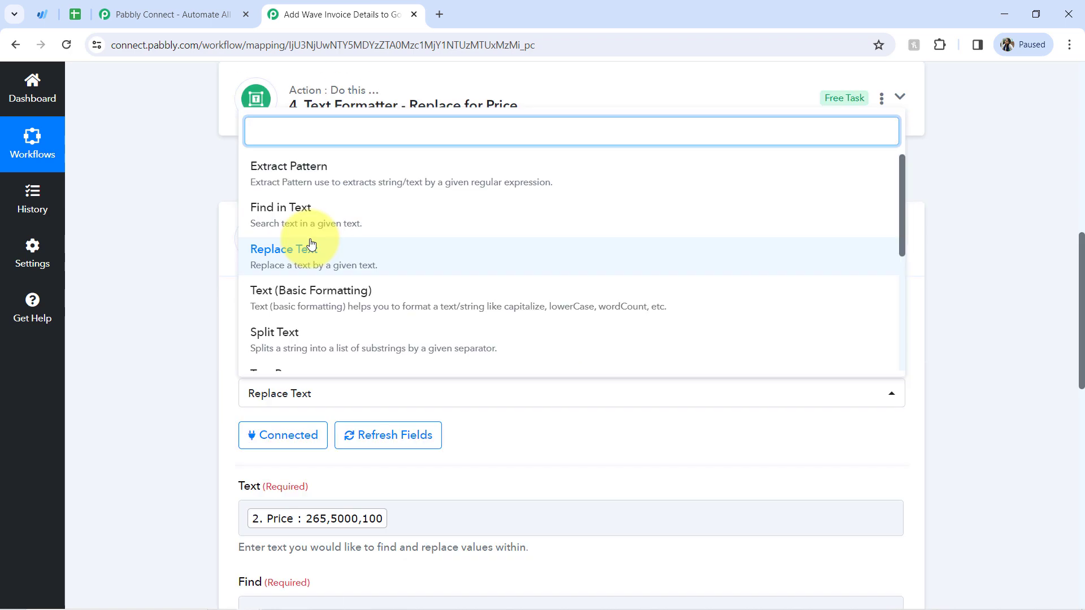
click(305, 244)
scroll(1082, 273, down, 4)
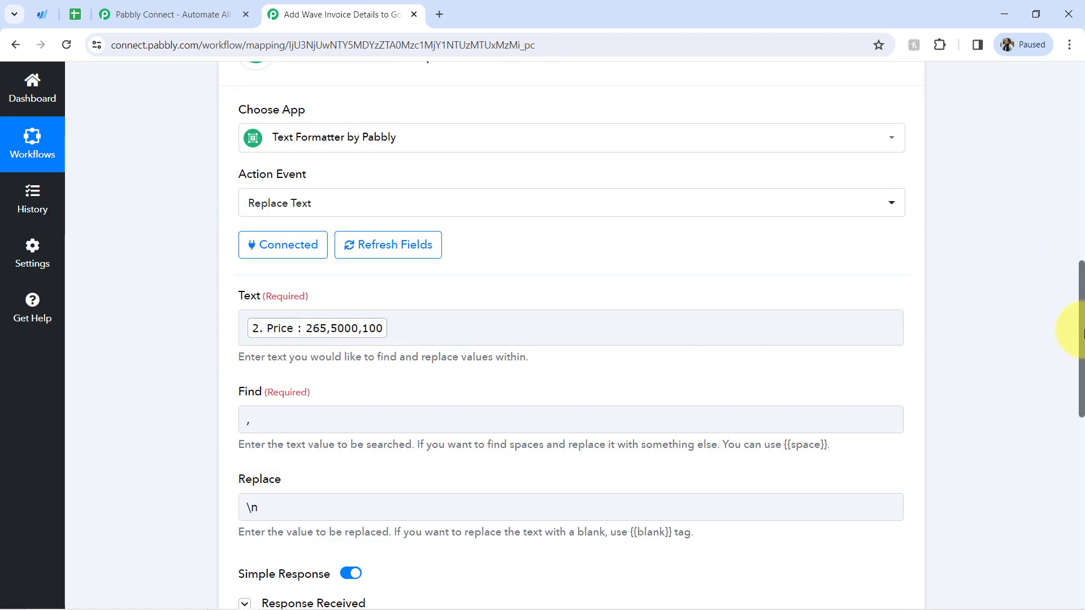
click(426, 276)
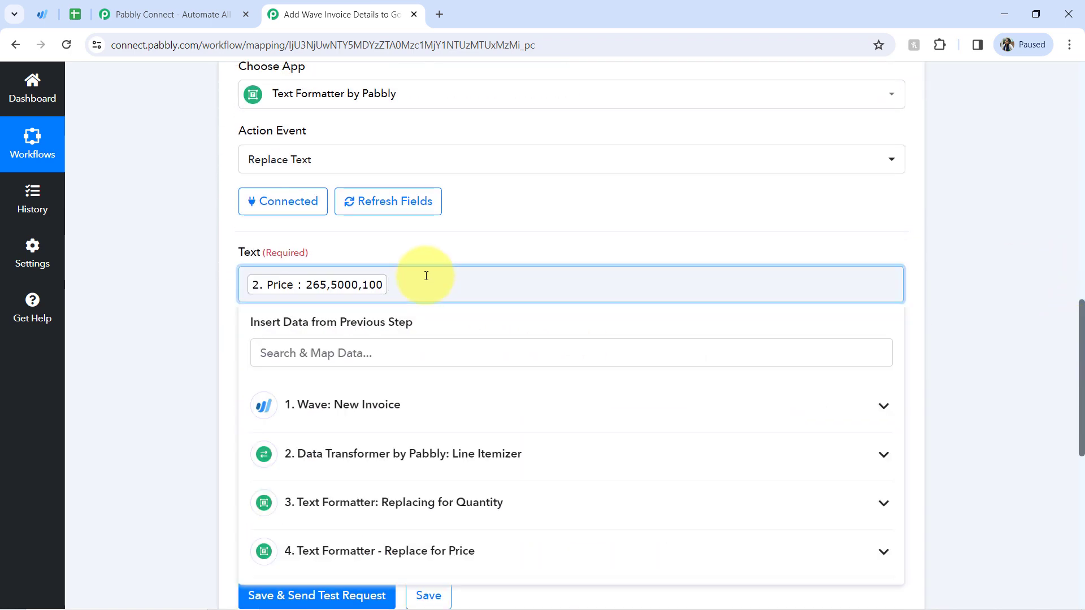
key(BackSpace)
click(354, 445)
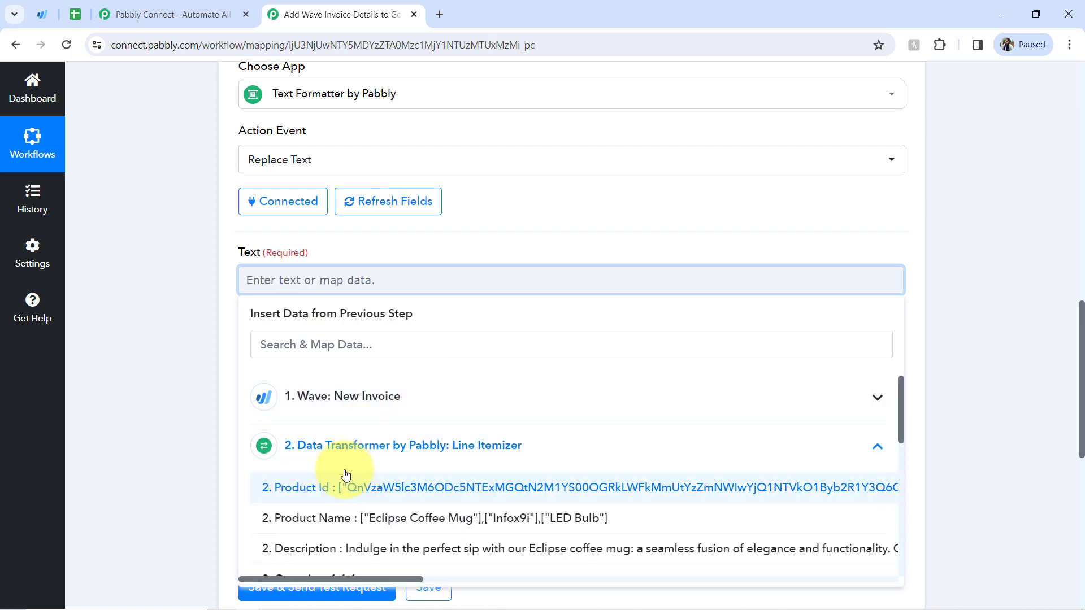
click(373, 519)
click(218, 389)
Send a test request for the product name replacement with a comma as the Find text and examine the full result.
click(273, 375)
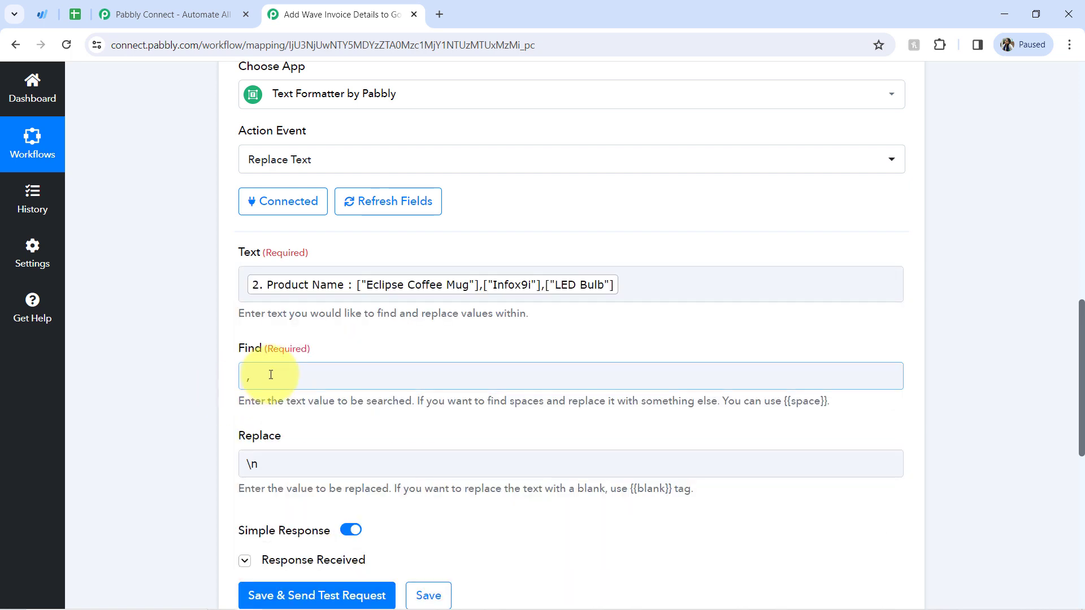
text(,)
scroll(1082, 378, down, 5)
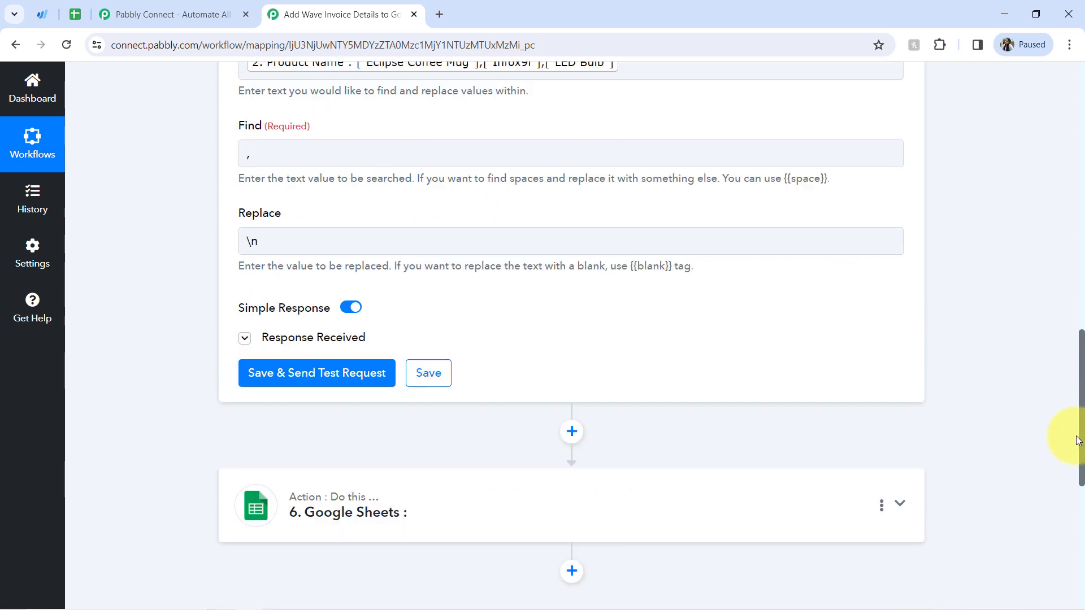
click(251, 284)
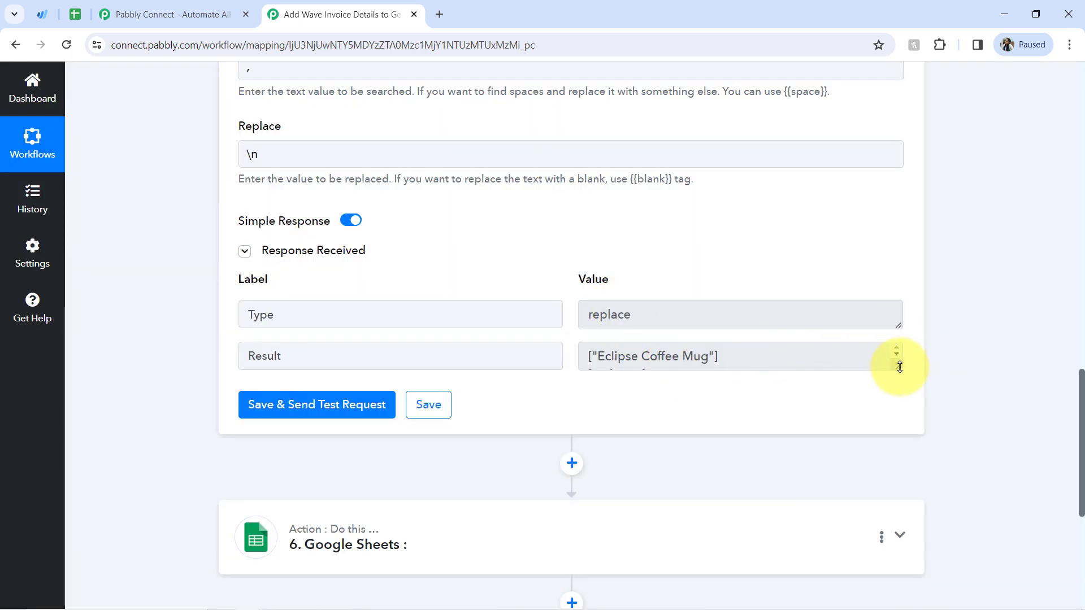
drag(899, 367, 883, 497)
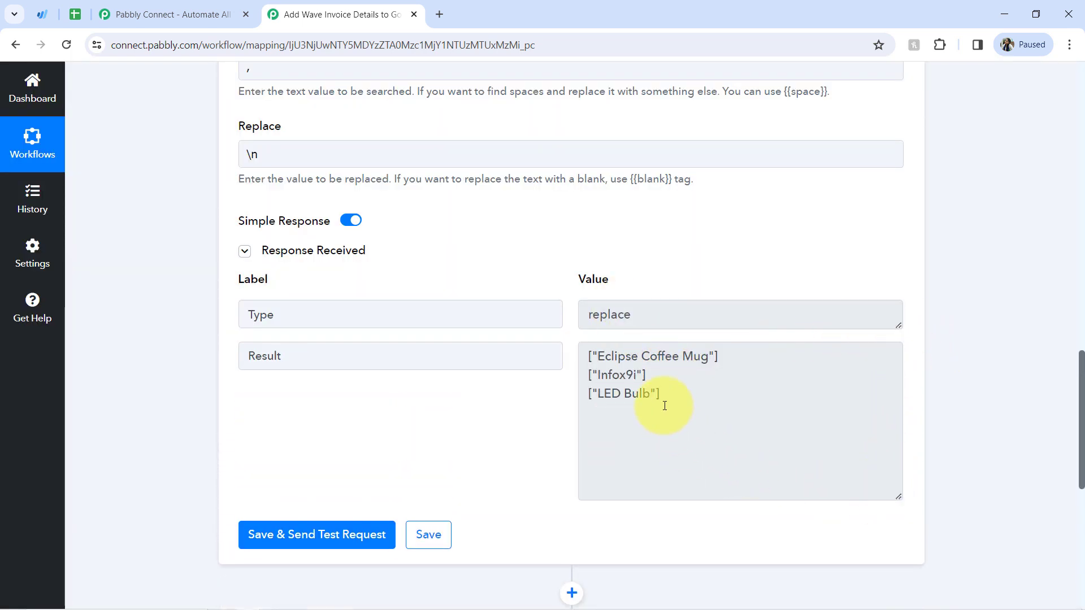
drag(665, 406, 599, 357)
click(615, 362)
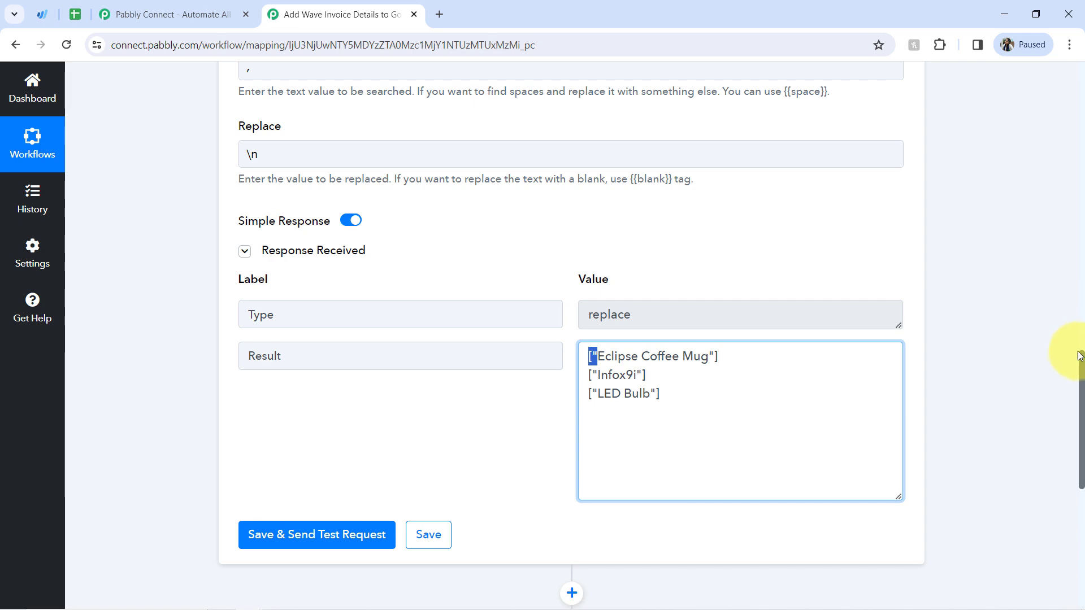
Set the Find text of the product name formatter to "],[" including both quotation marks.
drag(1082, 374, 1065, 283)
scroll(1060, 294, down, 3)
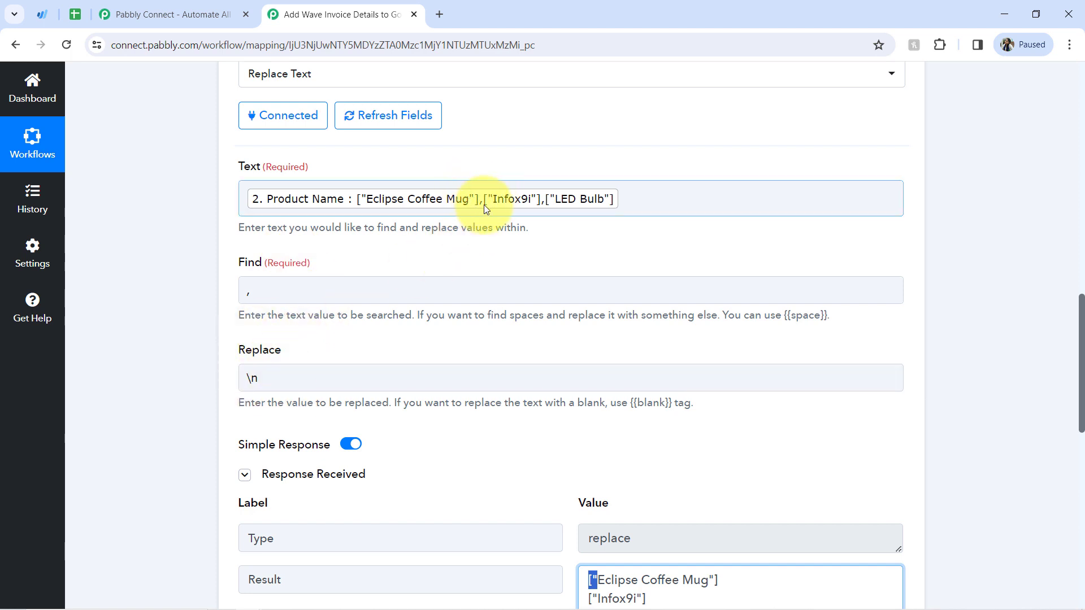
click(273, 292)
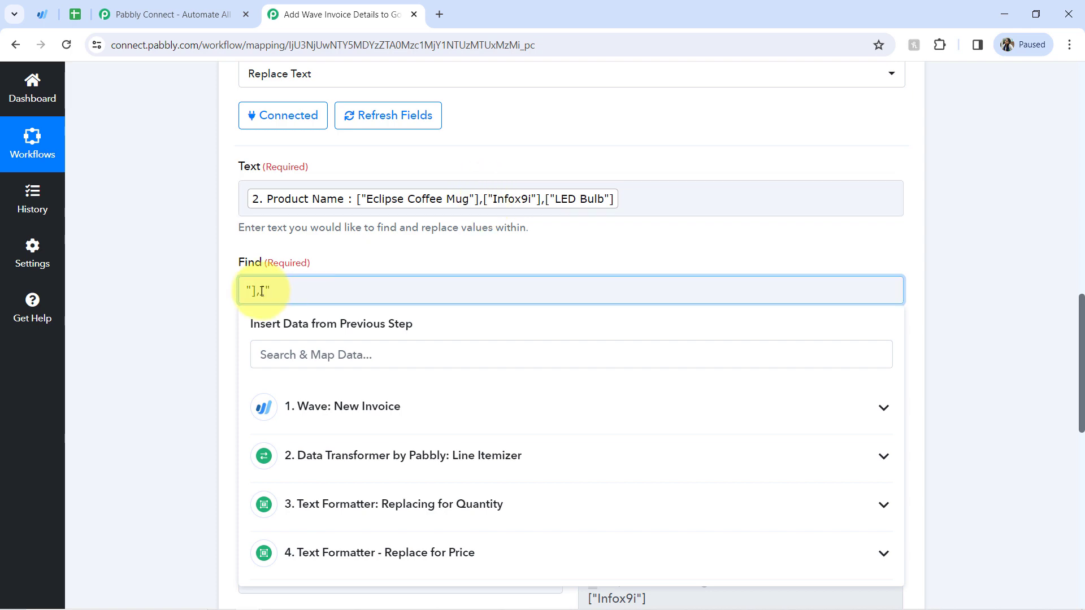
click(202, 327)
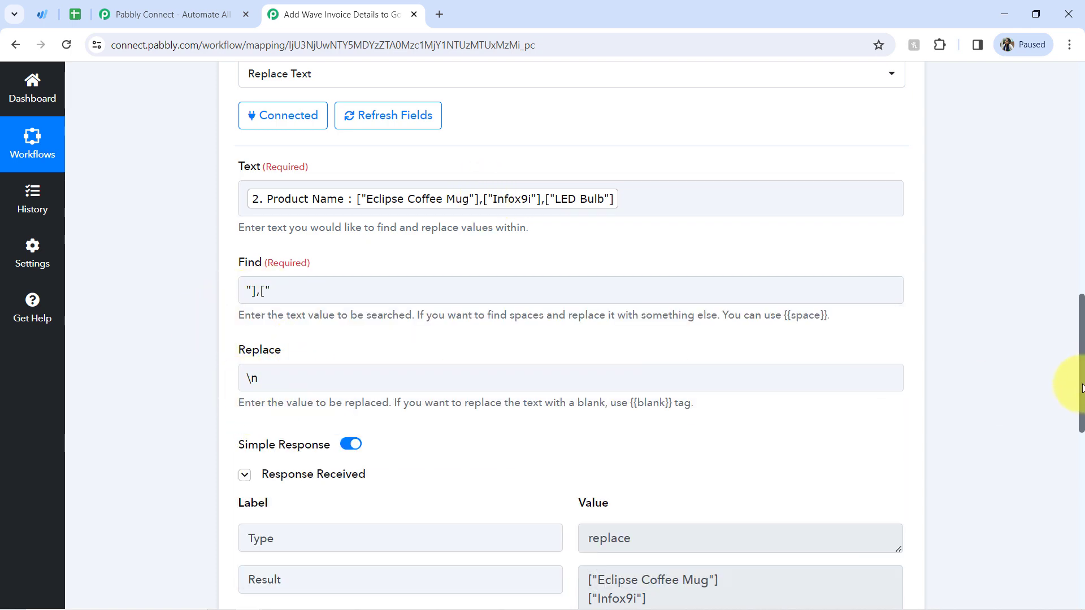
Save and test the product name formatter, and enlarge the Result value to check for leftover brackets and quotation marks.
drag(1080, 388, 1080, 475)
click(351, 434)
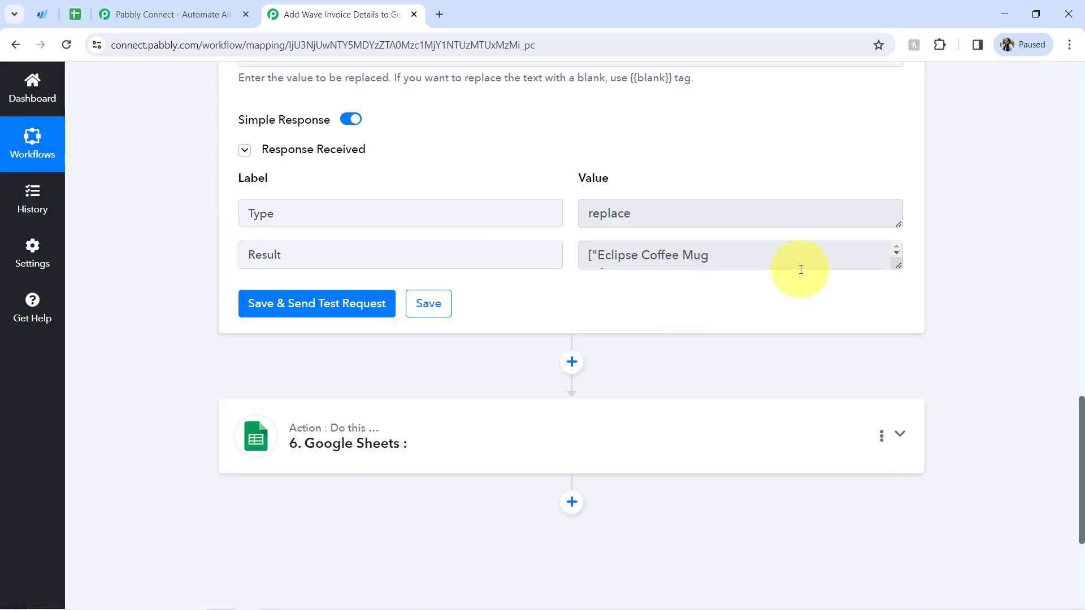
drag(901, 266, 880, 372)
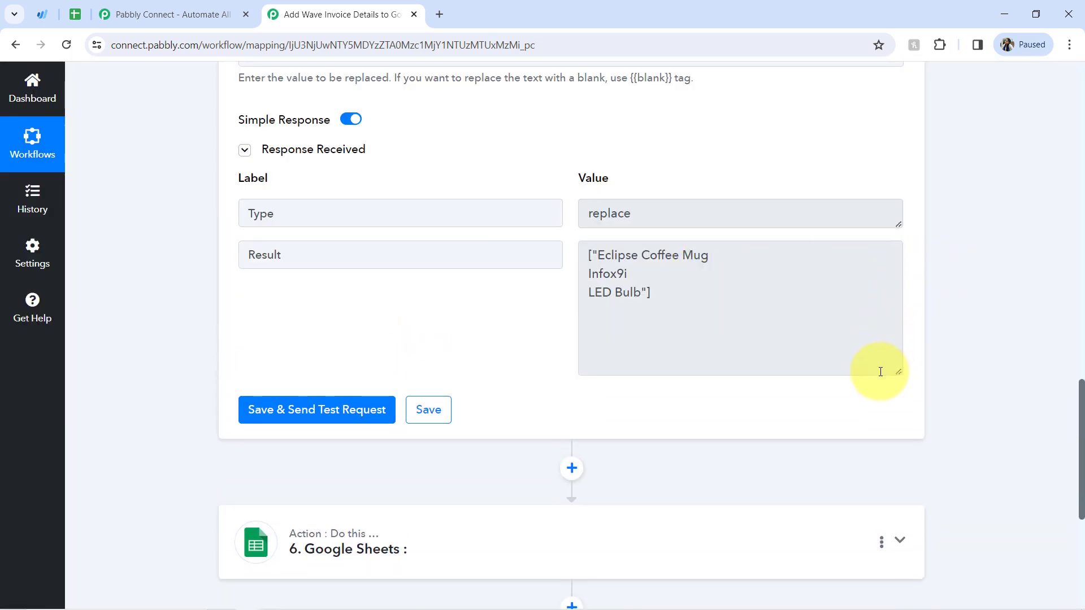
click(579, 251)
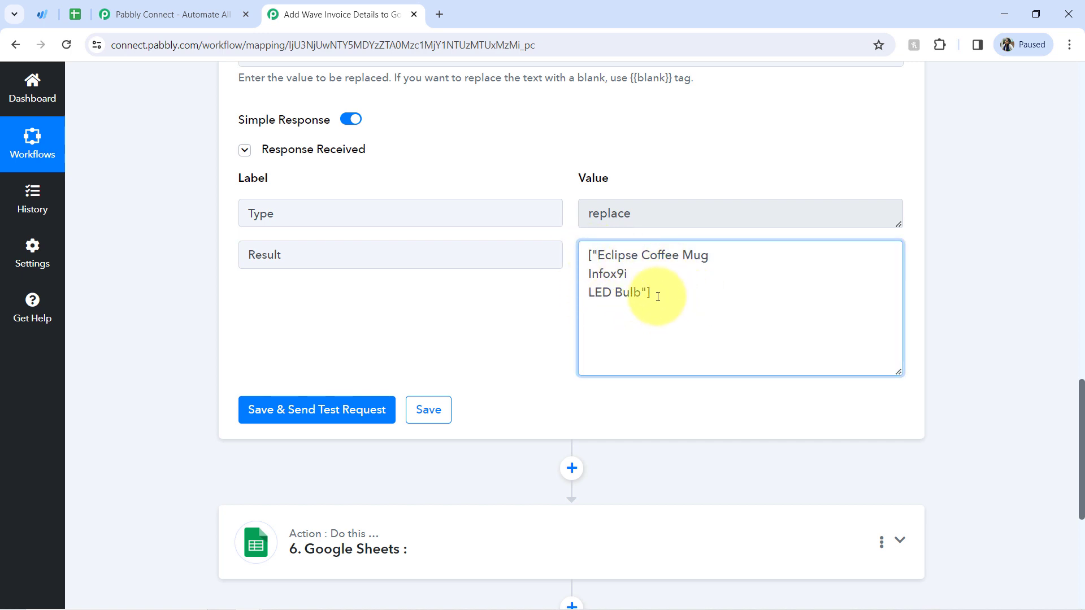
Add a Text Formatter action step between the product name formatter and the Google Sheets step.
scroll(1076, 428, down, 2)
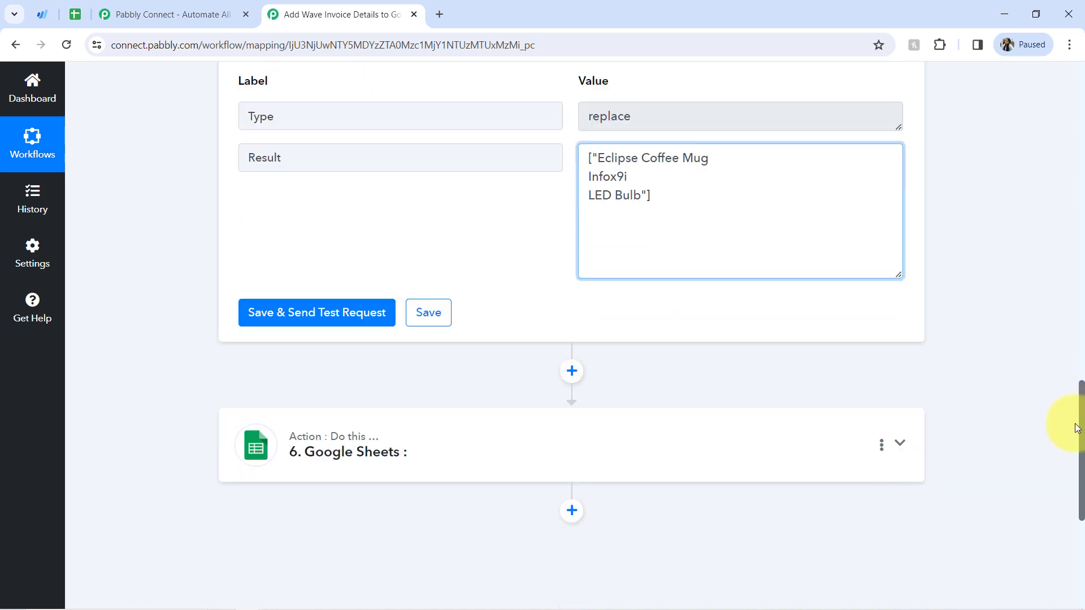
scroll(1076, 427, down, 1)
click(570, 318)
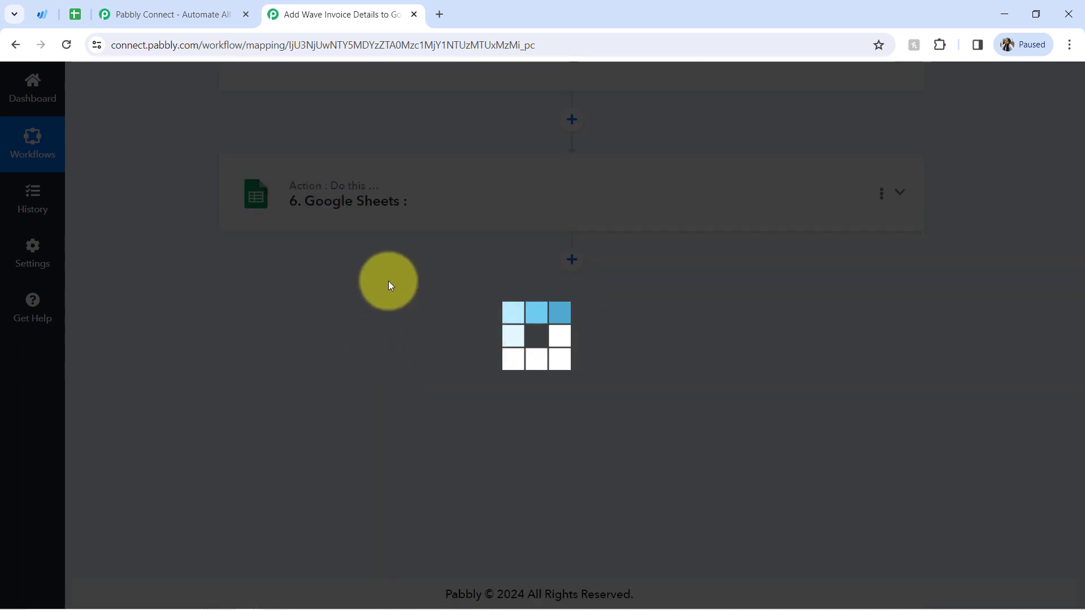
text(text)
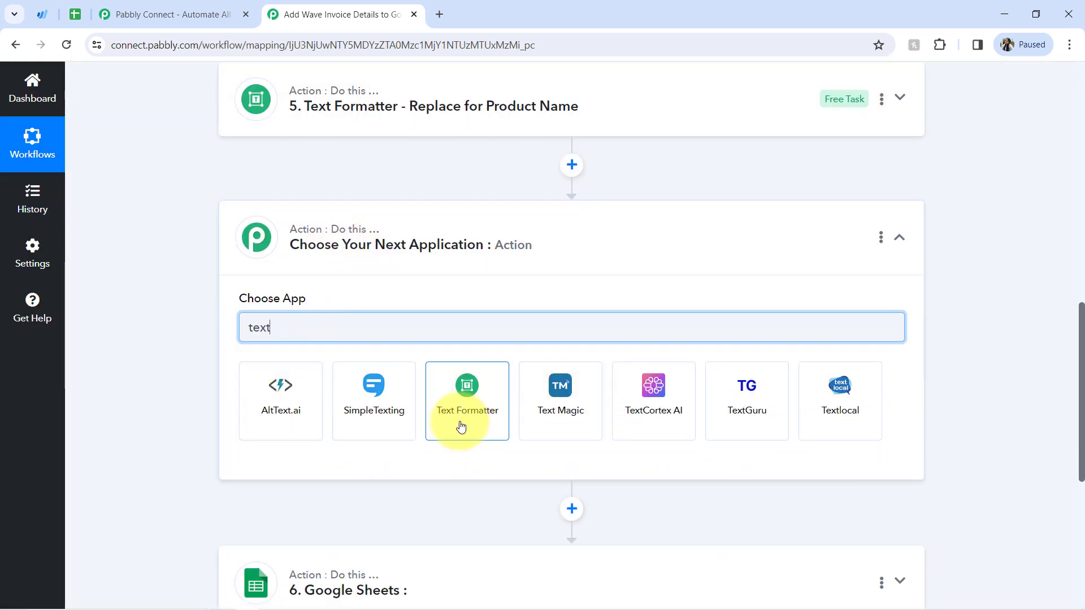
click(461, 426)
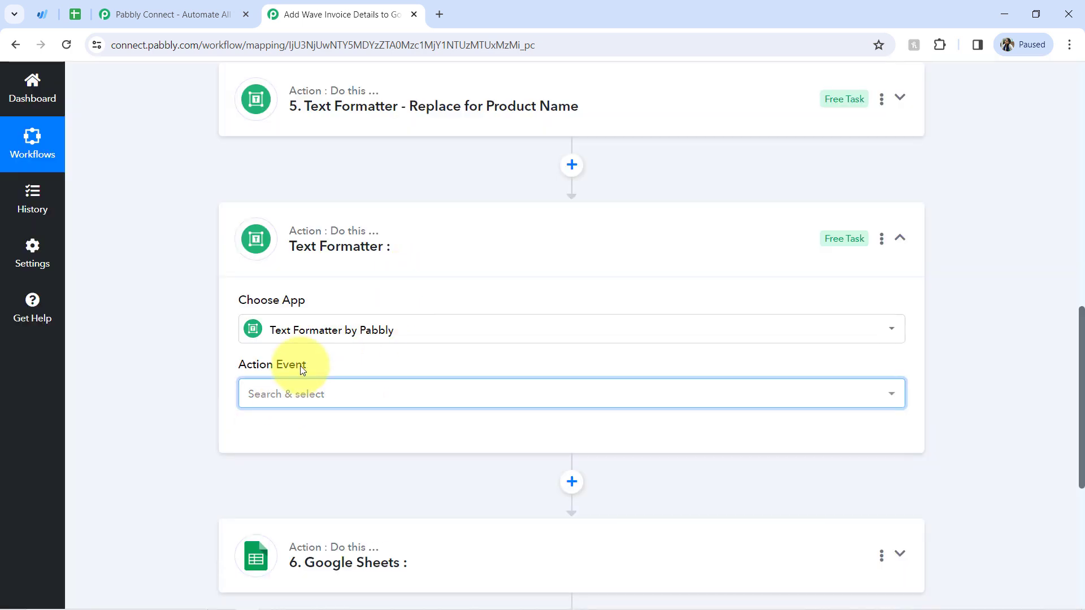
Set the new formatter's action event to Text Parser and connect it.
click(283, 393)
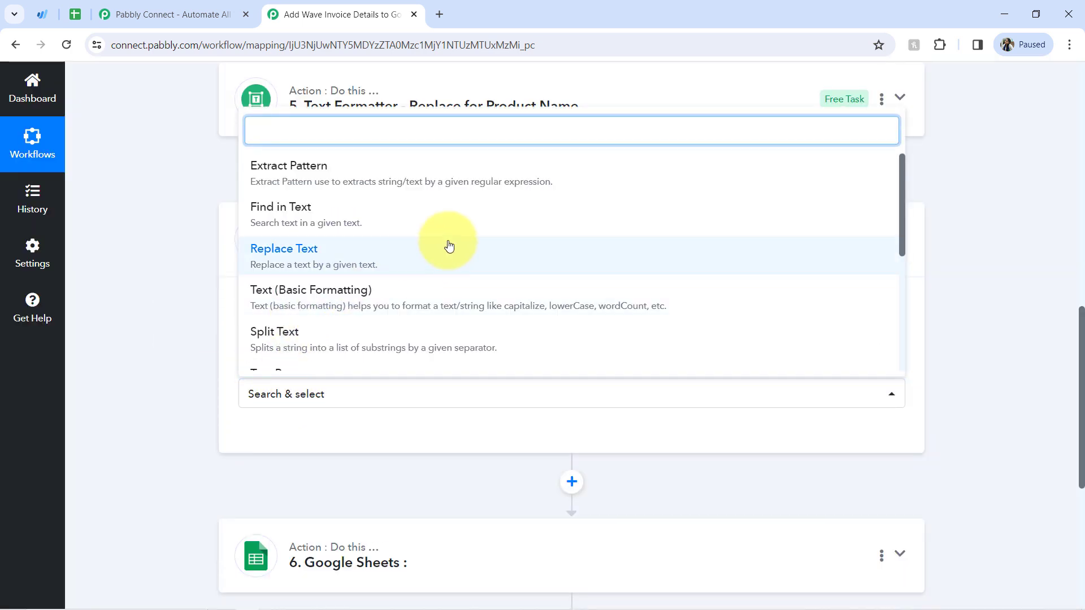
drag(900, 179, 897, 242)
click(702, 271)
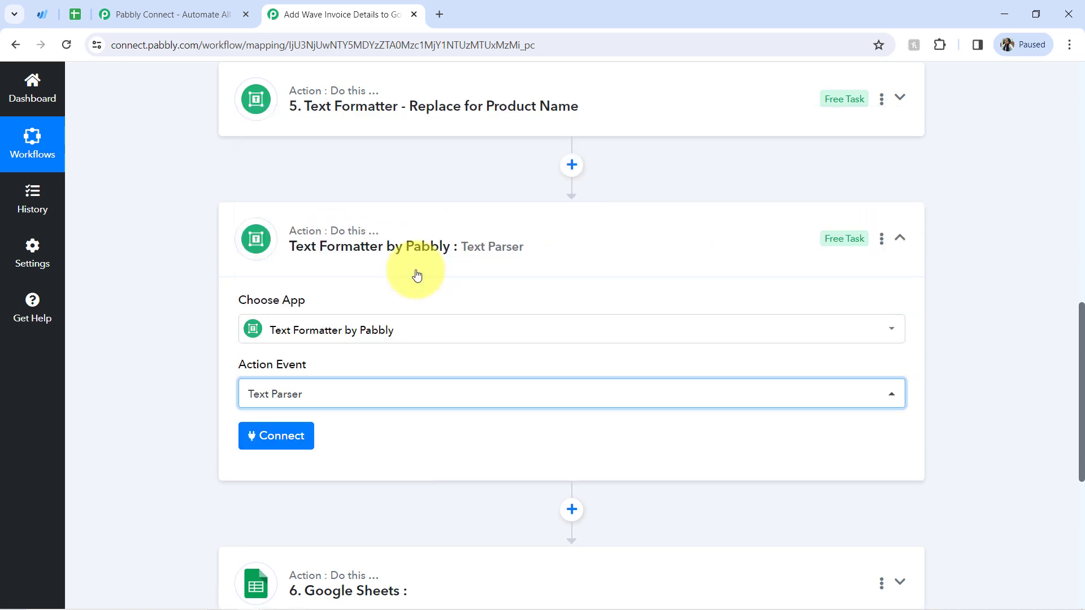
click(263, 440)
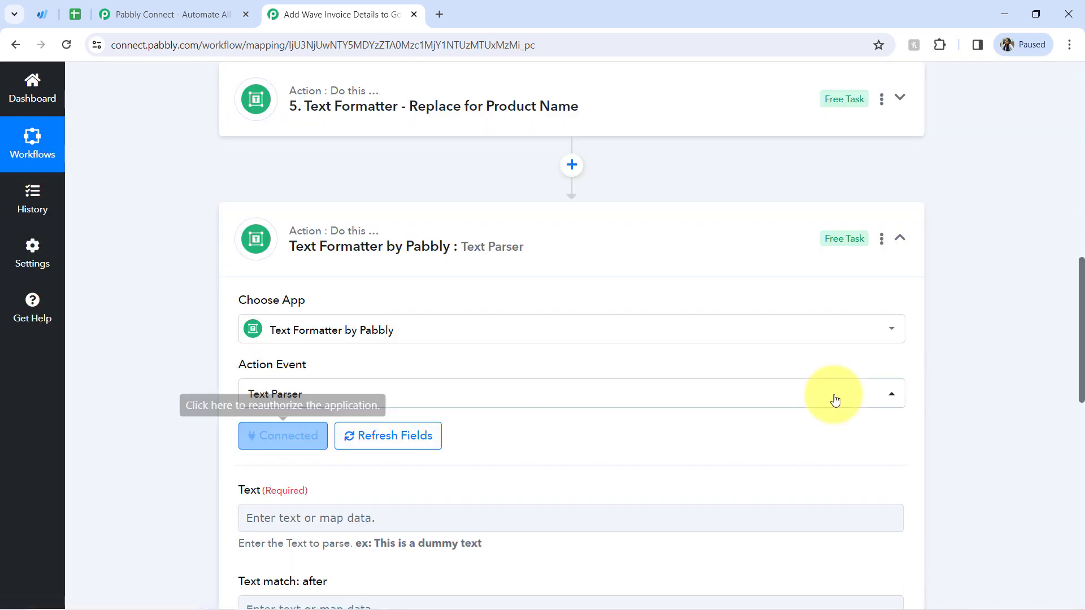
Map the Text Parser's Text to the Result of step 5, "Text Formatter - Replace for Product Name".
drag(1082, 277, 1082, 351)
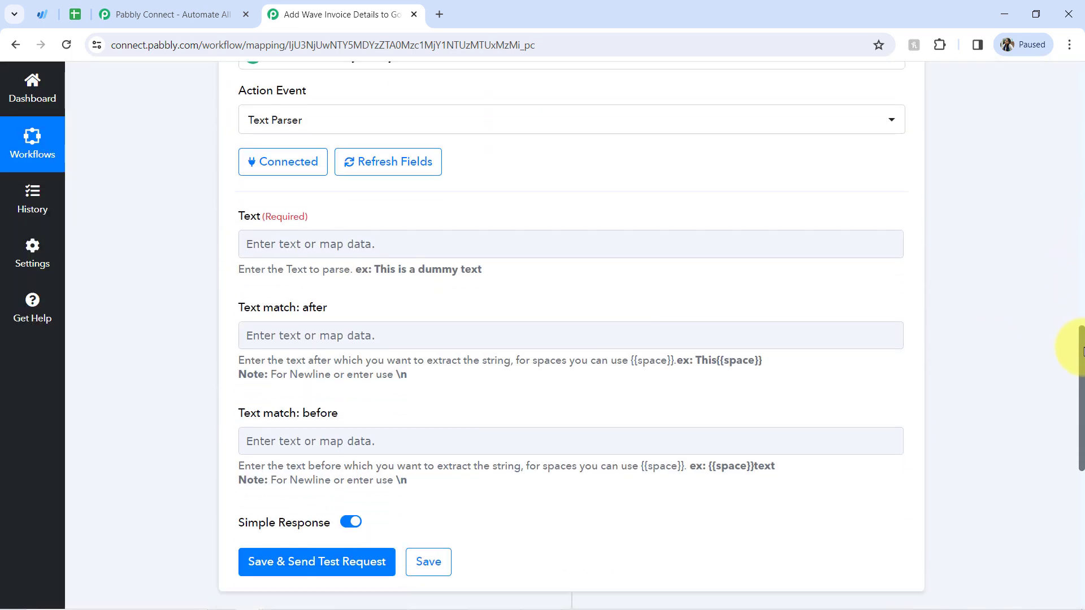
click(265, 244)
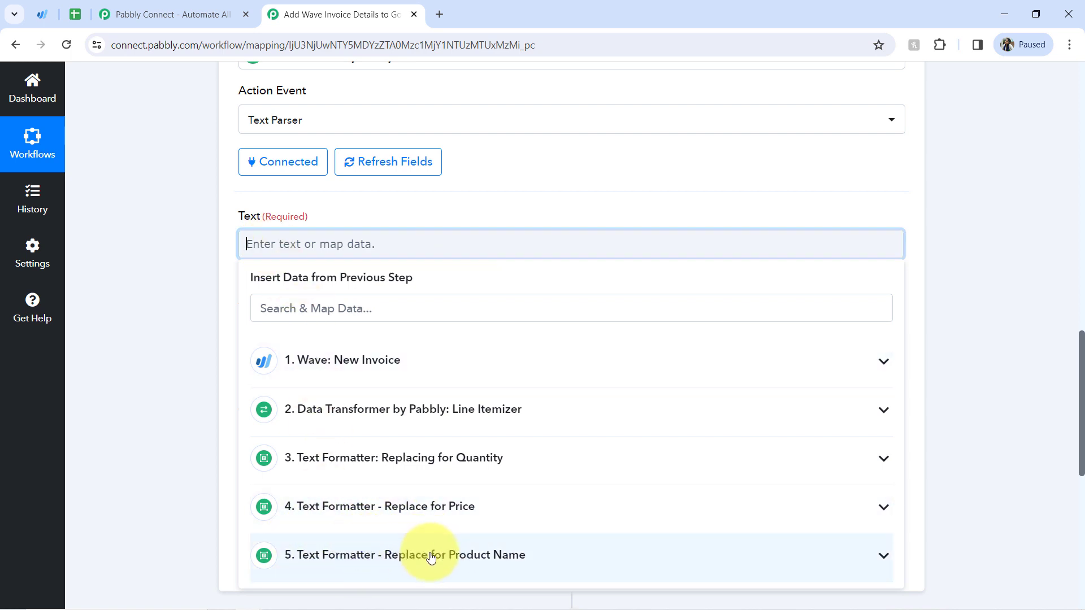
click(402, 570)
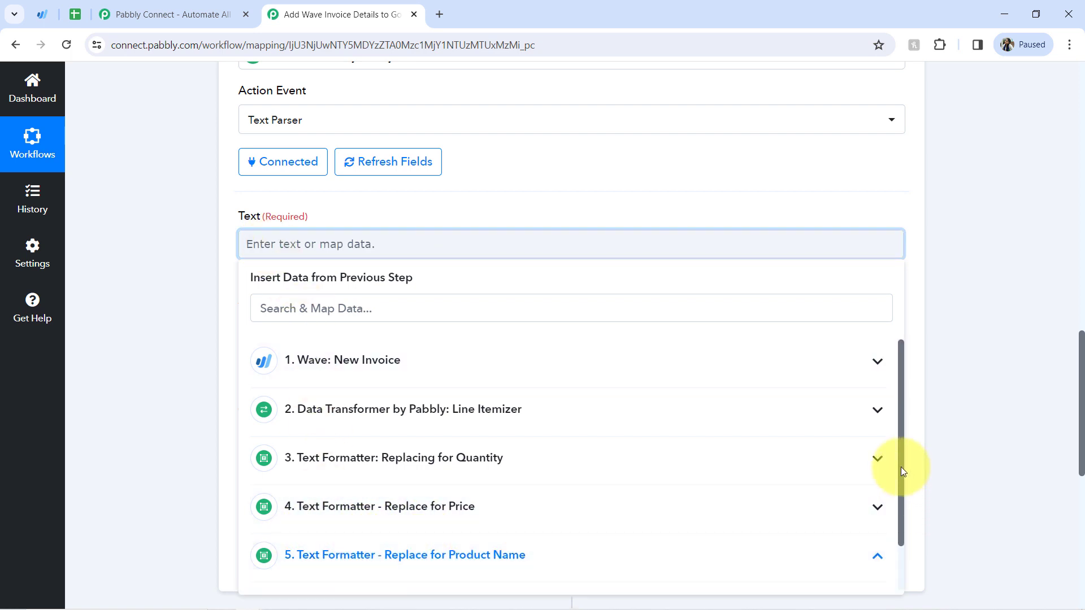
drag(900, 466, 900, 514)
click(380, 574)
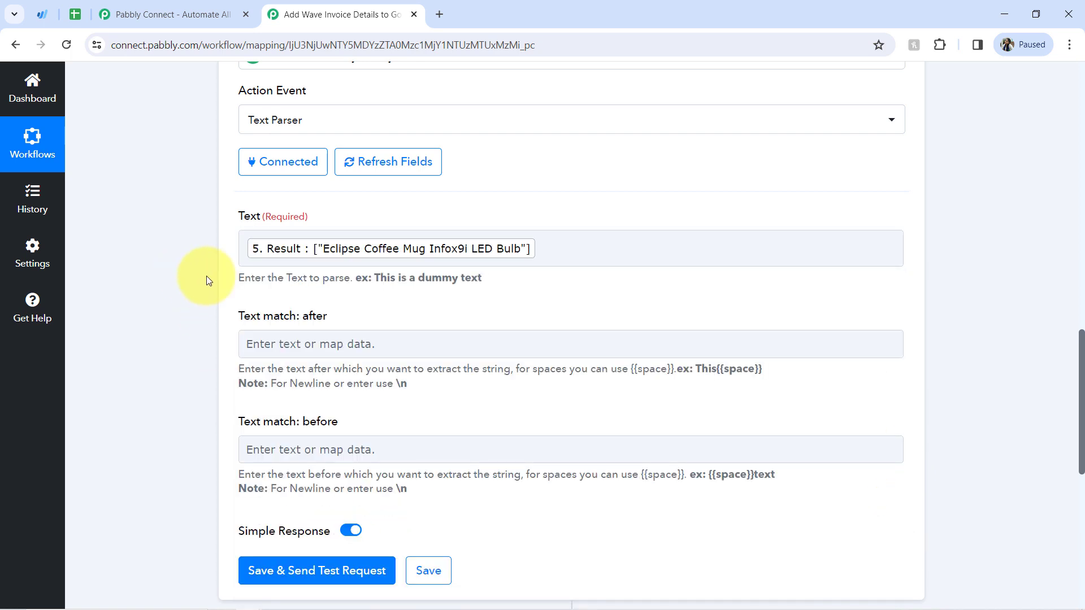
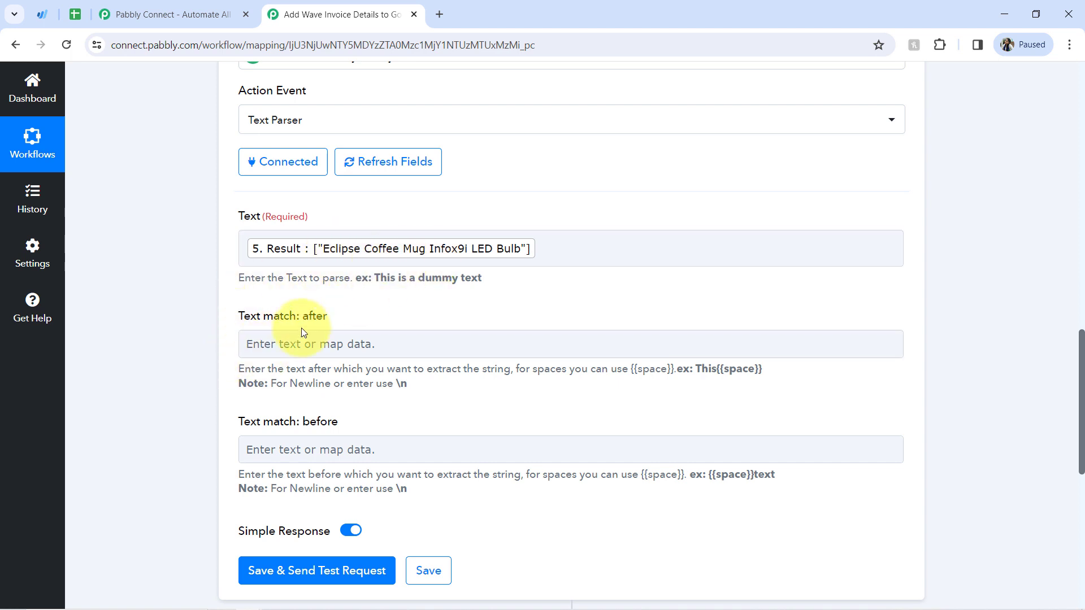
Set the parser's "Text match: after" to [" and its "Text match: before" to "].
click(274, 345)
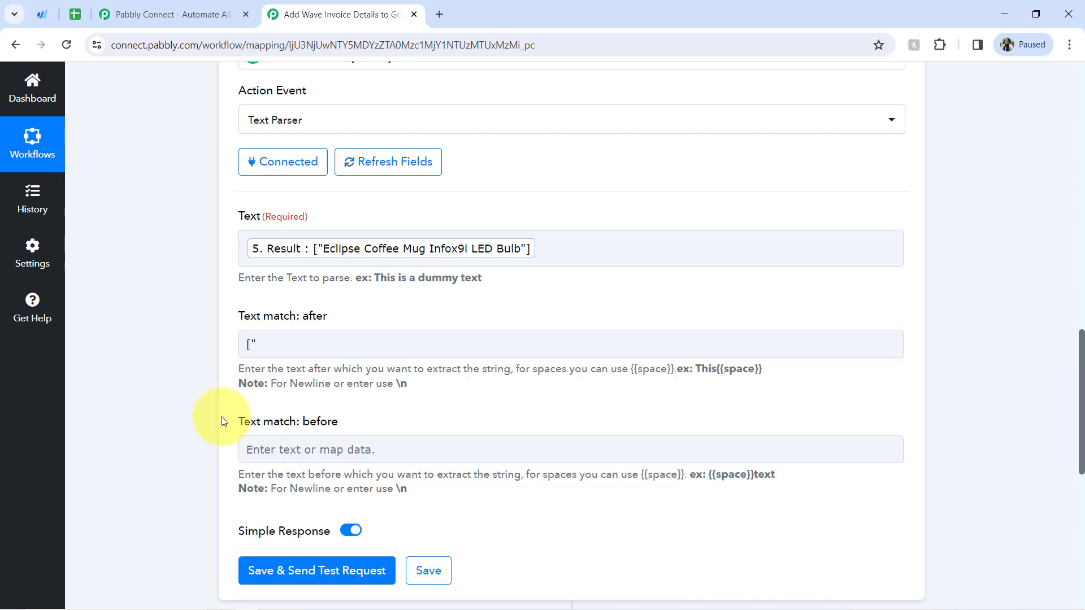
click(274, 449)
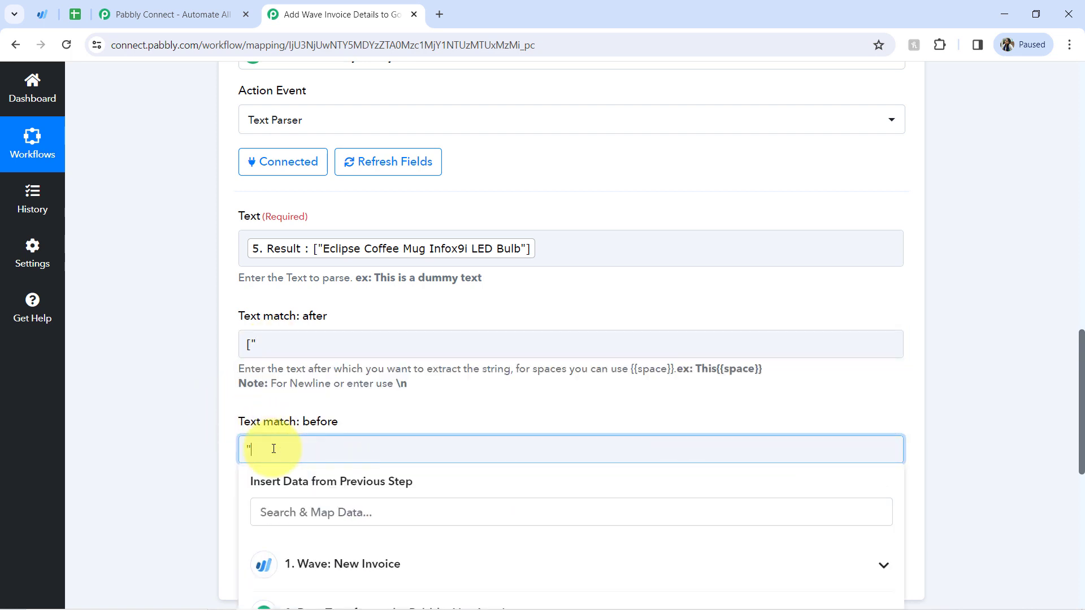
text("])
click(195, 470)
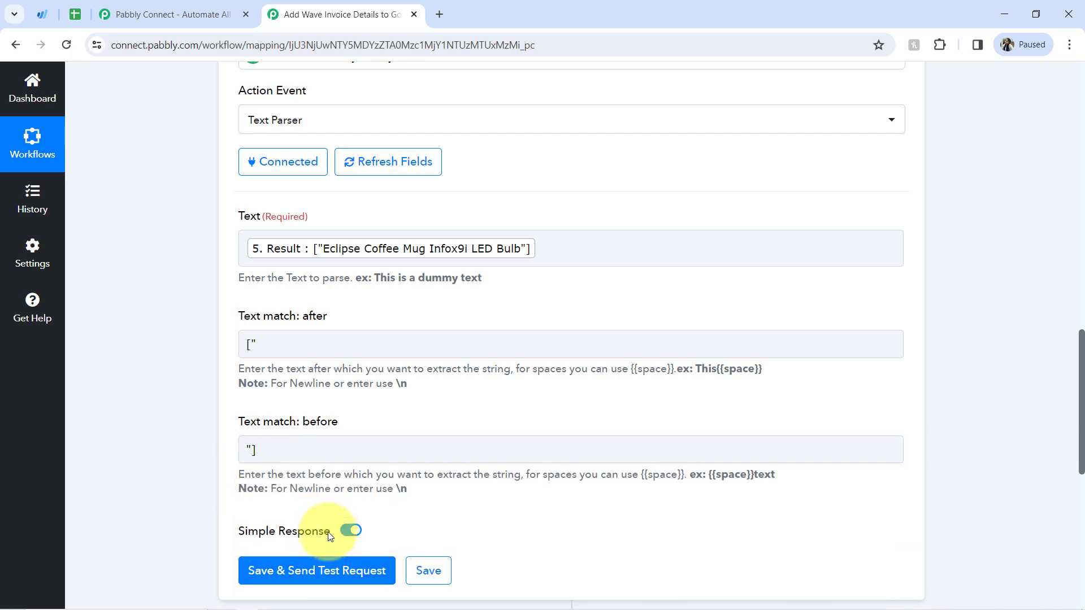
Save and test the Text Parser step, and enlarge its Result value to review the parsed product names.
click(321, 575)
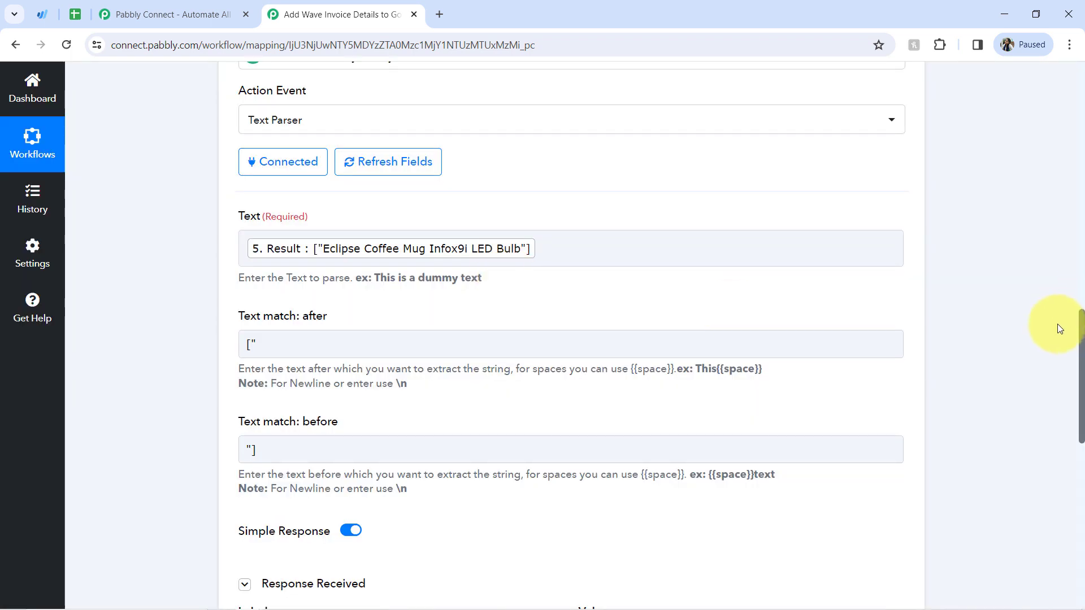
scroll(1066, 396, down, 6)
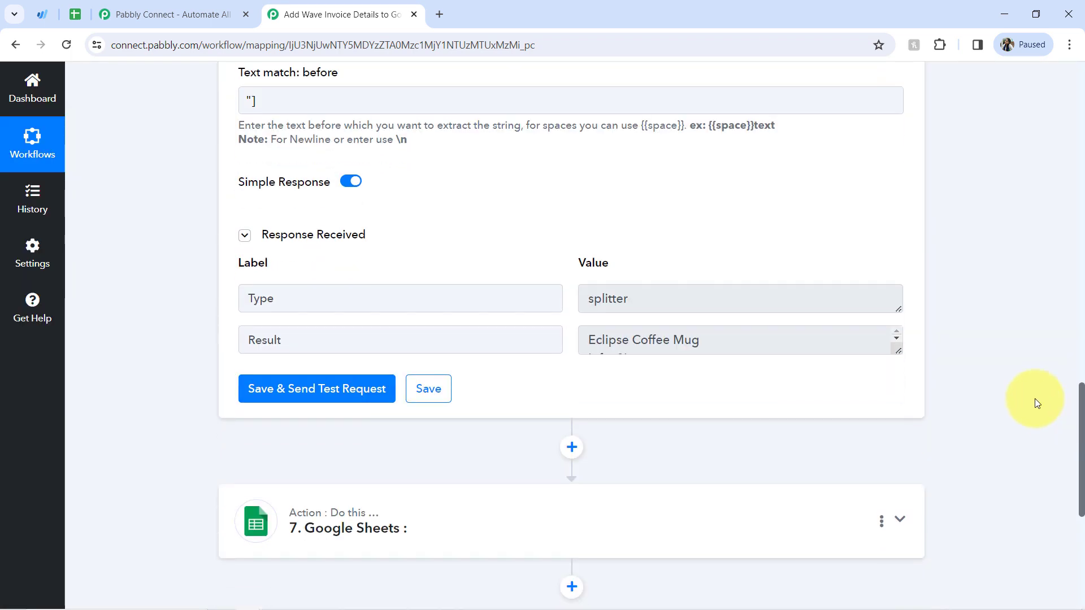
drag(896, 367, 881, 437)
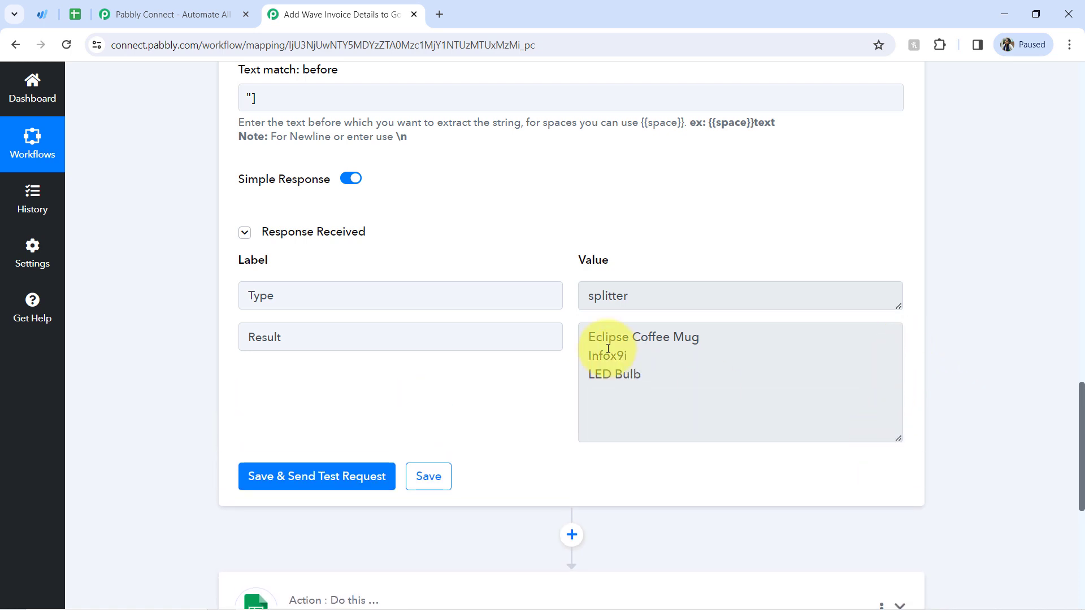
drag(641, 374, 574, 331)
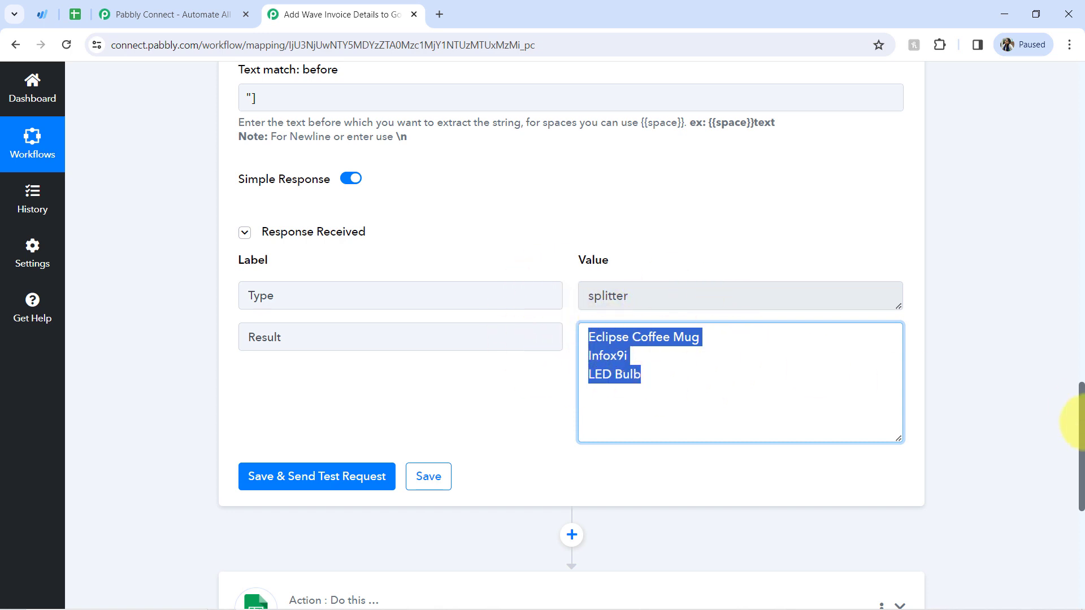
drag(1082, 419, 1081, 458)
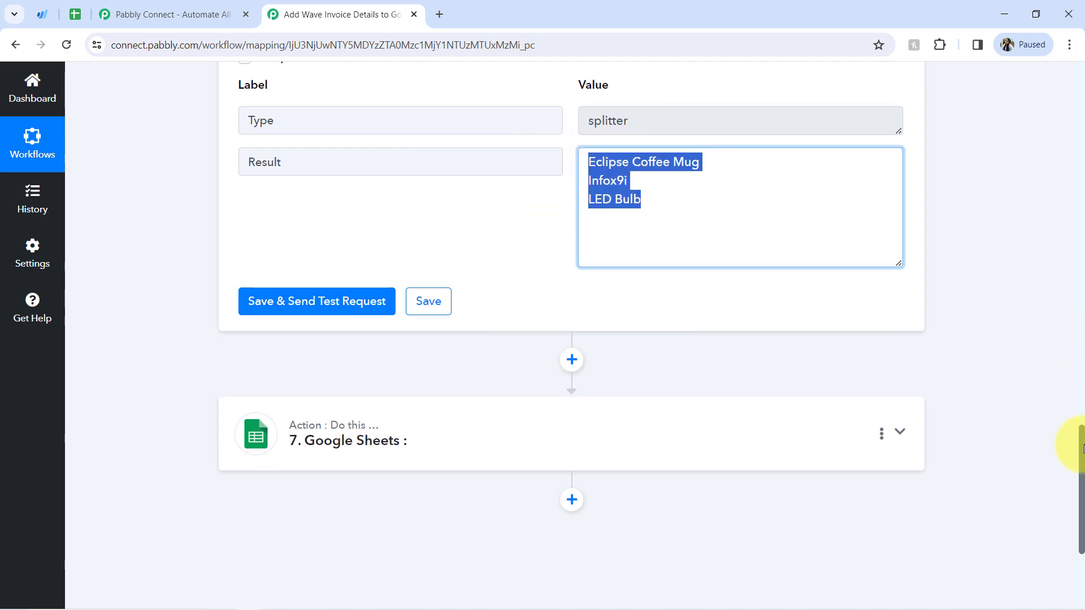
Set the Google Sheets step's action event to Add New Row and start connecting the account.
drag(1069, 447, 1020, 508)
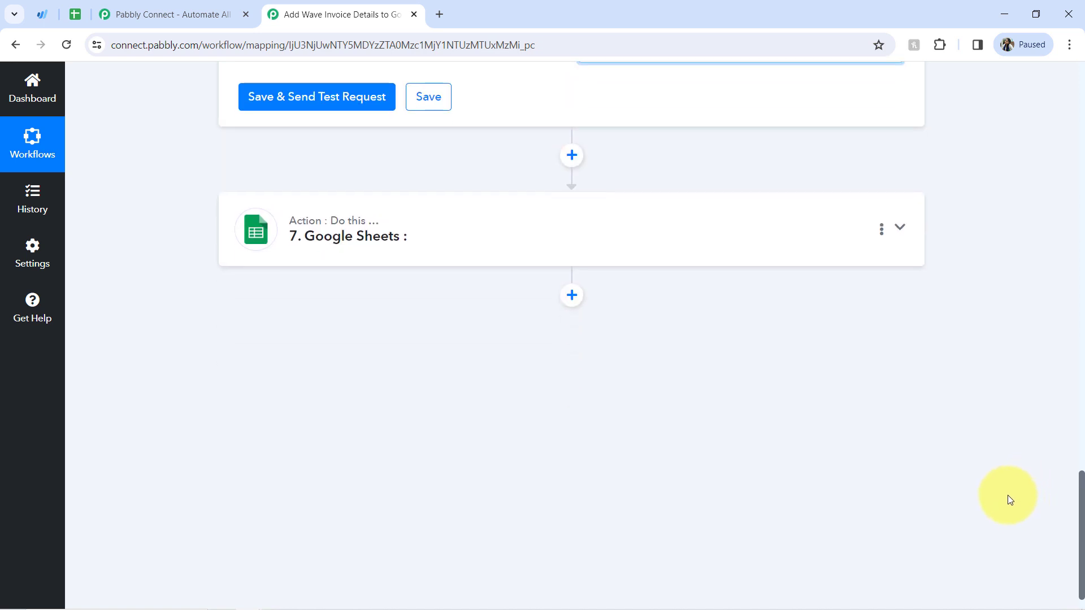
click(354, 258)
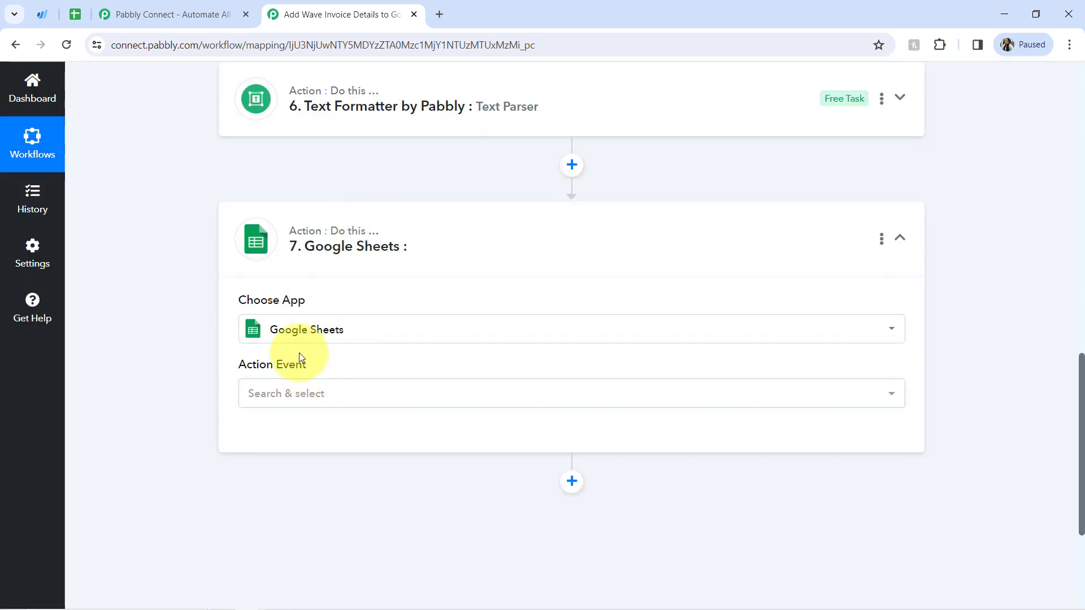
click(290, 396)
click(261, 175)
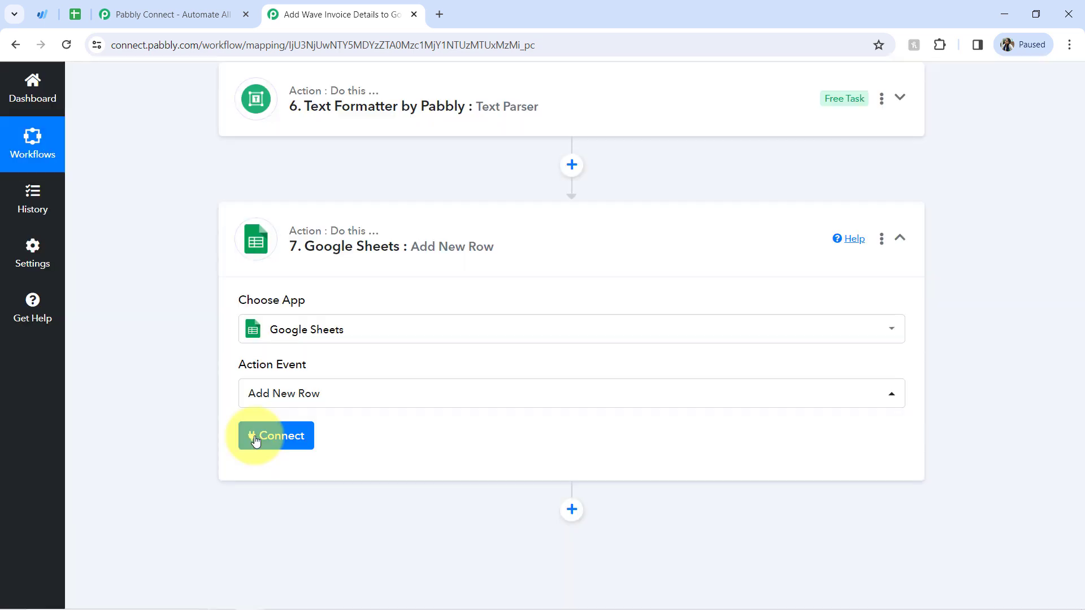
click(256, 441)
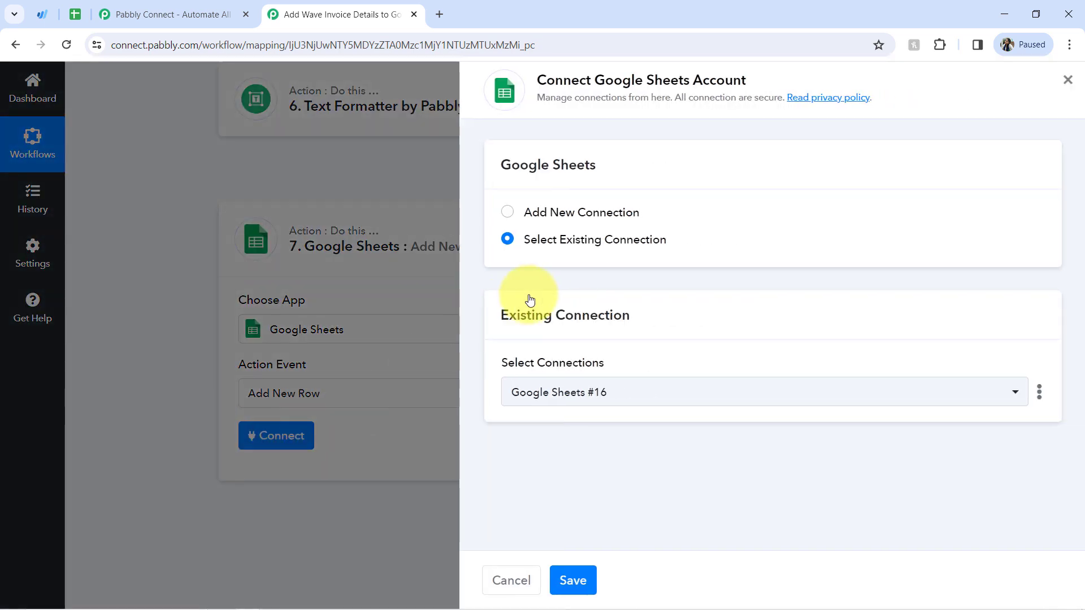
click(584, 213)
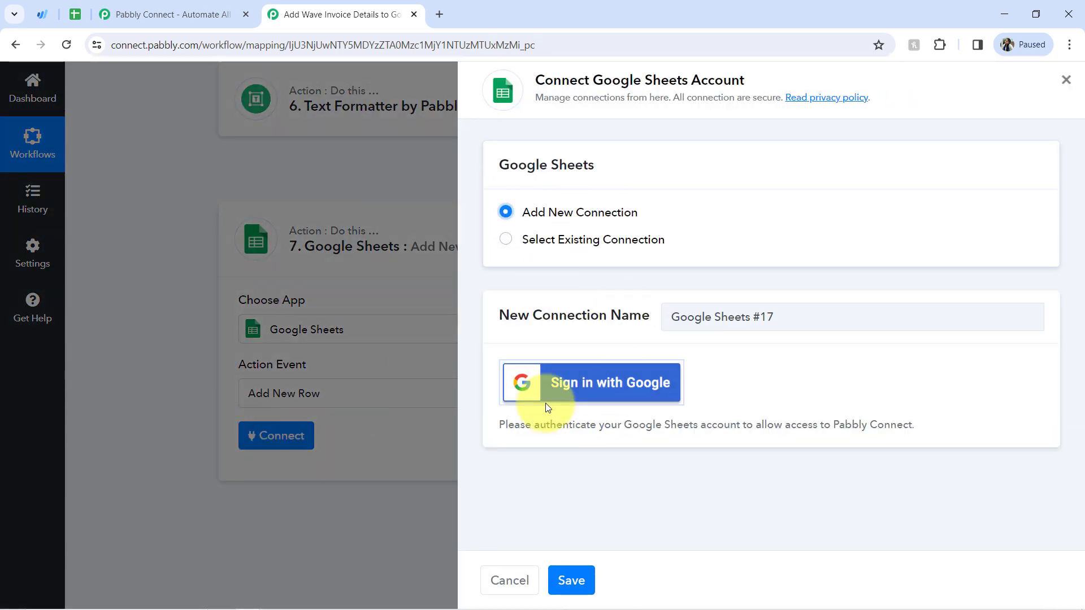
click(582, 388)
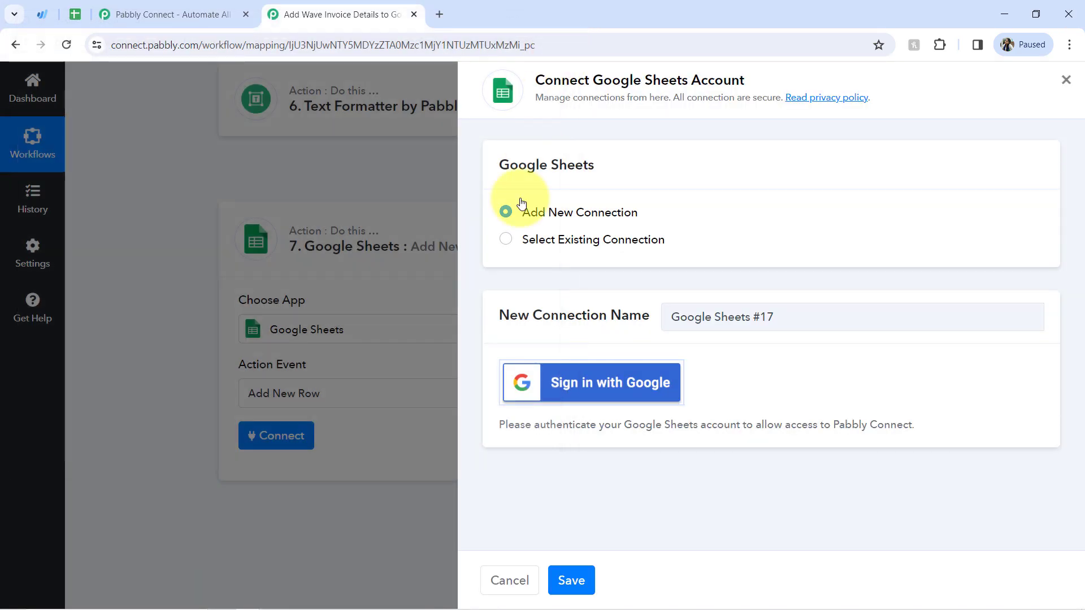
click(562, 9)
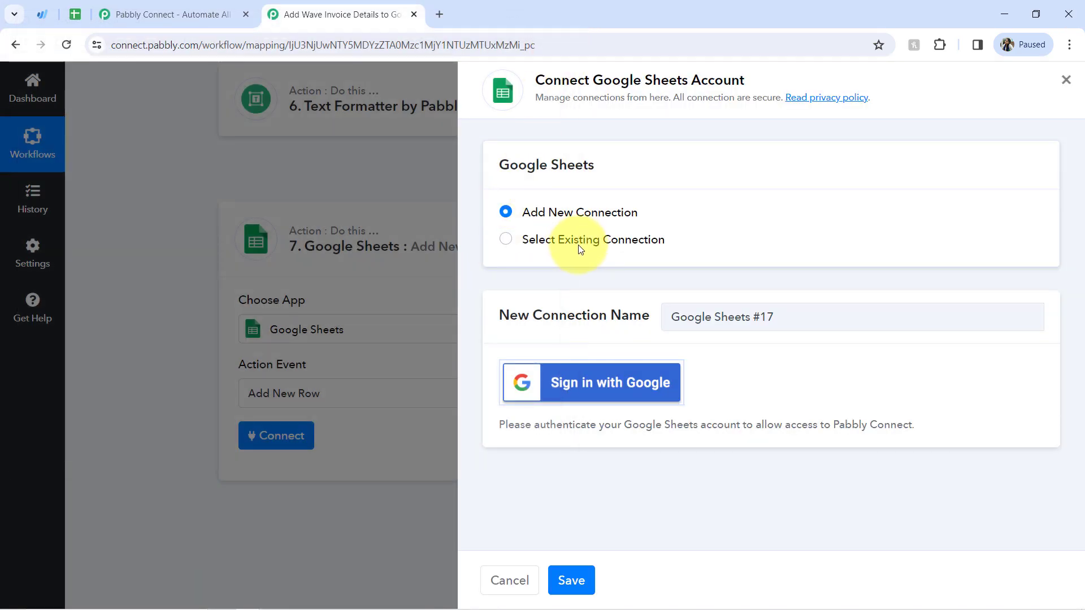
Save the existing connection Google Sheets #16 and select the Invoice spreadsheet for the new row.
click(580, 249)
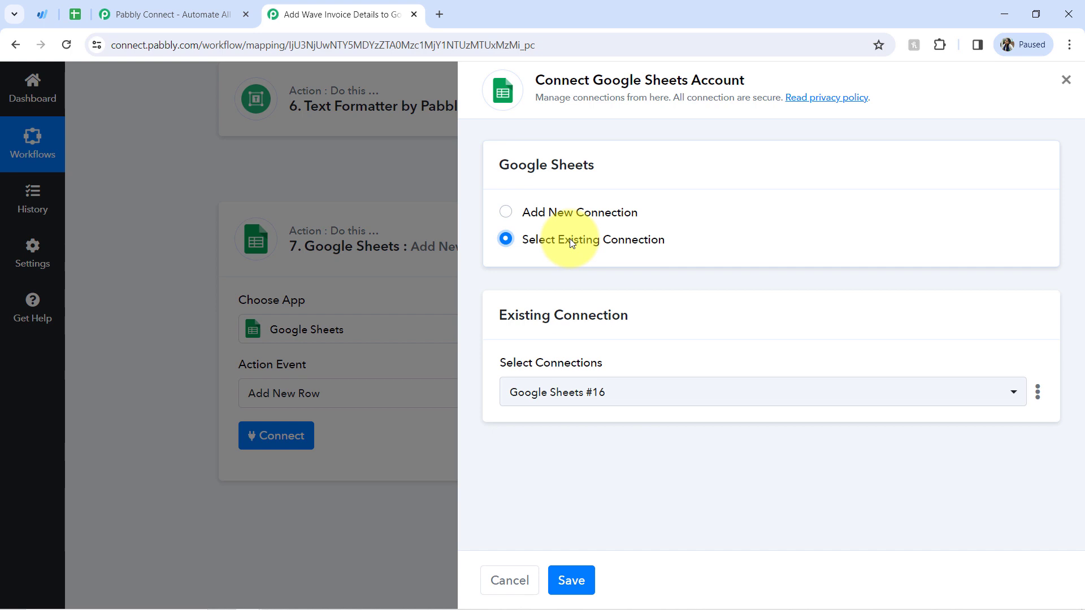
click(586, 578)
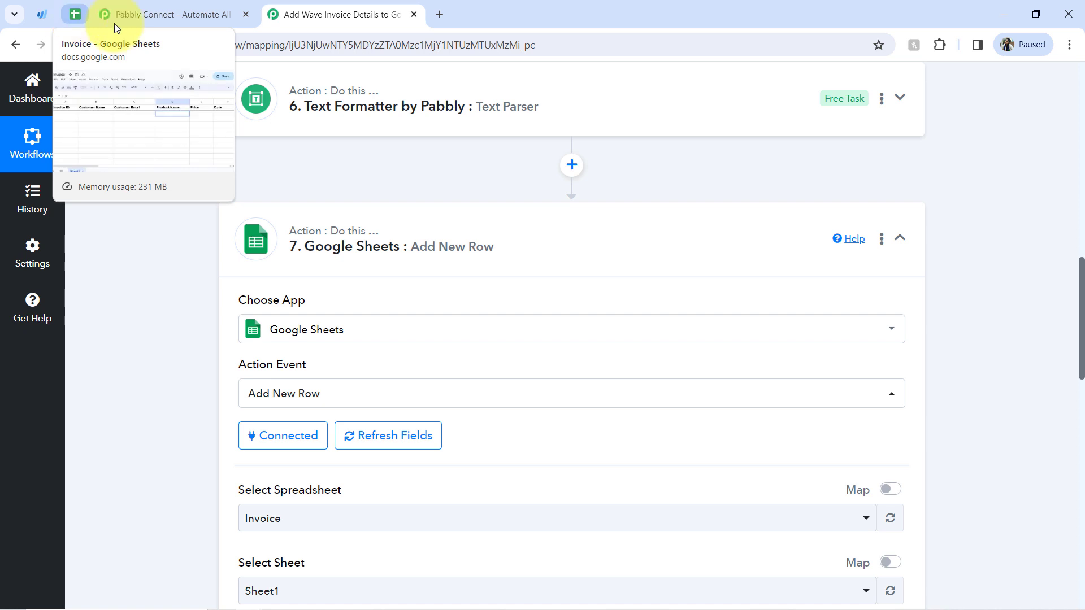
drag(1081, 284, 1080, 335)
click(297, 290)
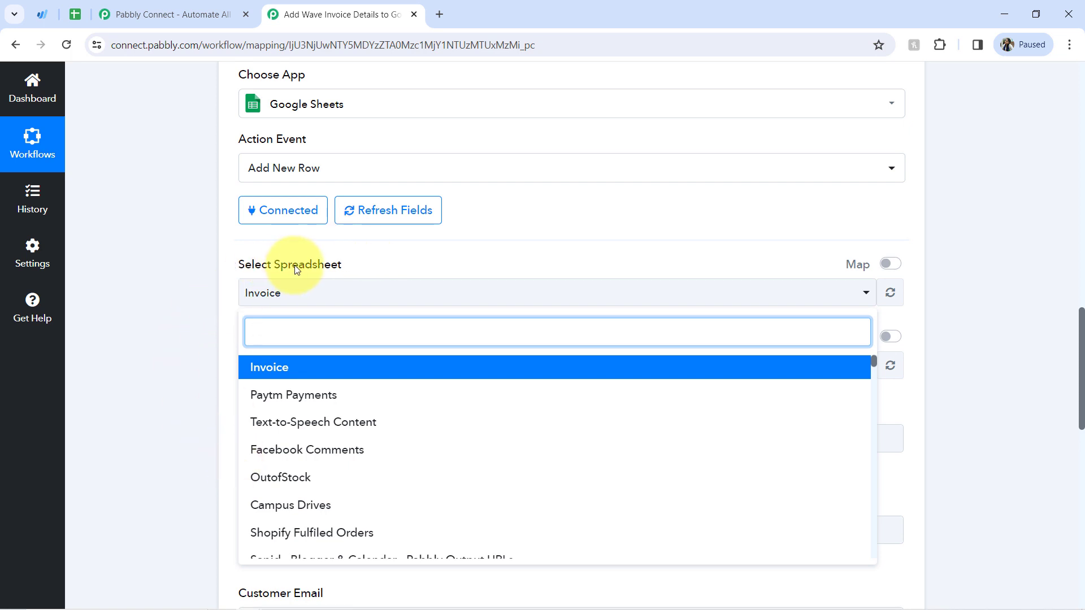
click(253, 370)
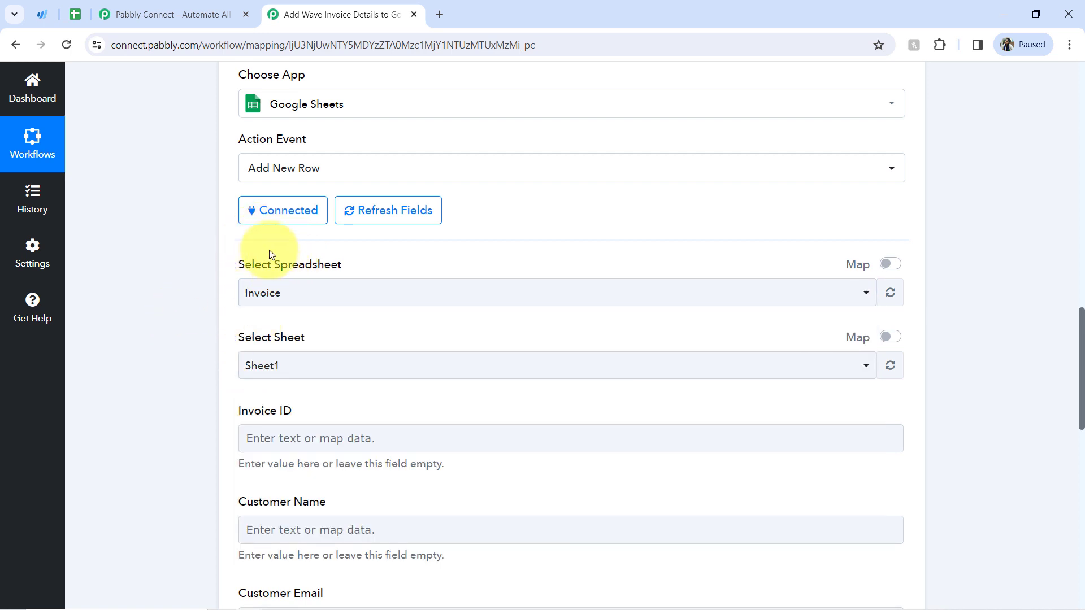
Switch to the Invoice spreadsheet in Google Sheets, examine the sheet name and column headings, and return to Pabbly Connect.
click(77, 7)
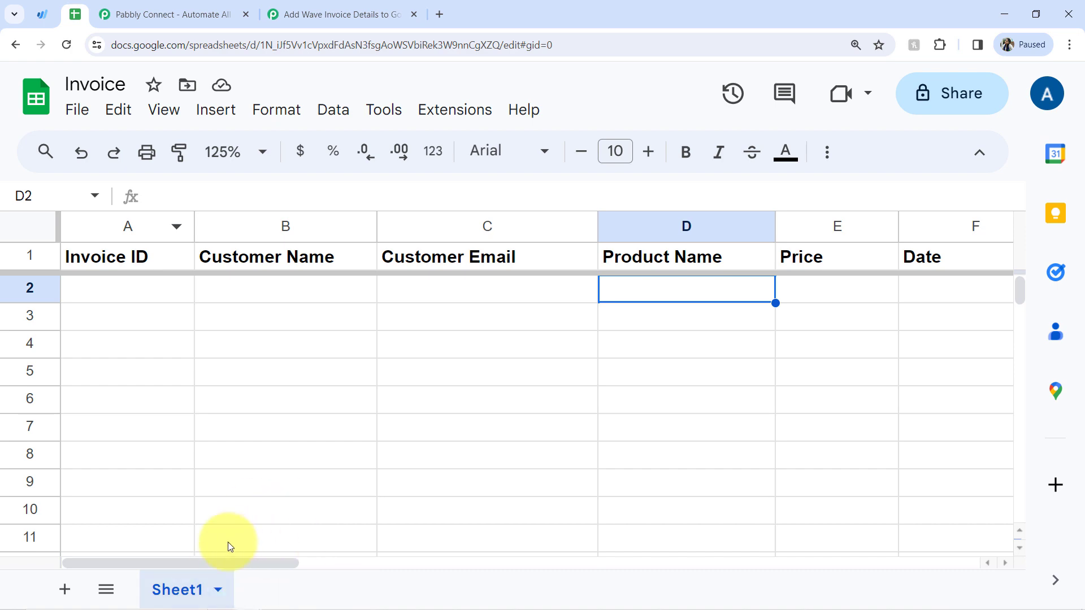
click(319, 14)
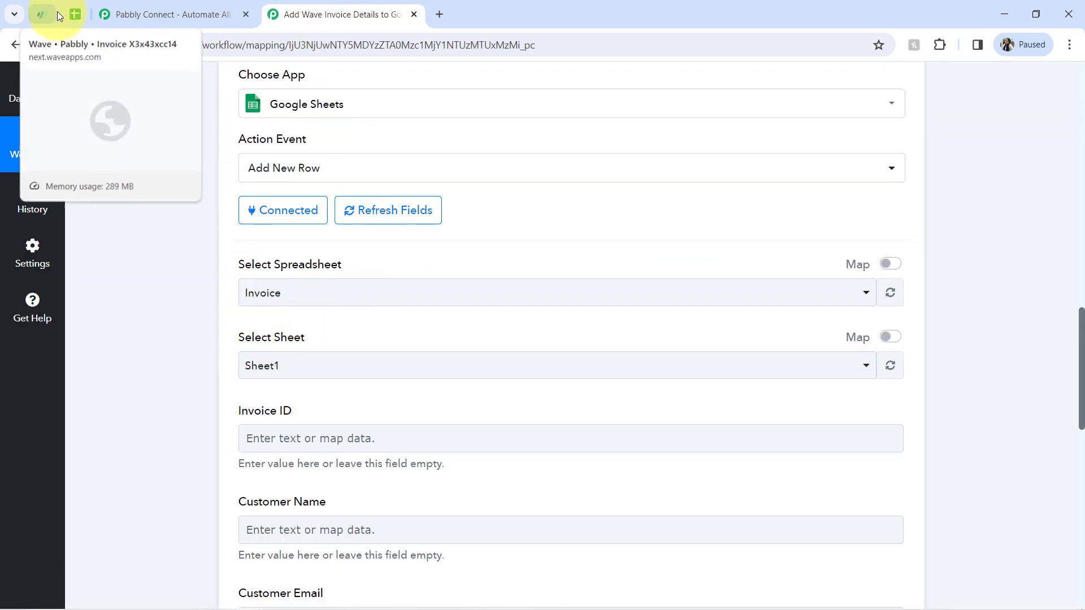
click(74, 14)
click(170, 226)
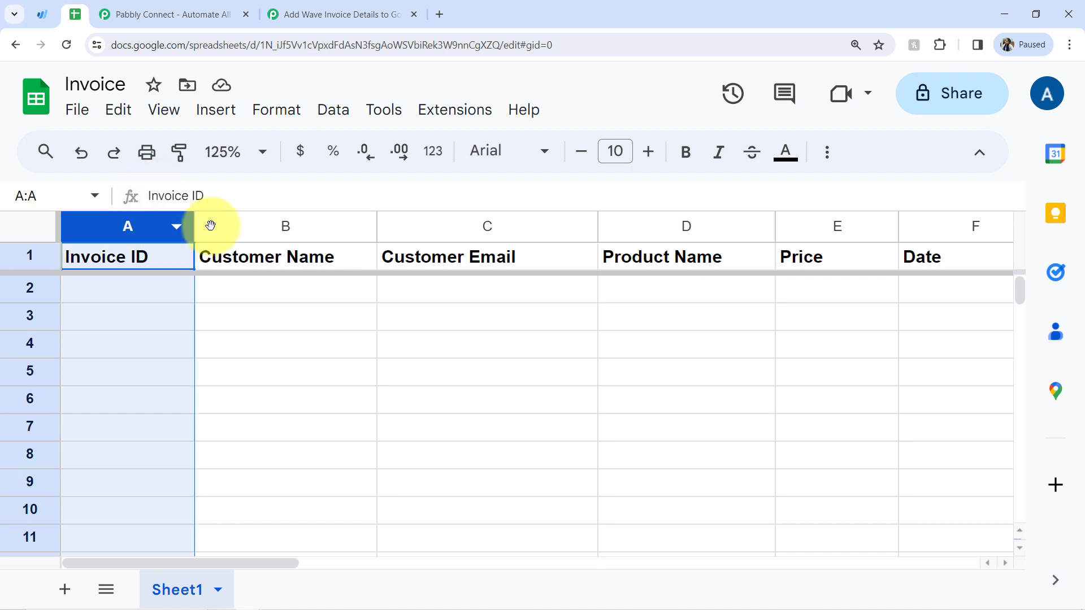
click(308, 231)
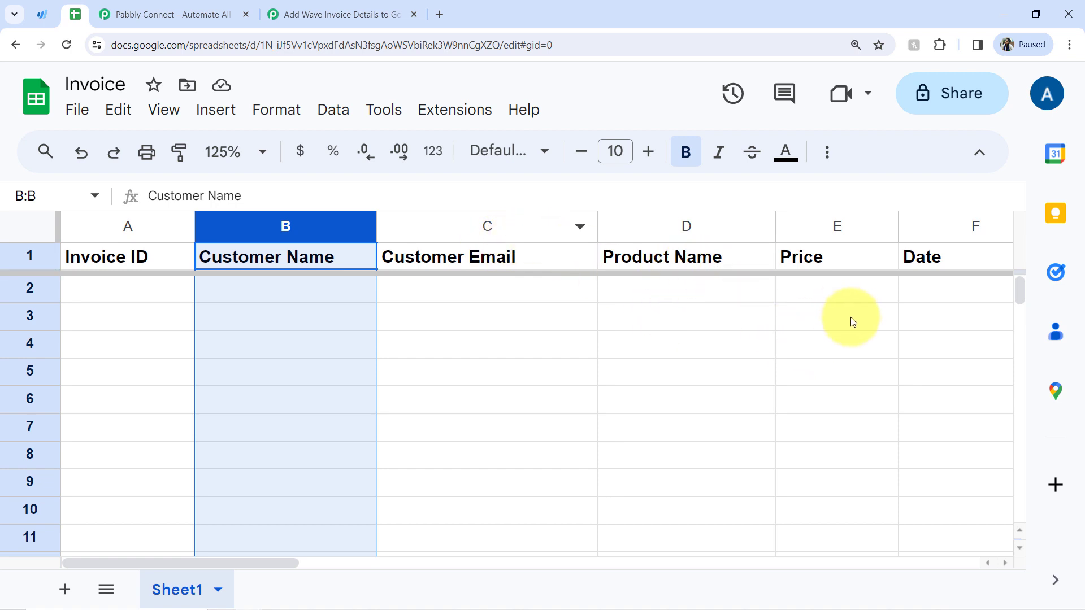
click(322, 14)
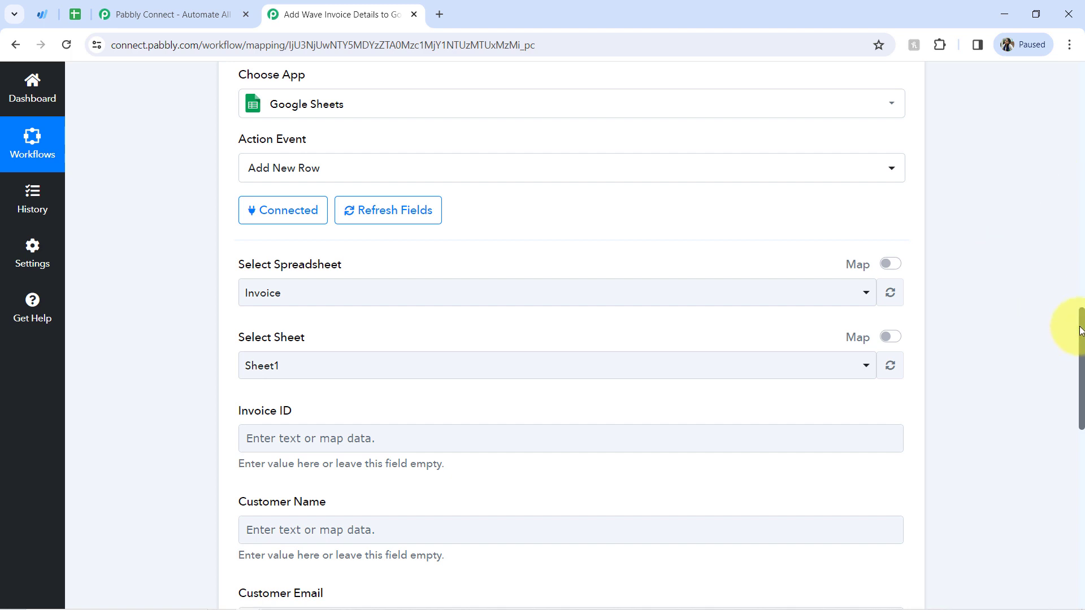
Map the Invoice ID field to Node Id from step 1, "Wave: New Invoice".
drag(1082, 332, 1068, 391)
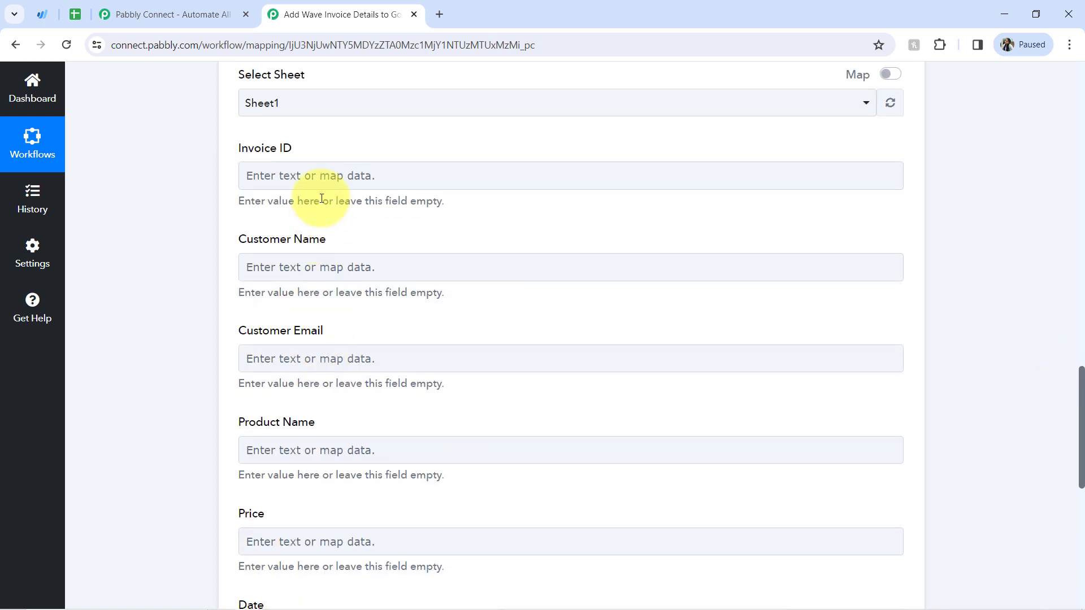
click(268, 185)
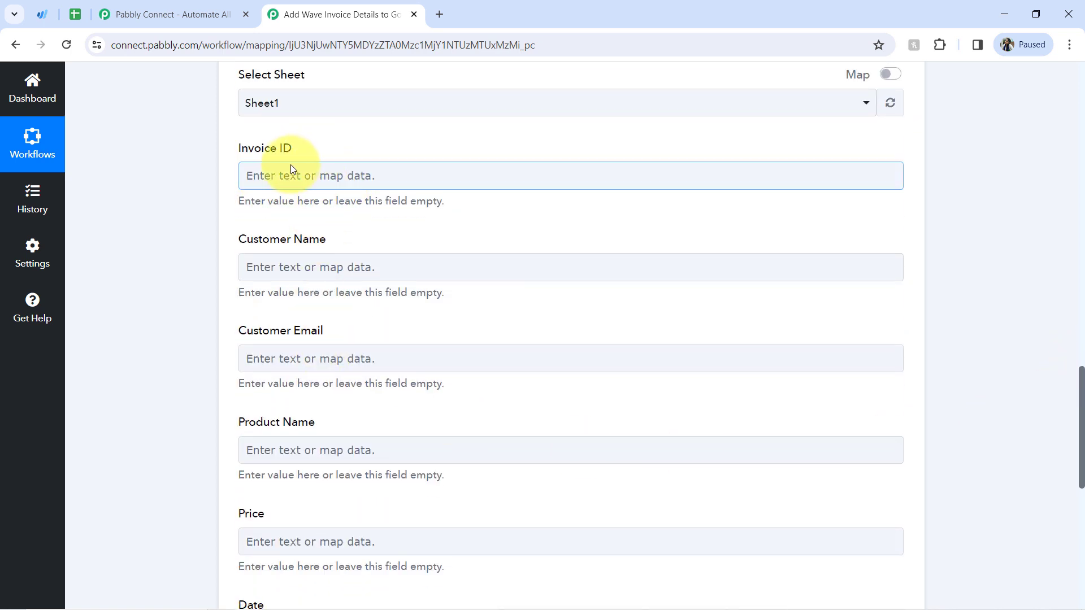
click(277, 170)
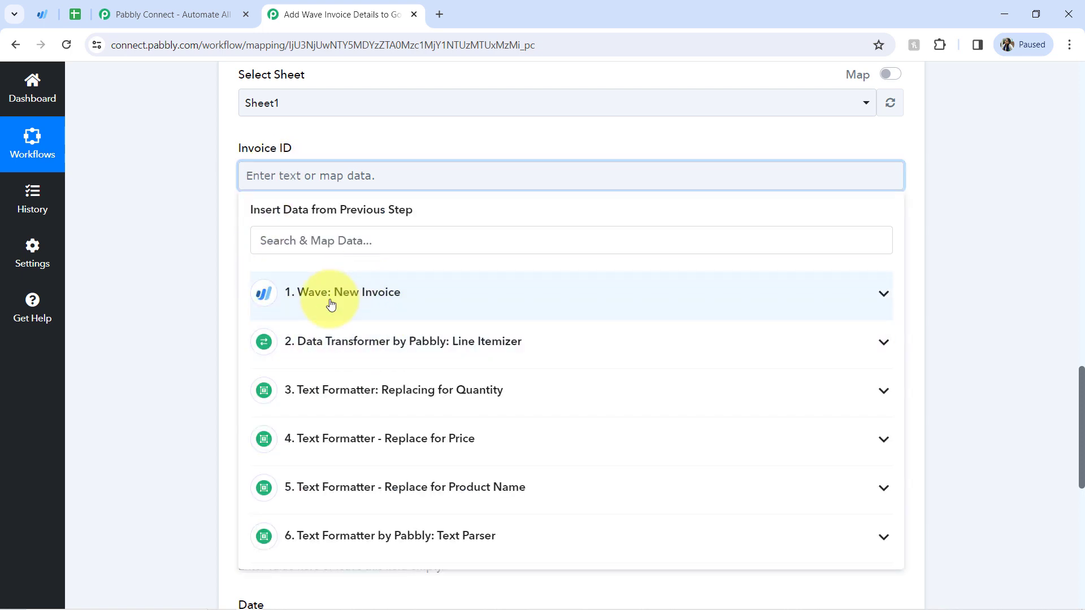
click(353, 299)
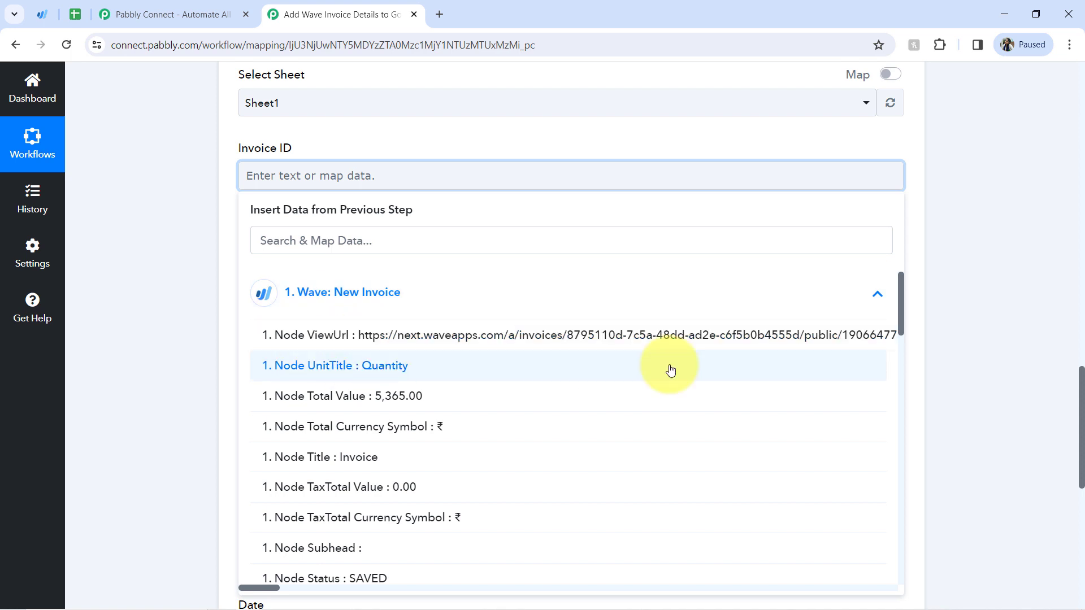
drag(900, 304, 823, 425)
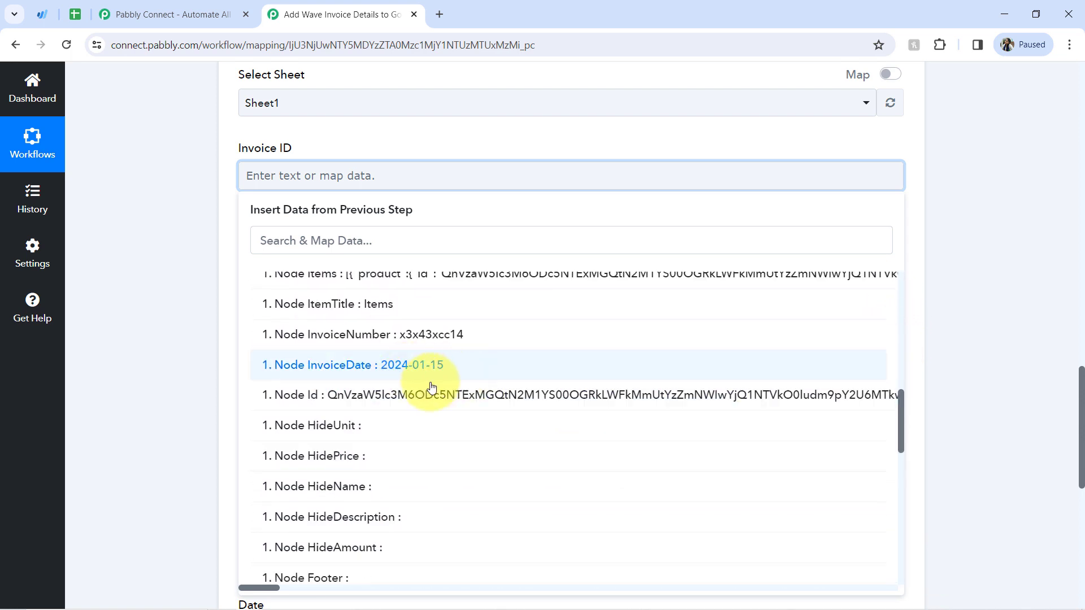
click(375, 396)
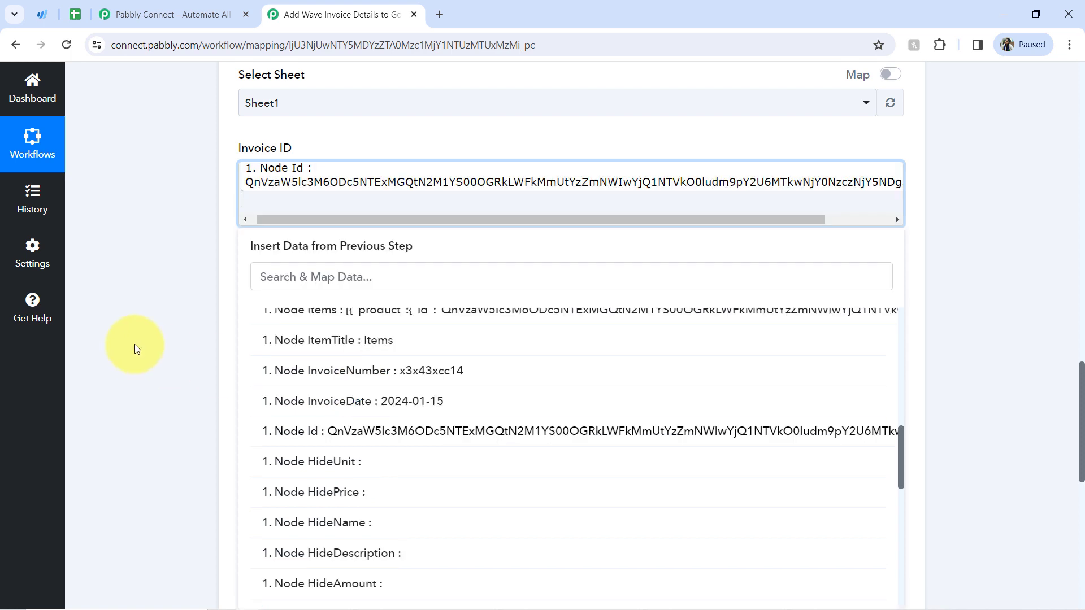
click(135, 346)
Find the customer's name in the previous steps' data and map the Customer Name field to Node Customer Name.
click(267, 304)
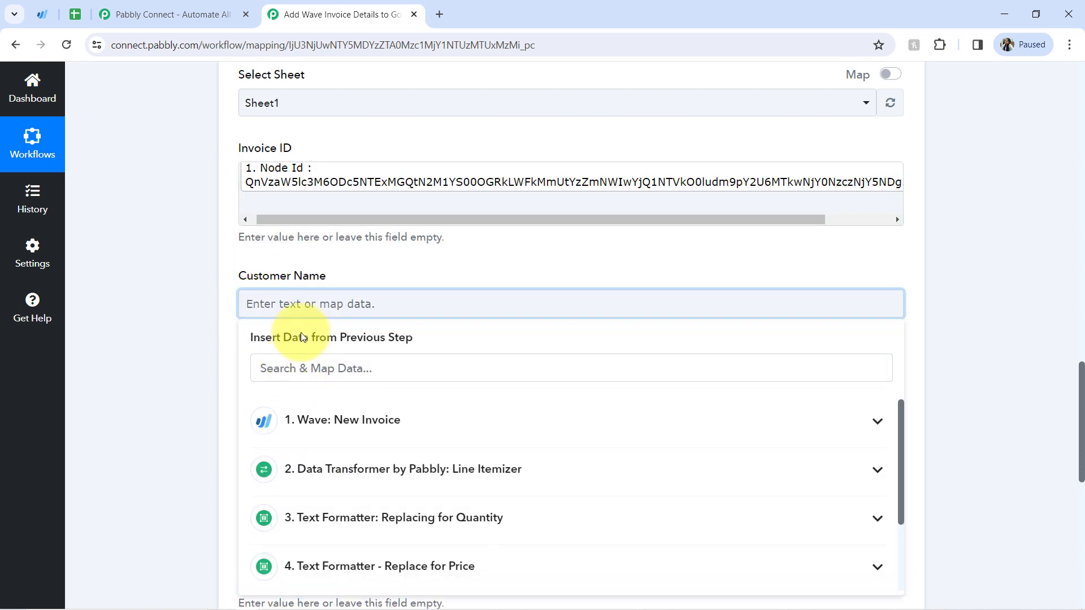
click(293, 368)
text(ada)
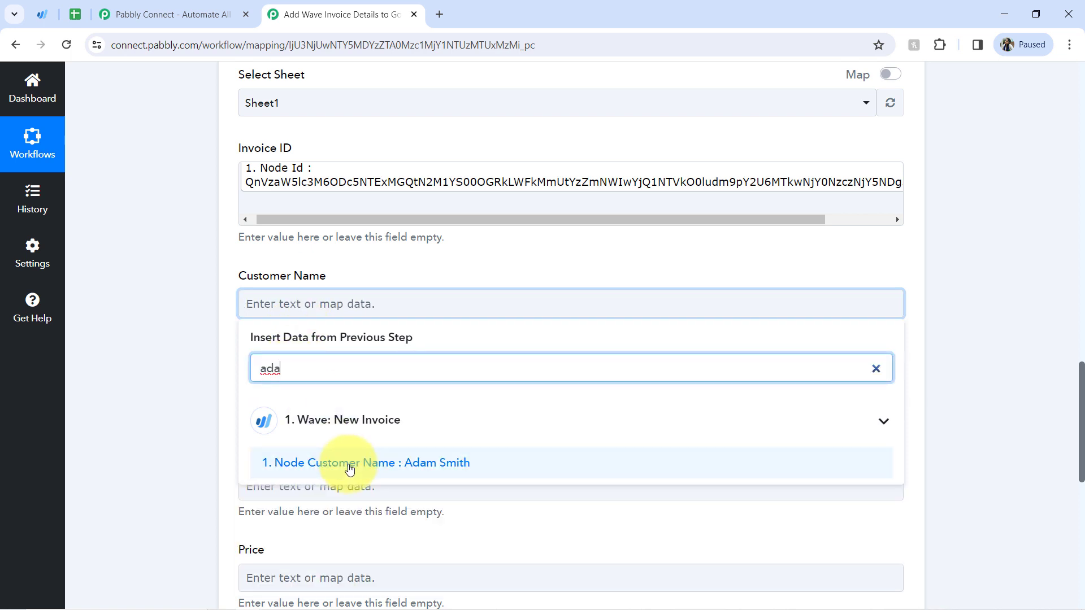
click(349, 464)
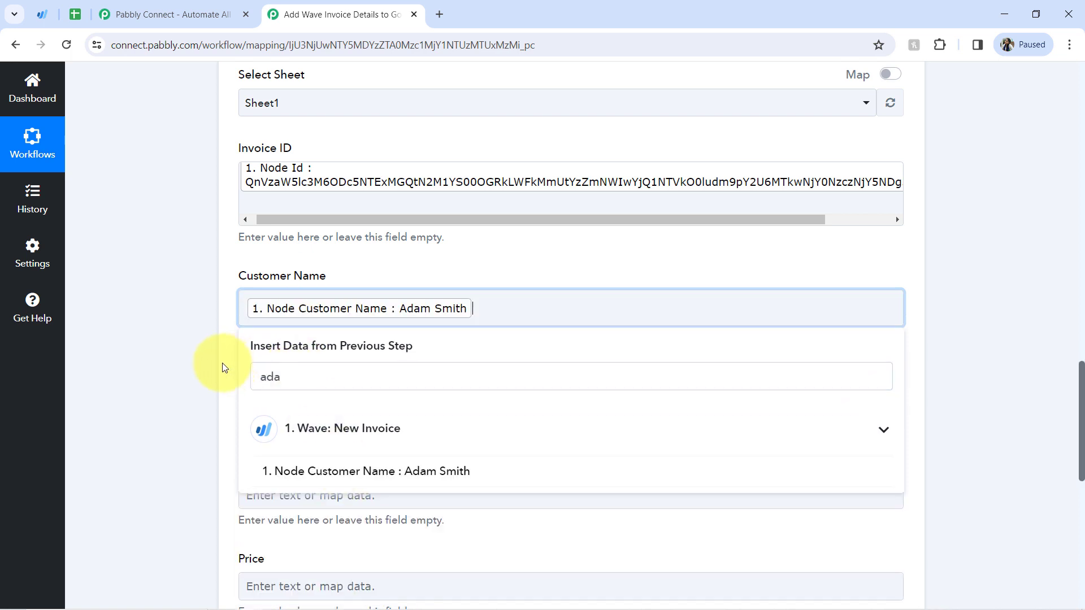
click(223, 368)
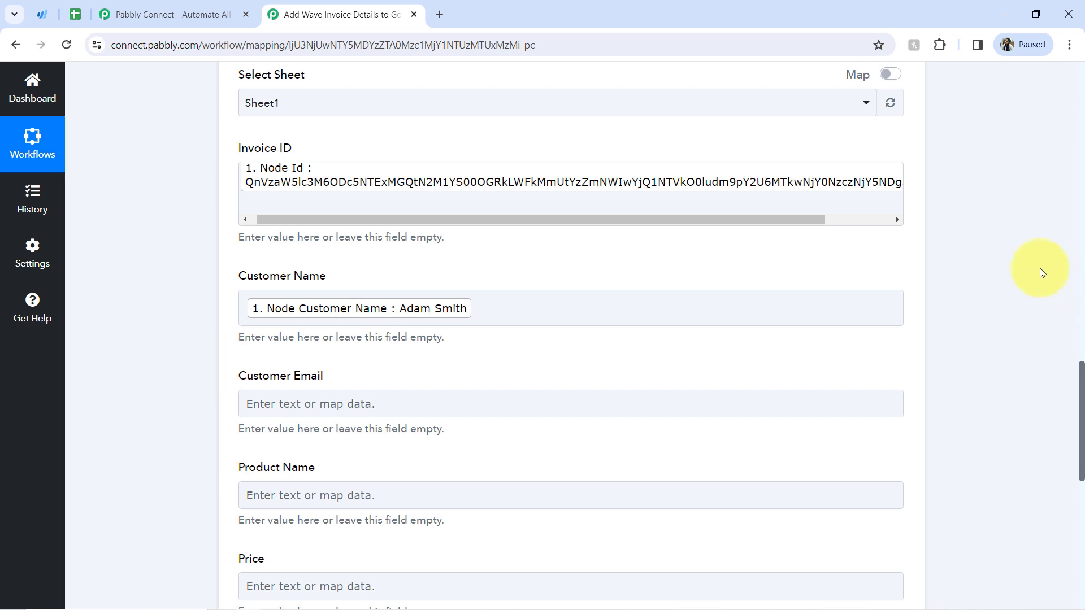
Search the previous steps' data for "@" to find a value for the Customer Email field.
drag(1081, 385, 1081, 410)
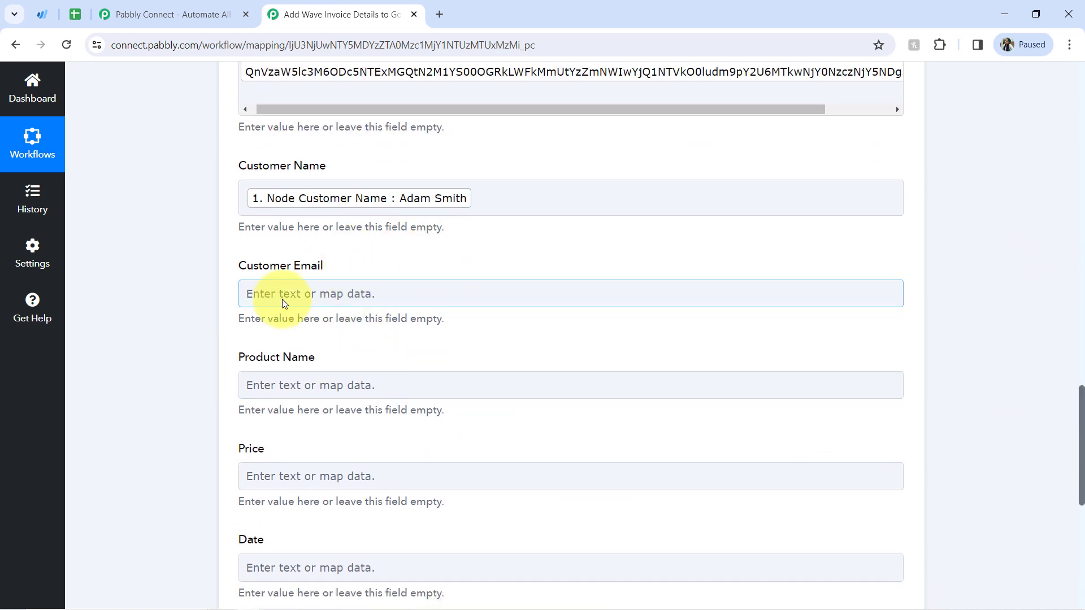
click(293, 284)
click(241, 296)
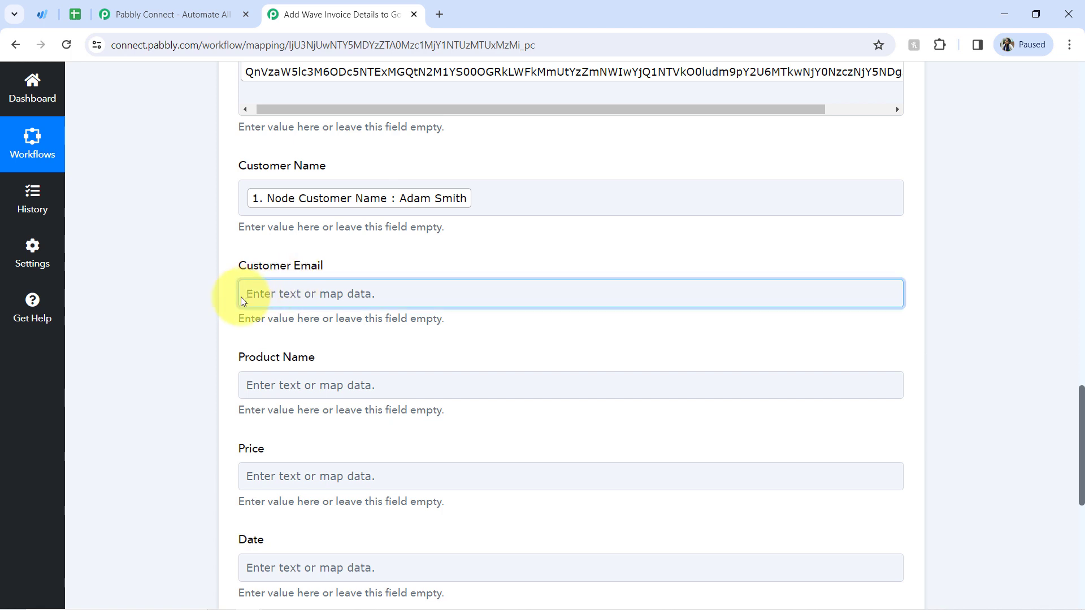
click(271, 360)
text(@)
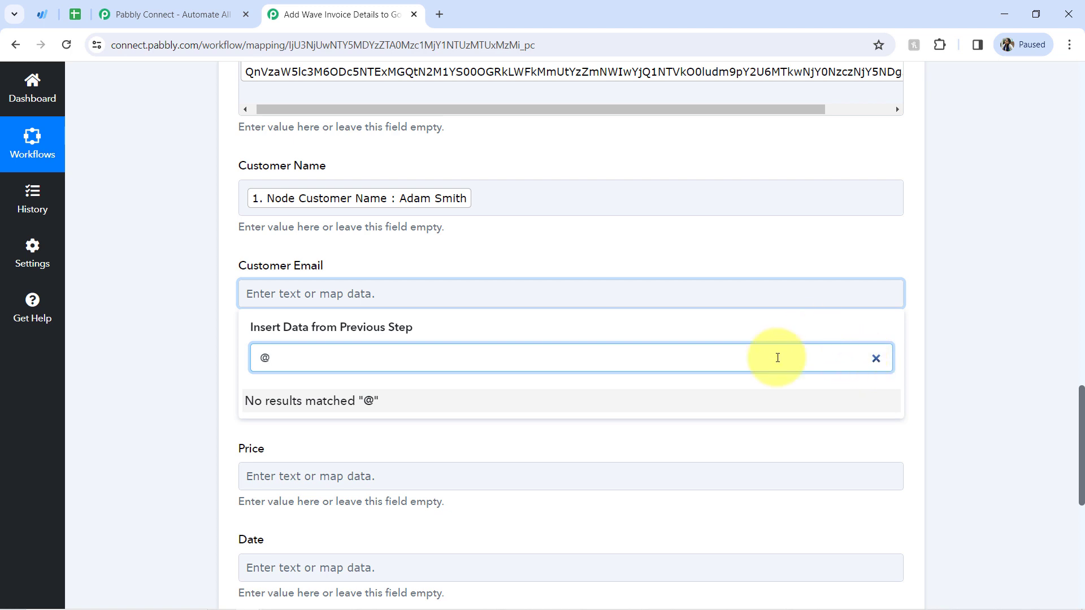
click(148, 351)
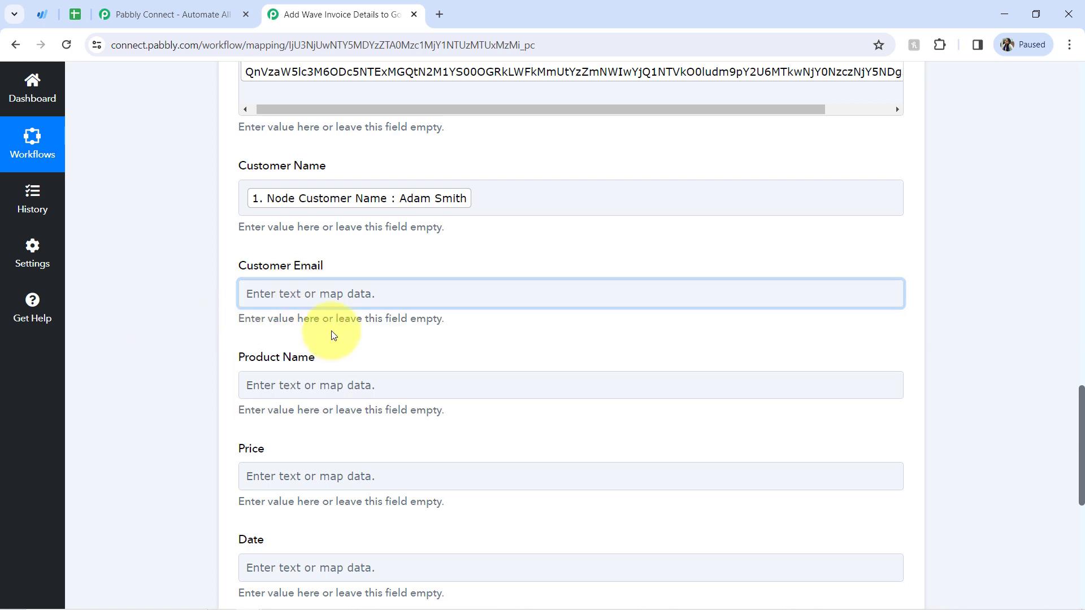
Map the Product Name field to the Result of step 6, "Text Formatter by Pabbly: Text Parser".
click(264, 380)
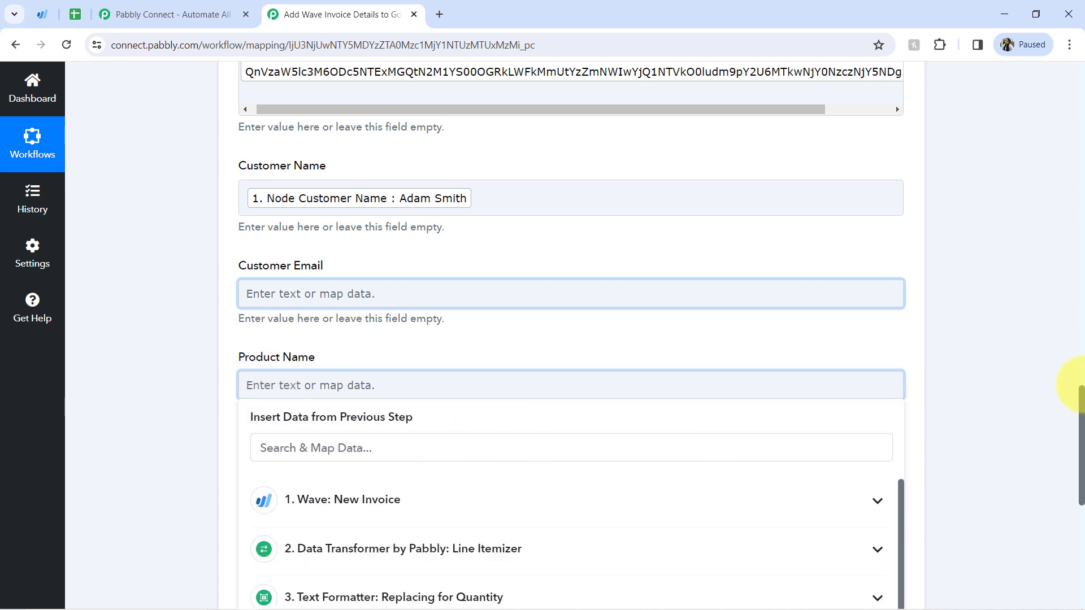
drag(1082, 402, 1081, 456)
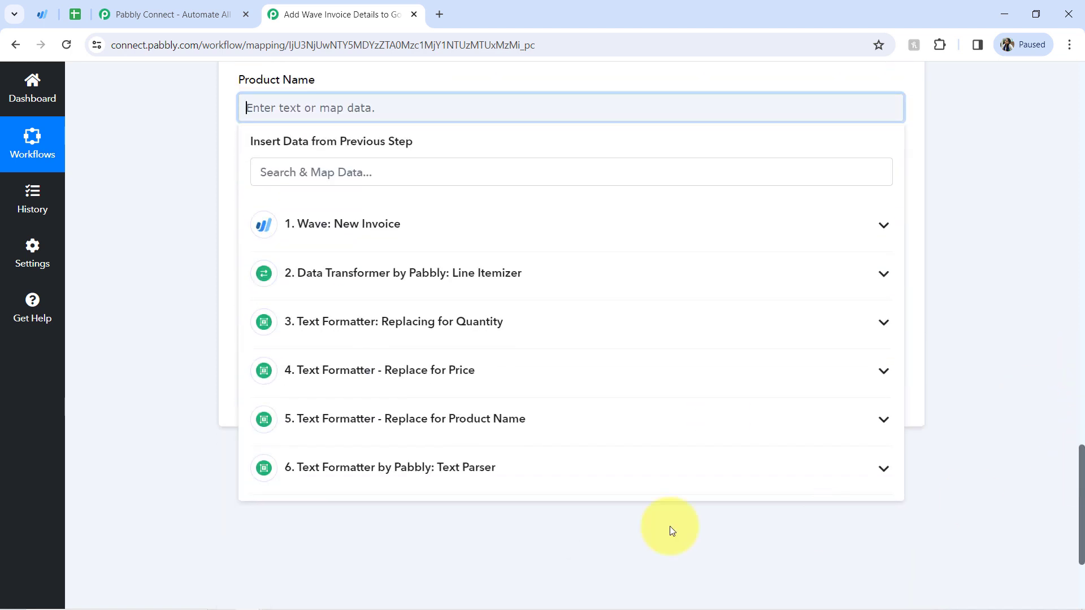
click(373, 419)
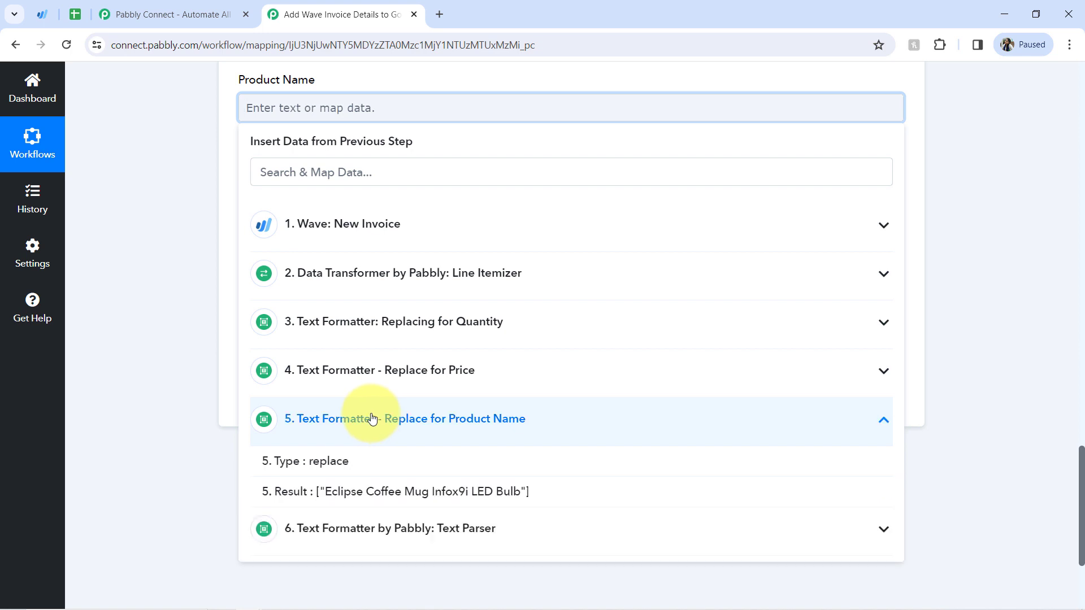
click(371, 418)
click(401, 472)
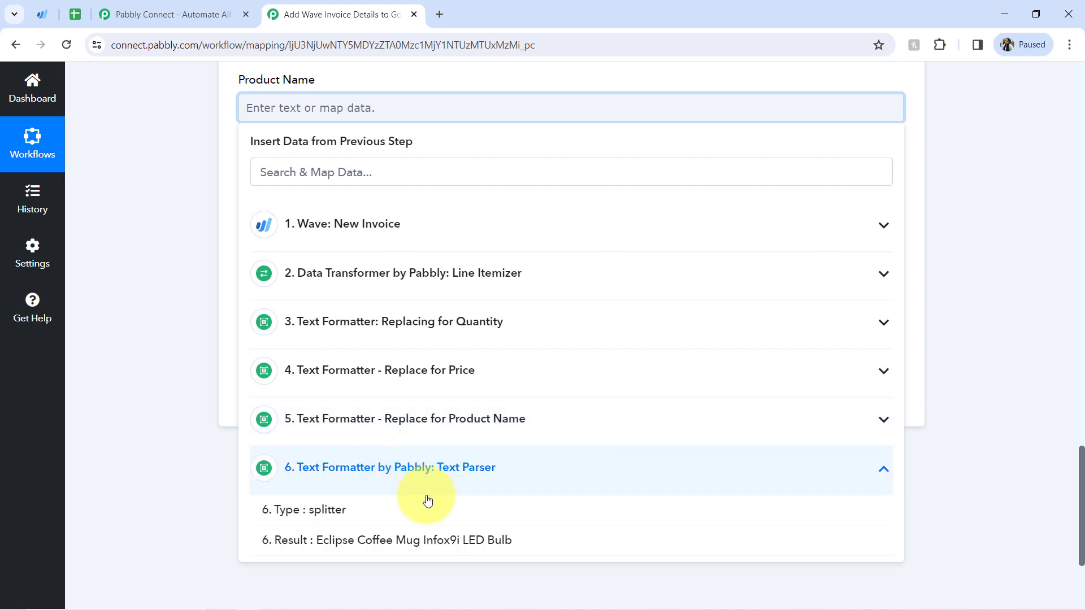
click(379, 541)
Map the Price field to the Result of step 4, "Text Formatter - Replace for Price".
click(267, 209)
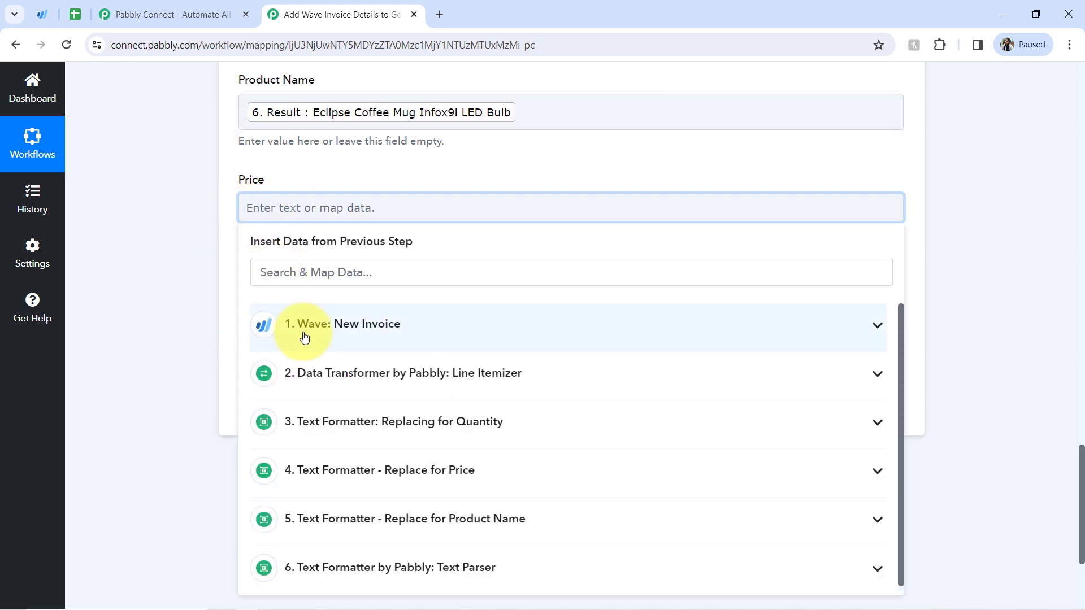
click(439, 472)
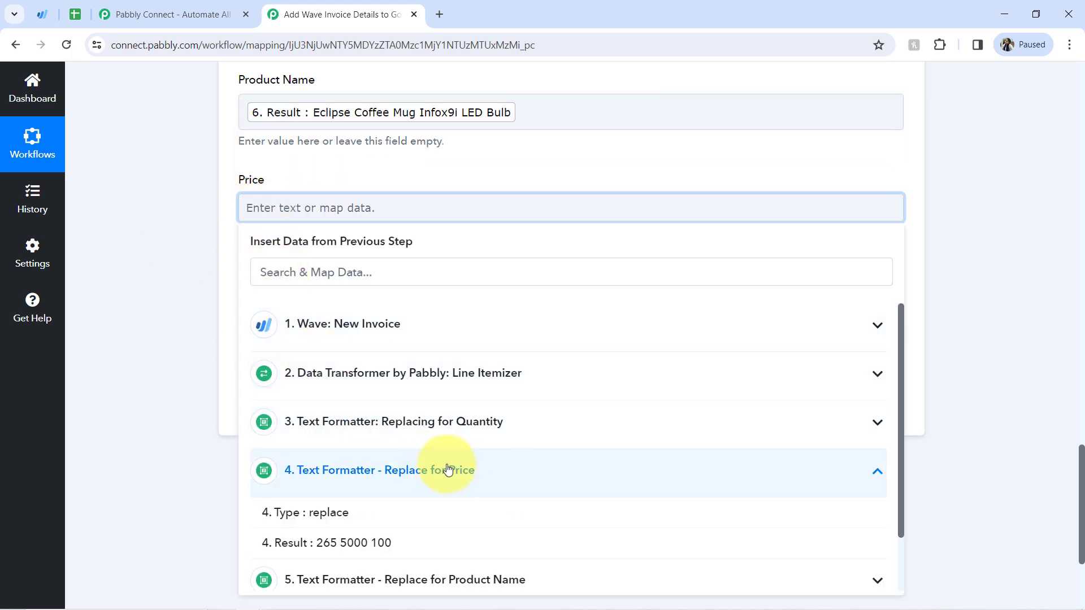
click(302, 543)
click(164, 291)
Search the previous steps' data for "date" and map the Date field to Node InvoiceDate from step 1.
click(271, 306)
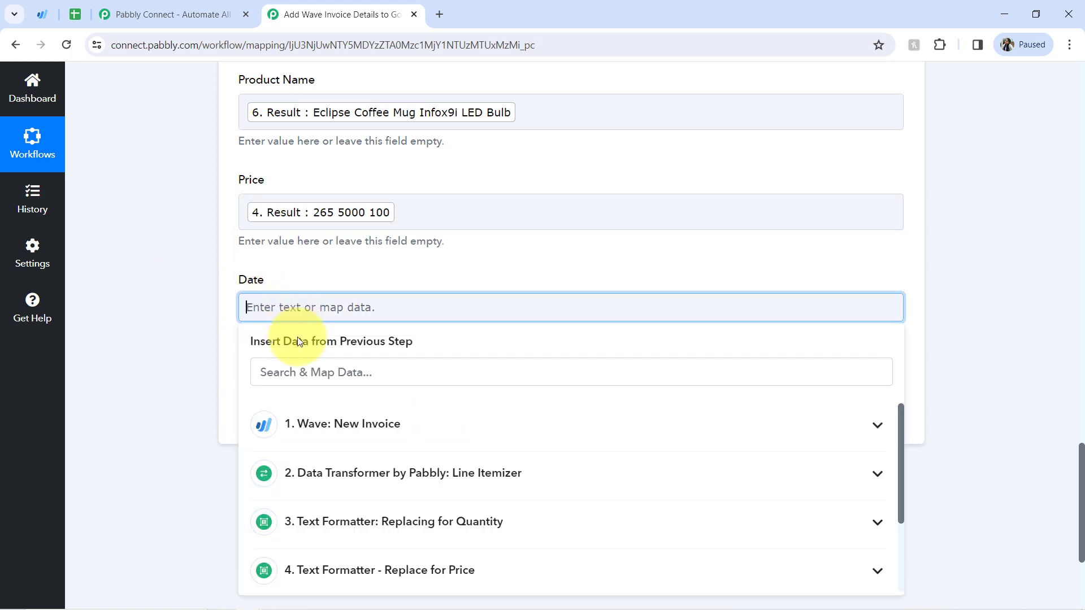
click(296, 372)
text(da)
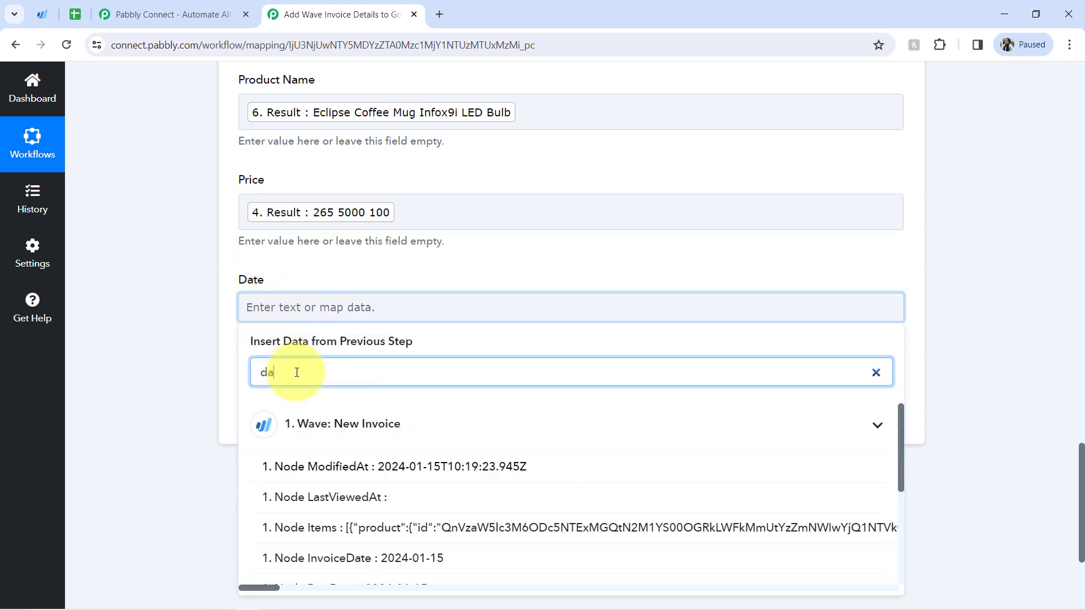
text(te)
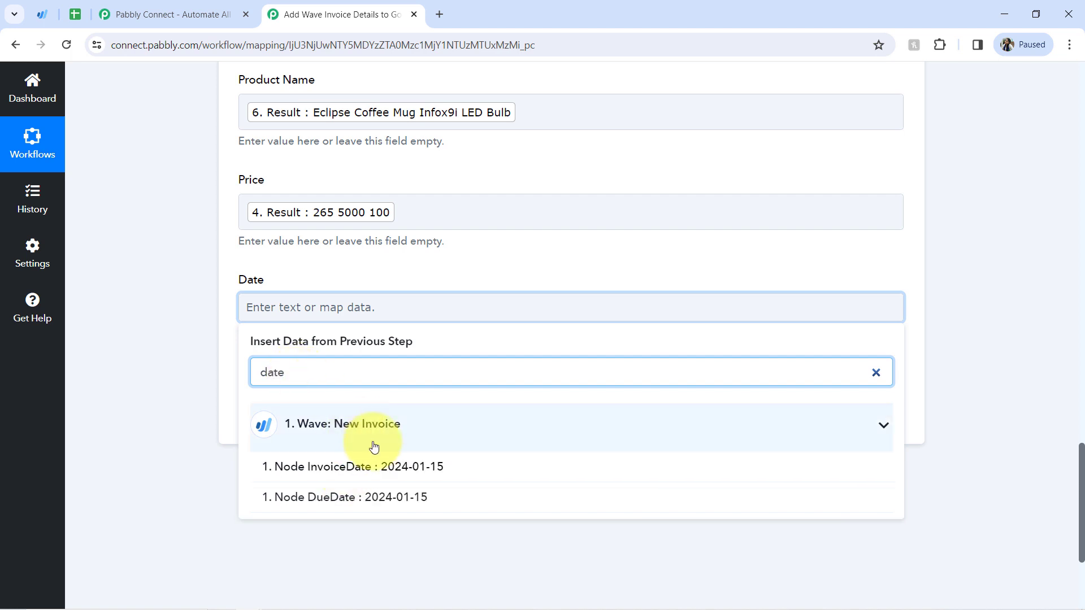
click(358, 469)
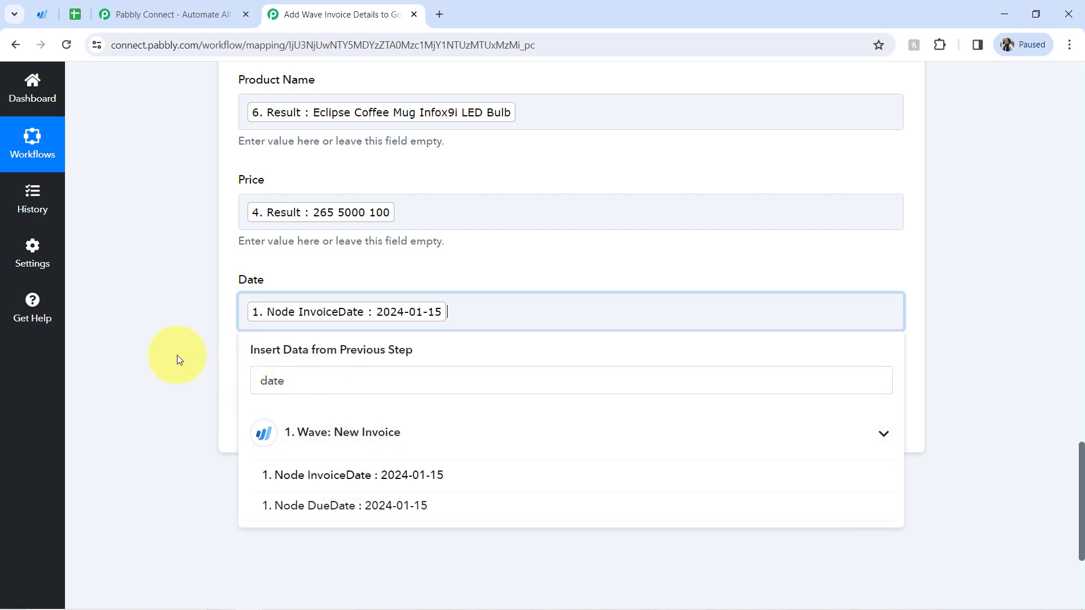
click(165, 355)
Save the Google Sheets action with a test request and check the added row in the Invoice spreadsheet.
click(285, 439)
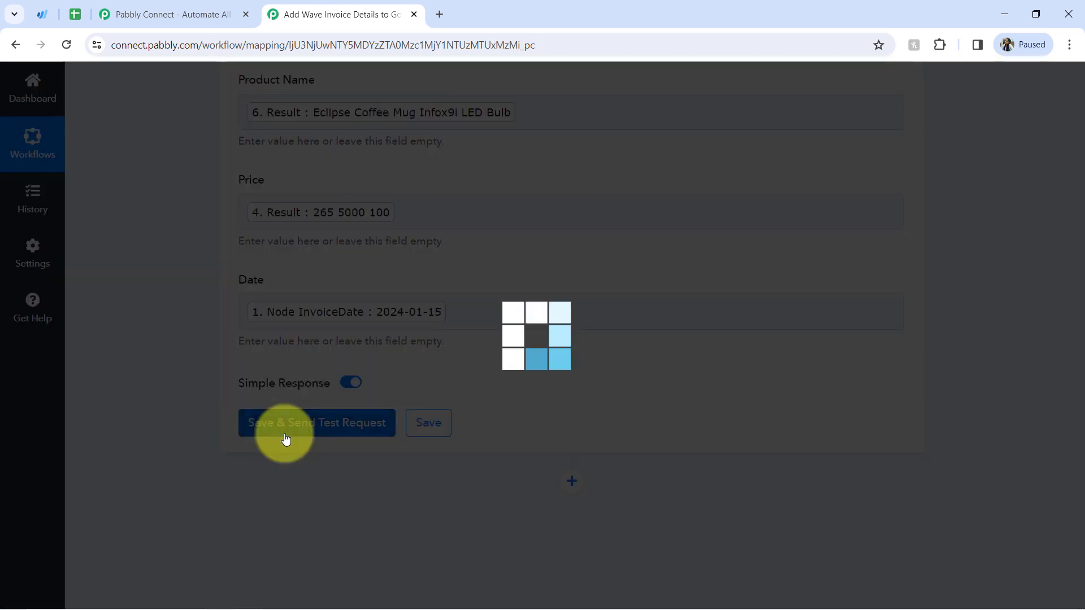
click(76, 14)
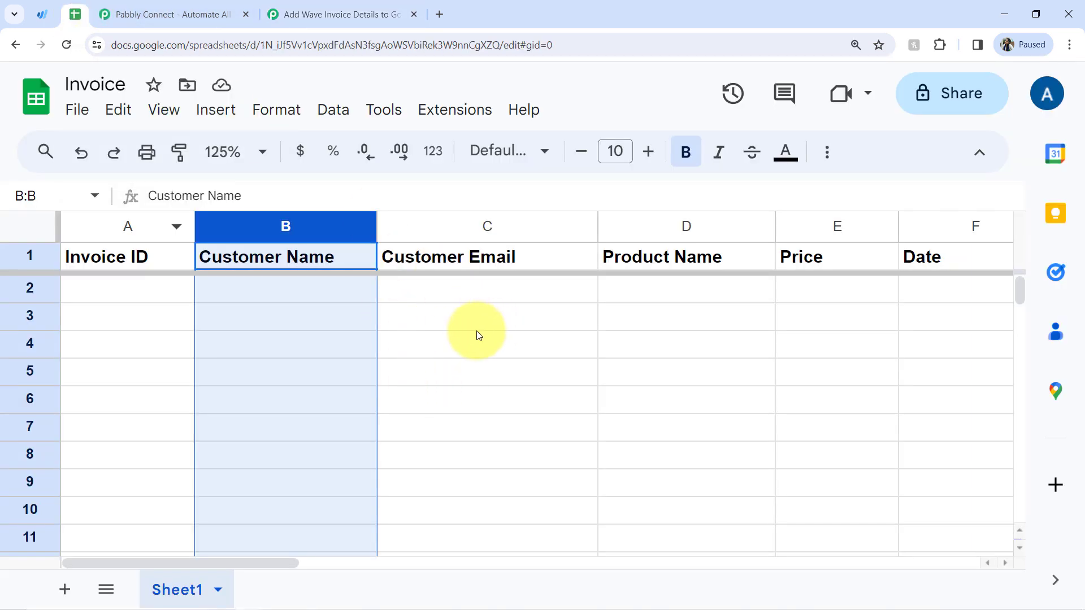
click(491, 412)
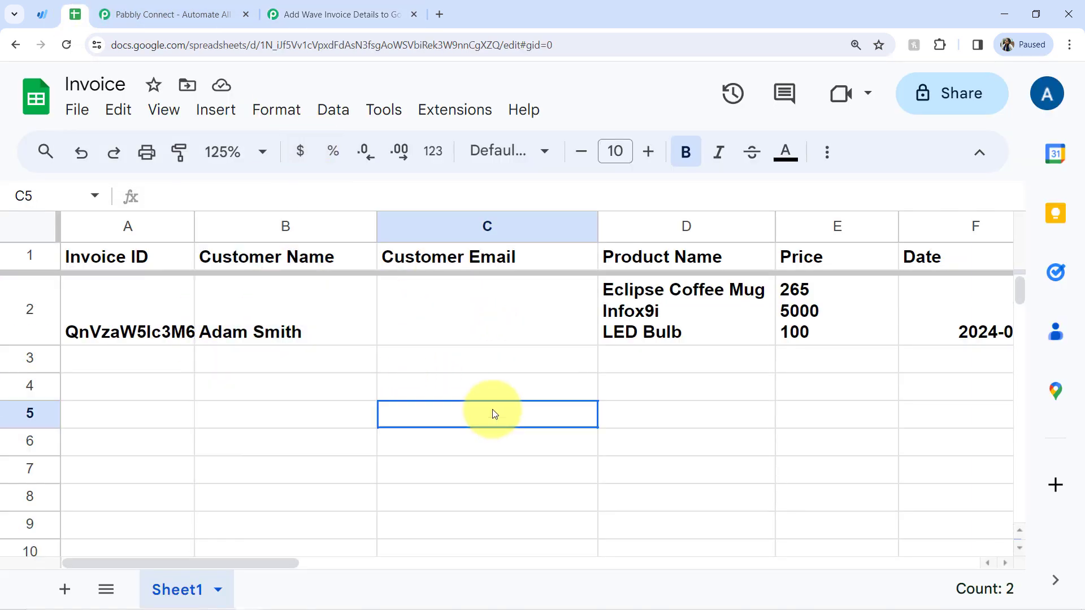
click(91, 295)
click(278, 307)
click(448, 317)
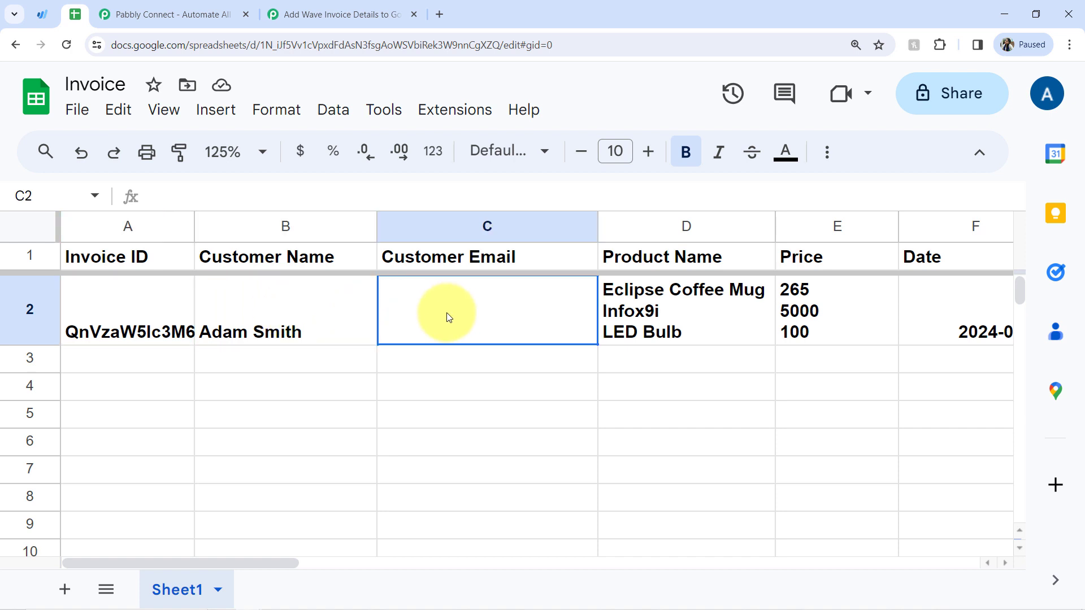
Remove the bold from row 2 of the Invoice sheet and align its cells left and vertically to the middle.
click(10, 316)
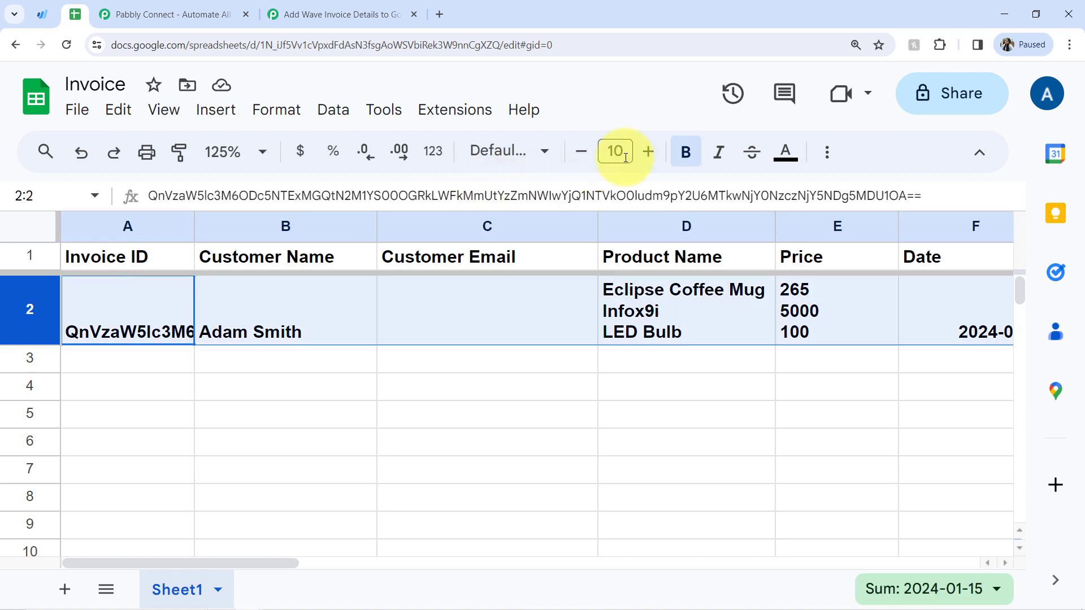
click(684, 157)
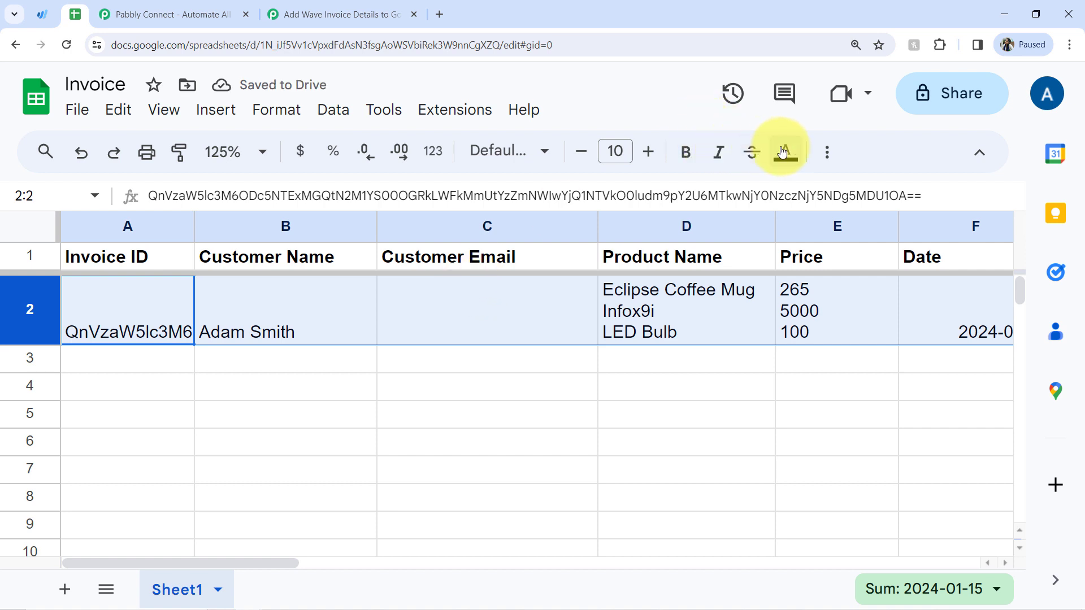
click(826, 152)
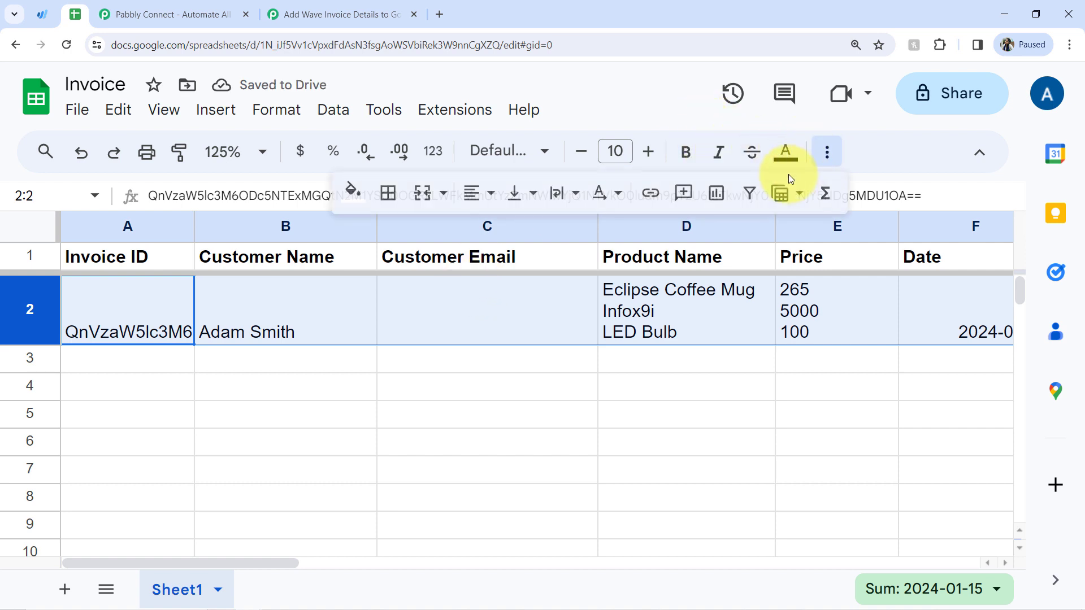
click(479, 194)
click(479, 226)
click(513, 197)
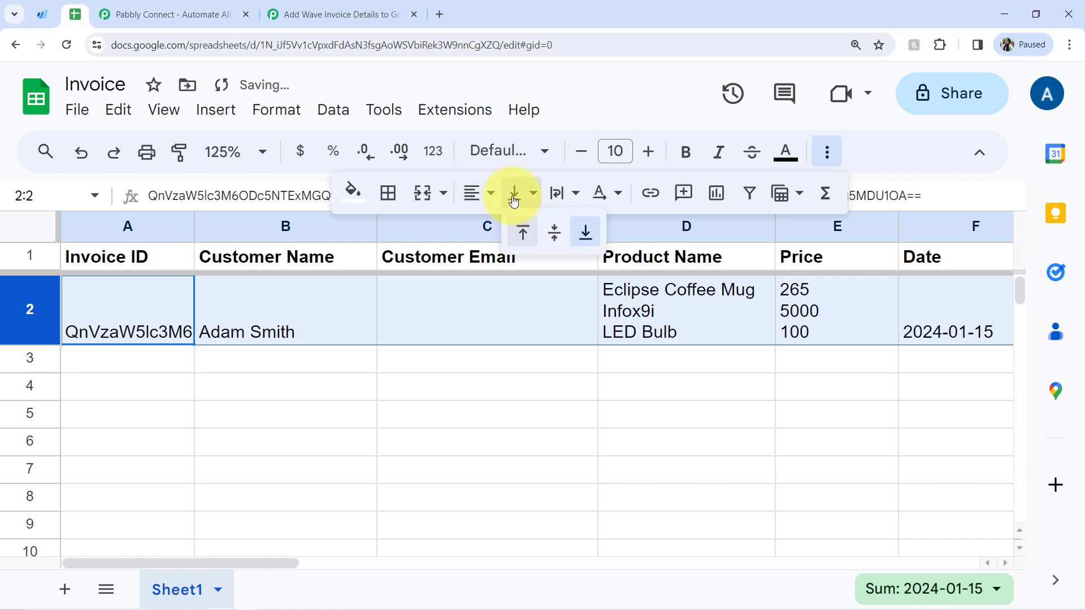
click(547, 236)
click(533, 384)
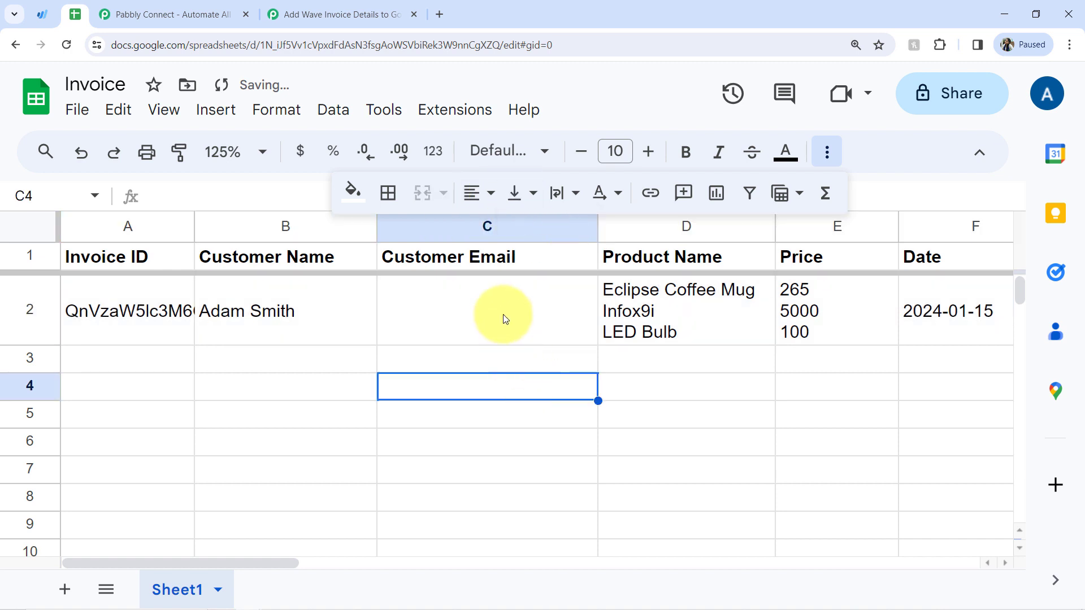
Return to the Pabbly Connect workflow and insert a Wave action between step 6 and the Google Sheets action.
click(286, 14)
click(263, 343)
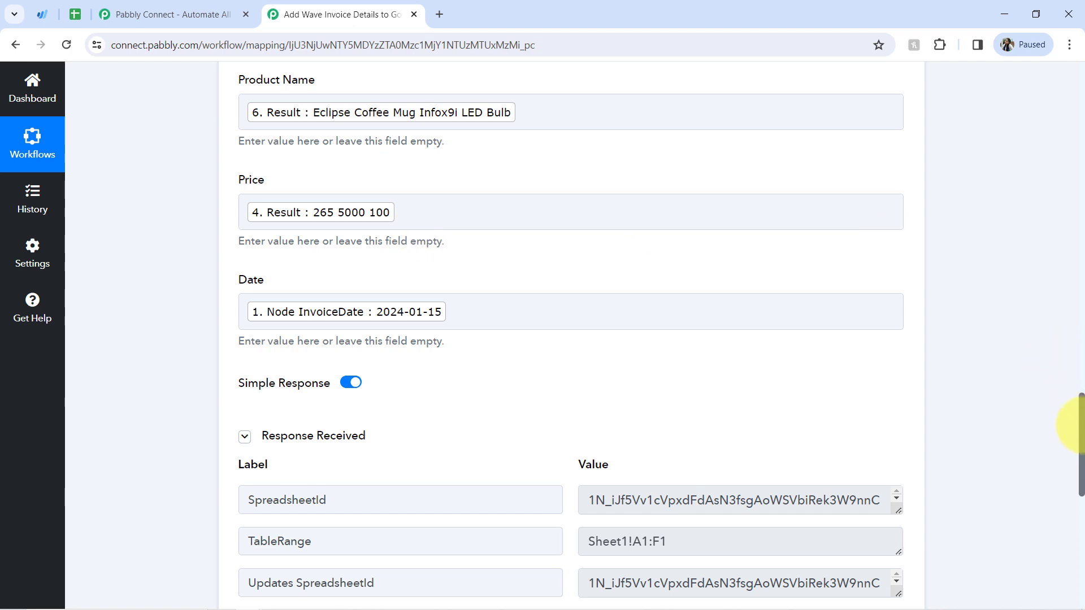
scroll(1071, 425, up, 15)
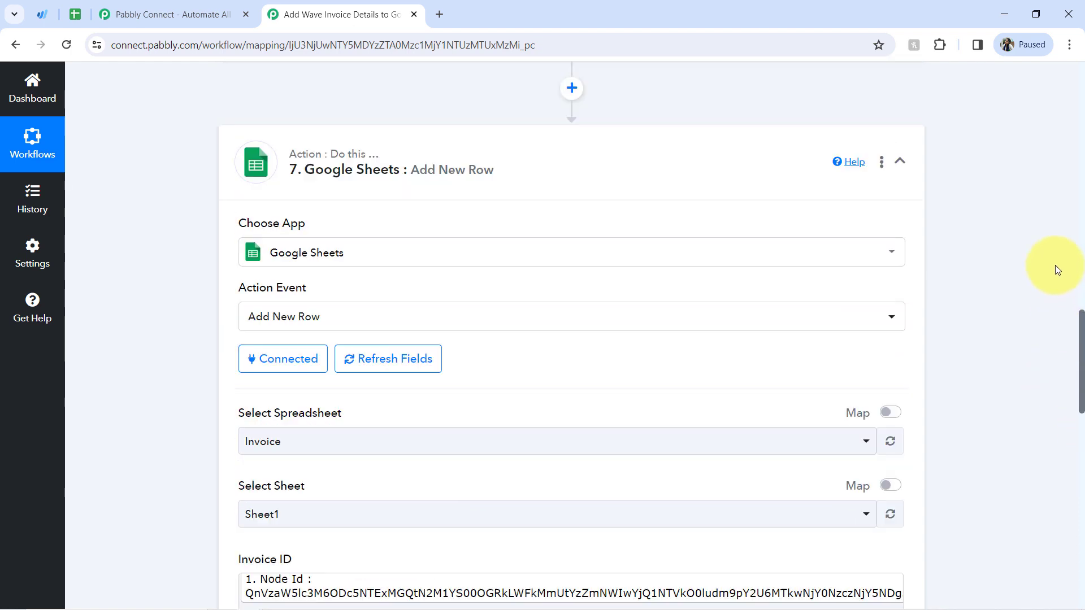
scroll(1055, 265, up, 1)
click(566, 139)
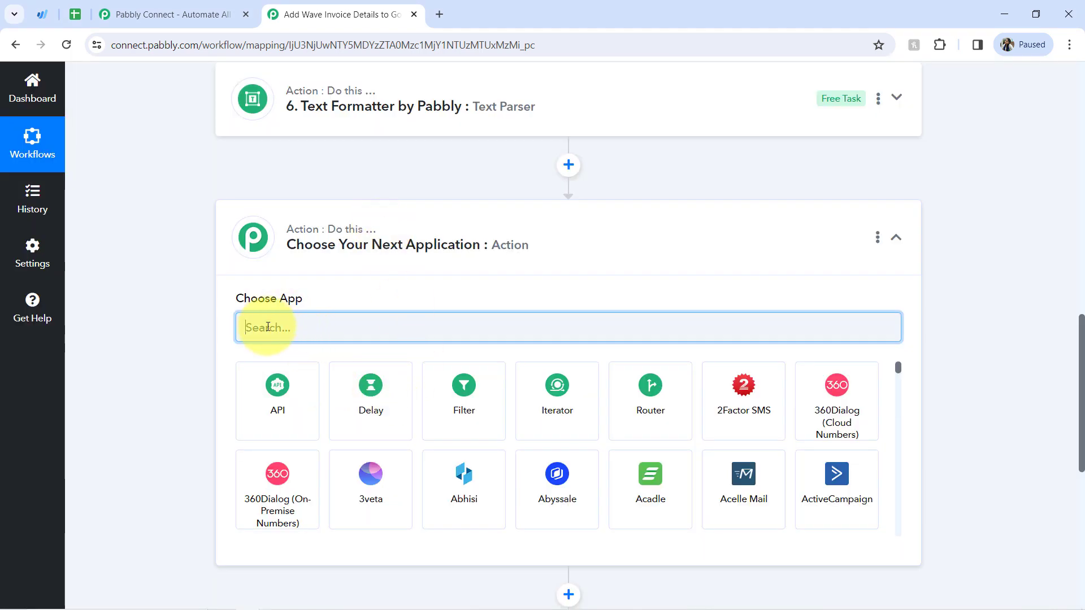
text(wave)
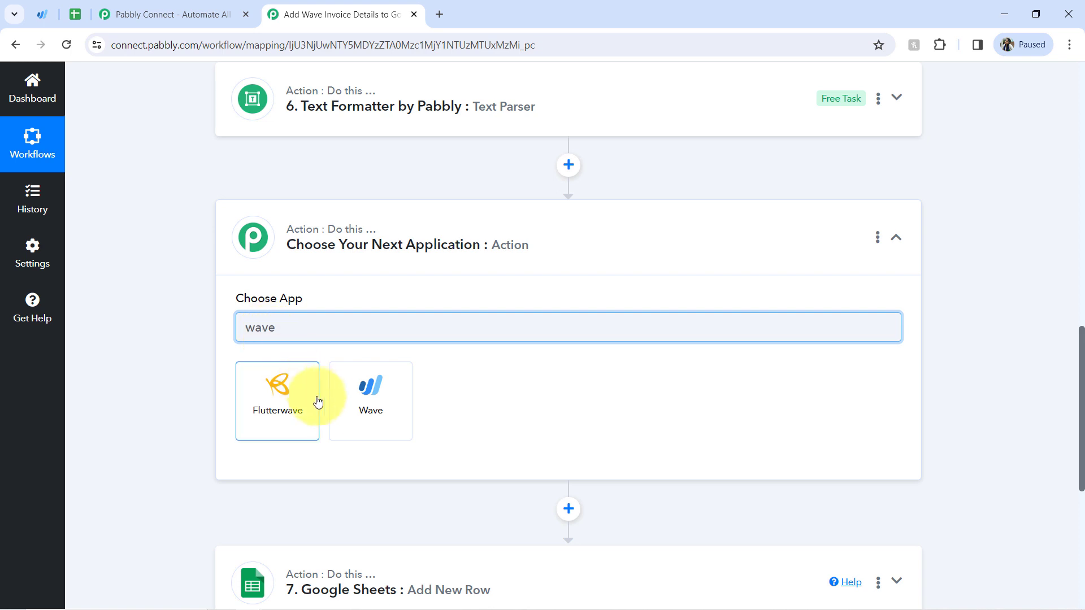
click(367, 395)
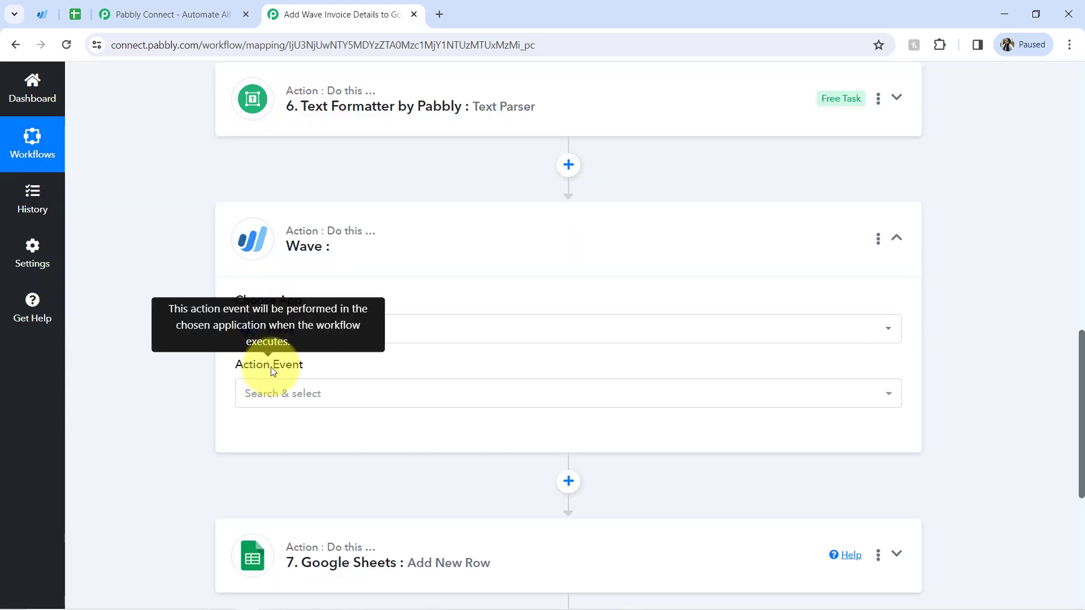
Set the Wave action event to Get Customer by ID and connect it through the existing Wave #5 connection.
click(259, 402)
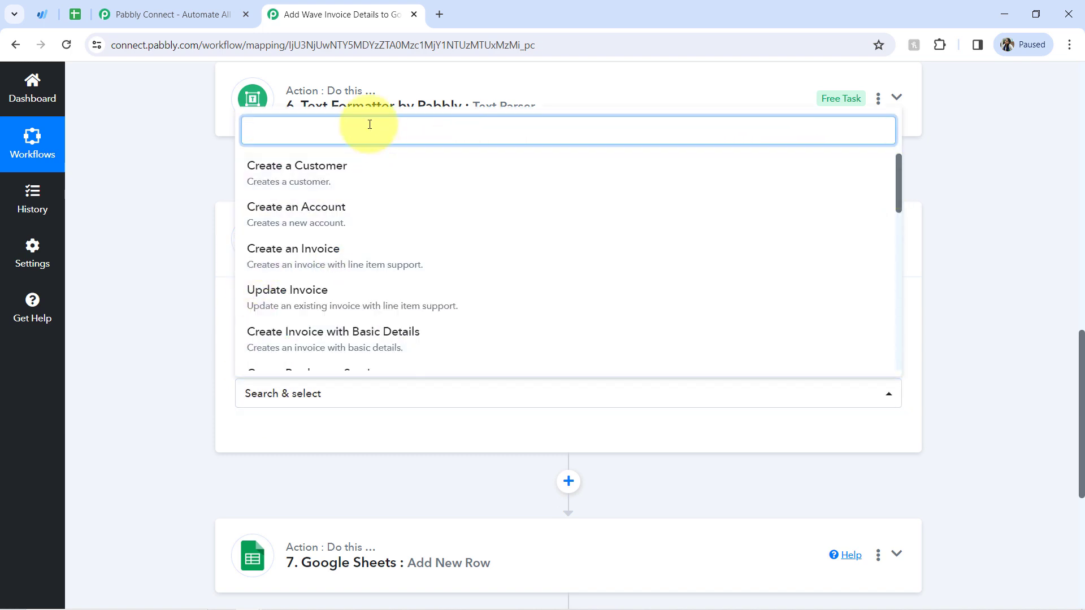
text(get)
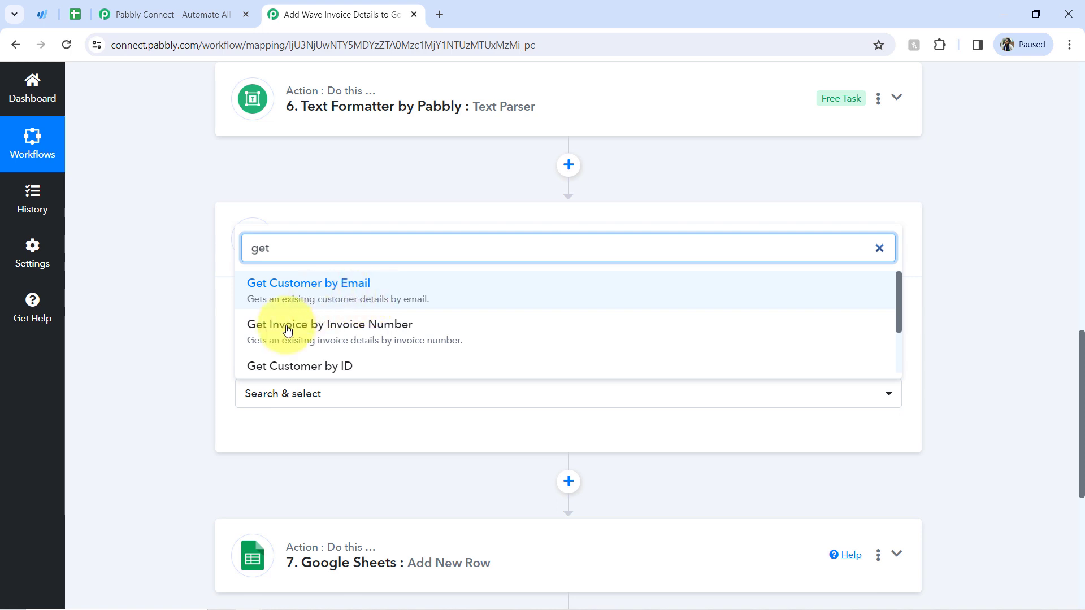
click(305, 370)
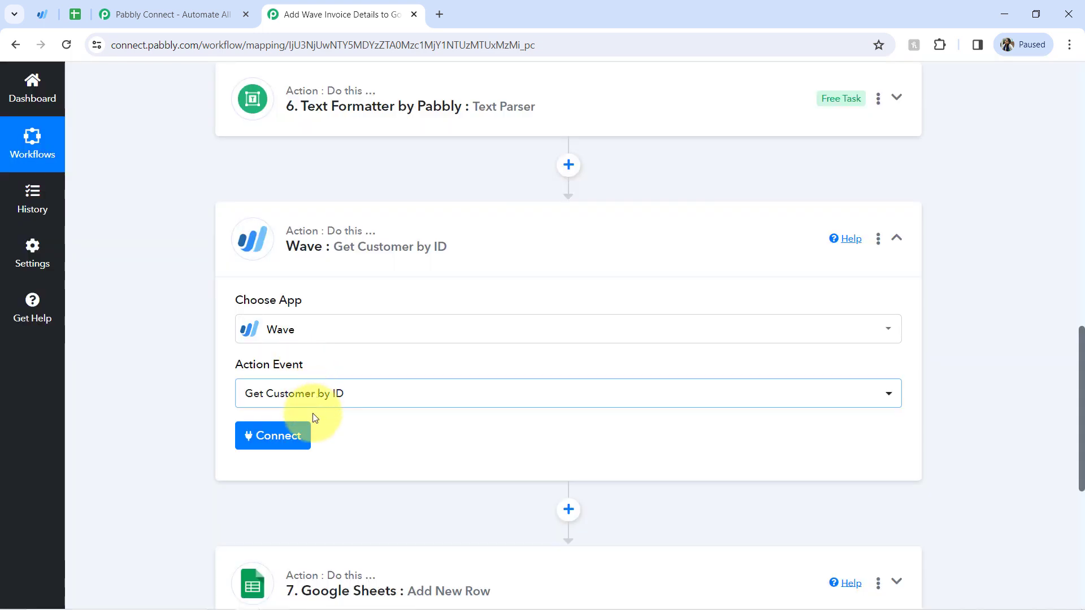
click(309, 444)
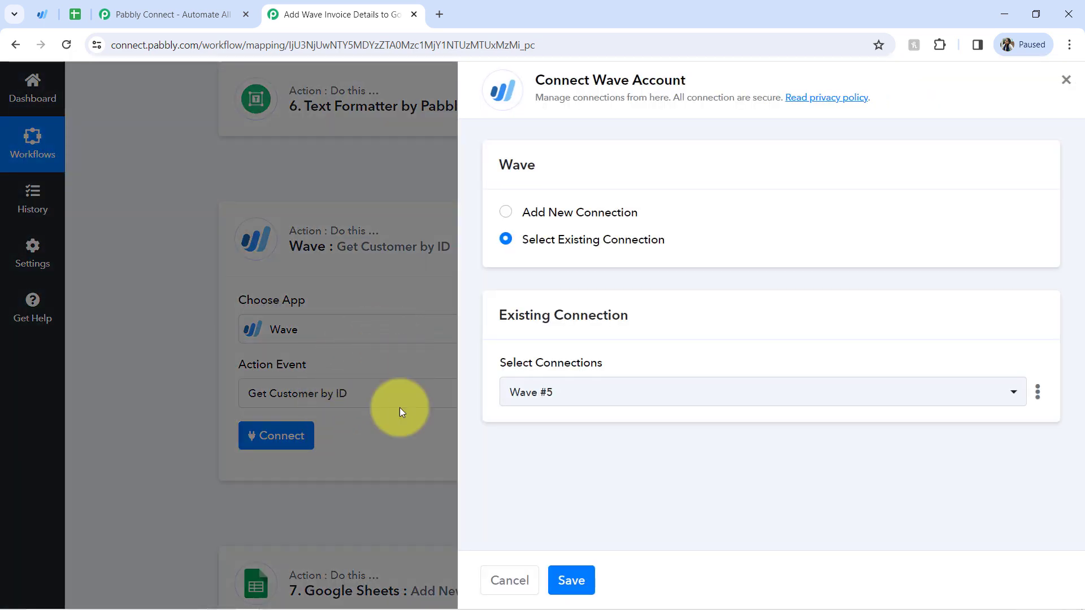
click(579, 580)
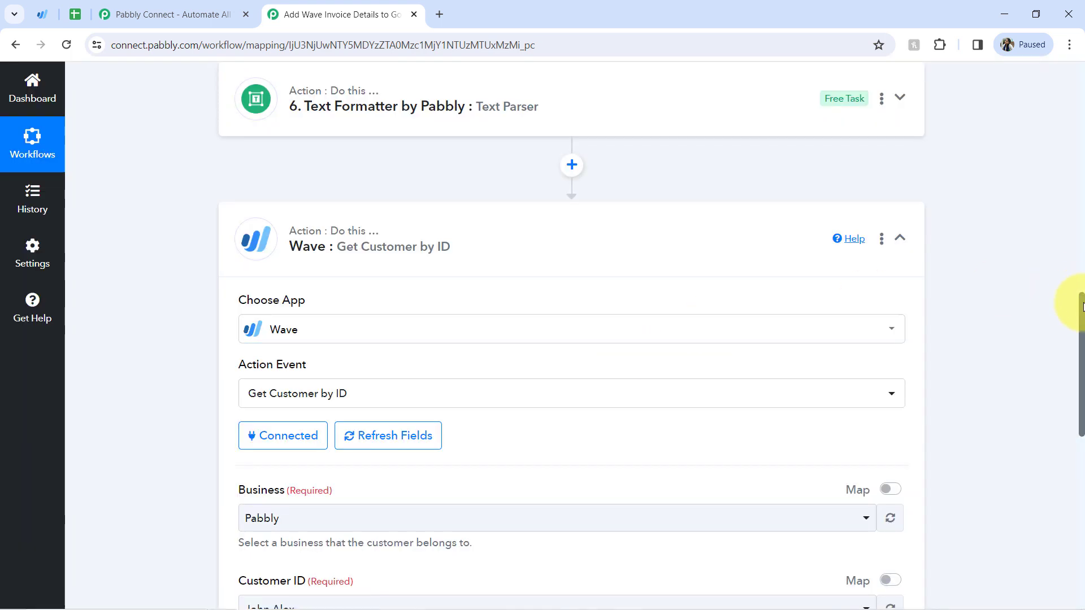
Review the Business and Customer ID choices of the Get Customer by ID action.
drag(1083, 307, 1079, 392)
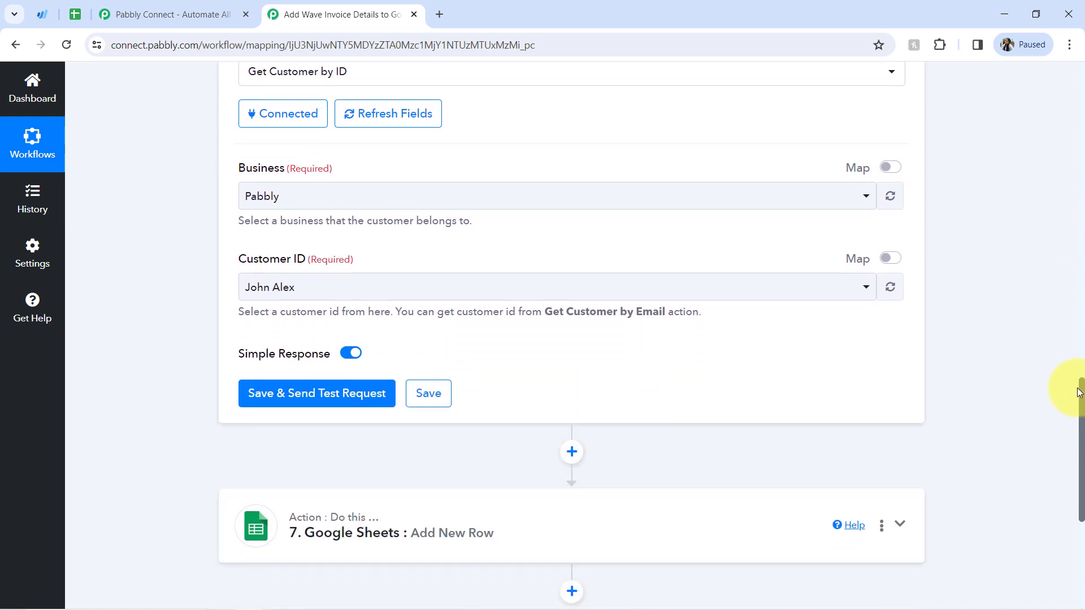
click(259, 194)
click(260, 195)
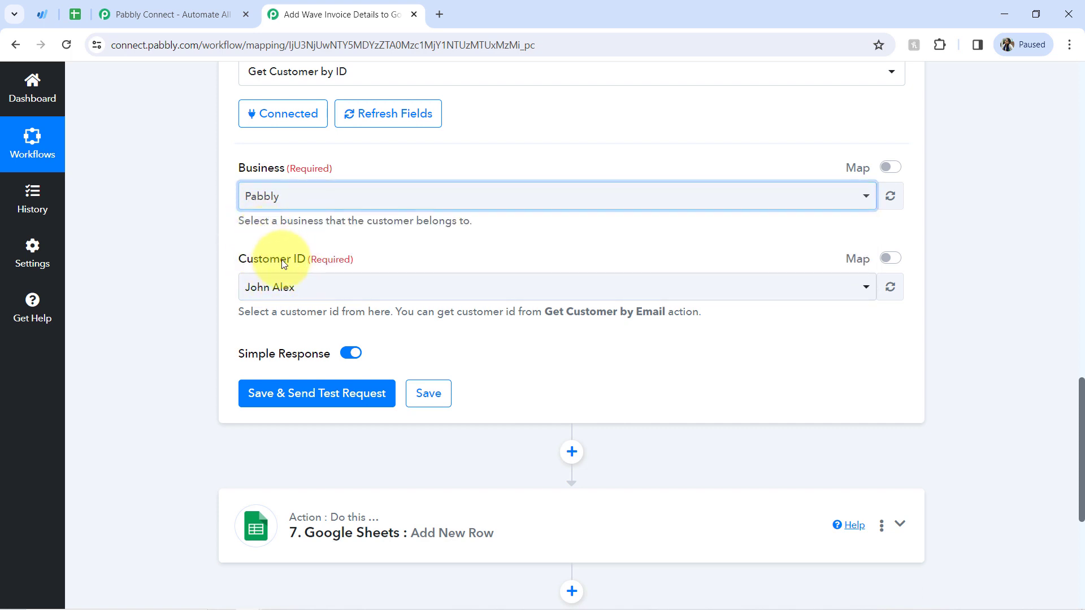
click(269, 287)
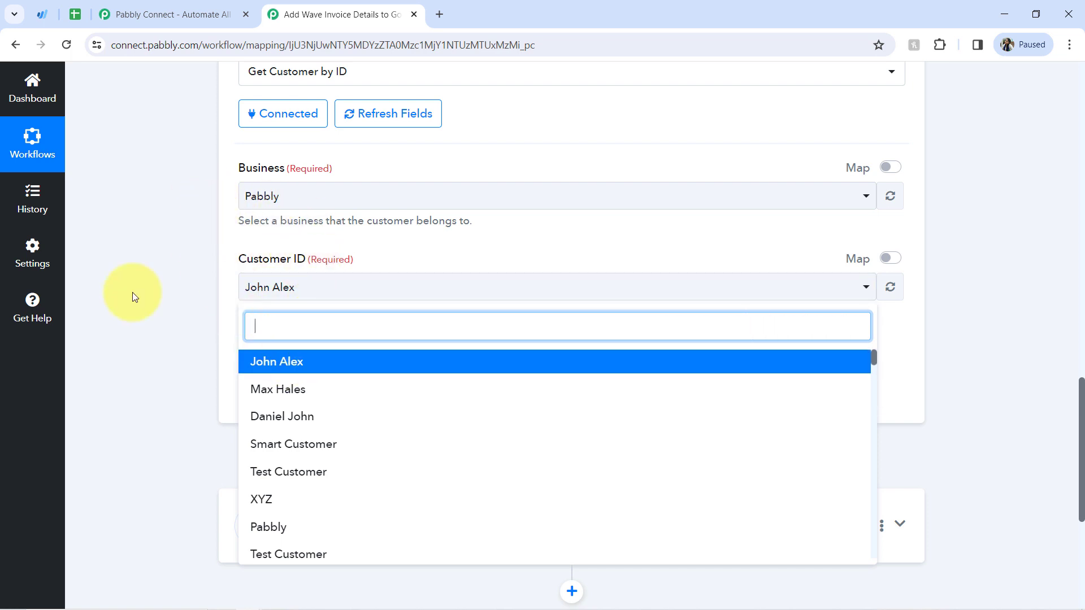
click(134, 293)
Enable mapping for the Customer ID field and clear its preset value.
click(891, 258)
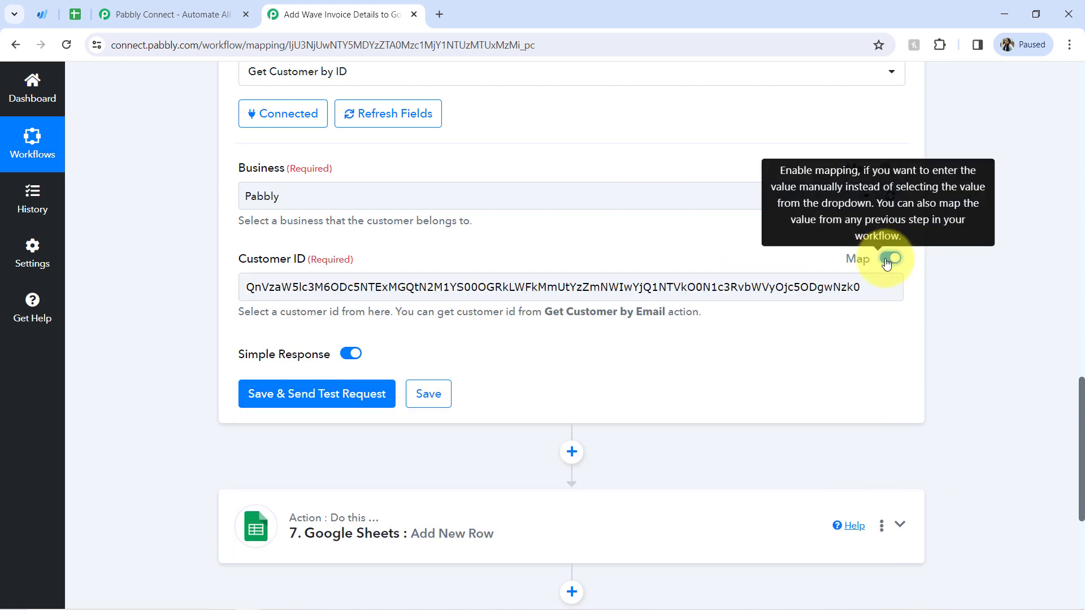
click(789, 288)
key(ctrl+a)
key(BackSpace)
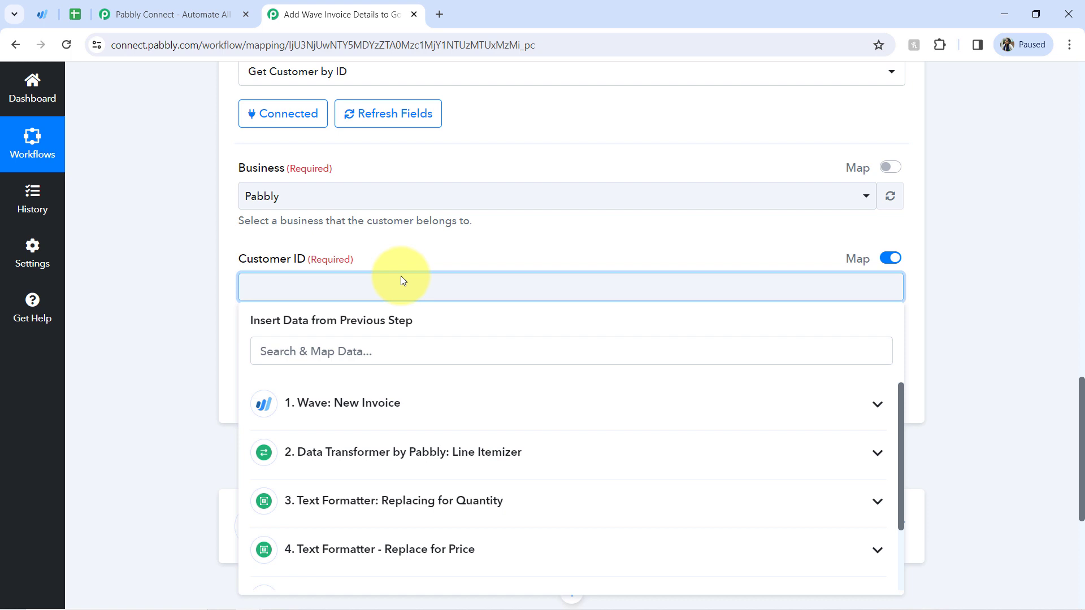
Search the previous steps' data for "cust" and map the Customer ID field to Node Customer Id from step 1.
click(336, 402)
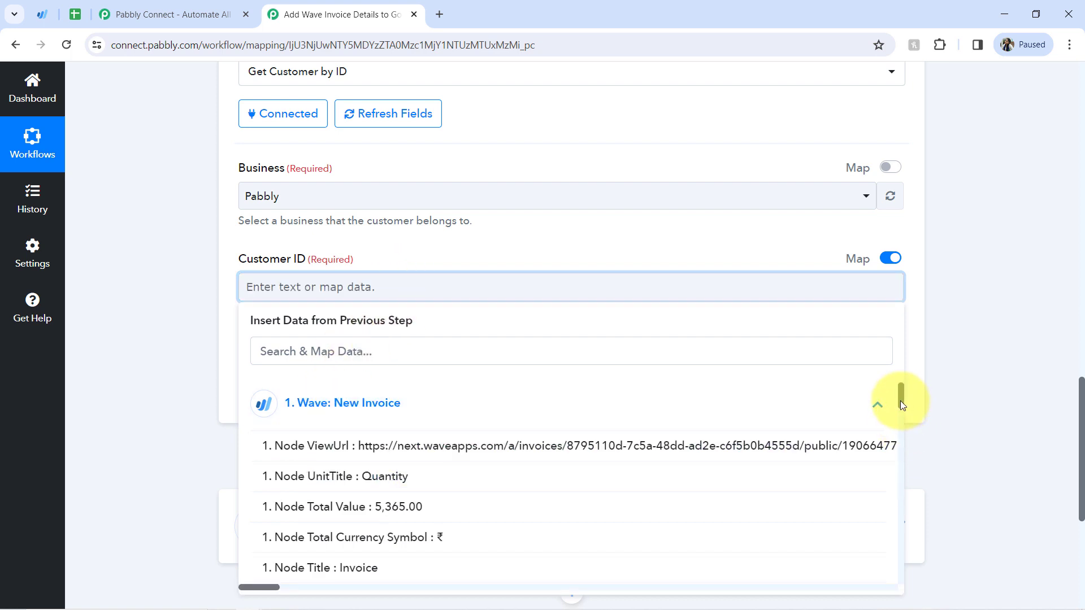
click(257, 348)
text(c)
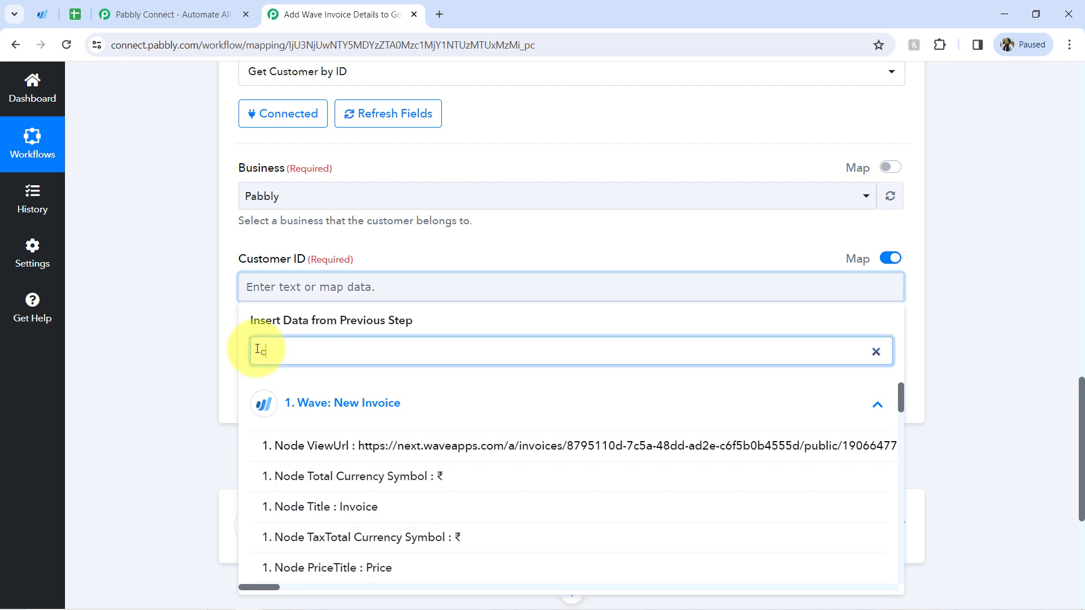
text(ust)
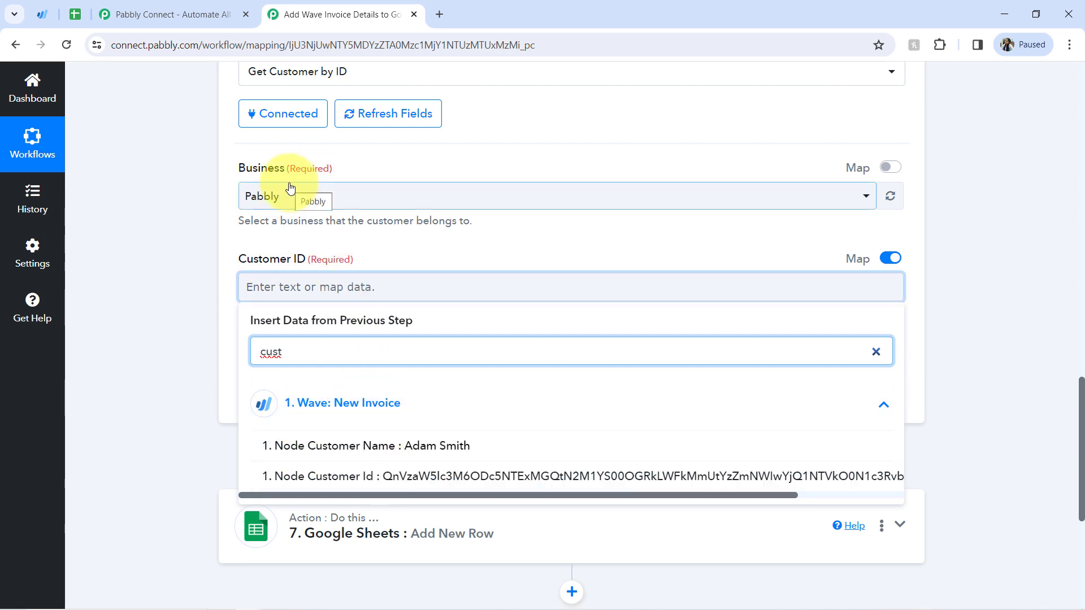
click(390, 476)
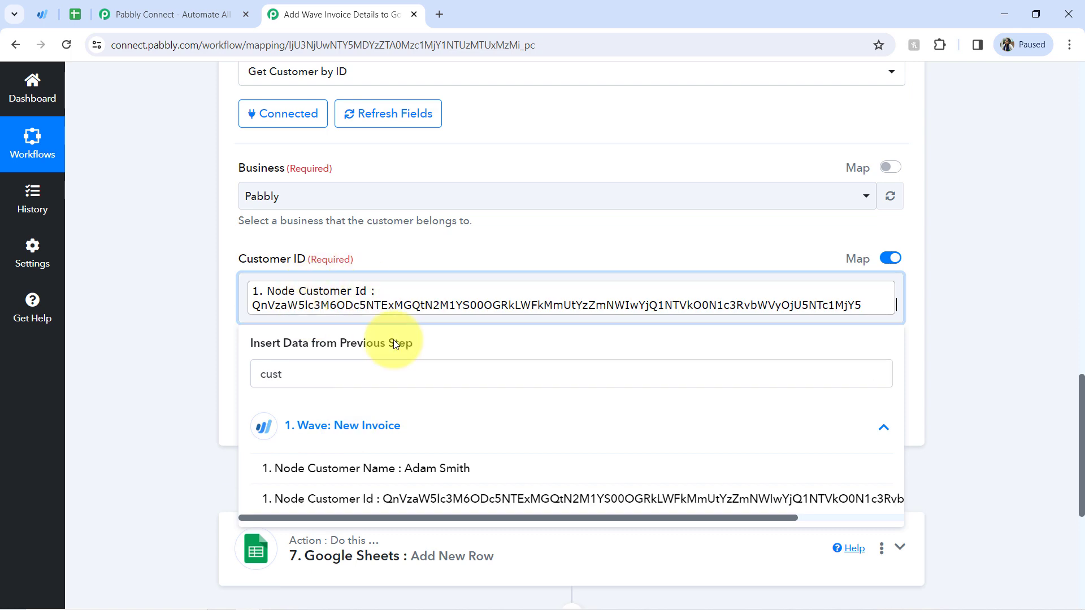
click(164, 313)
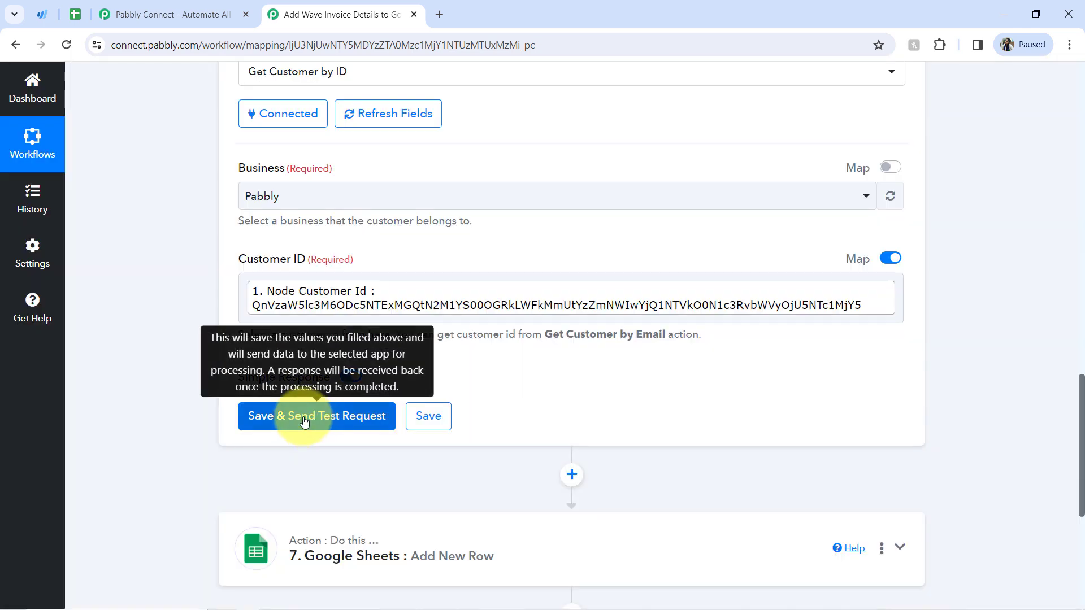
Save and send a test request for the Get Customer by ID action and check the customer email in the response.
click(318, 412)
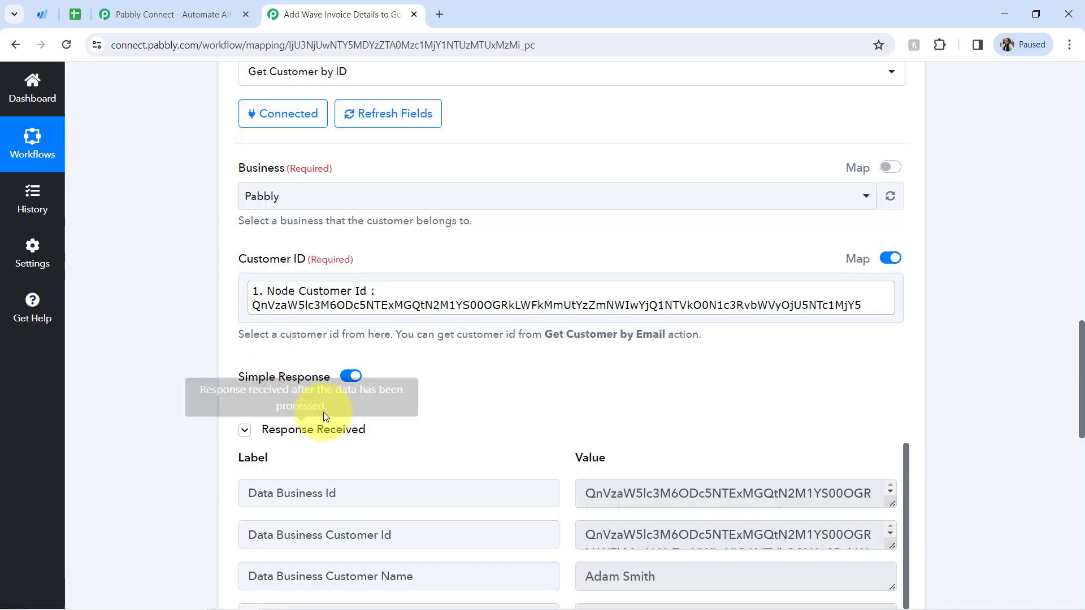
drag(1081, 376, 1082, 416)
click(657, 523)
drag(657, 523, 759, 530)
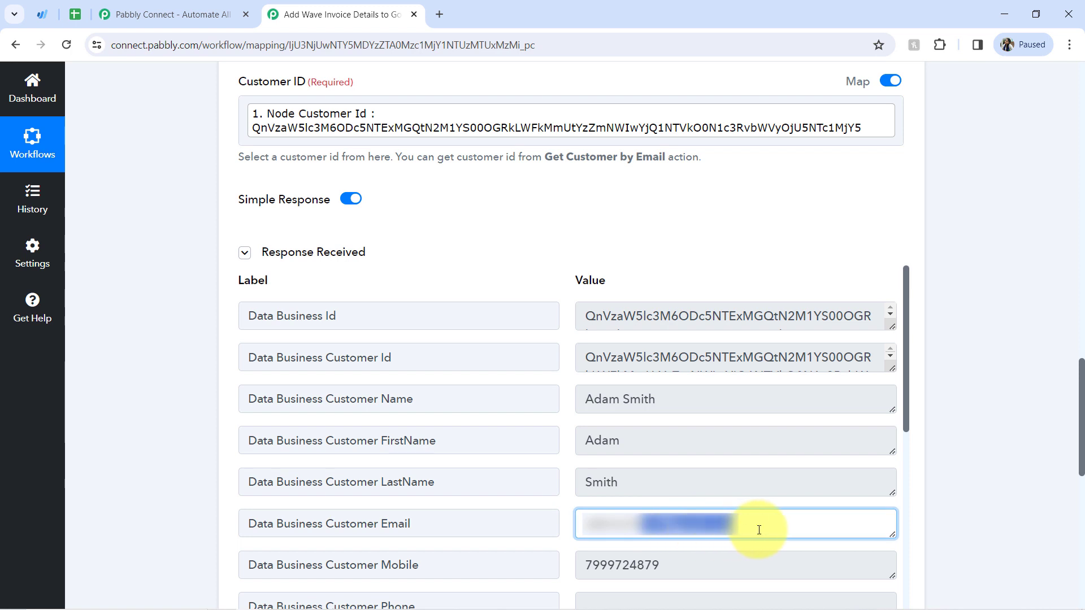
In the Google Sheets Add New Row action, search the mapping data for "@" and map Customer Email to Data Business Customer Email from step 7.
drag(1081, 409, 1068, 545)
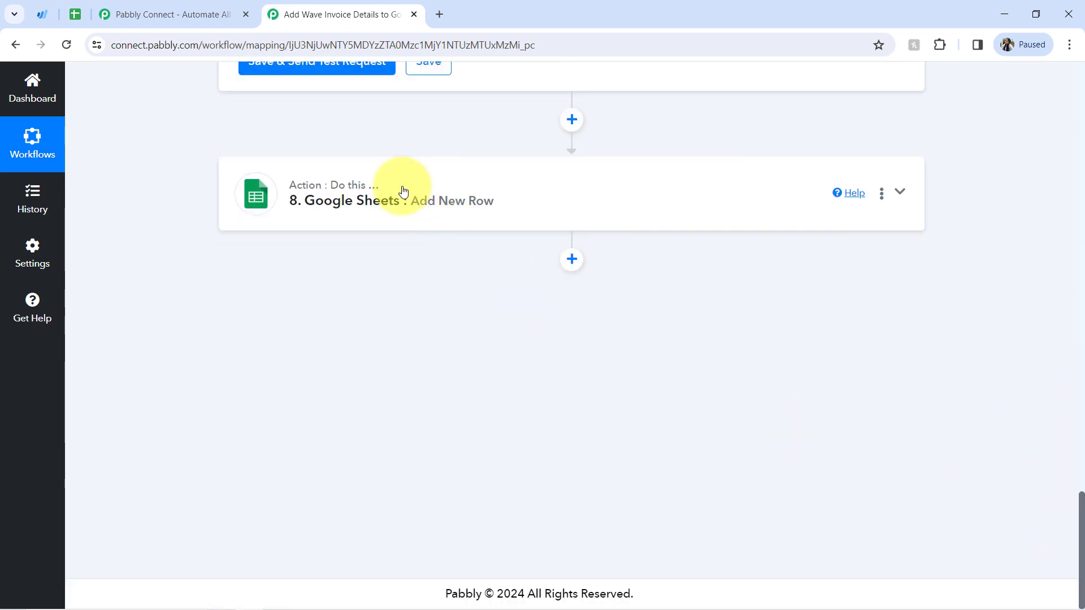
click(405, 218)
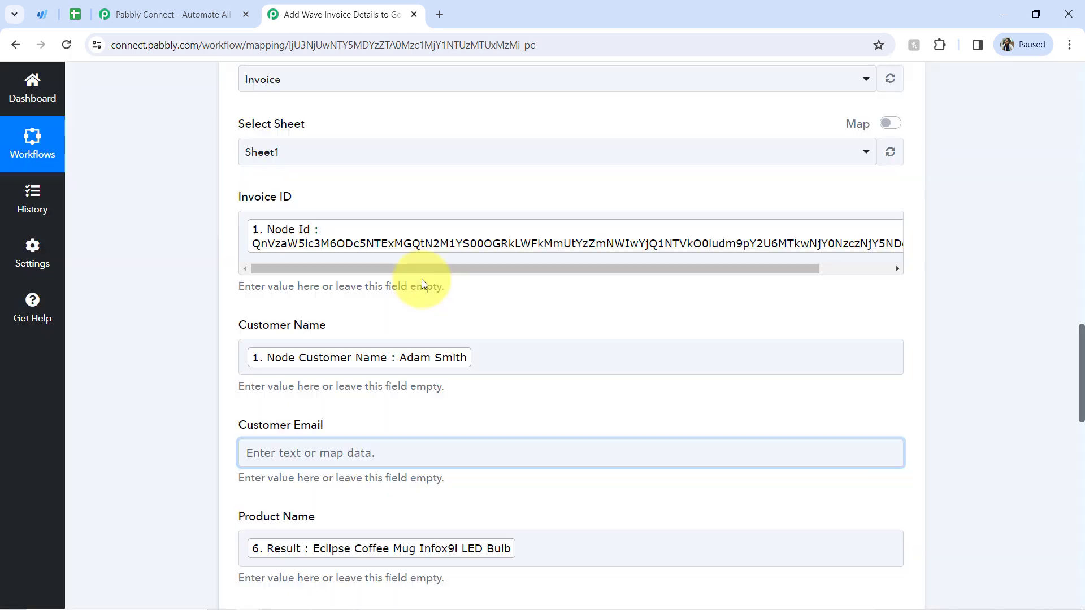
scroll(421, 279, up, 8)
scroll(1071, 283, down, 3)
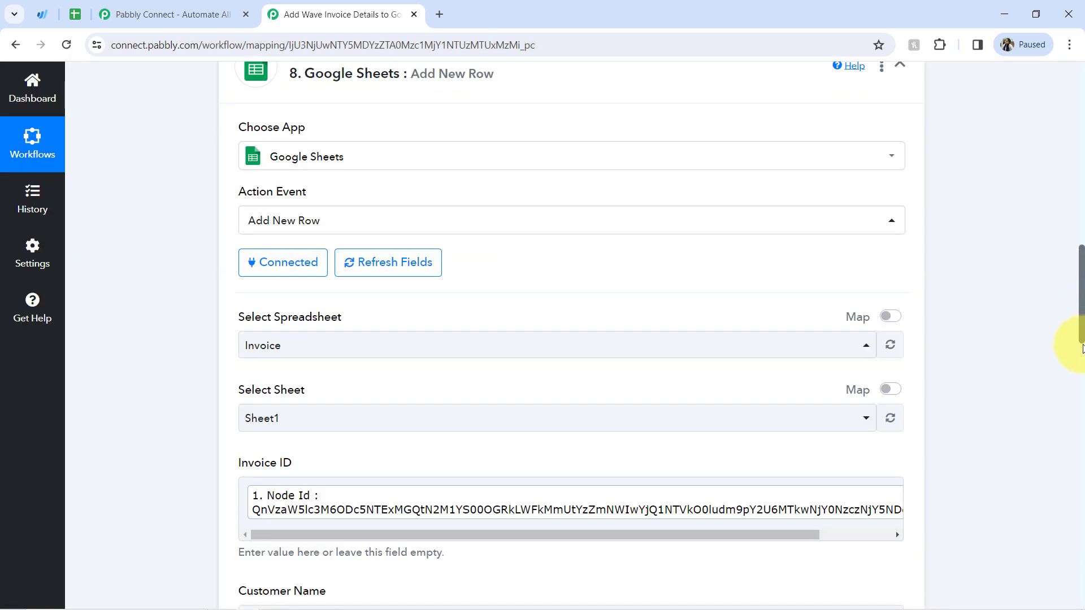
scroll(1073, 367, down, 8)
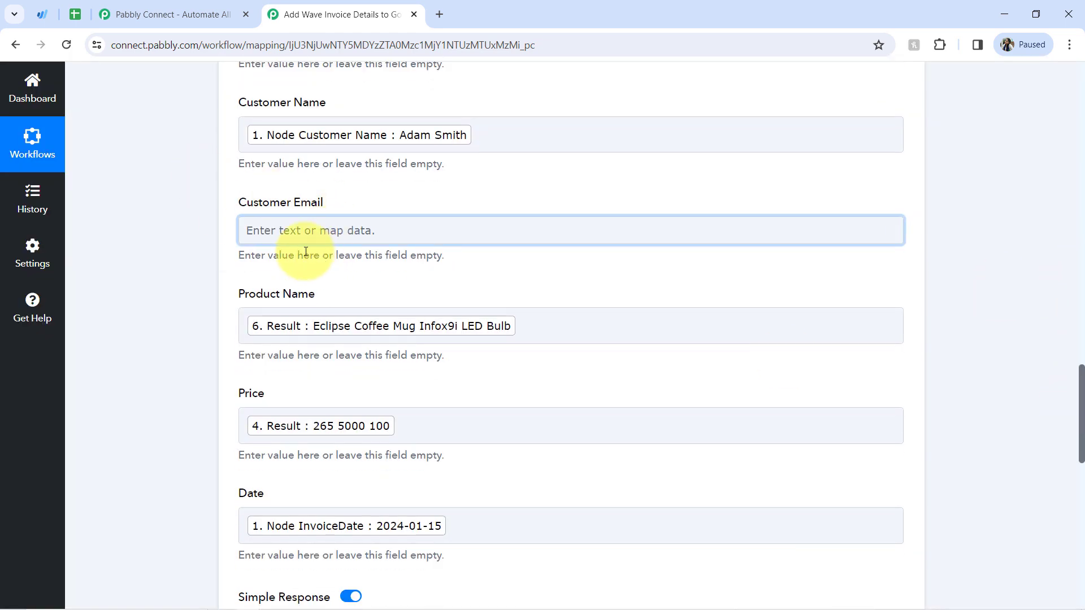
click(266, 230)
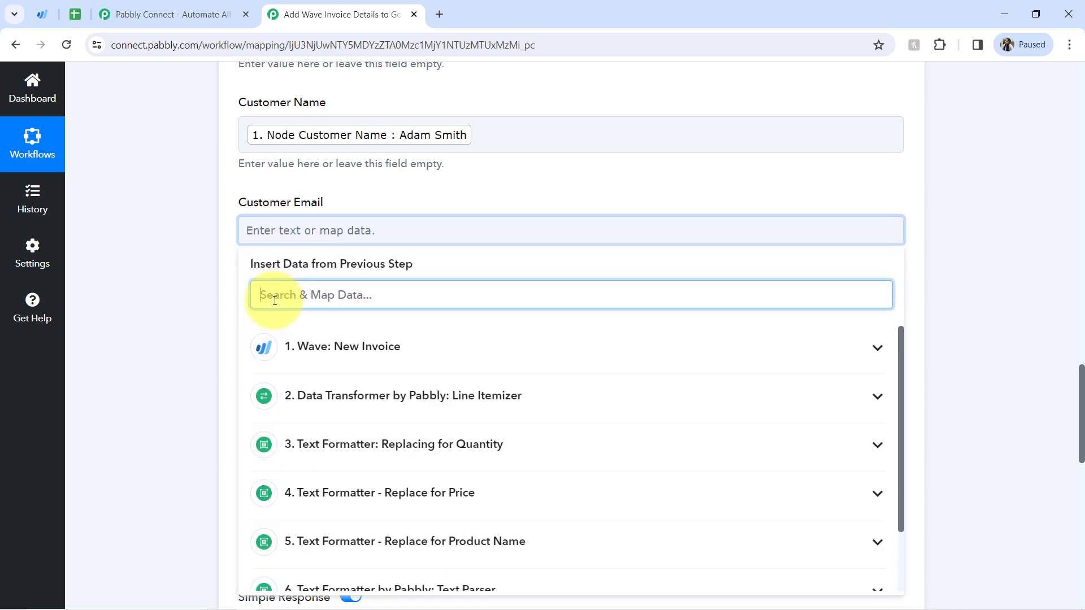
text(@)
click(280, 392)
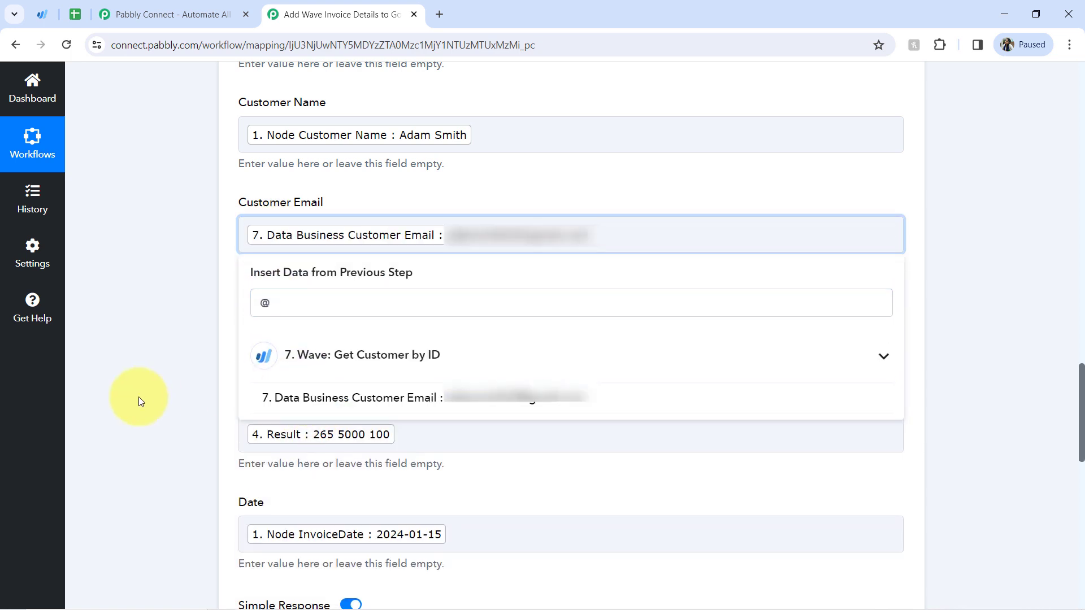
click(139, 397)
Save and send a test request for the Google Sheets Add New Row action and check the Invoice spreadsheet for the new row.
drag(1081, 412, 1079, 531)
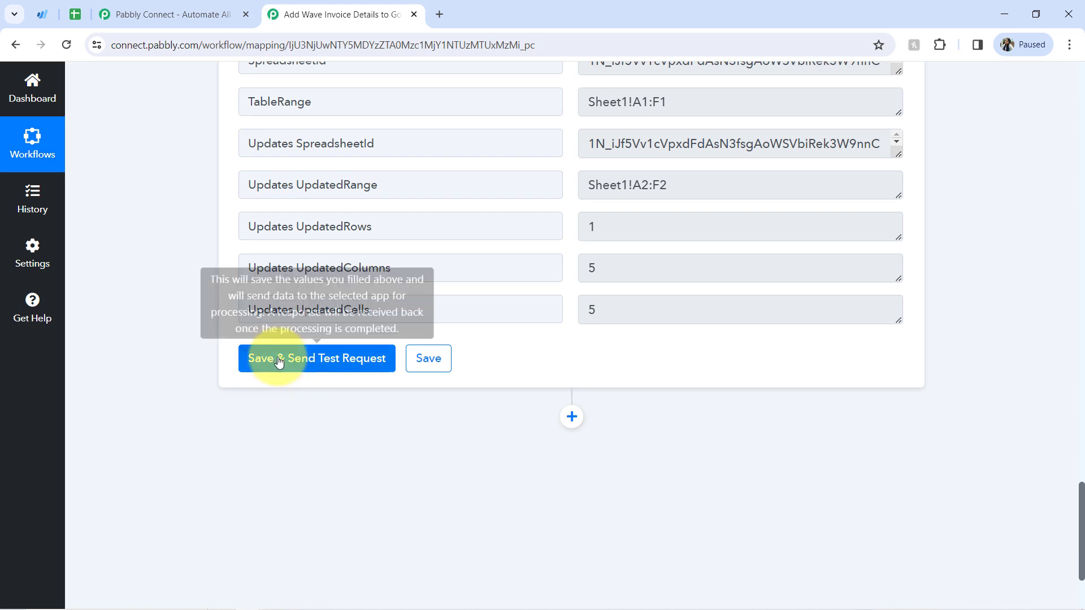
click(279, 362)
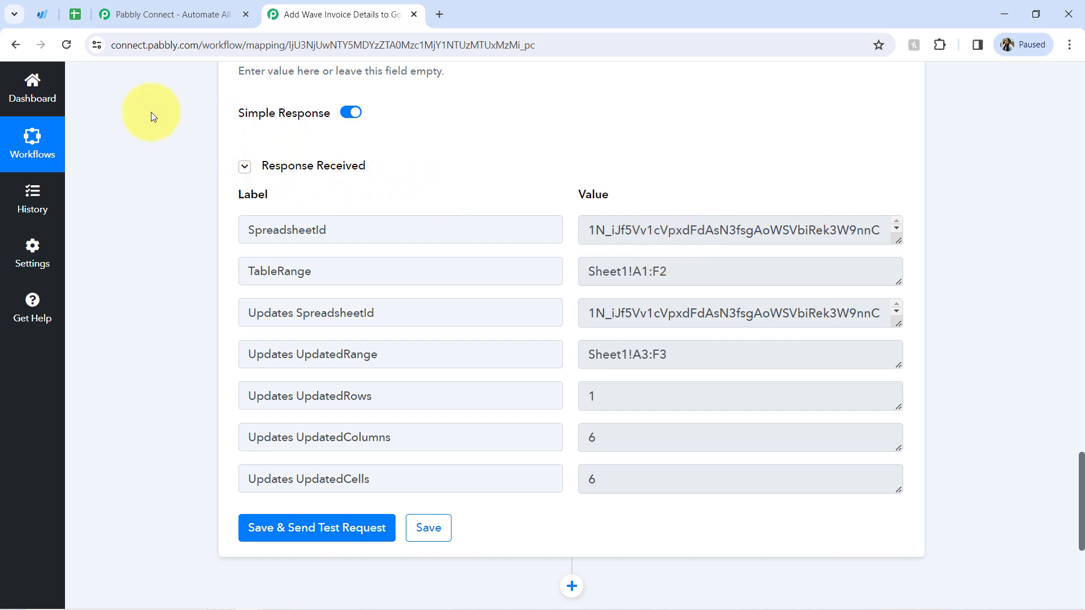
click(75, 17)
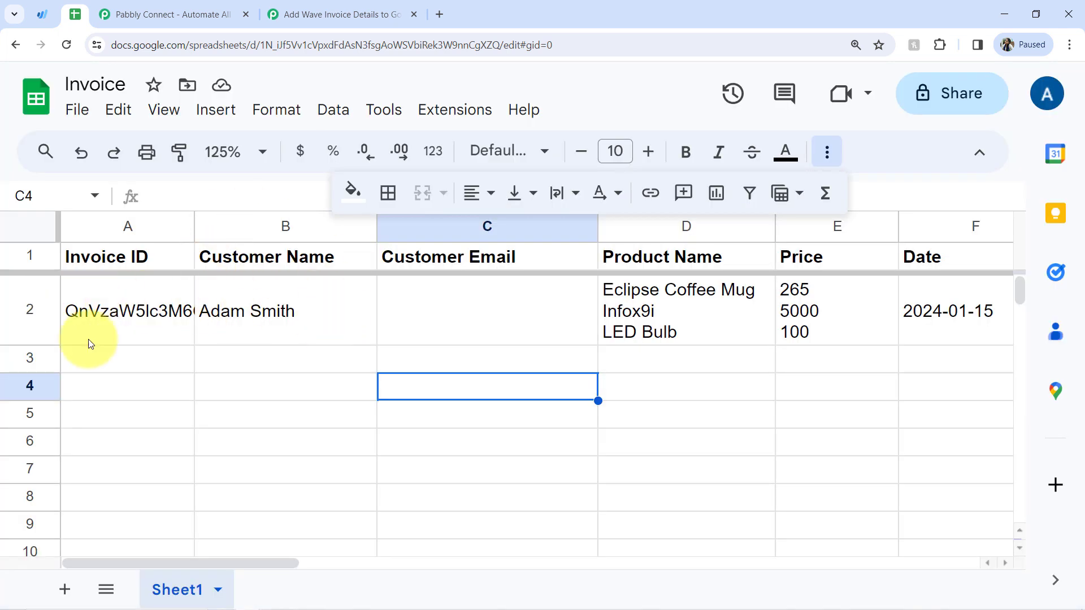
click(333, 7)
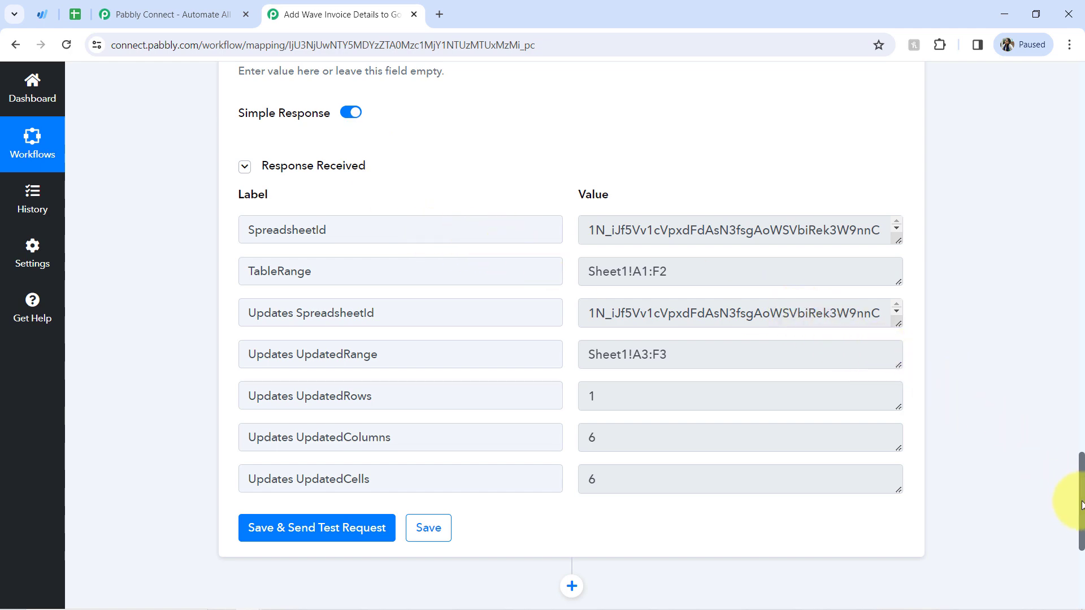
Copy the share link of the Add Wave Invoice Details to Google Sheets workflow and close the Share Workflow dialog.
drag(1081, 504, 1065, 23)
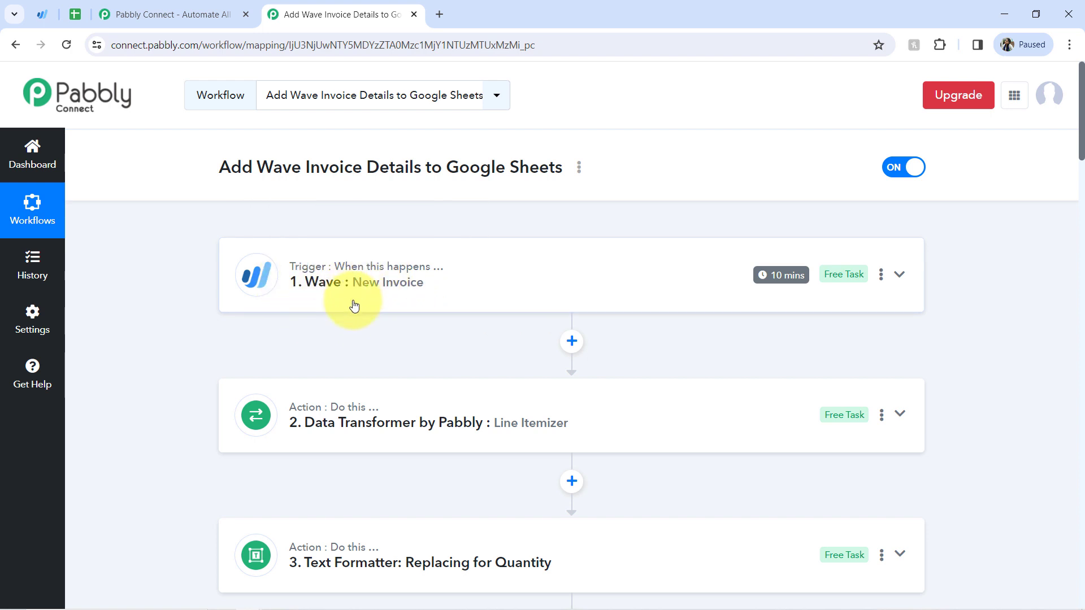
mouse_move(338, 276)
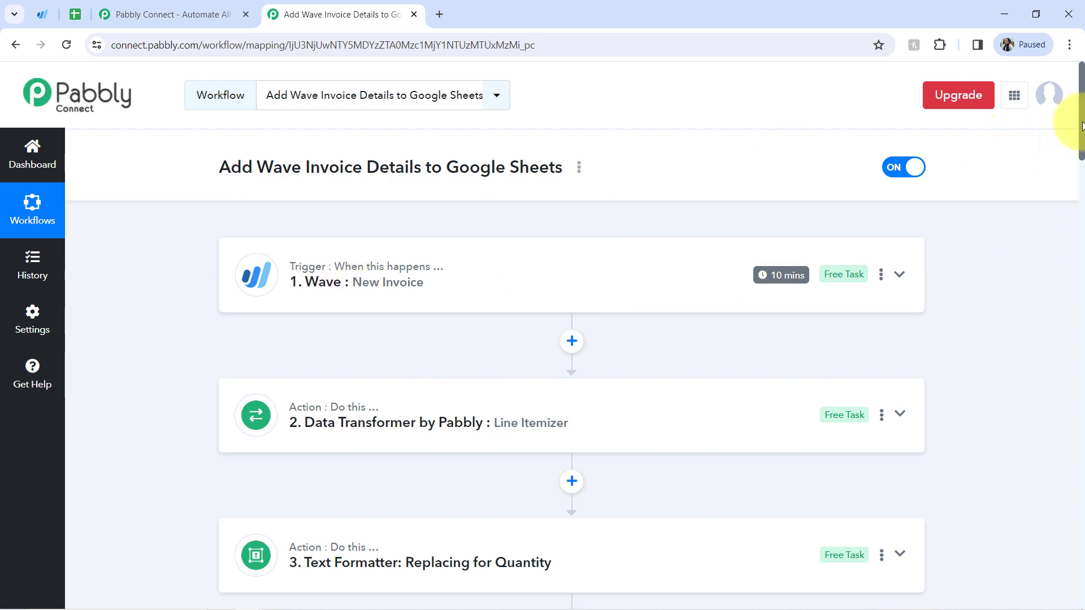
drag(1082, 126, 1062, 113)
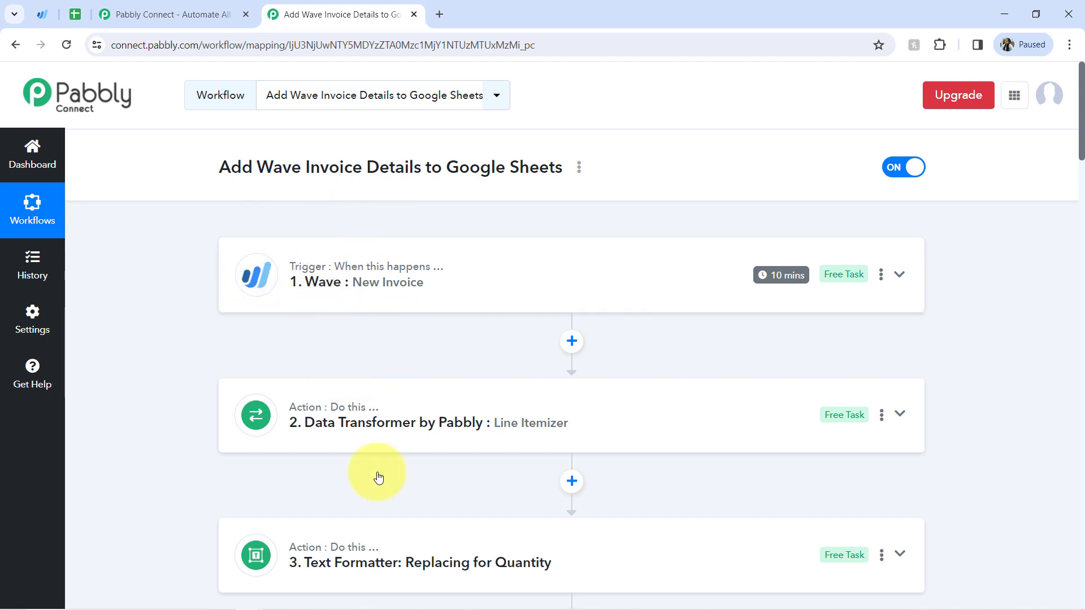
click(579, 169)
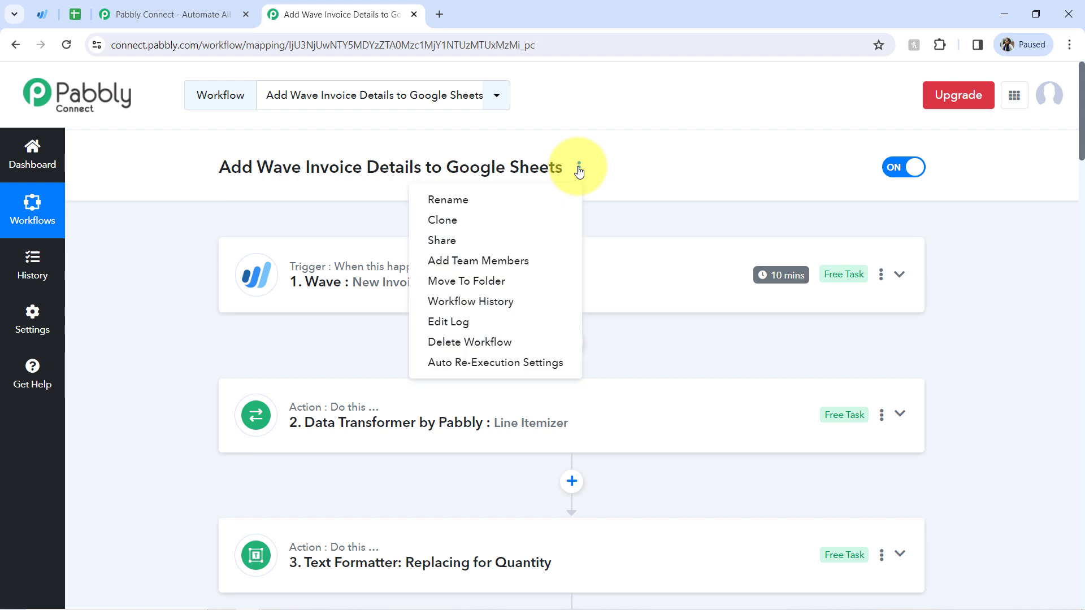
click(421, 243)
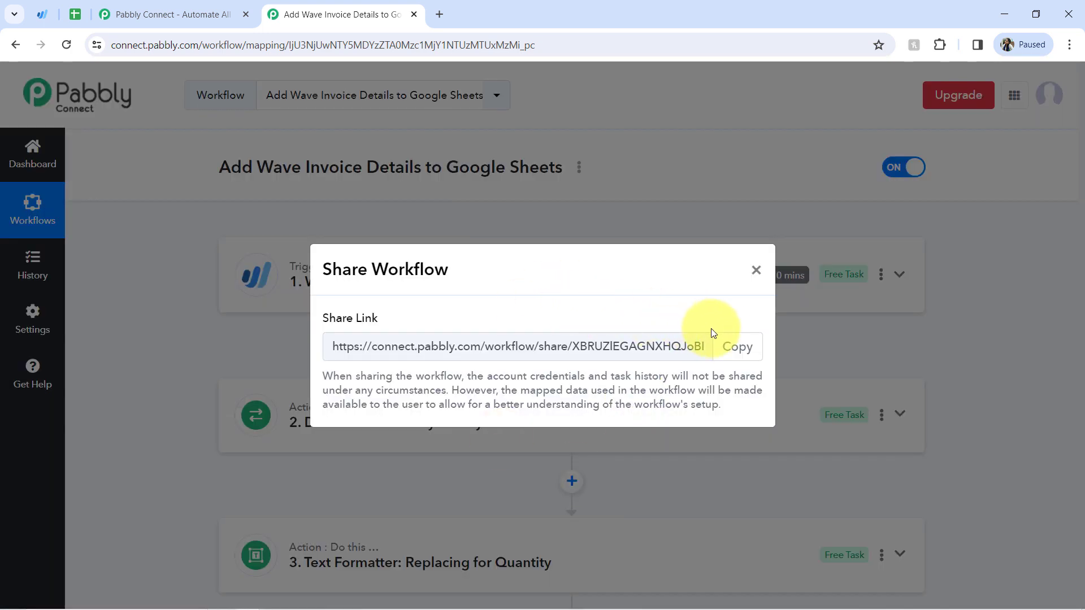
click(735, 347)
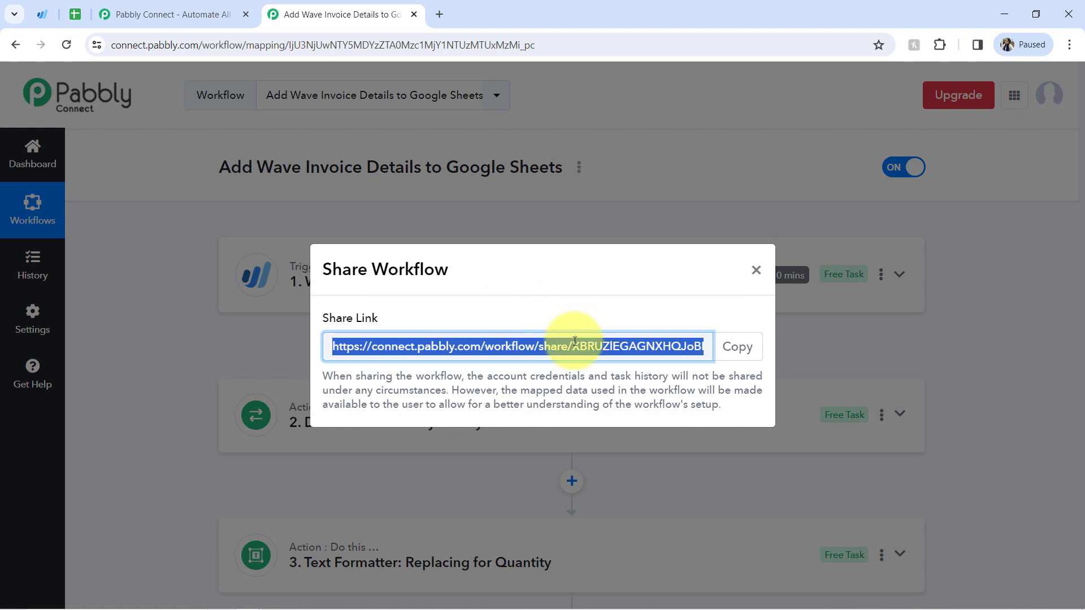
click(755, 271)
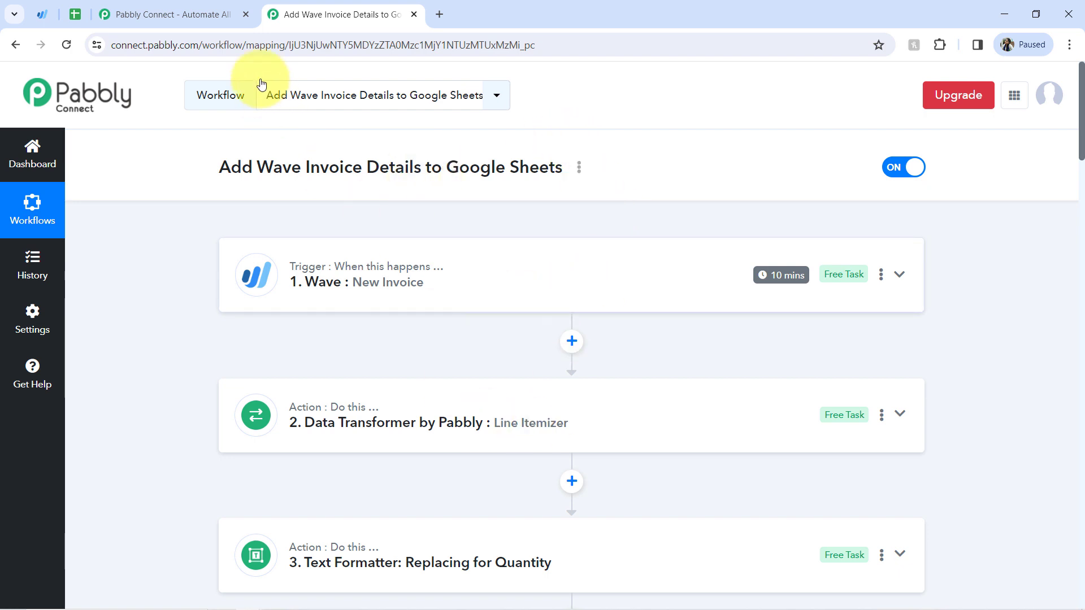
click(249, 21)
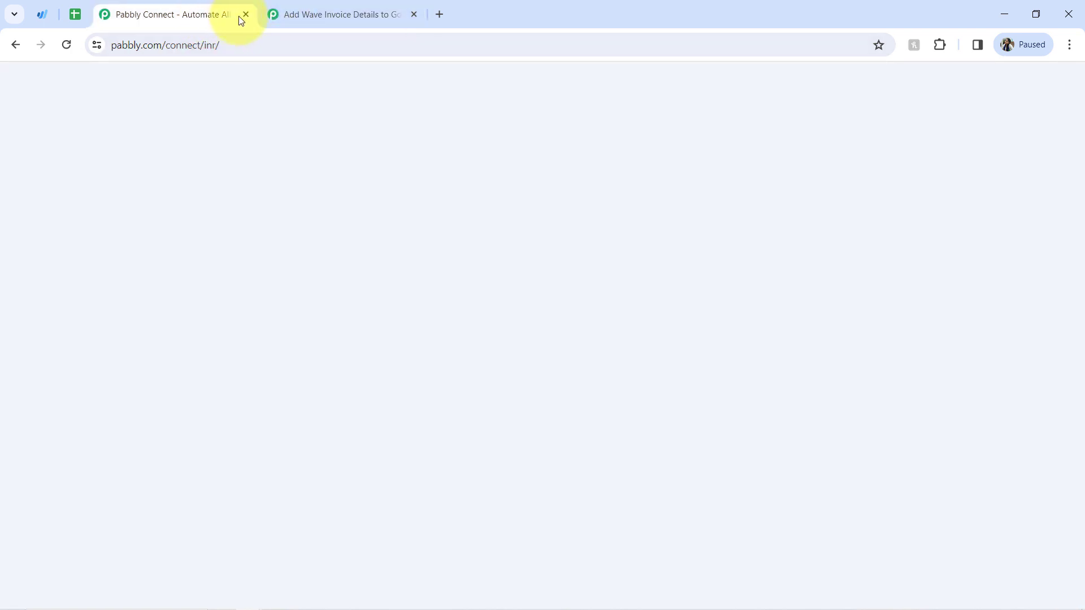
click(349, 14)
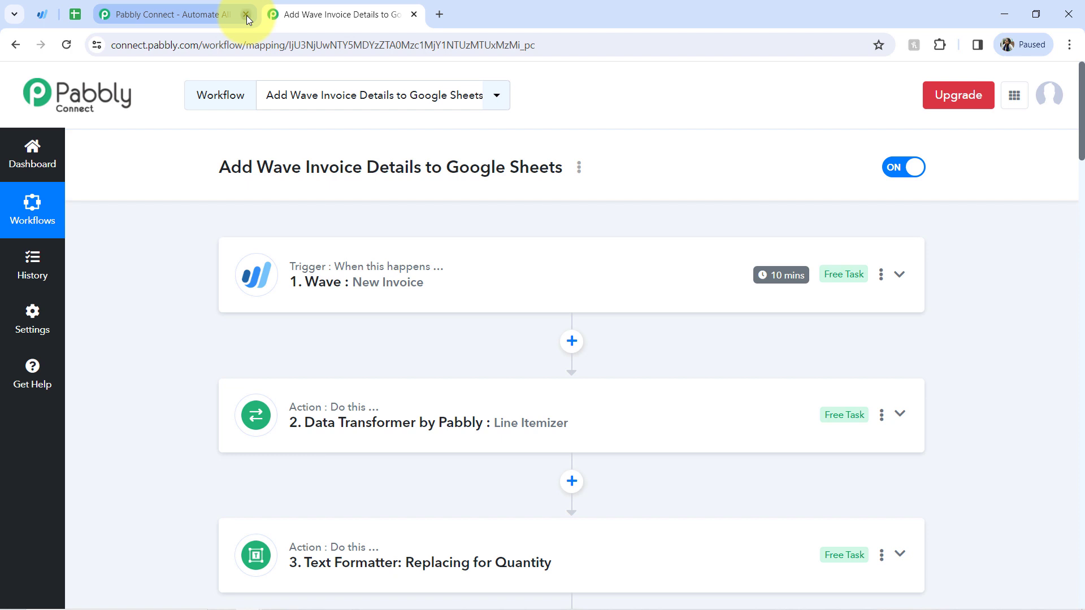